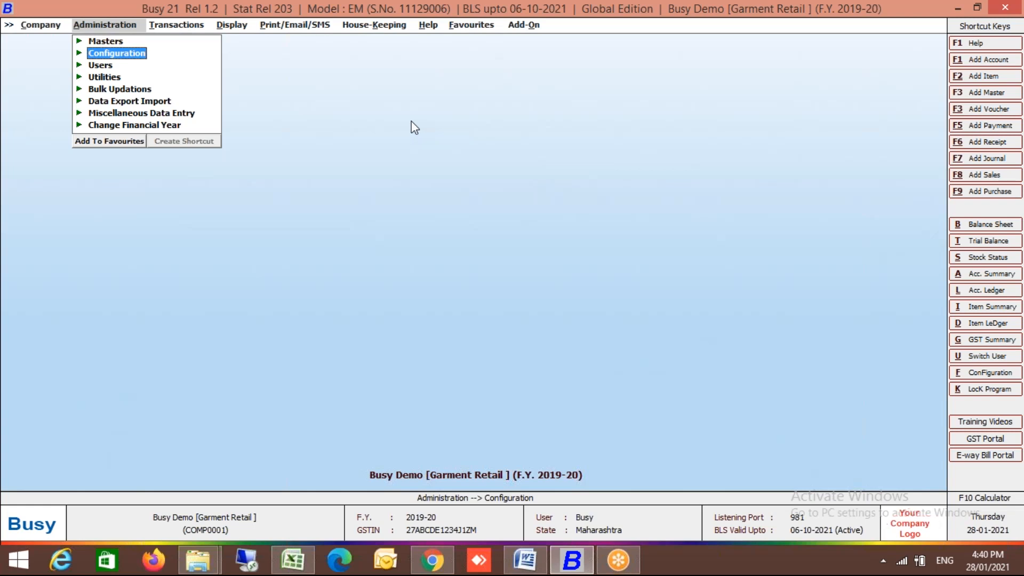
# - Close the open company and start creating a new company named Busy Demo Training 28 jan 2021
pyautogui.press('Left')
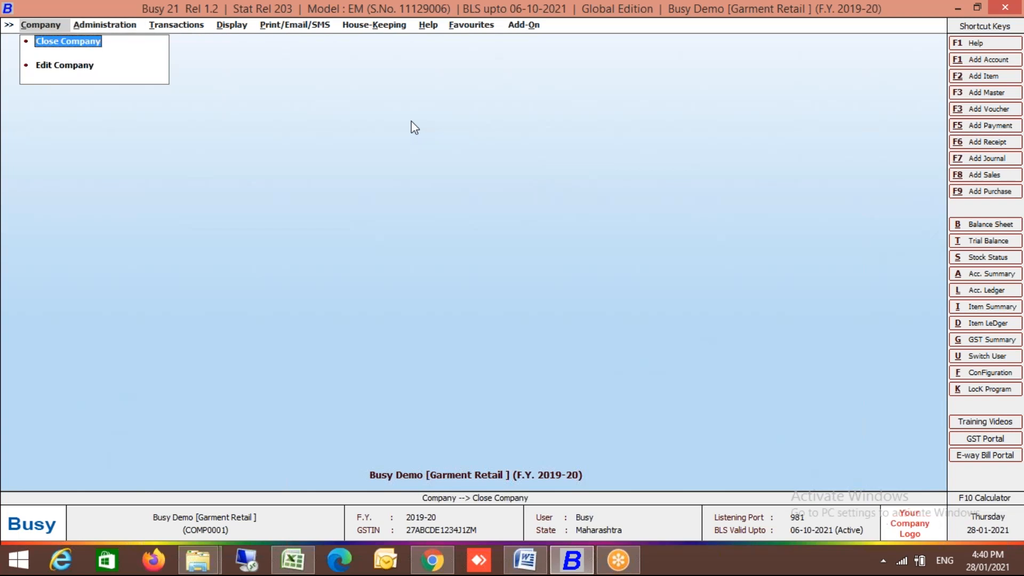
pyautogui.press('Return')
pyautogui.press('Down')
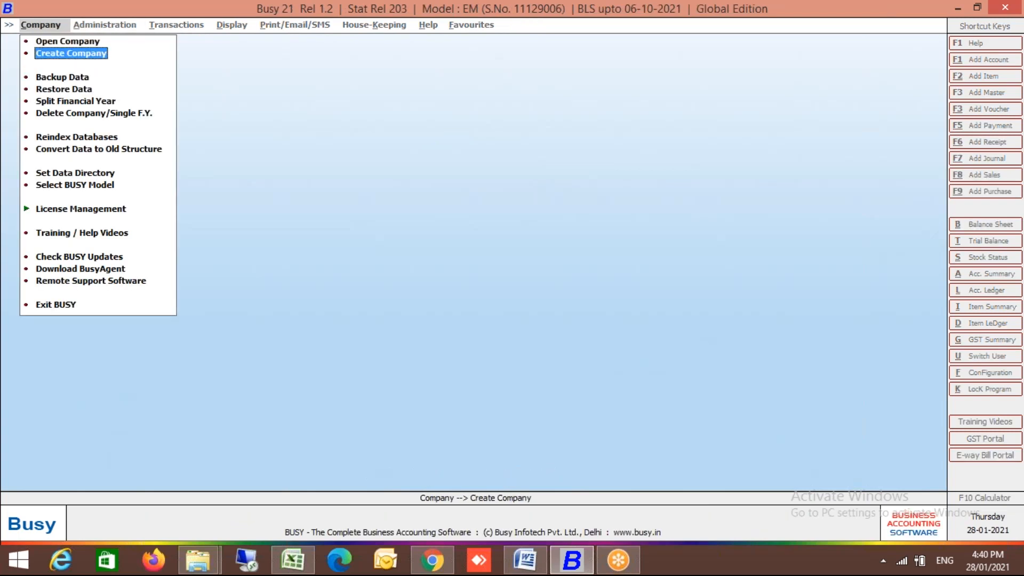
pyautogui.press('Return')
pyautogui.write('Busy Demo')
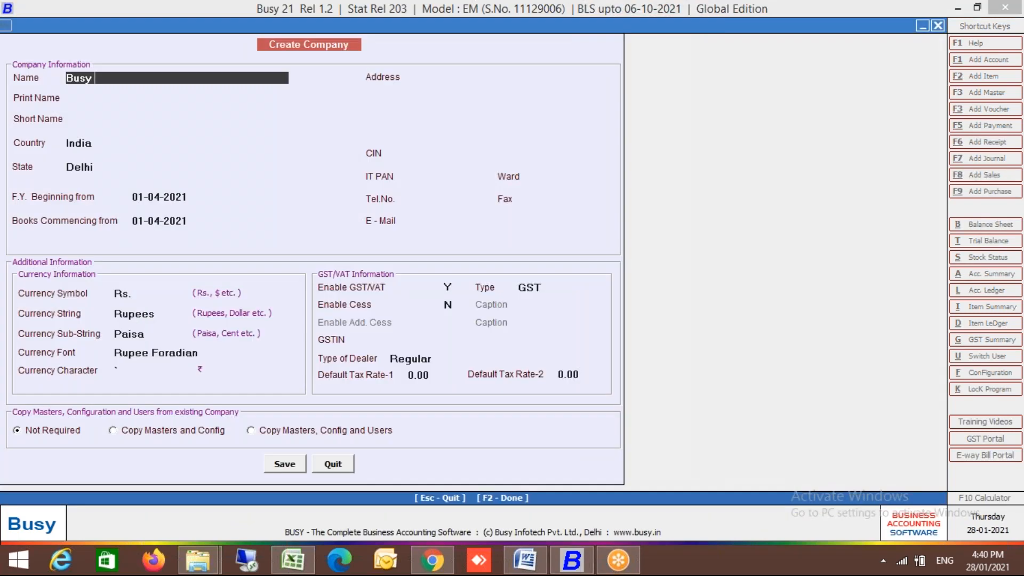
pyautogui.press('Return')
pyautogui.press('Return')
pyautogui.write('Training 28 jan 2021')
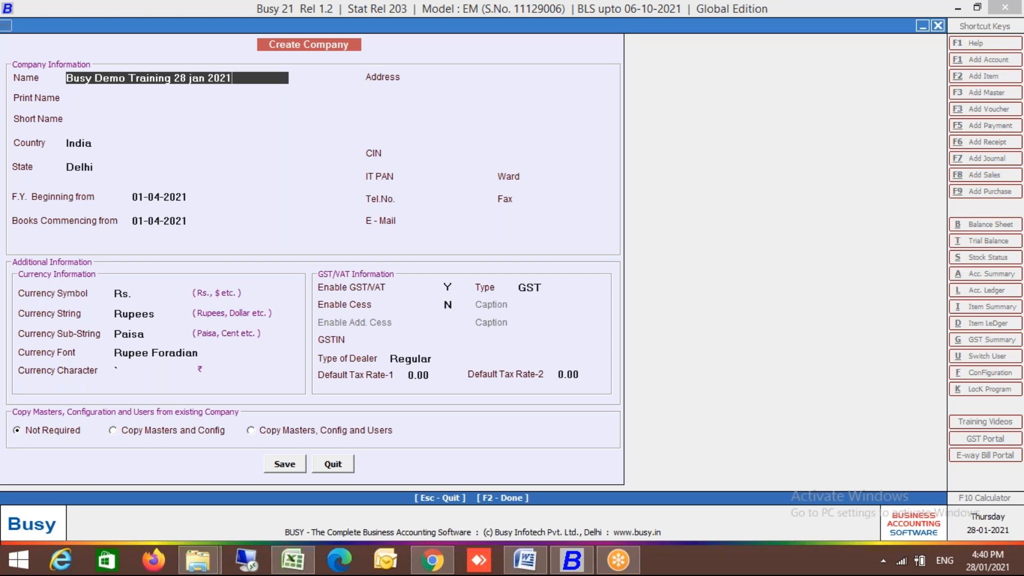
# - Set the new company's state to Maharashtra, keep the other defaults and save the company
pyautogui.press('Return')
pyautogui.press('Return')
pyautogui.press('Return')
pyautogui.press('Return')
pyautogui.press('Return')
pyautogui.press('Up')
pyautogui.write('maha')
pyautogui.press('Return')
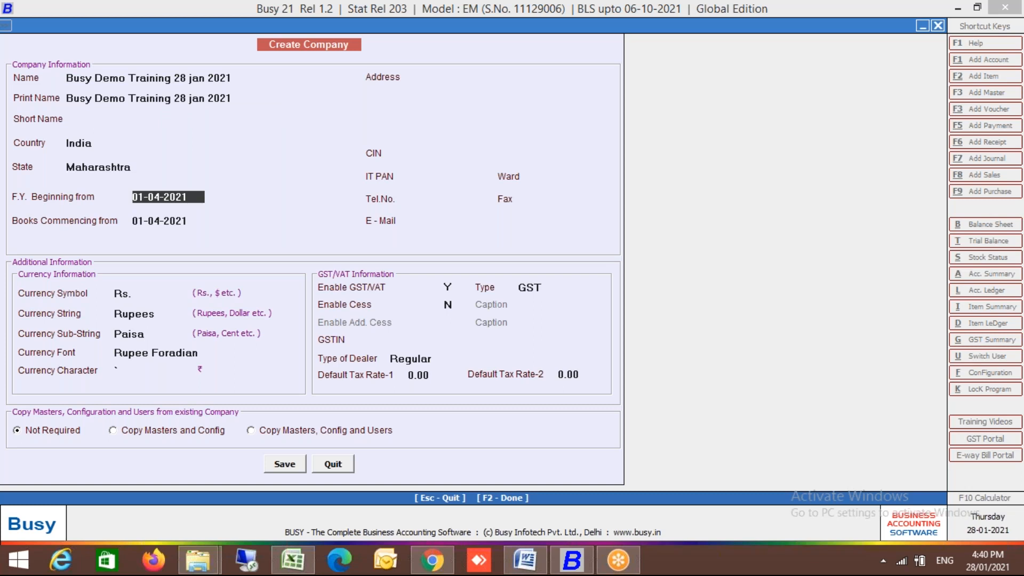
pyautogui.press('F2')
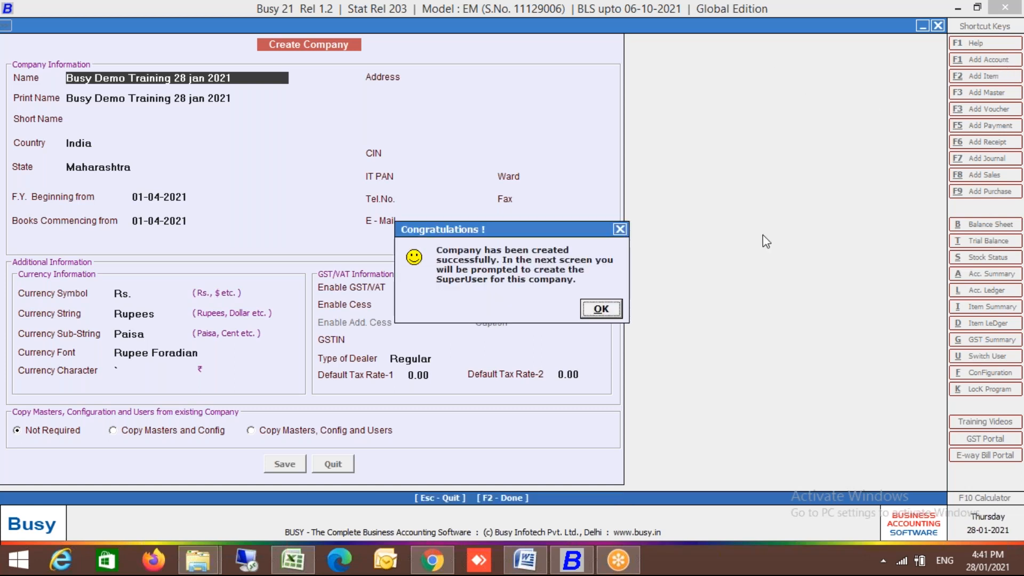
pyautogui.click(586, 308)
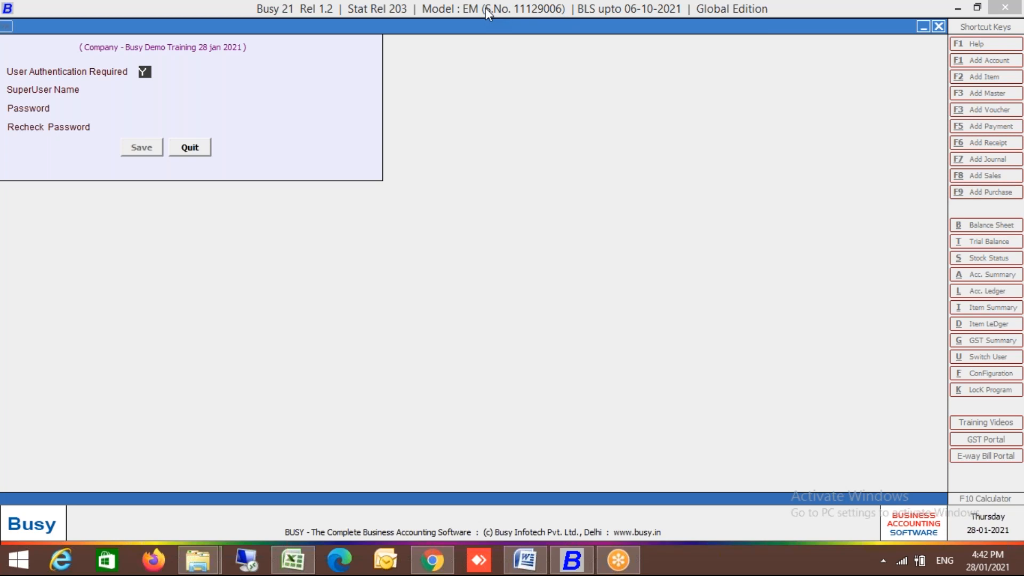
# - Complete the superuser setup for the new company and leave its Features / Options screen without configuring anything
pyautogui.press('Return')
pyautogui.press('Return')
pyautogui.press('Return')
pyautogui.press('Return')
pyautogui.press('Return')
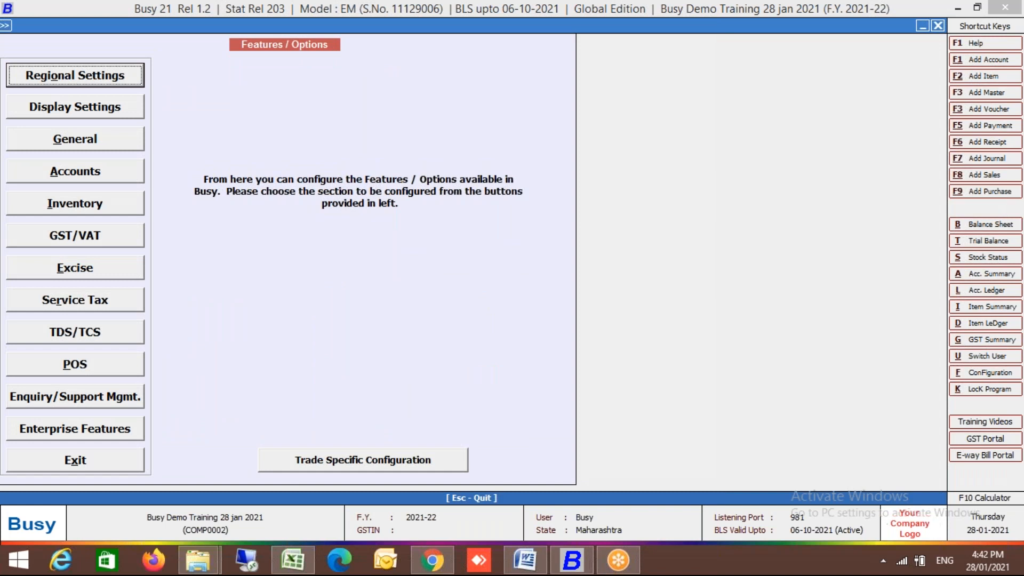
pyautogui.press('Escape')
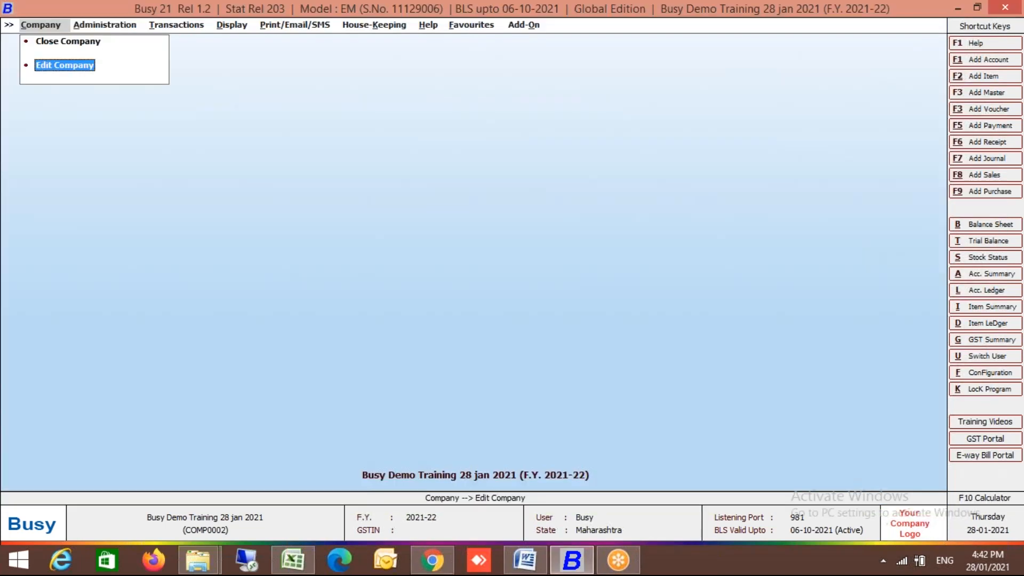
# - Start a new sales voucher in the Main series dated 01-04-2021
pyautogui.press('Right')
pyautogui.press('Right')
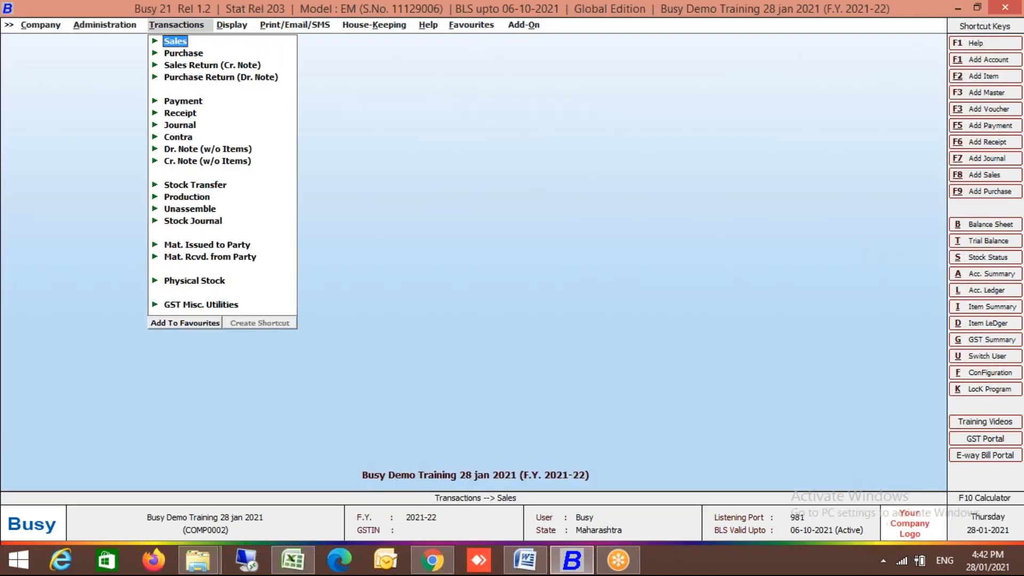
pyautogui.press('Return')
pyautogui.press('Down')
pyautogui.press('Up')
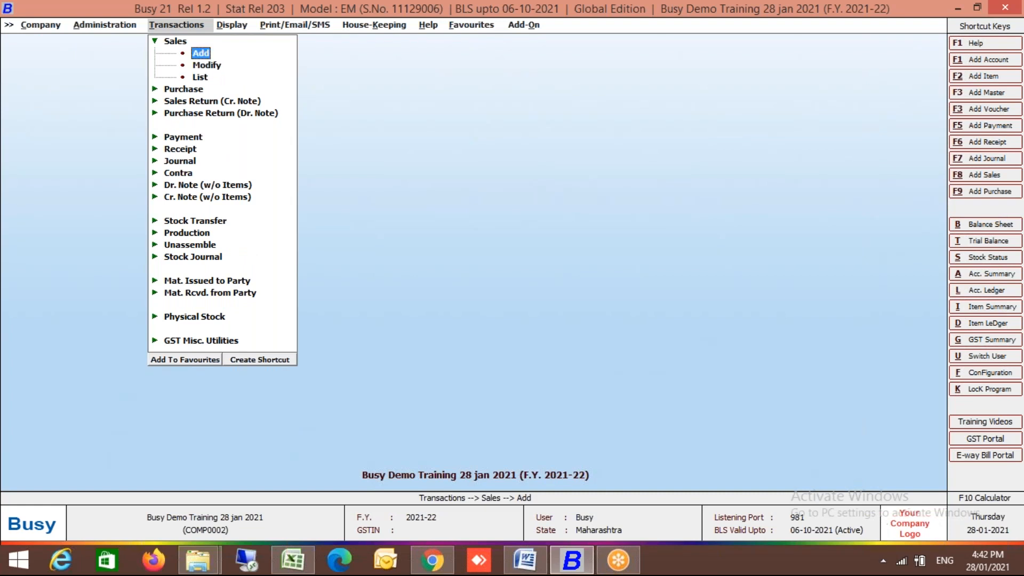
pyautogui.press('Return')
pyautogui.press('Return')
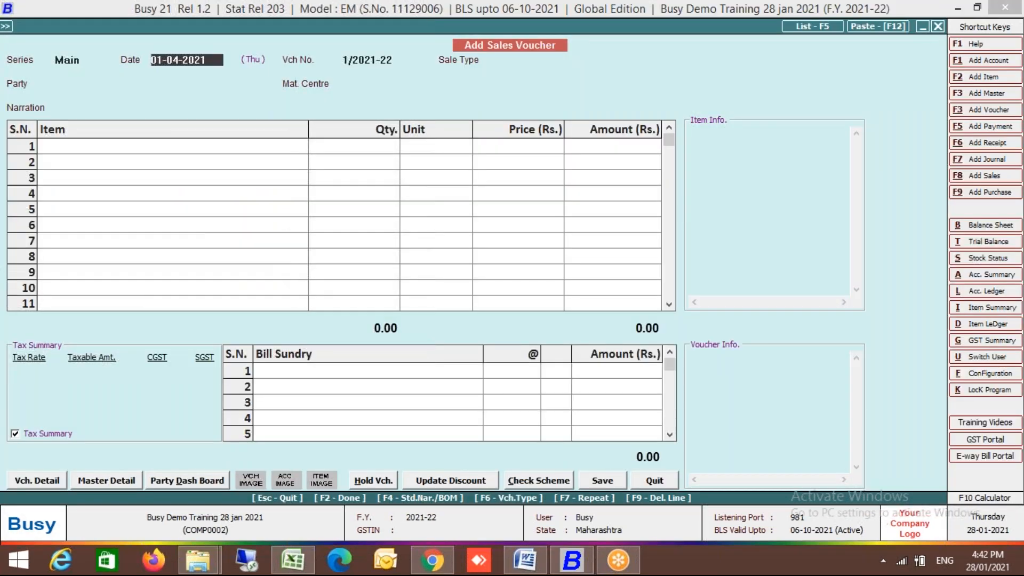
pyautogui.press('Return')
# - Set the voucher's sale type to I/GST-18%, its party to Busy Infotech Pvt. Ltd. and its material centre to Main Store
pyautogui.write('1')
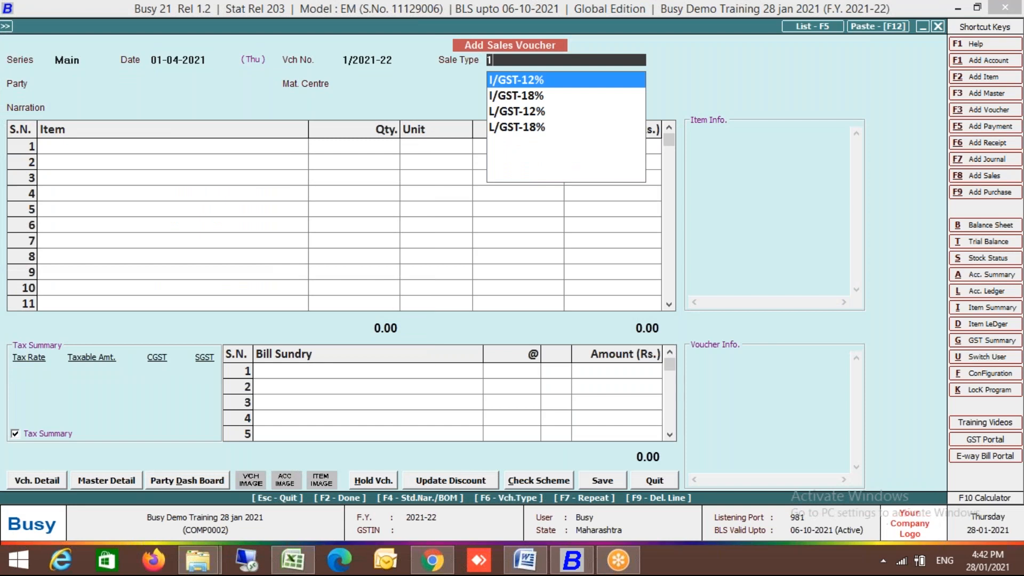
pyautogui.press('Down')
pyautogui.press('Down')
pyautogui.press('Up')
pyautogui.press('Return')
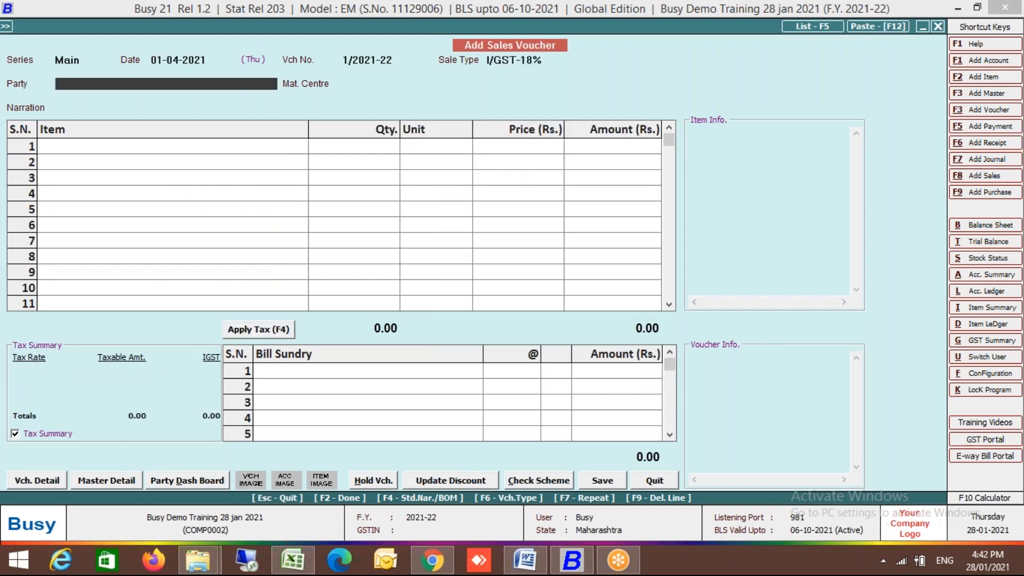
pyautogui.press('Return')
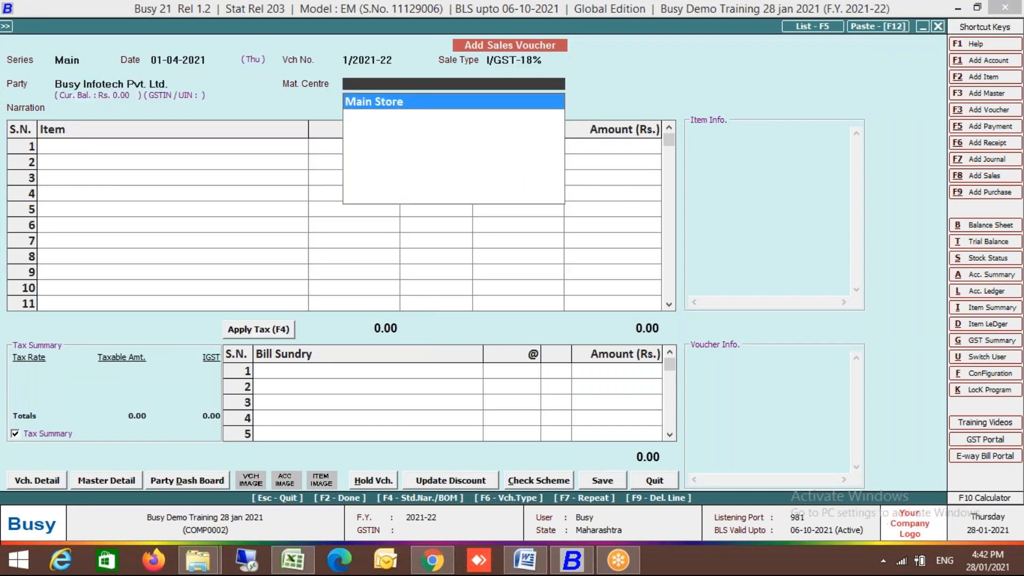
pyautogui.press('Return')
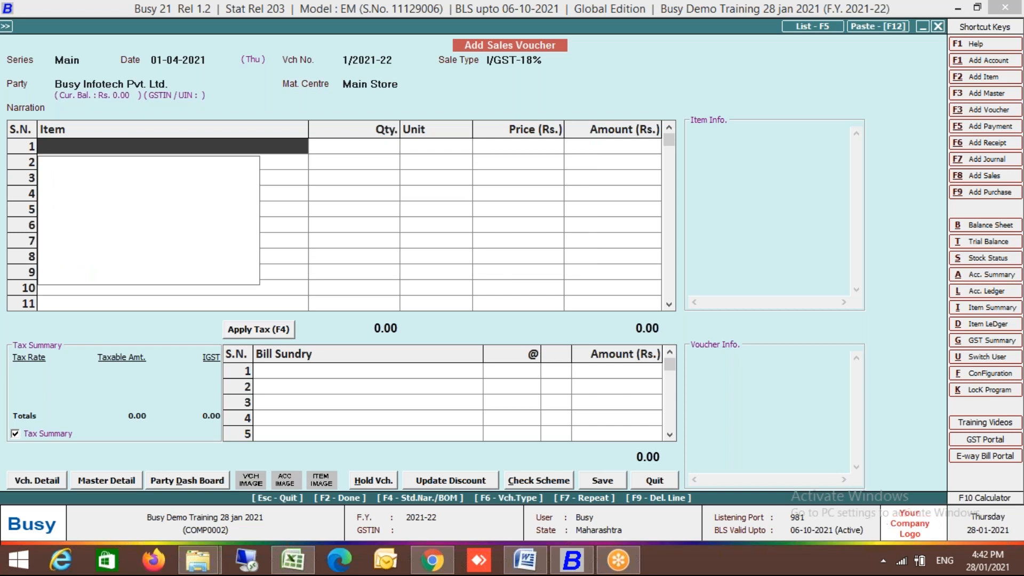
# - Create a new item master from the voucher's first line, named Item One, in group General with unit Pcs
pyautogui.press('F3')
pyautogui.write('Item One')
pyautogui.press('Return')
pyautogui.press('Return')
pyautogui.press('Return')
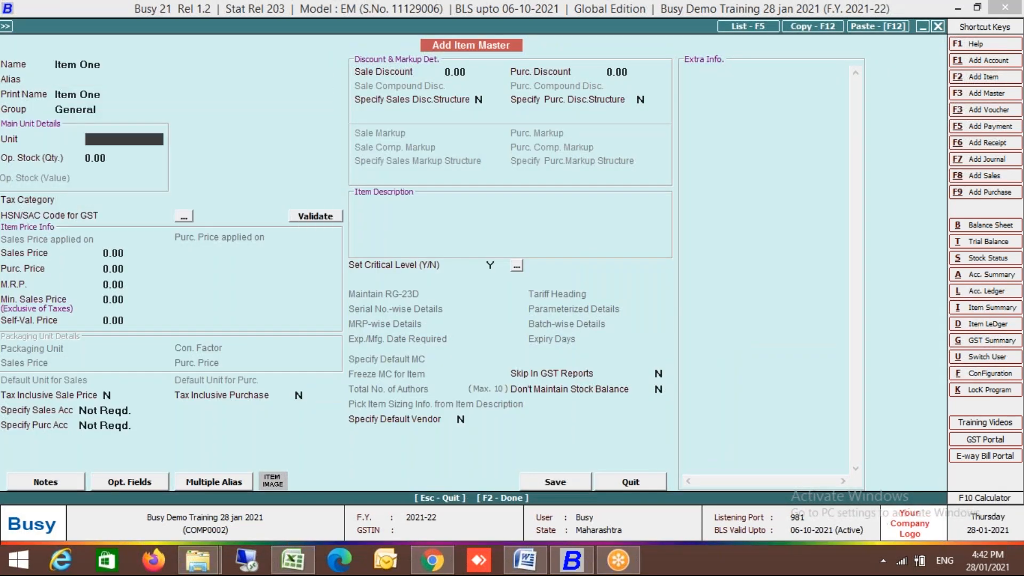
pyautogui.press('Return')
pyautogui.press('Return')
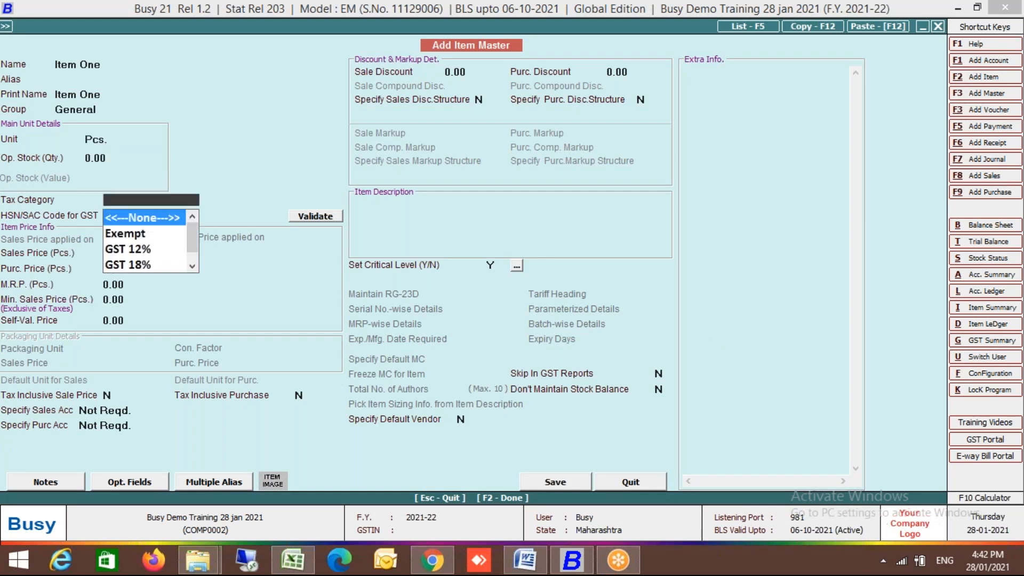
# - Give Item One the tax category GST 18% and HSN/SAC code 8888, and save the item into the voucher
pyautogui.write('18')
pyautogui.press('Return')
pyautogui.write('8888')
pyautogui.press('Return')
pyautogui.press('Return')
pyautogui.press('Return')
pyautogui.press('Return')
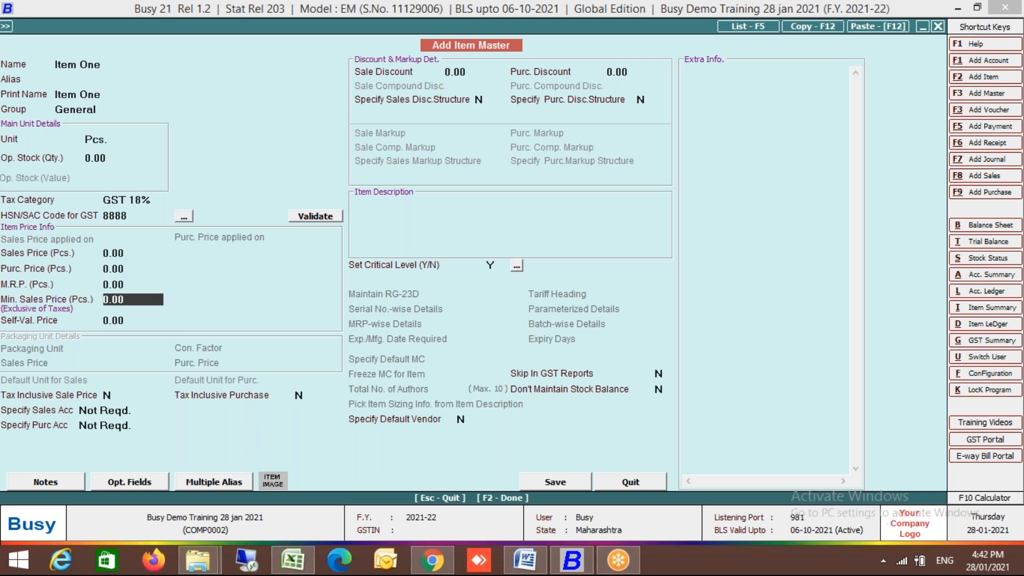
pyautogui.press('F2')
pyautogui.press('Return')
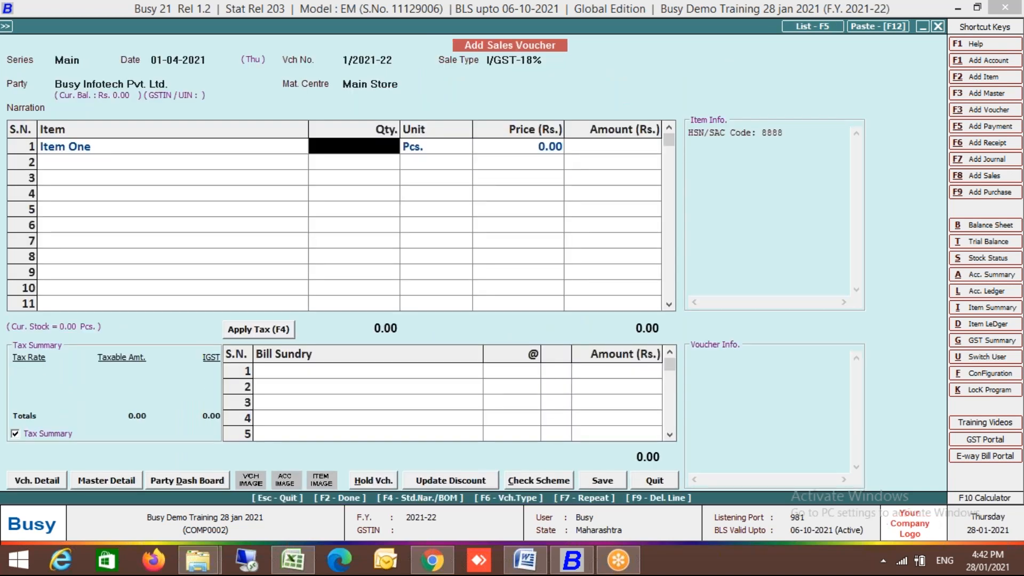
# - Enter a quantity of 10 Pcs. and a price of Rs. 1,000 for Item One on the voucher
pyautogui.write('1000')
pyautogui.press('BackSpace')
pyautogui.press('BackSpace')
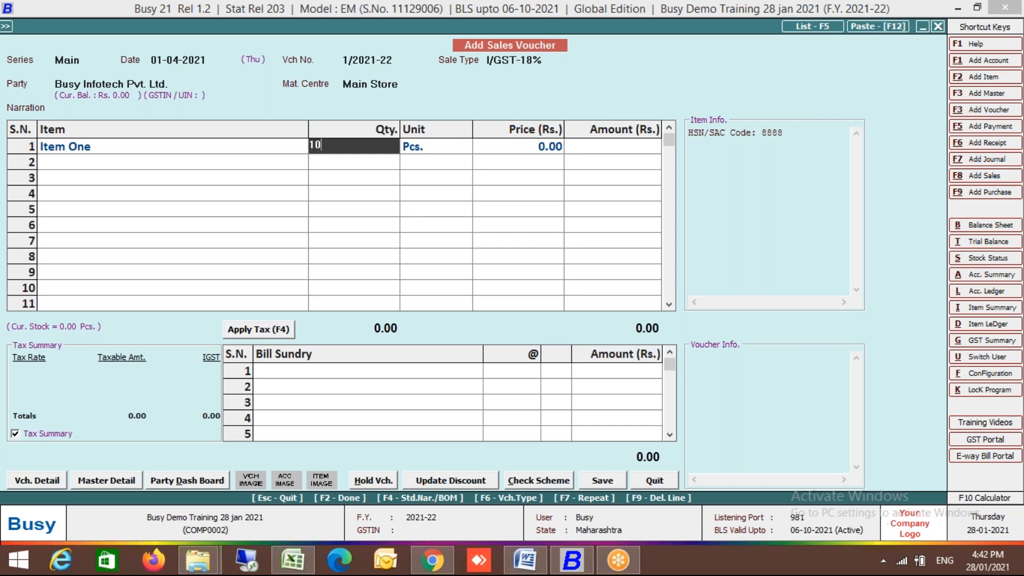
pyautogui.press('Return')
pyautogui.press('Return')
pyautogui.press('Return')
pyautogui.write('1000')
pyautogui.press('Return')
pyautogui.press('Return')
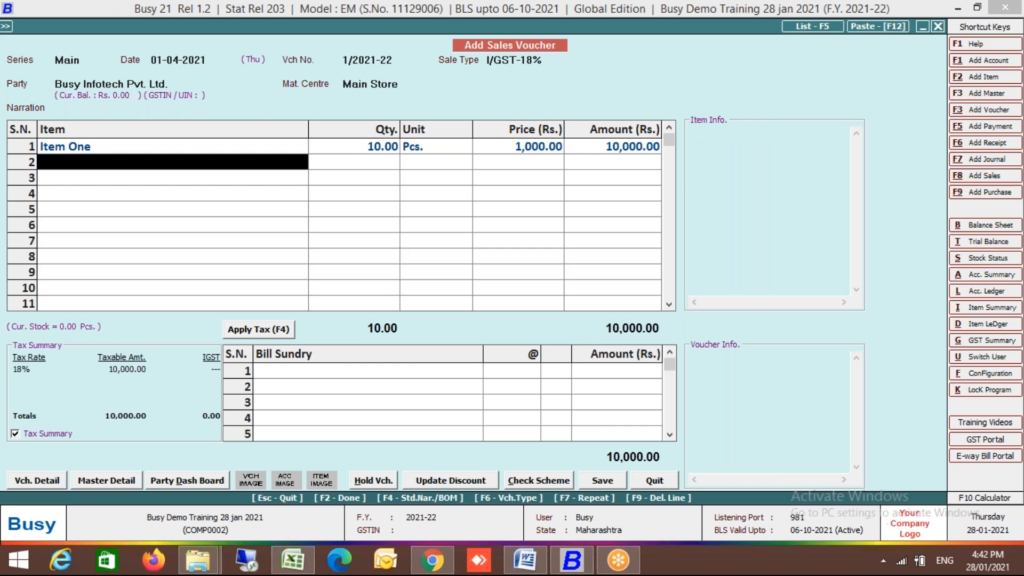
# - Apply IGST at 18% to the sales voucher and save it without printing the invoice
pyautogui.press('Return')
pyautogui.press('F4')
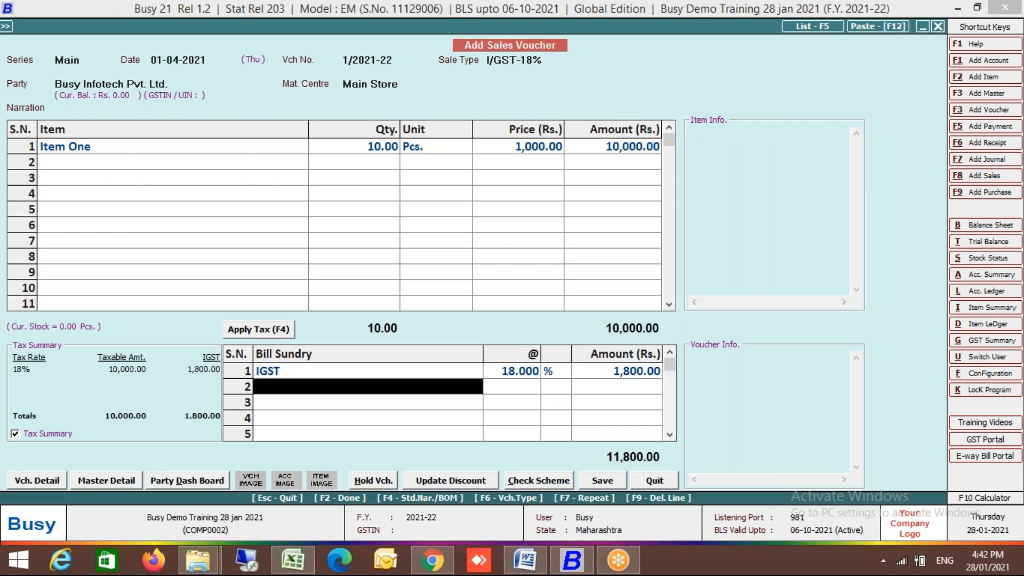
pyautogui.press('F2')
pyautogui.press('F2')
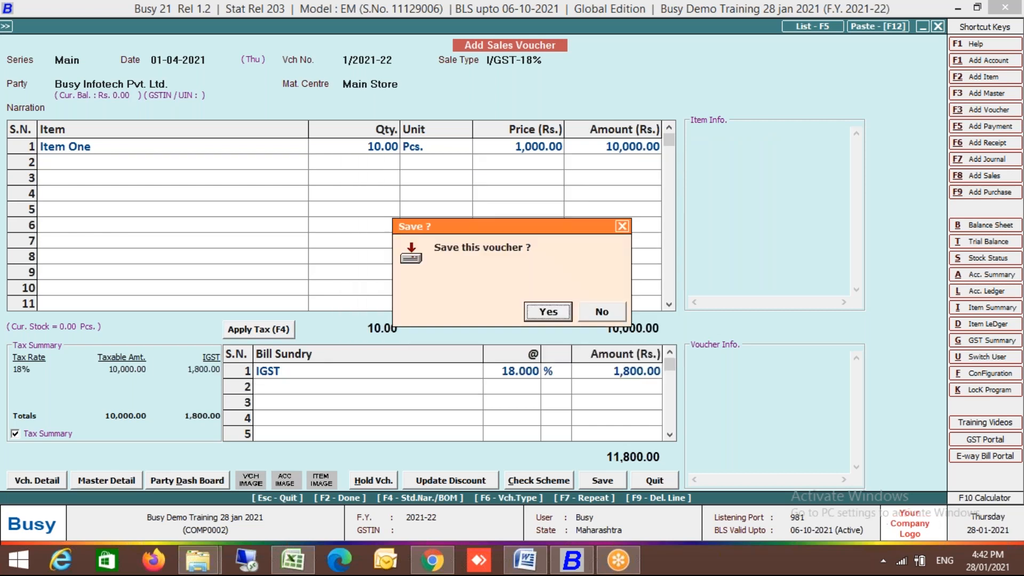
pyautogui.press('Return')
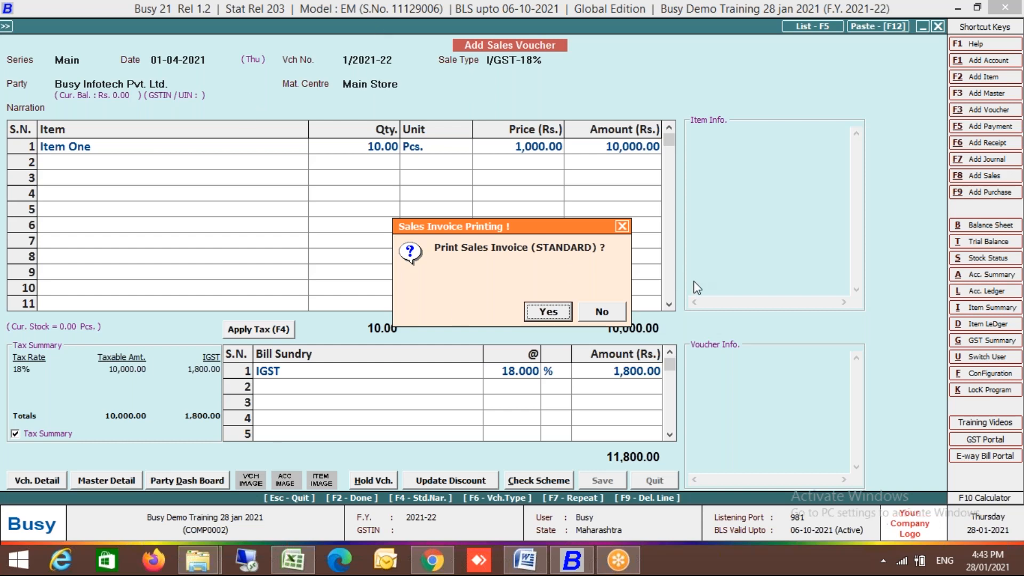
pyautogui.click(601, 314)
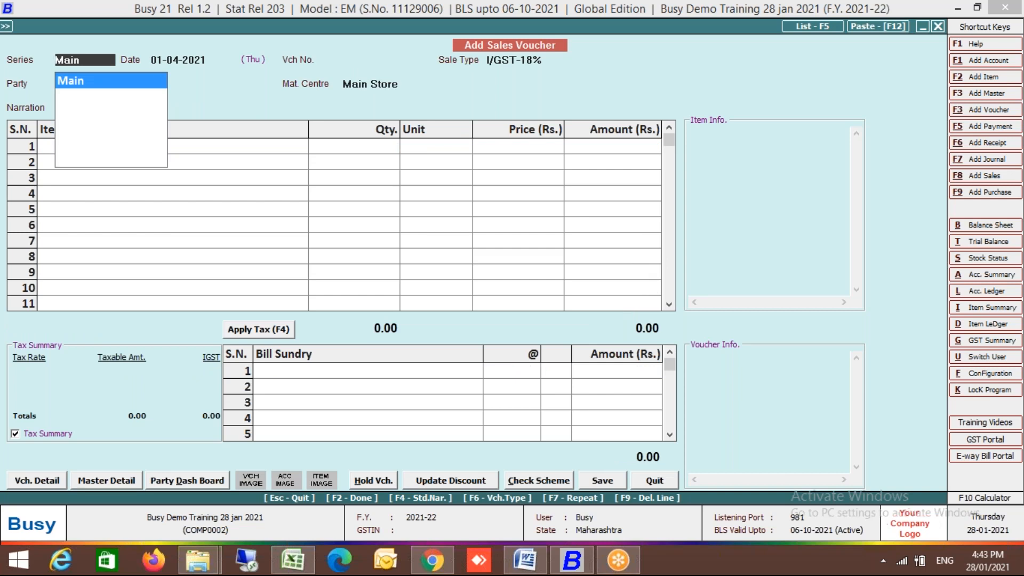
pyautogui.press('Escape')
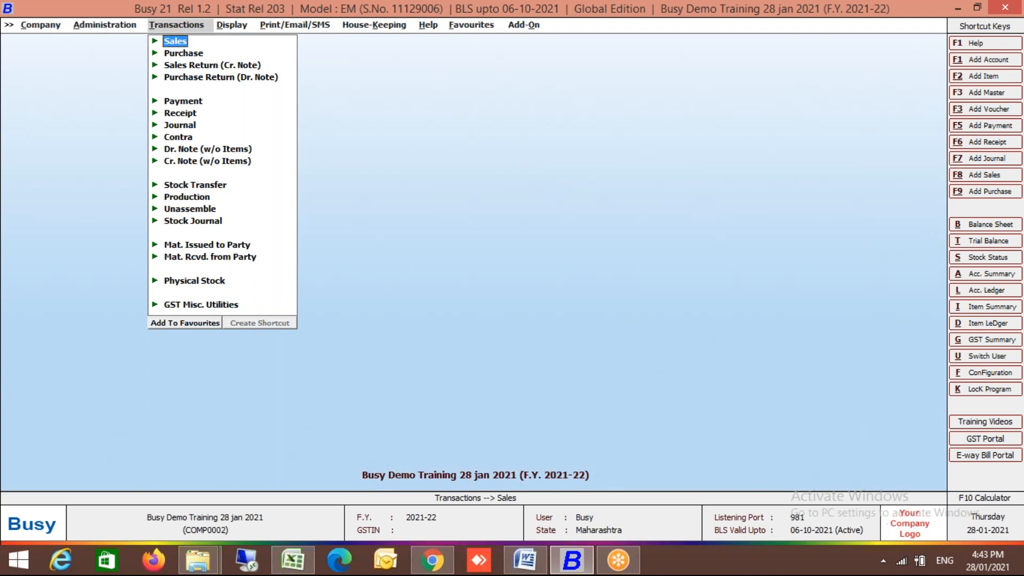
# - Open the saved Main series sales voucher dated 01-04-2021 for modification
pyautogui.press('Left')
pyautogui.press('Right')
pyautogui.press('Right')
pyautogui.press('Left')
pyautogui.press('Return')
pyautogui.press('Down')
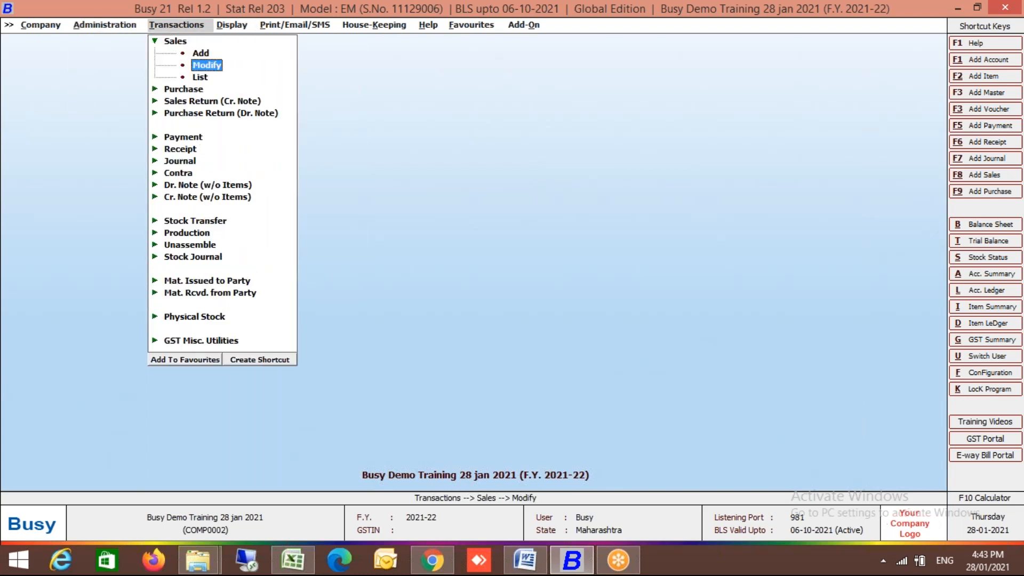
pyautogui.press('Return')
pyautogui.press('Return')
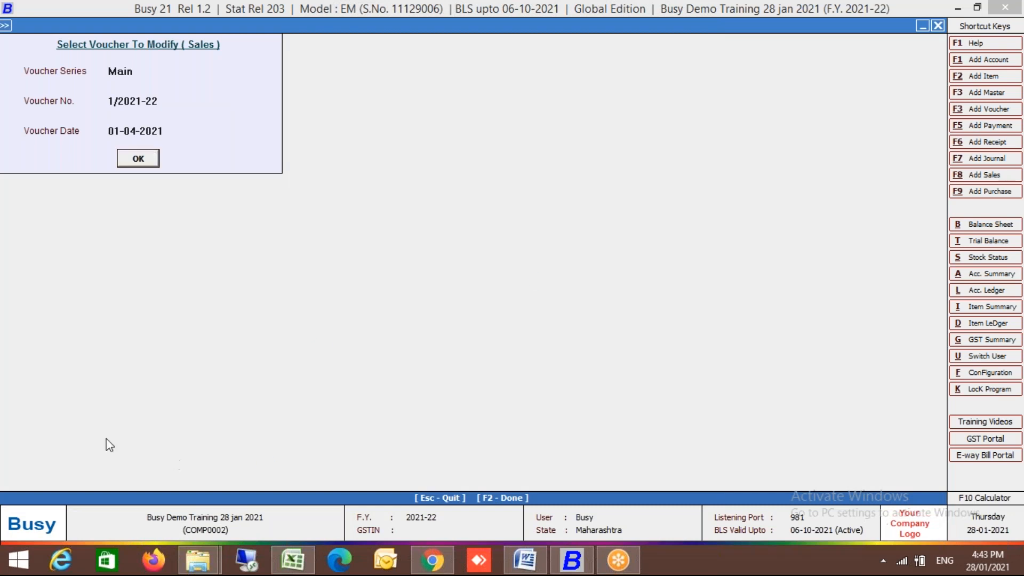
# - Open the voucher series configuration from the sales voucher and set the number of optional fields to 1
pyautogui.click(46, 480)
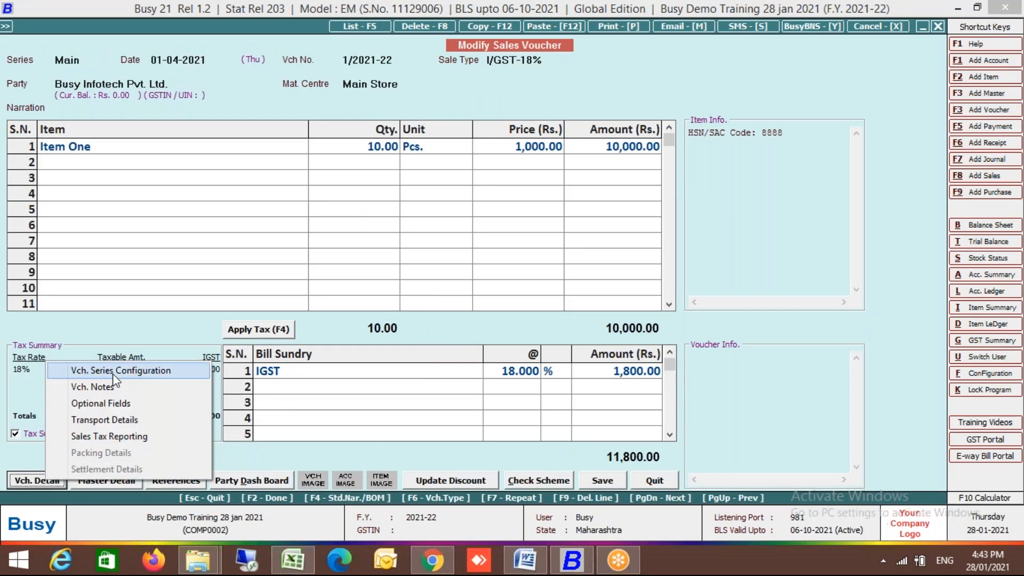
pyautogui.click(113, 373)
pyautogui.click(396, 196)
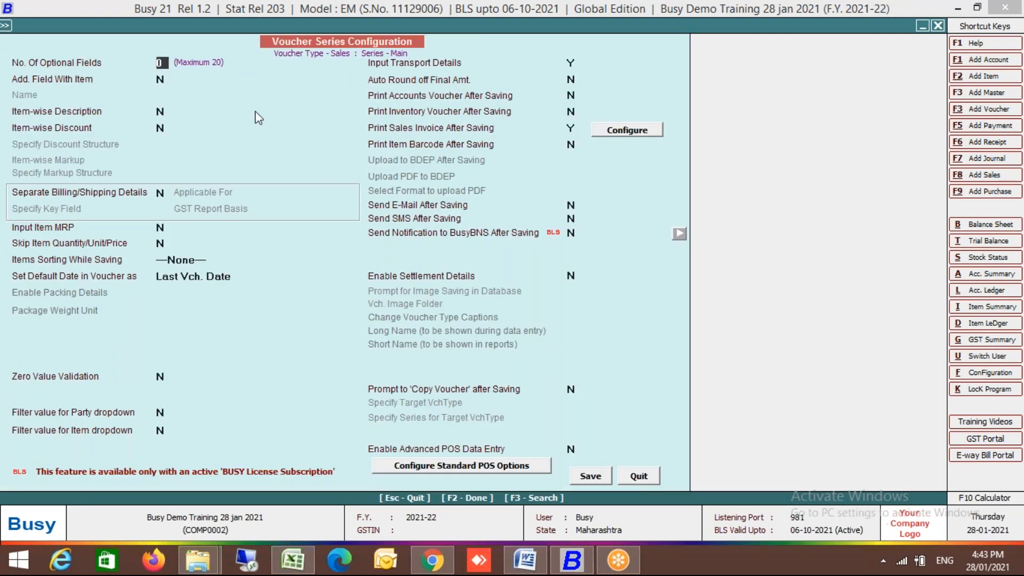
pyautogui.write('1')
pyautogui.press('Return')
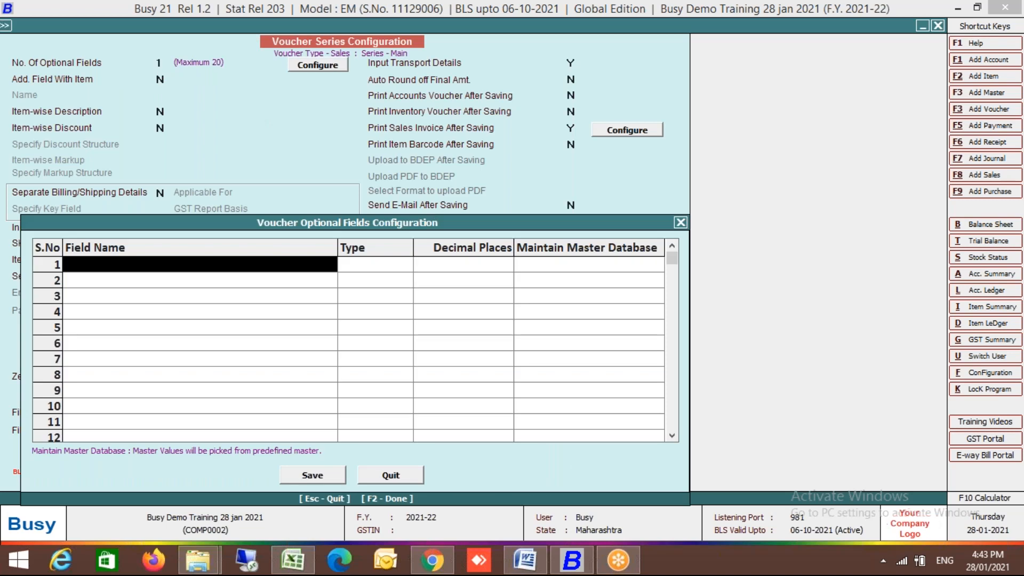
# - Name the first voucher optional field Devide by and set its type to Numeric
pyautogui.write('Devide by')
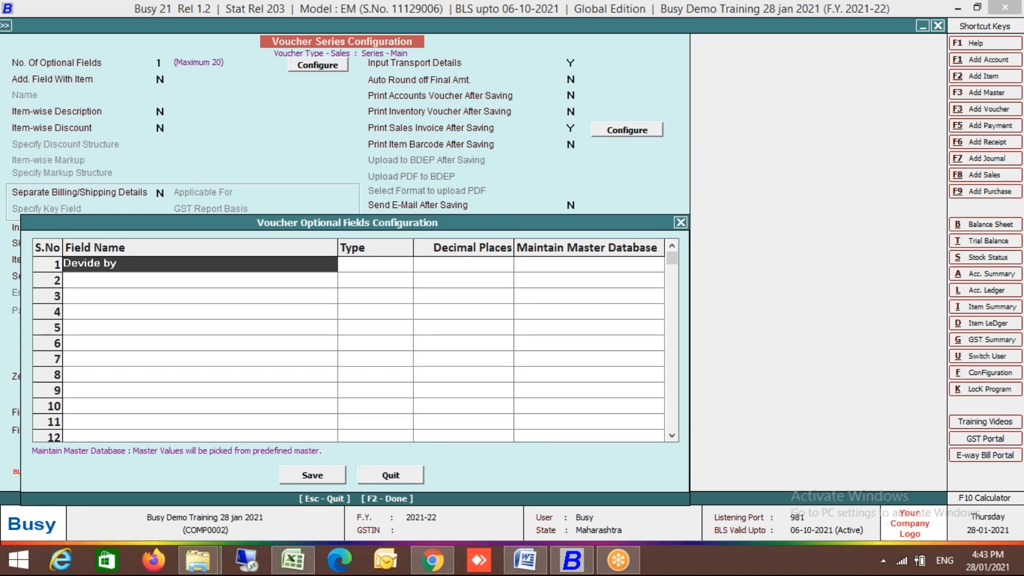
pyautogui.press('Return')
pyautogui.press('Return')
pyautogui.press('Return')
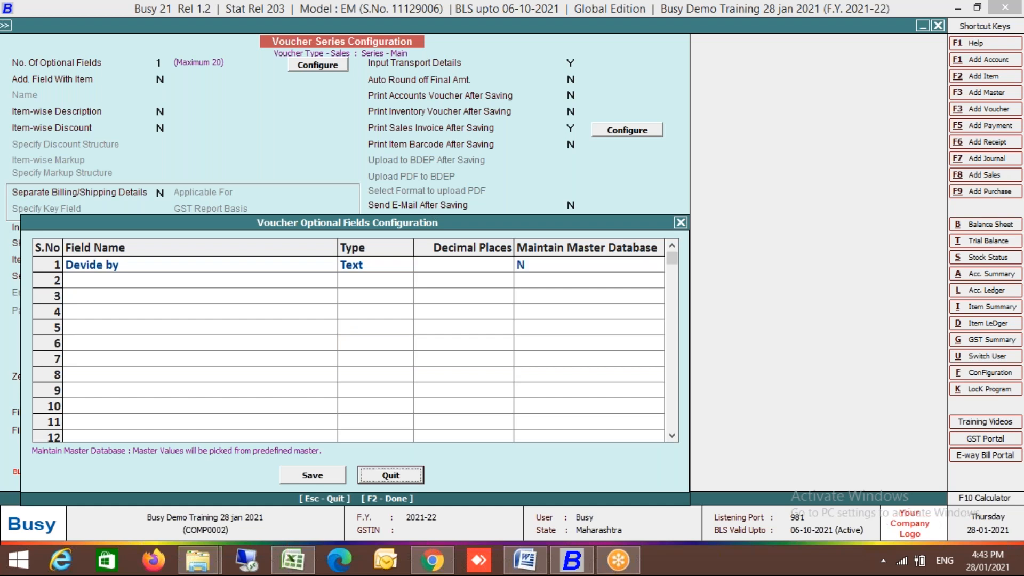
pyautogui.click(367, 269)
pyautogui.press('Return')
pyautogui.press('Down')
pyautogui.press('Return')
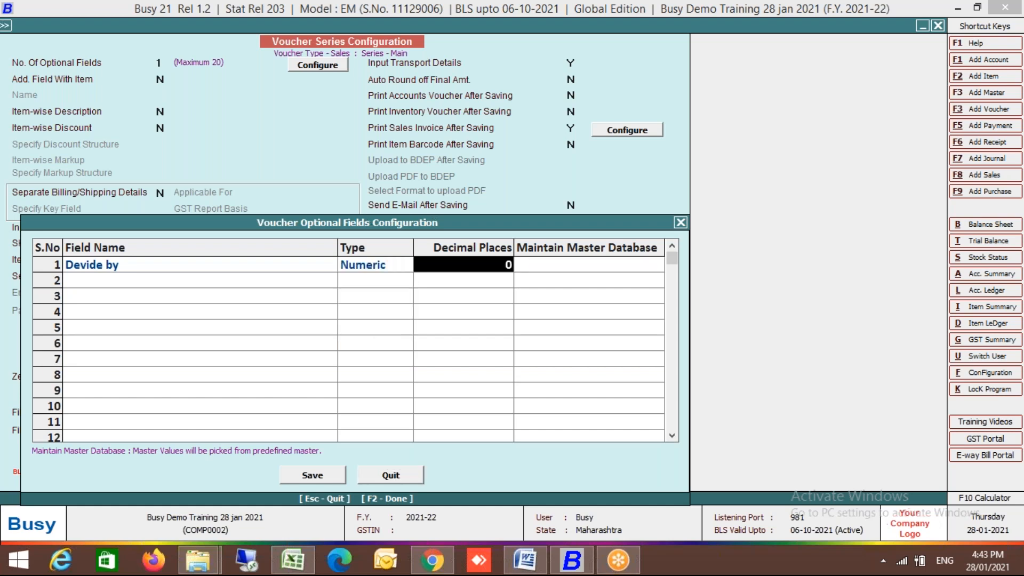
# - Save the voucher optional field setup and the Main sales voucher series configuration
pyautogui.press('F2')
pyautogui.press('F2')
pyautogui.press('Return')
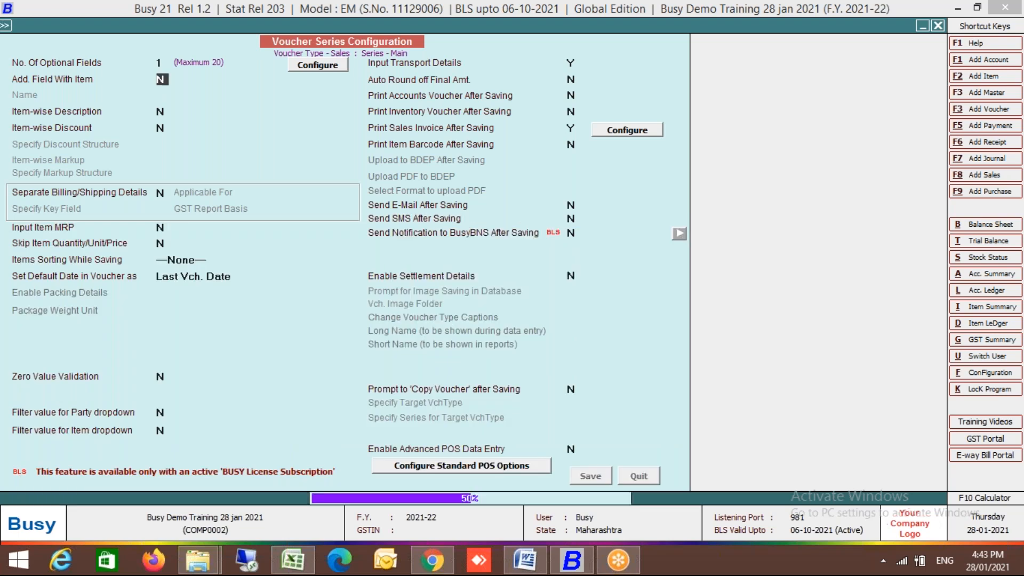
pyautogui.press('Escape')
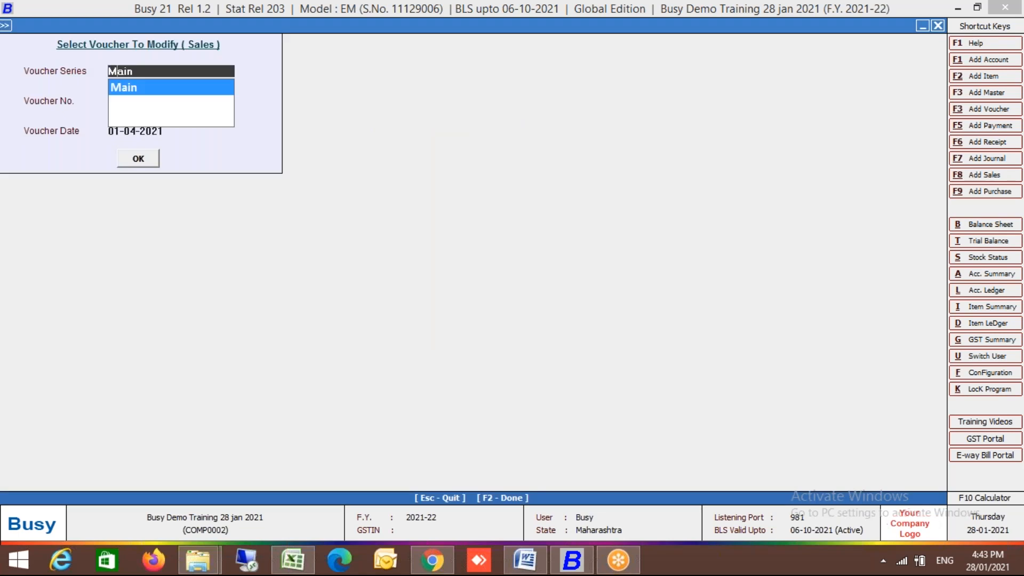
# - Reopen the Main series sales voucher dated 01-04-2021 for modification and proceed to its optional field entry
pyautogui.press('Escape')
pyautogui.press('Return')
pyautogui.press('Return')
pyautogui.press('Return')
pyautogui.press('Return')
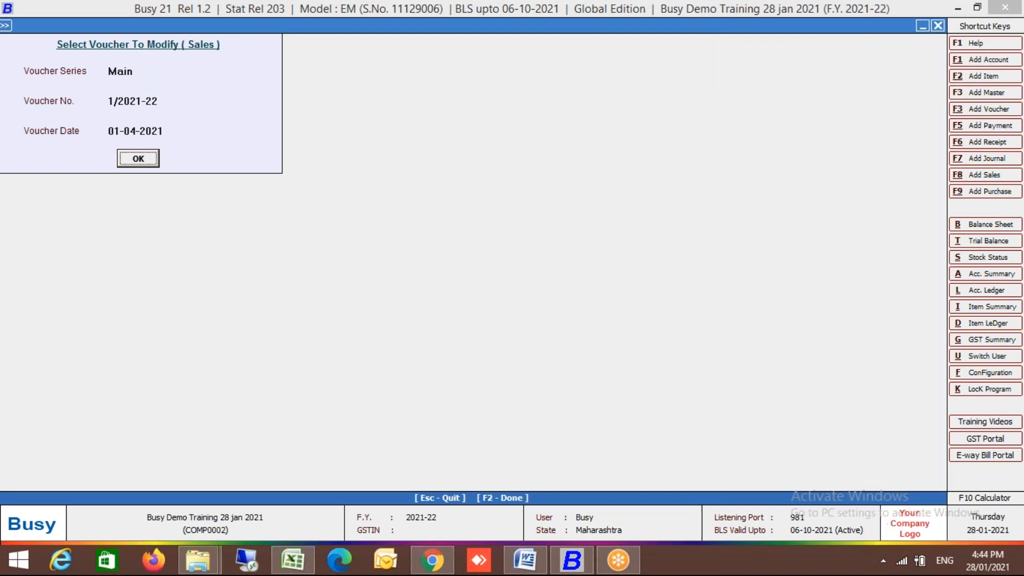
pyautogui.press('Return')
pyautogui.press('Return')
pyautogui.press('Return')
pyautogui.press('Return')
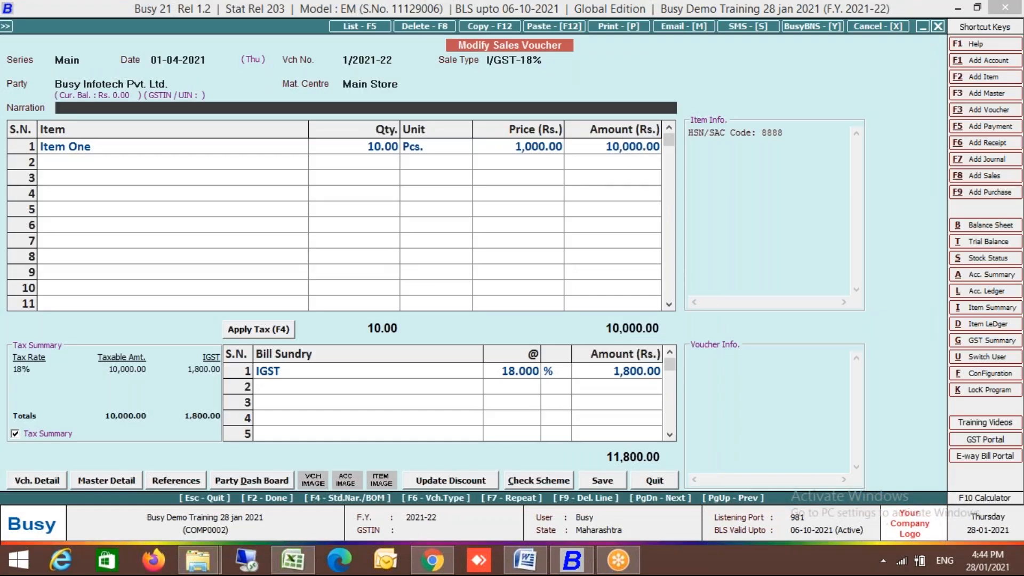
# - Enter 100 in the voucher's Devide by optional field
pyautogui.write('100')
pyautogui.press('Return')
pyautogui.press('Return')
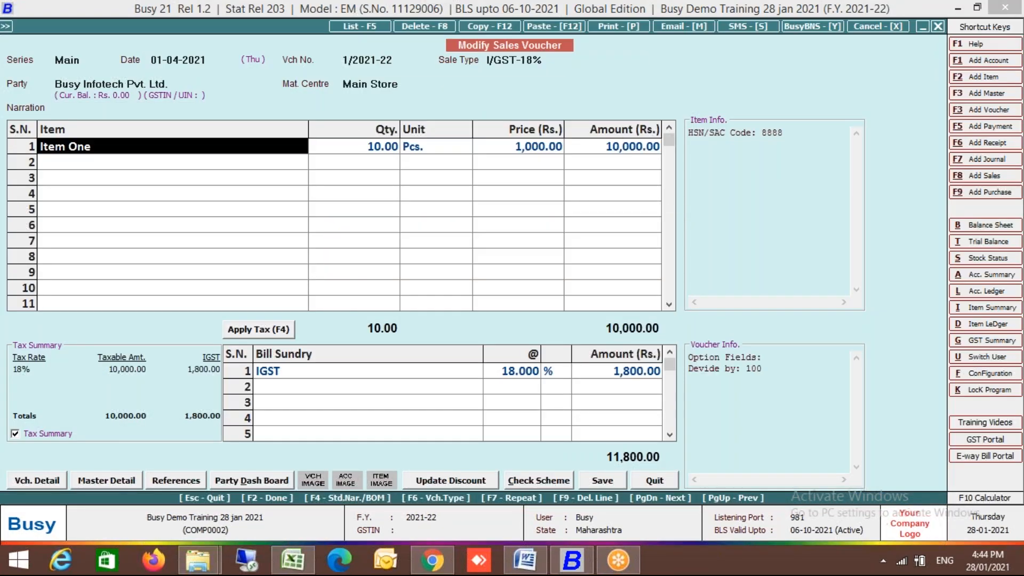
# - Save the modified sales voucher with blank transport details and without printing the invoice, and leave voucher modification
pyautogui.press('F2')
pyautogui.press('Left')
pyautogui.press('Return')
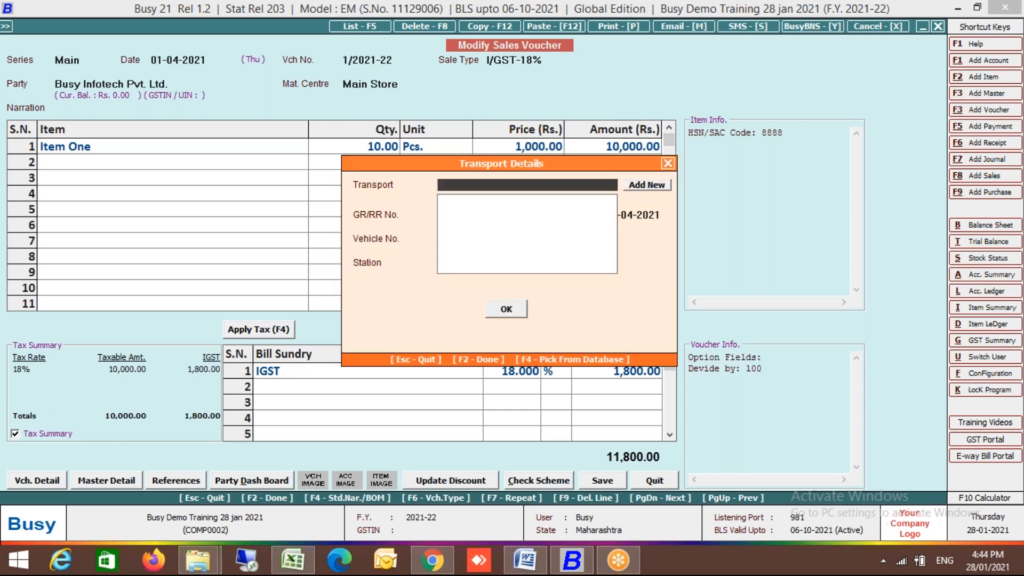
pyautogui.press('F2')
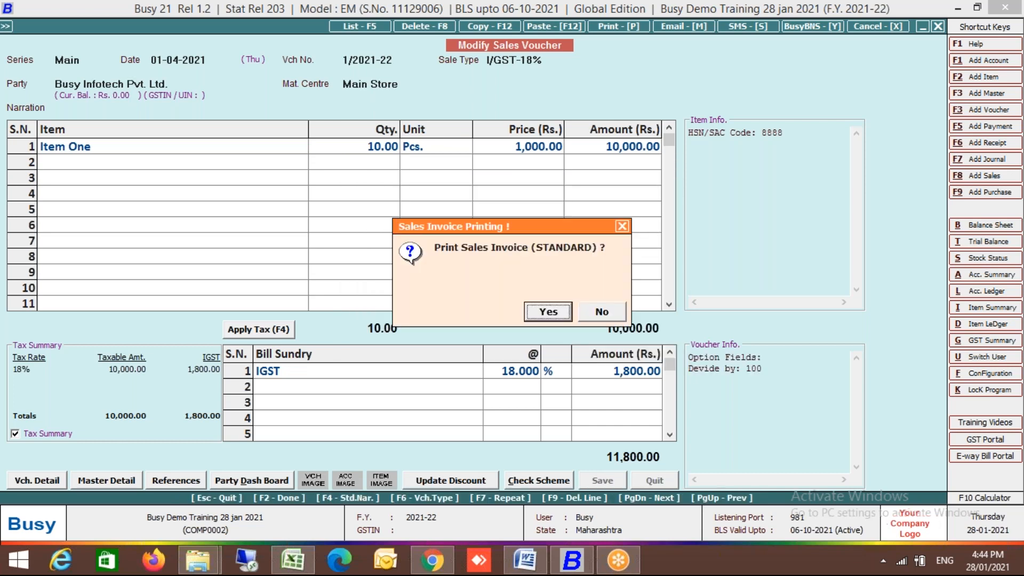
pyautogui.press('Escape')
pyautogui.press('Escape')
pyautogui.press('Escape')
pyautogui.press('Escape')
# - Open the Advanced Invoice / Document Printing configuration
pyautogui.press('Left')
pyautogui.press('Return')
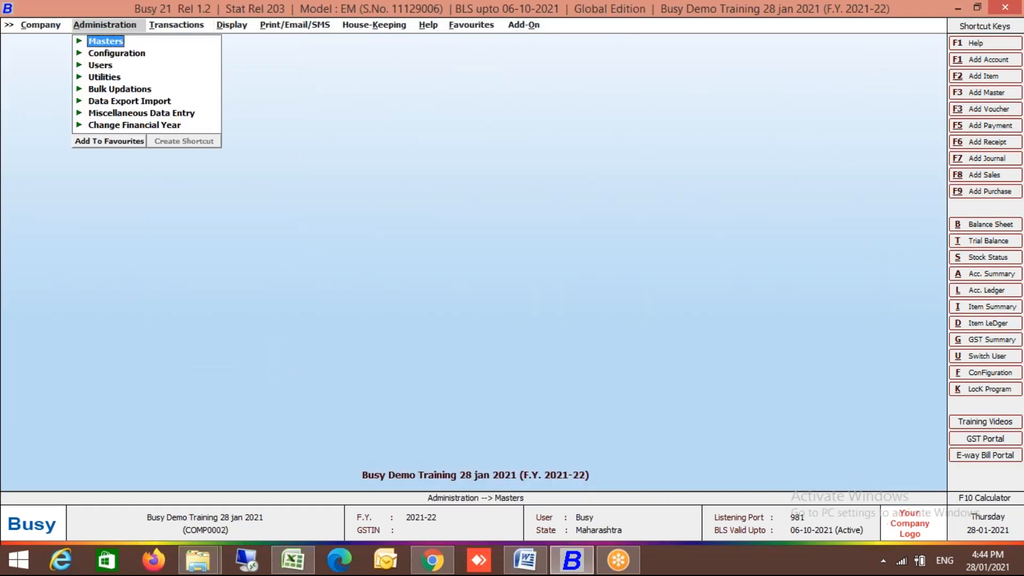
pyautogui.press('Down')
pyautogui.press('Return')
pyautogui.press('Down')
pyautogui.press('Down')
pyautogui.press('Down')
pyautogui.press('Down')
pyautogui.press('Down')
pyautogui.press('Down')
pyautogui.press('Down')
pyautogui.press('Down')
pyautogui.press('Down')
pyautogui.press('Return')
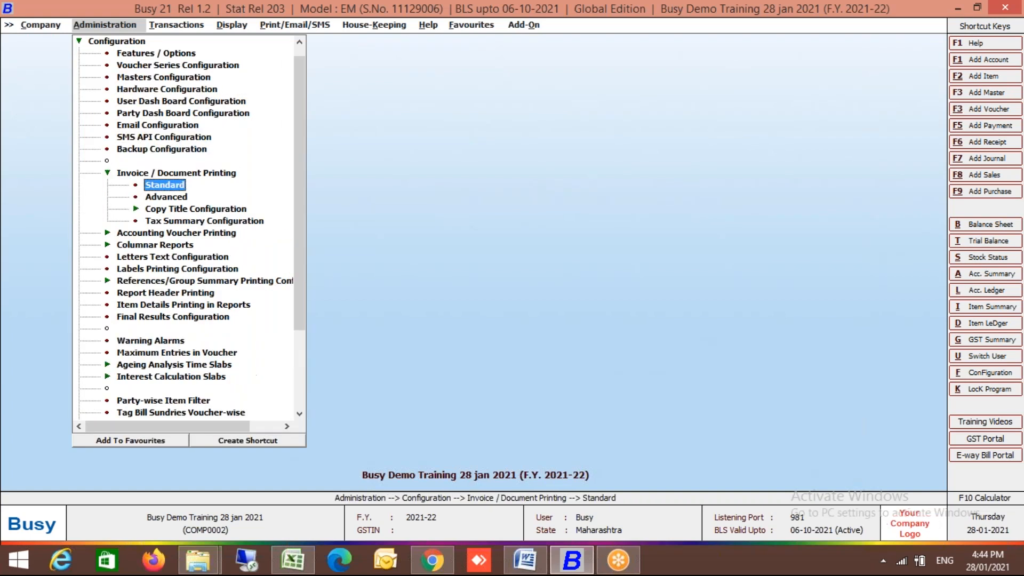
pyautogui.press('Down')
pyautogui.press('Return')
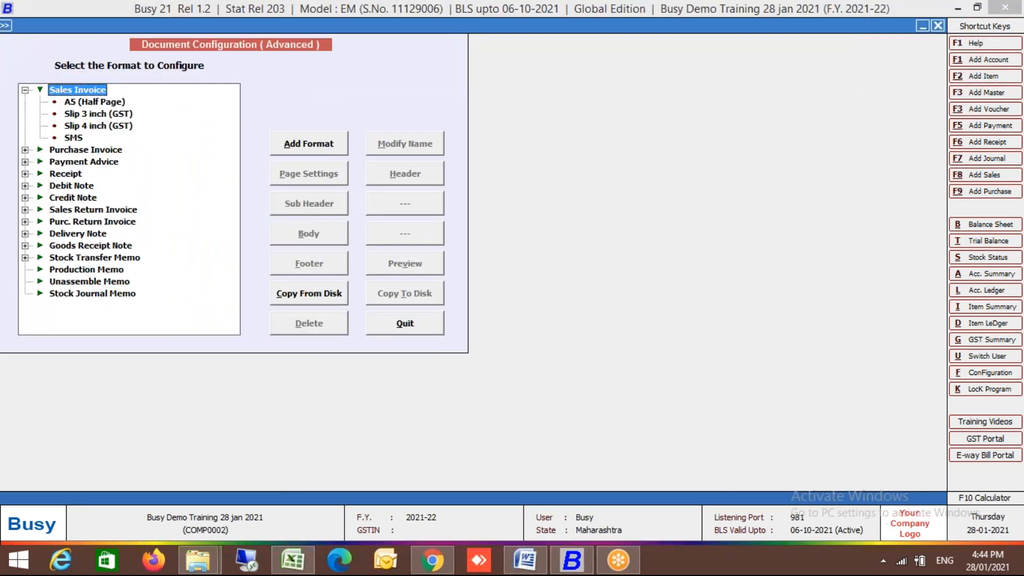
# - Add a new Sales Invoice format named Sales
pyautogui.press('Return')
pyautogui.write('Sales')
pyautogui.press('Return')
pyautogui.press('Escape')
pyautogui.press('Return')
pyautogui.press('Down')
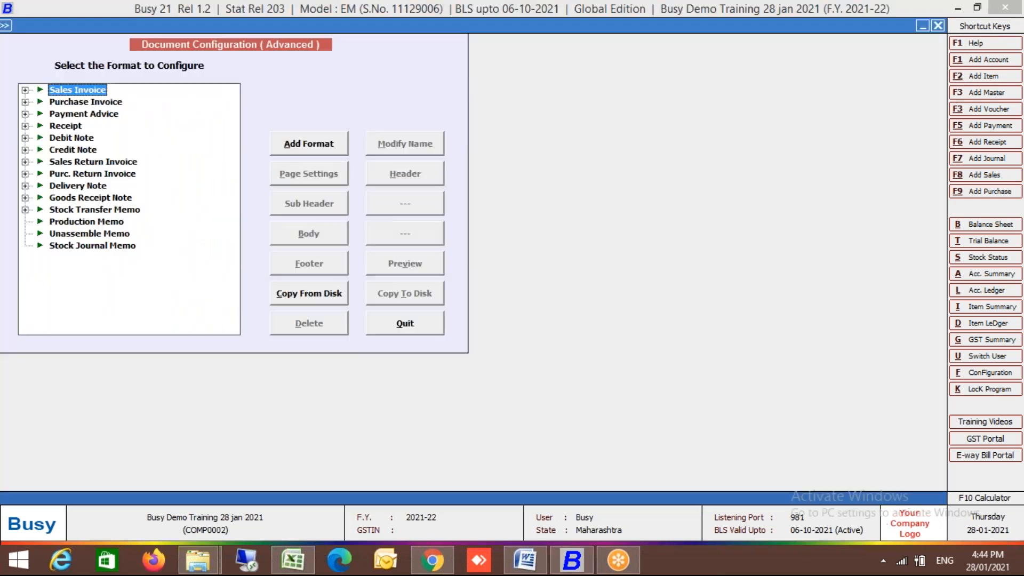
# - Rename the Sales invoice format as .Sales
pyautogui.press('Up')
pyautogui.press('Down')
pyautogui.press('Down')
pyautogui.press('Down')
pyautogui.press('Down')
pyautogui.press('Up')
pyautogui.press('Up')
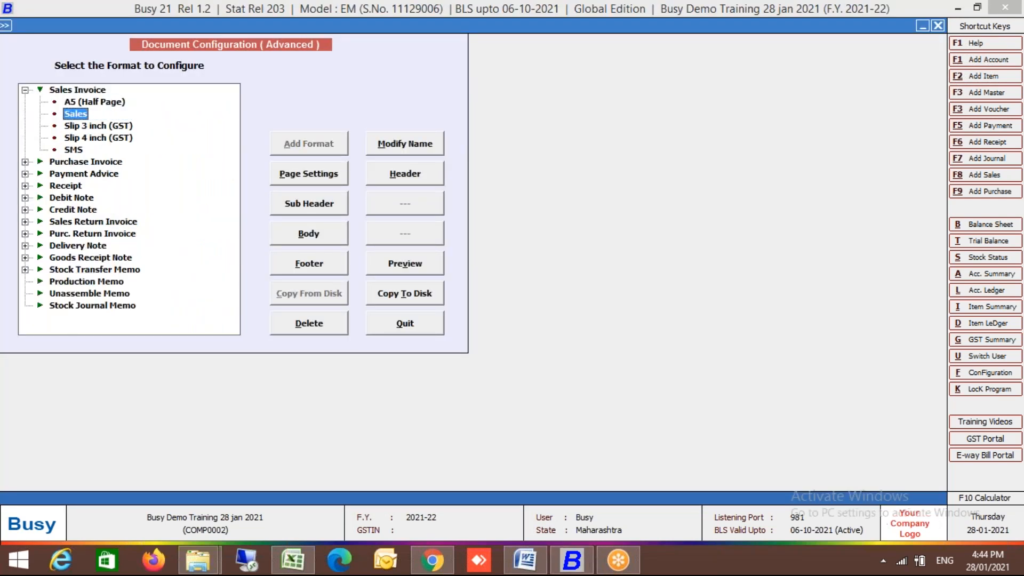
pyautogui.hotkey('alt', 'm')
pyautogui.press('Return')
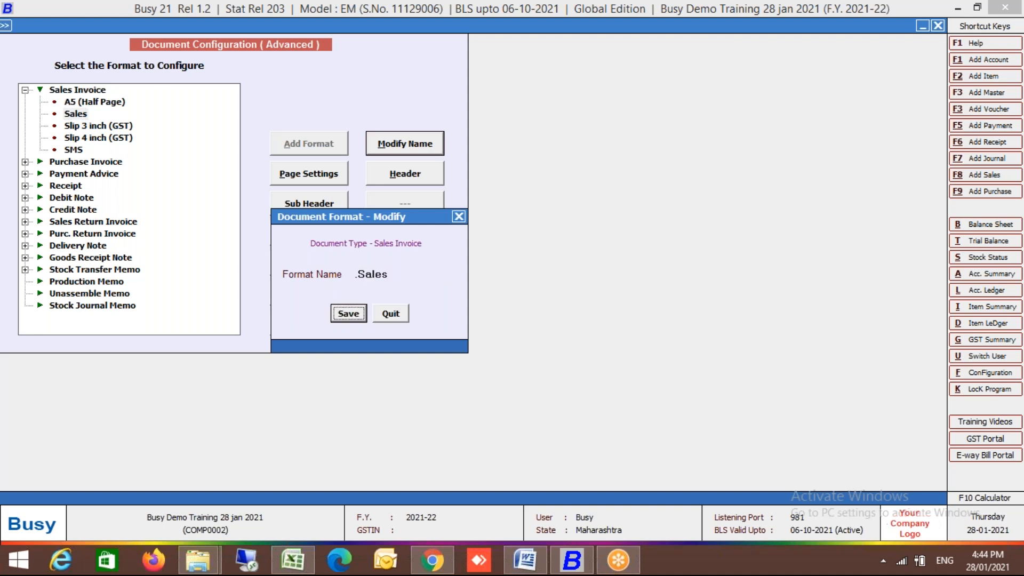
pyautogui.press('Escape')
pyautogui.press('Return')
pyautogui.press('Down')
# - Start loading the default body for the .Sales format and clear all four declaration lines in the invoice settings
pyautogui.click(330, 233)
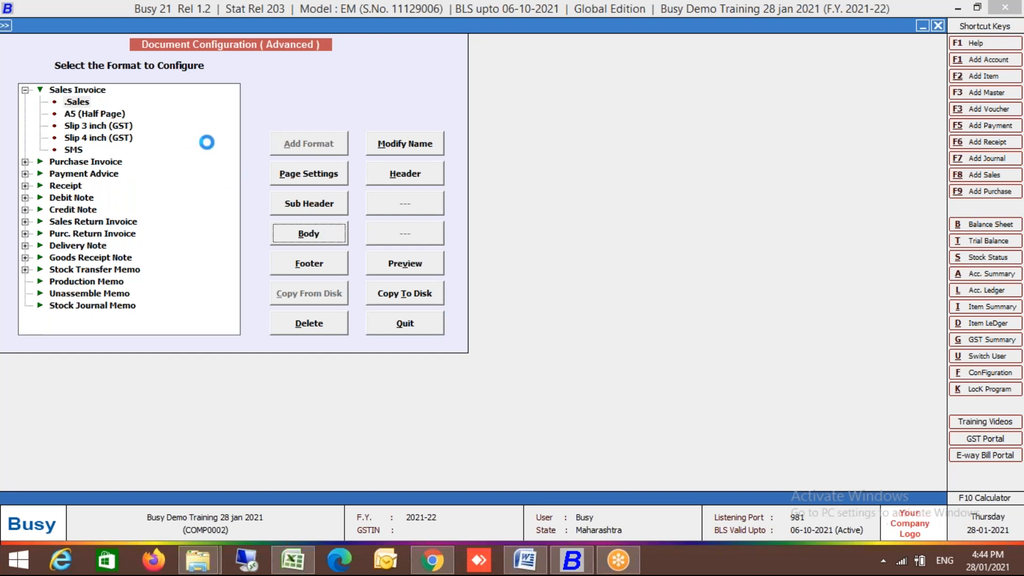
pyautogui.press('Return')
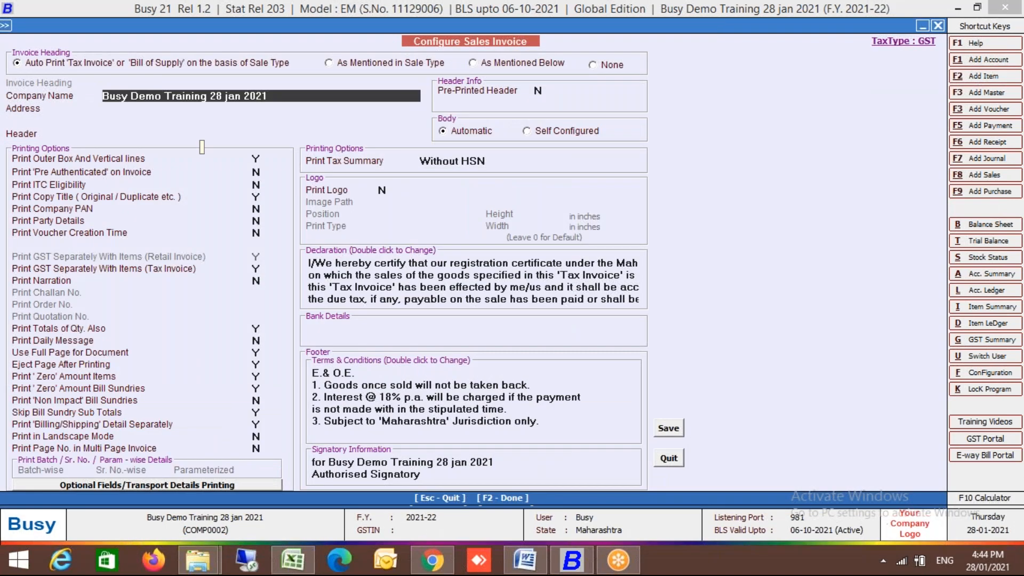
pyautogui.click(358, 263)
pyautogui.hotkey('shift', 'End')
pyautogui.press('Delete')
pyautogui.press('Return')
pyautogui.hotkey('shift', 'End')
pyautogui.press('Delete')
pyautogui.press('Return')
pyautogui.hotkey('shift', 'End')
pyautogui.press('Delete')
pyautogui.press('Return')
pyautogui.hotkey('shift', 'End')
pyautogui.press('Delete')
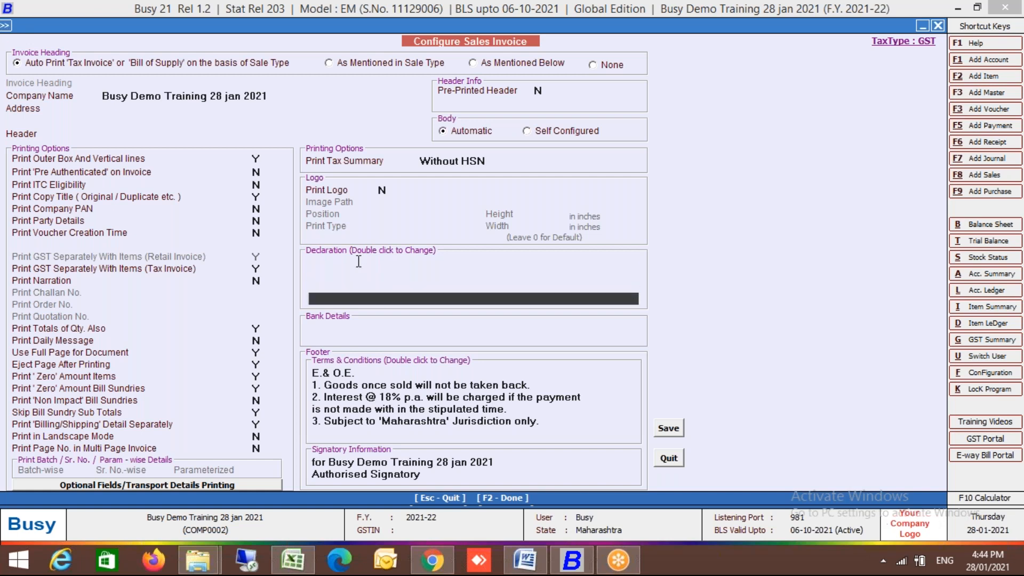
# - Confirm the invoice settings, load the default body for the LOCAL GST type, and save it
pyautogui.press('F2')
pyautogui.press('Return')
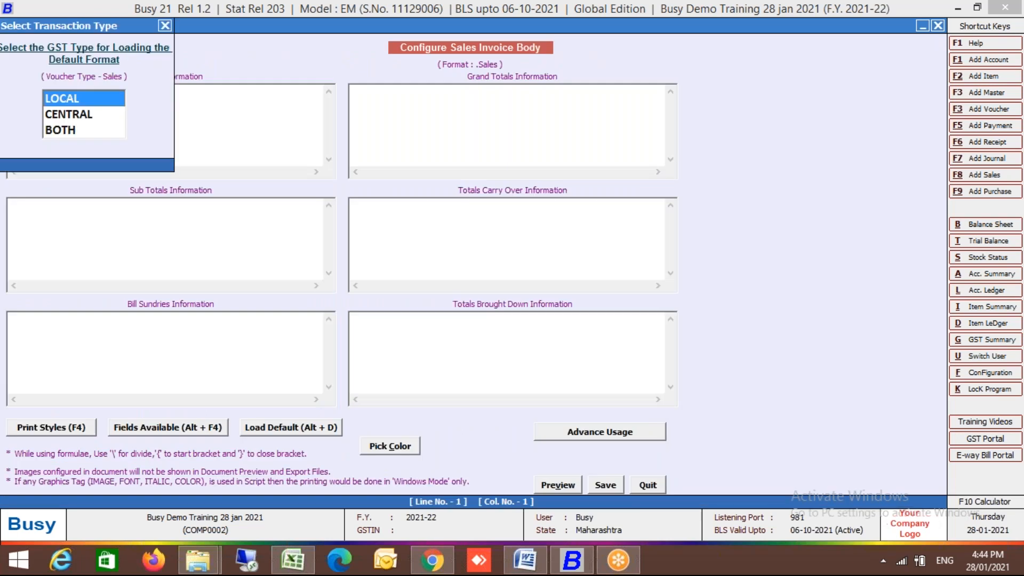
pyautogui.press('Return')
pyautogui.press('F2')
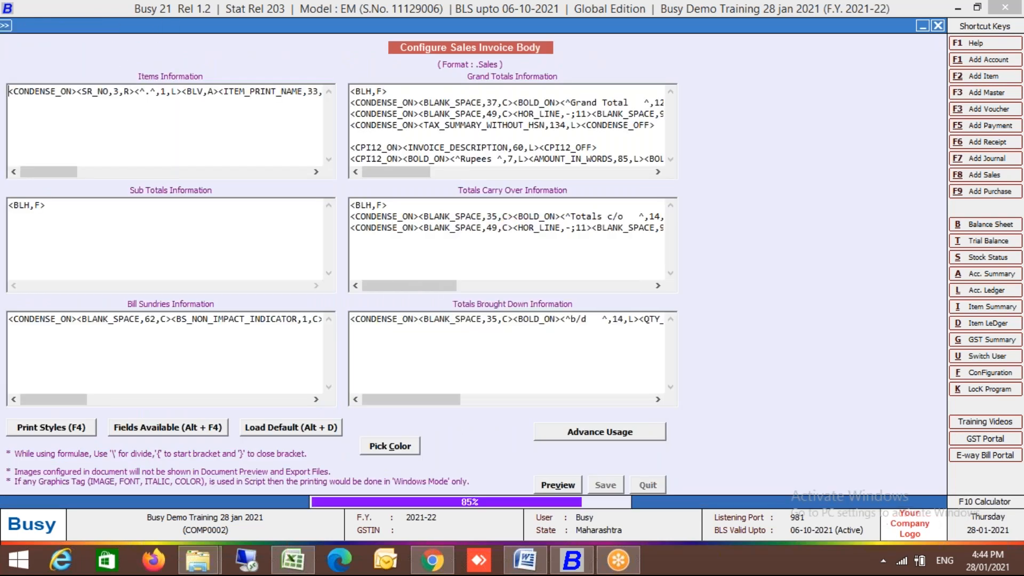
# - Preview the .Sales invoice format to check the body layout
pyautogui.hotkey('alt', 'v')
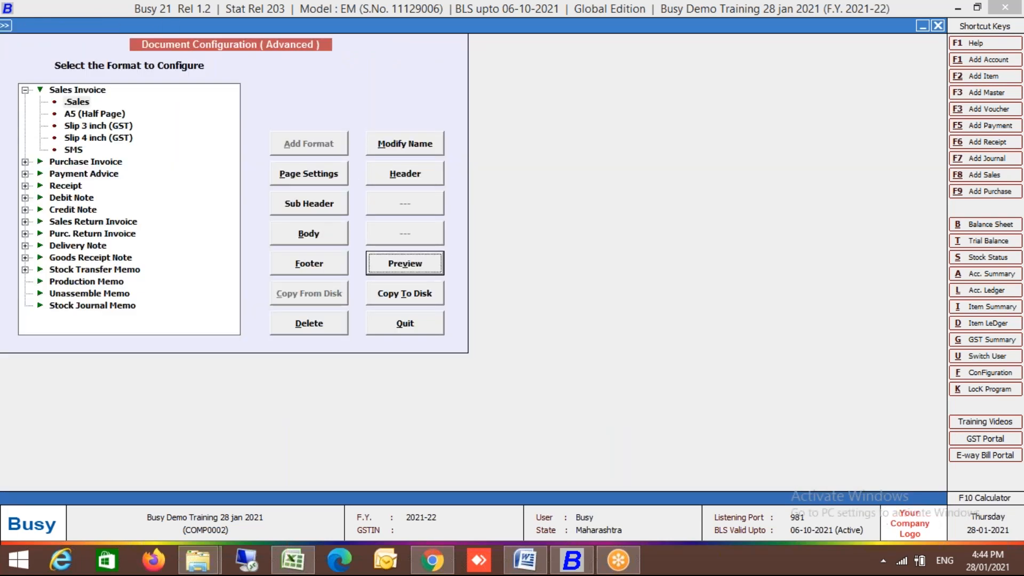
pyautogui.press('Return')
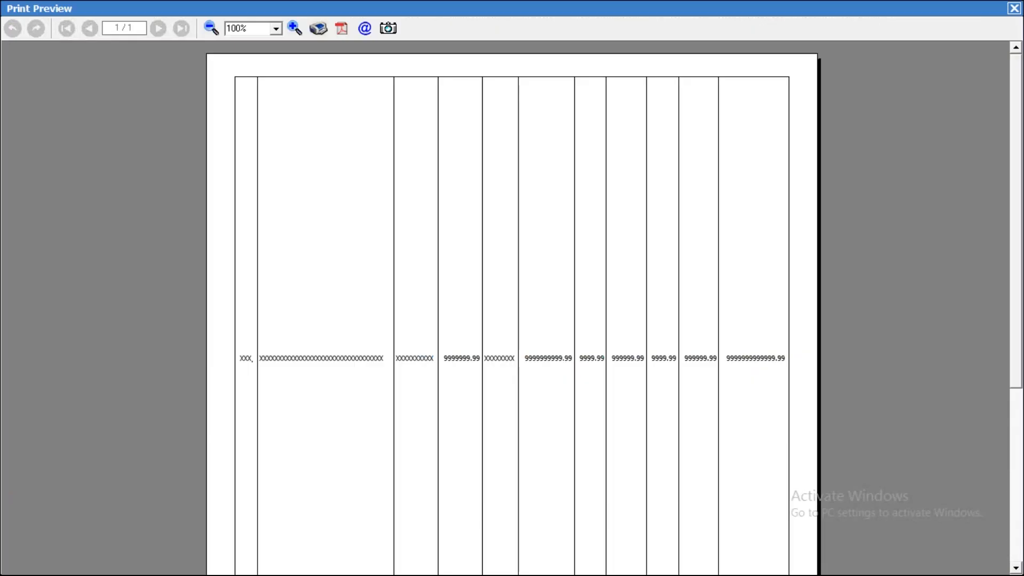
pyautogui.press('Escape')
# - Load the default header script into the .Sales invoice format and save it
pyautogui.click(418, 175)
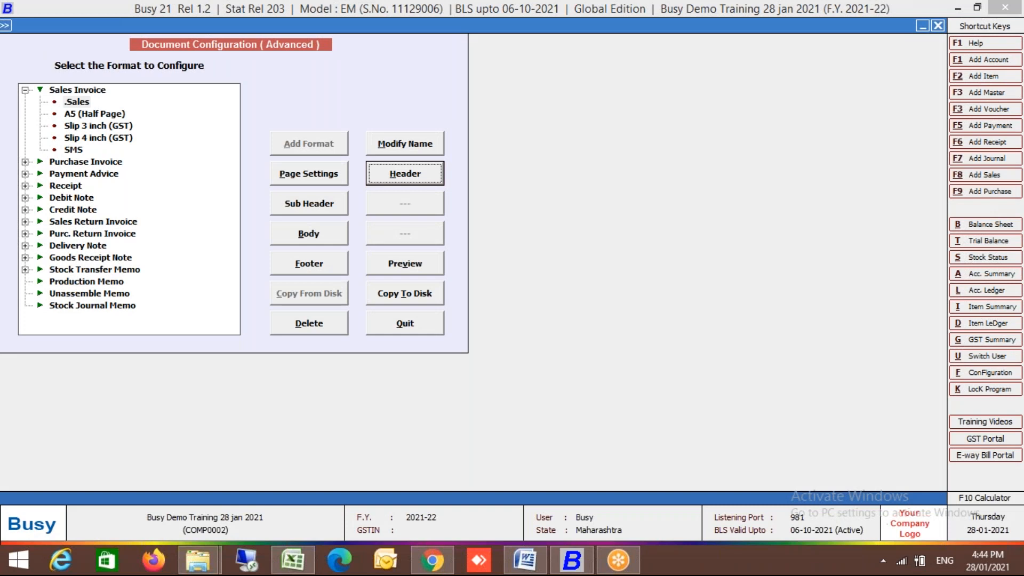
pyautogui.press('Return')
pyautogui.press('Return')
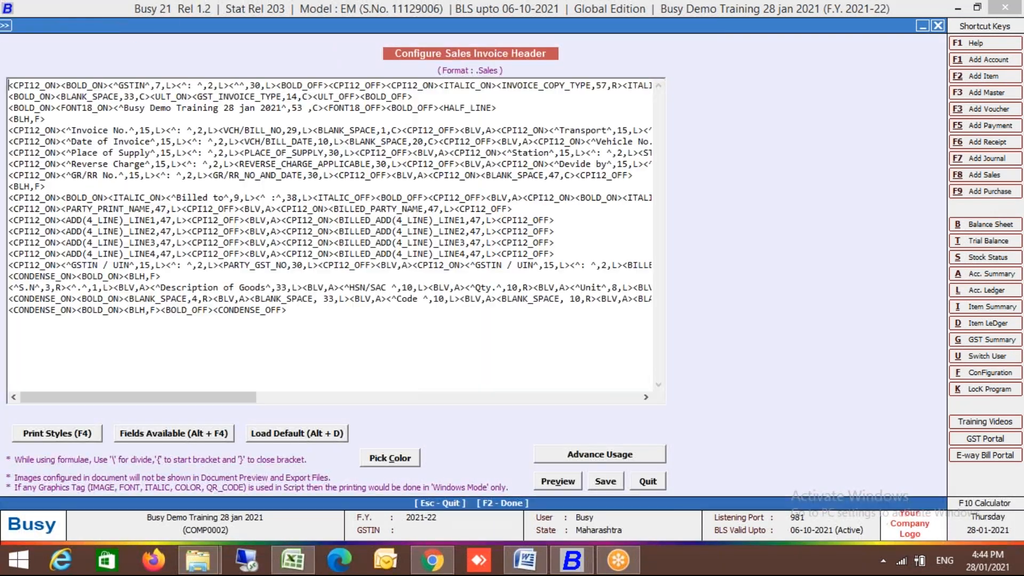
pyautogui.press('Escape')
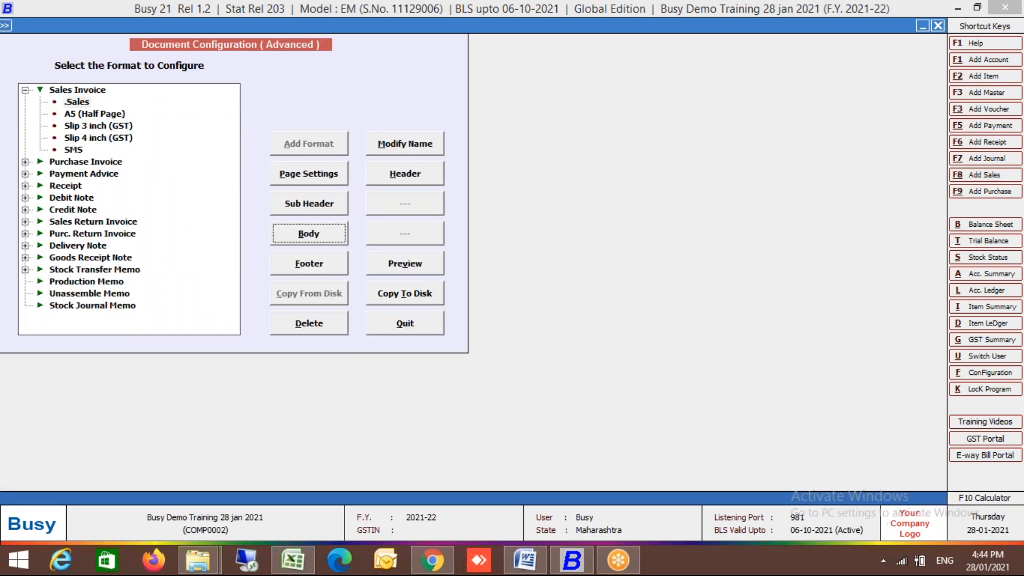
# - Load the default footer script into the .Sales invoice format and save it
pyautogui.press('Return')
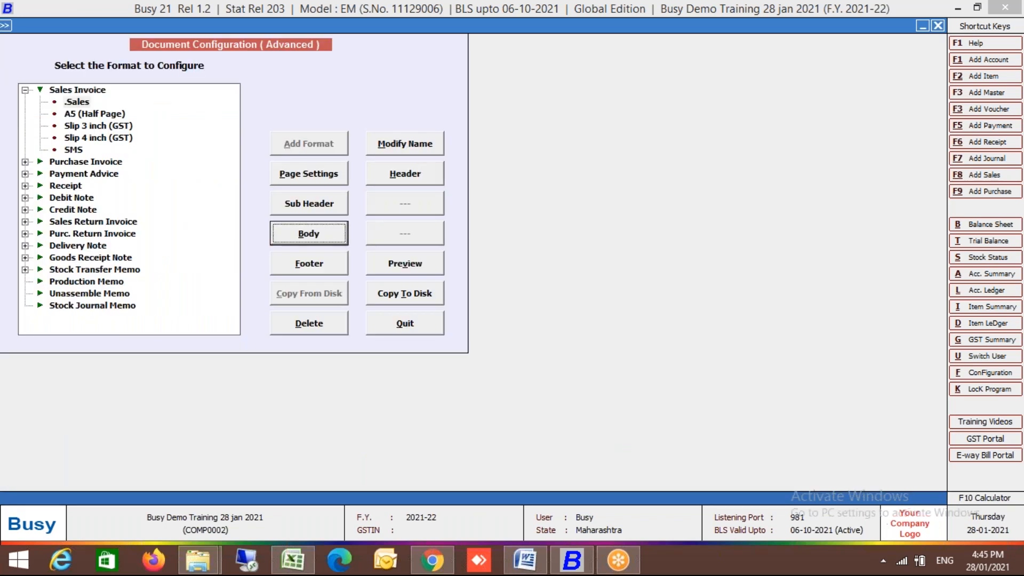
pyautogui.press('Escape')
pyautogui.press('Return')
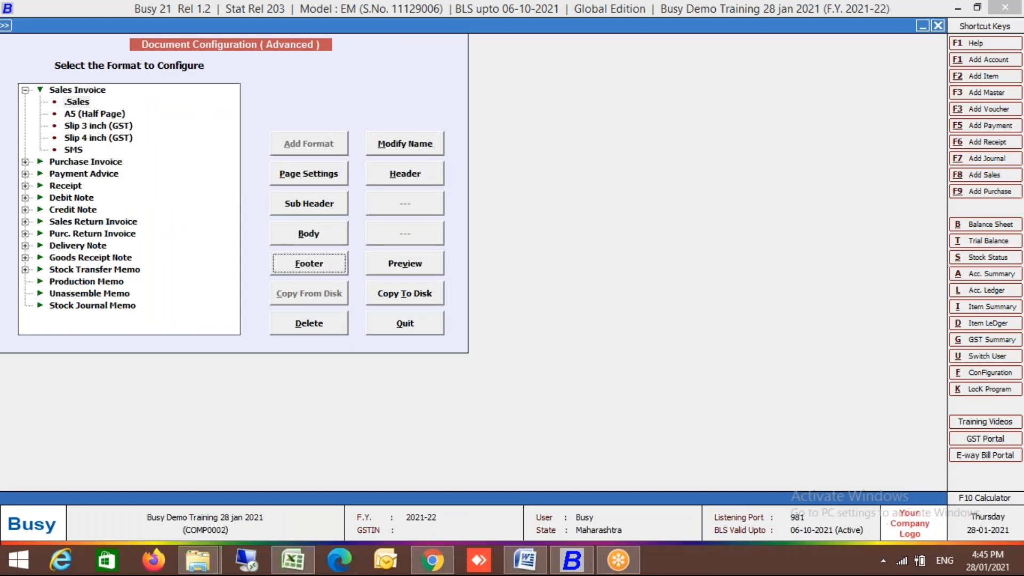
pyautogui.press('Return')
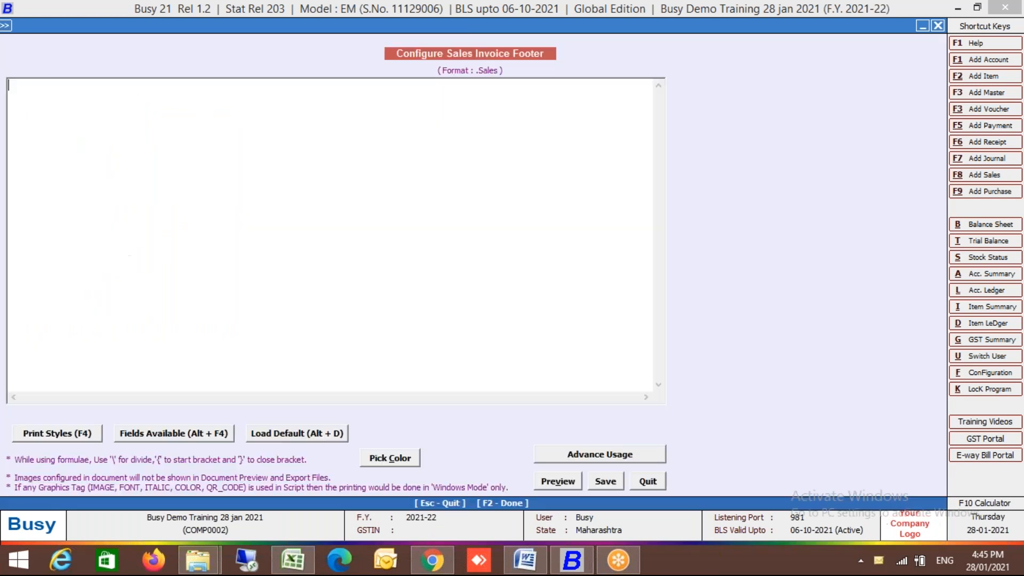
pyautogui.press('Return')
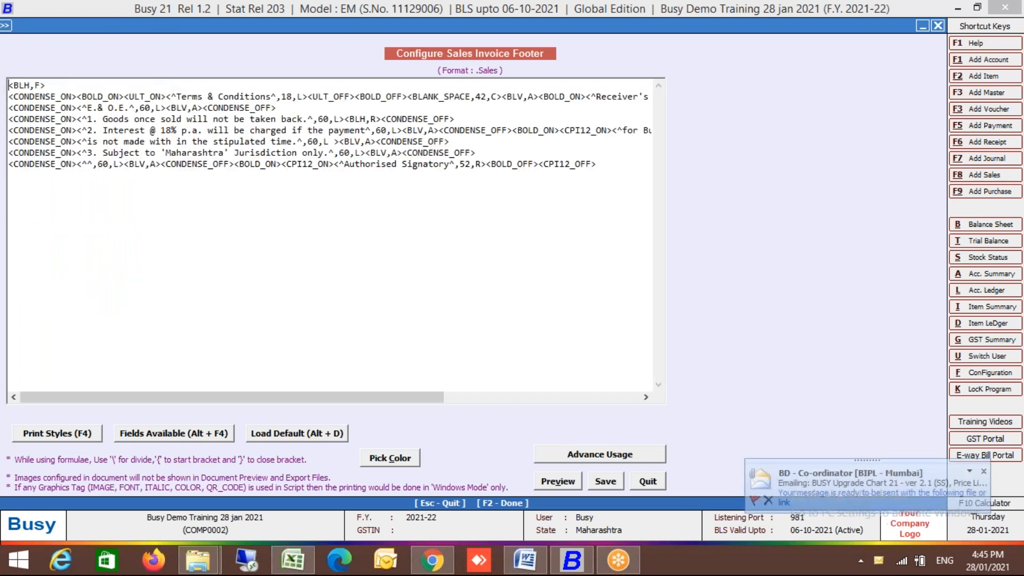
pyautogui.press('Escape')
# - Preview the .Sales invoice format to check the header, body and footer together
pyautogui.press('Right')
pyautogui.press('Return')
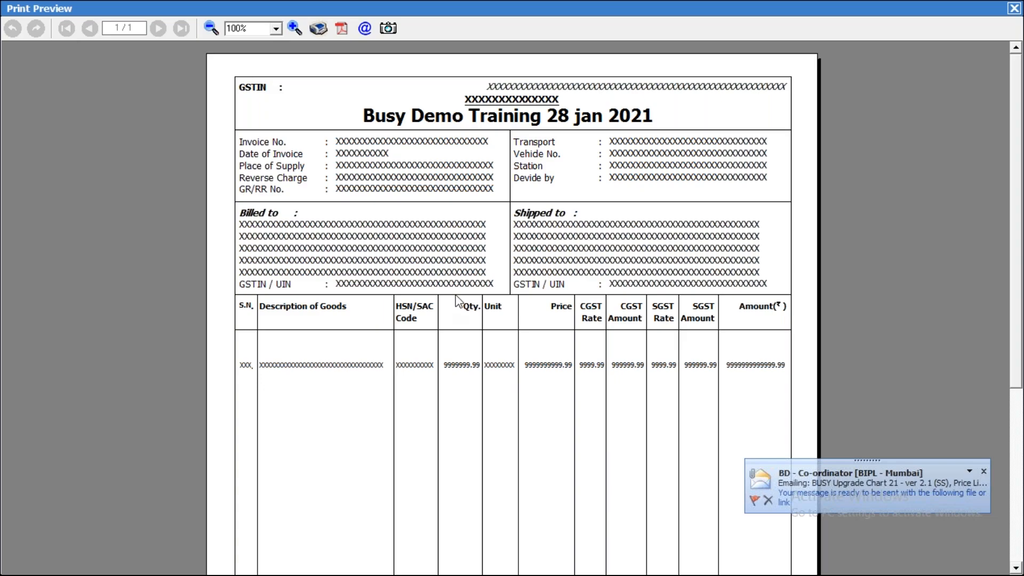
pyautogui.press('Escape')
# - Open the body of the .Sales format and move to a second line below the Items Information script
pyautogui.click(322, 236)
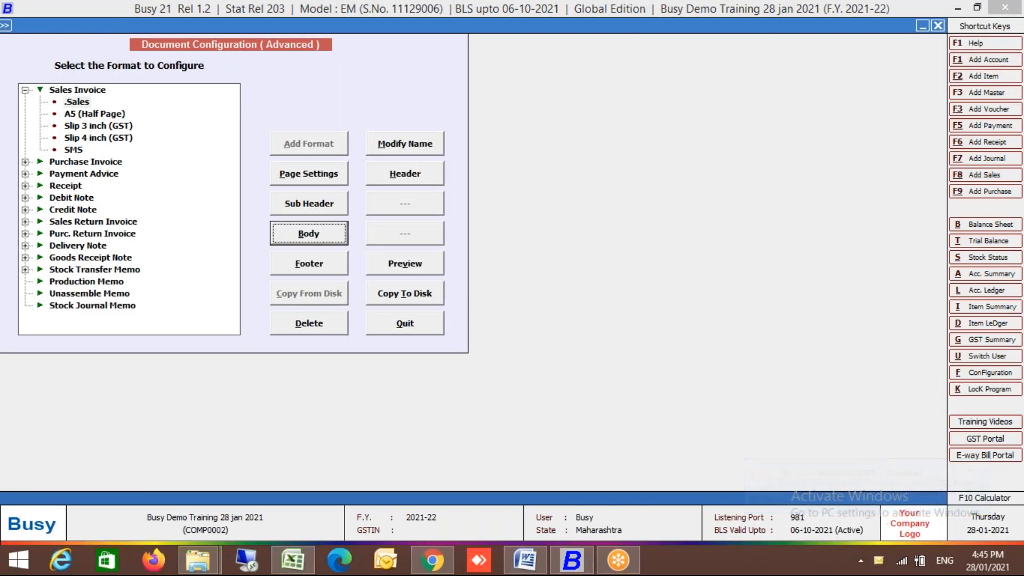
pyautogui.click(307, 229)
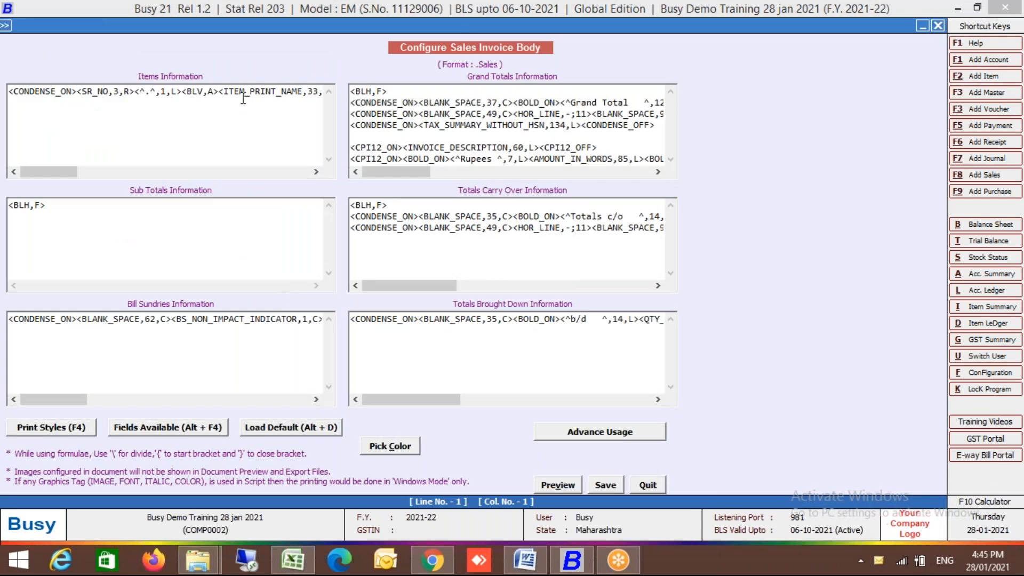
pyautogui.click(244, 92)
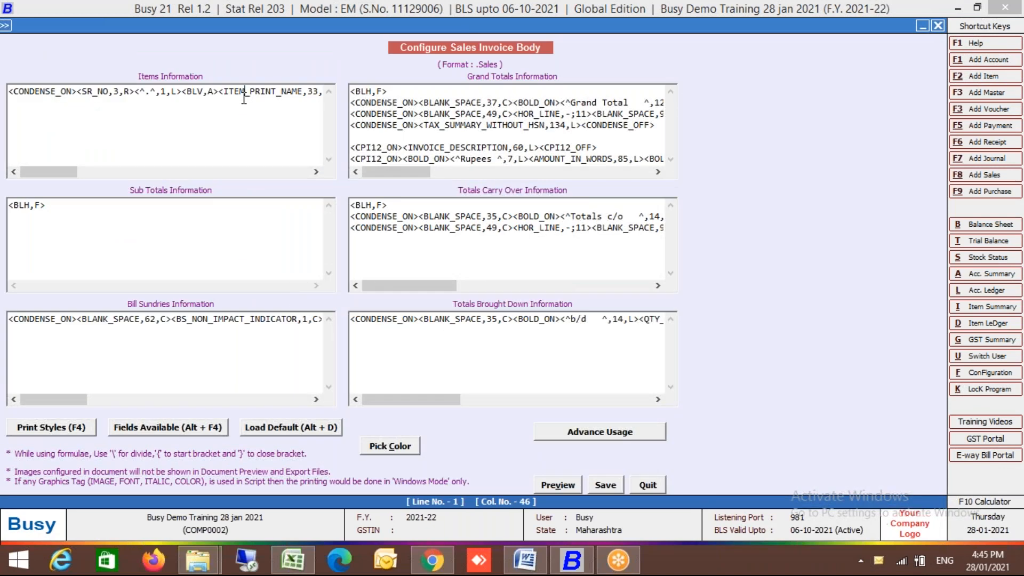
pyautogui.press('End')
pyautogui.press('Left')
pyautogui.press('Left')
pyautogui.press('Left')
pyautogui.press('Left')
pyautogui.press('Left')
pyautogui.press('Left')
pyautogui.press('Left')
pyautogui.press('Left')
pyautogui.press('Left')
pyautogui.press('Left')
pyautogui.press('Left')
pyautogui.press('Left')
pyautogui.press('Left')
pyautogui.press('Left')
pyautogui.press('Left')
pyautogui.press('Left')
pyautogui.press('Left')
pyautogui.press('Left')
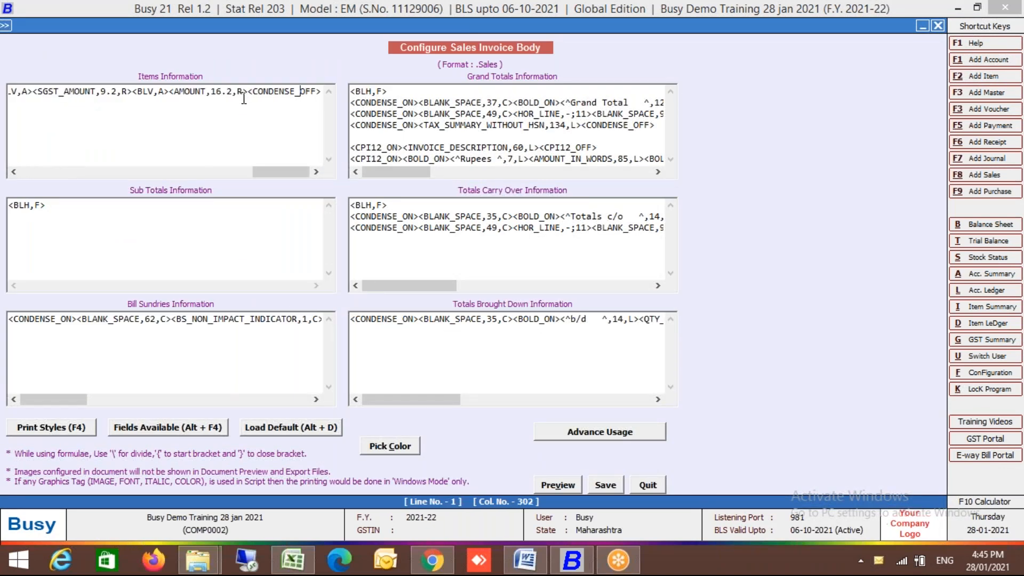
pyautogui.press('Right')
pyautogui.press('Right')
pyautogui.press('Down')
# - Insert the voucher header field VCH_OPT_FIELD1 on the second line of the Items Information script
pyautogui.hotkey('alt', 'F4')
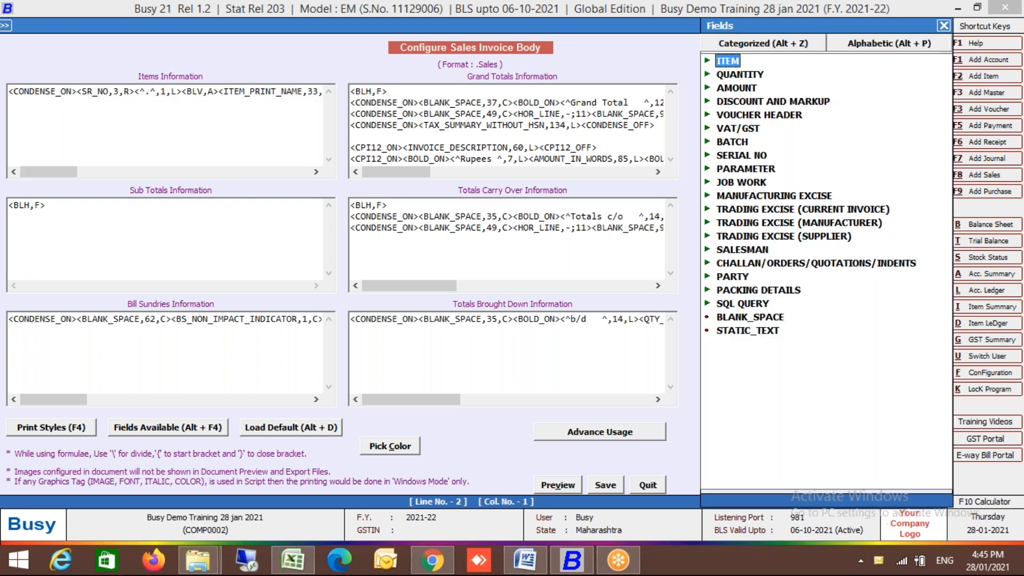
pyautogui.press('Down')
pyautogui.press('Down')
pyautogui.press('Down')
pyautogui.press('Down')
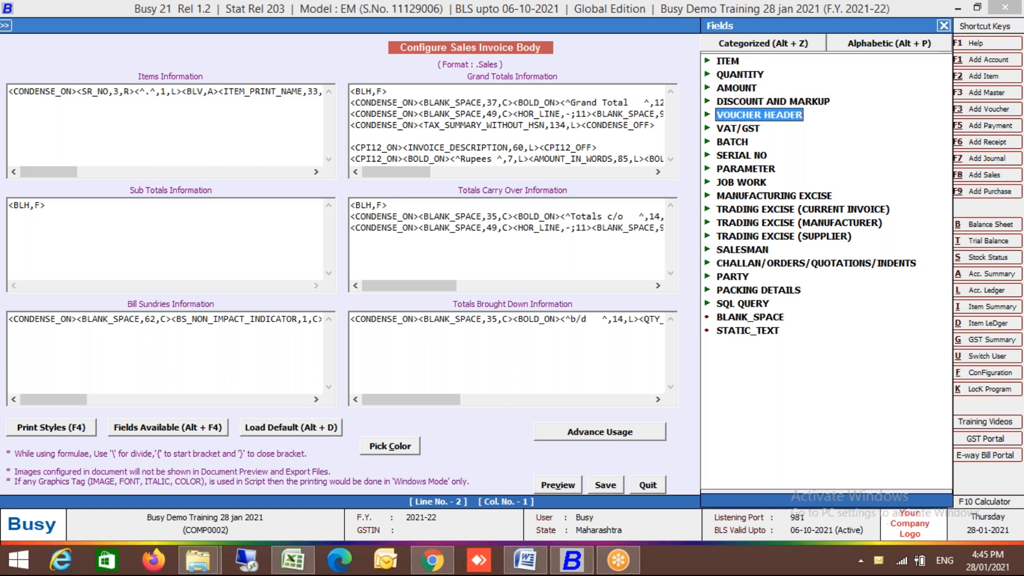
pyautogui.press('Right')
pyautogui.press('Down')
pyautogui.press('Down')
pyautogui.press('Down')
pyautogui.press('Down')
pyautogui.press('Down')
pyautogui.press('Down')
pyautogui.press('Down')
pyautogui.press('Down')
pyautogui.press('Down')
pyautogui.press('Down')
pyautogui.press('Down')
pyautogui.press('Down')
pyautogui.press('Down')
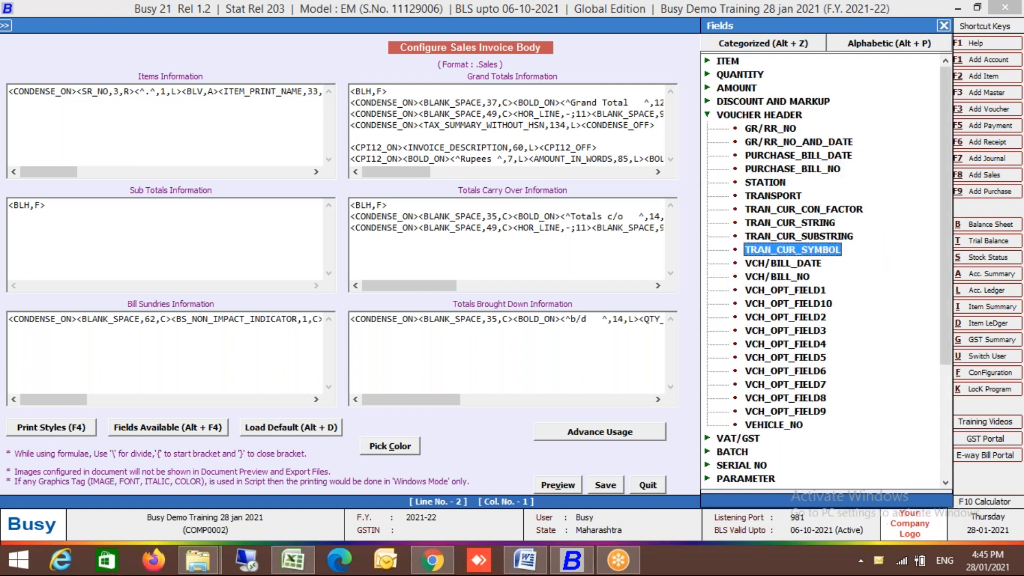
pyautogui.press('Return')
# - Copy the field name VCH_OPT_FIELD1 from the second line of the Items Information script and delete that line
pyautogui.press('Left')
pyautogui.press('Left')
pyautogui.press('Left')
pyautogui.press('Left')
pyautogui.press('Left')
pyautogui.press('Left')
pyautogui.hotkey('shift', 'Left')
pyautogui.hotkey('shift', 'Left')
pyautogui.hotkey('shift', 'Left')
pyautogui.hotkey('shift', 'Left')
pyautogui.hotkey('shift', 'Left')
pyautogui.hotkey('shift', 'Left')
pyautogui.hotkey('shift', 'Left')
pyautogui.hotkey('shift', 'Left')
pyautogui.hotkey('shift', 'Left')
pyautogui.hotkey('shift', 'Left')
pyautogui.hotkey('shift', 'Left')
pyautogui.hotkey('shift', 'Left')
pyautogui.hotkey('shift', 'Left')
pyautogui.hotkey('shift', 'Left')
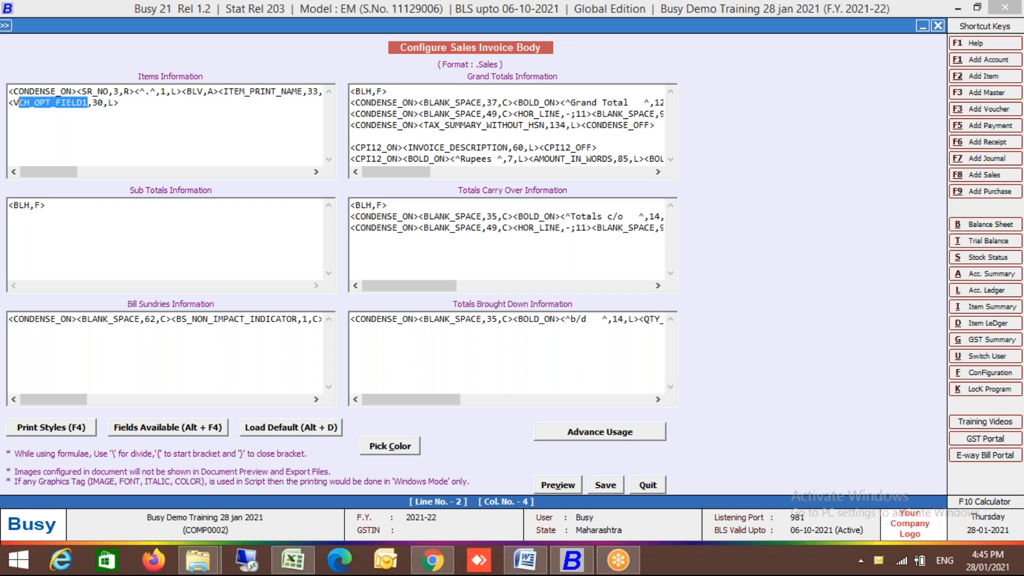
pyautogui.press('Left')
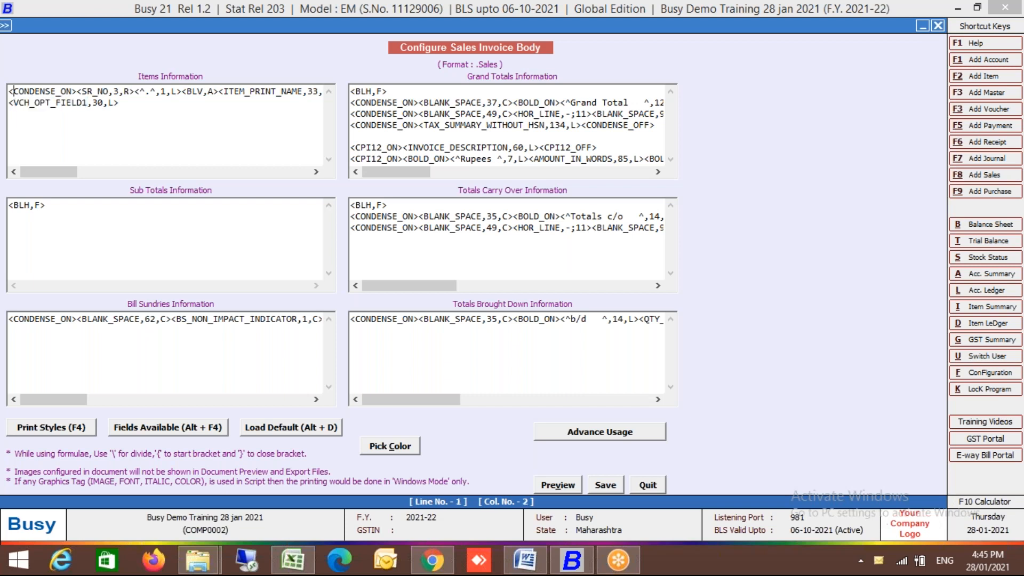
pyautogui.hotkey('shift', 'End')
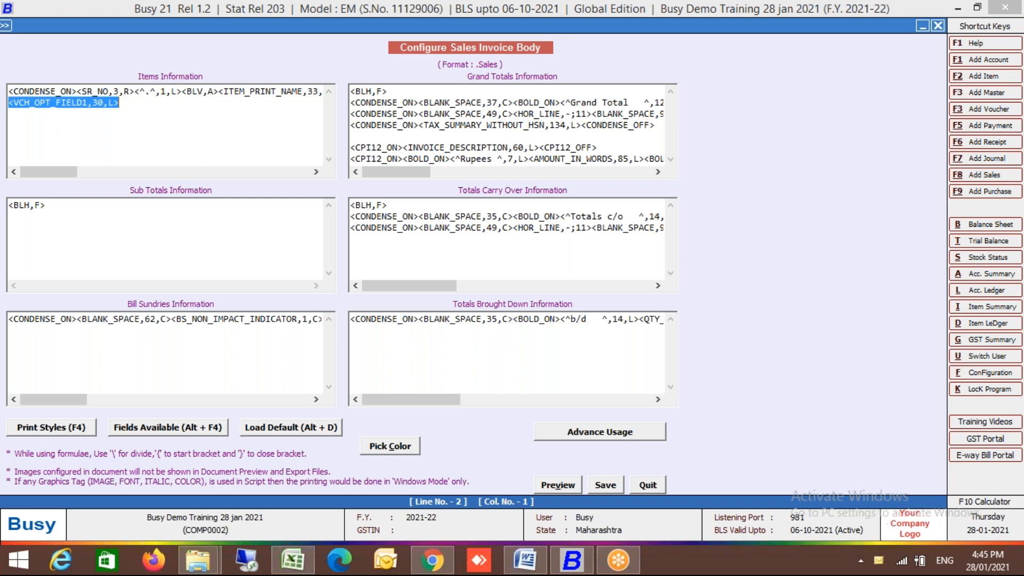
pyautogui.press('Delete')
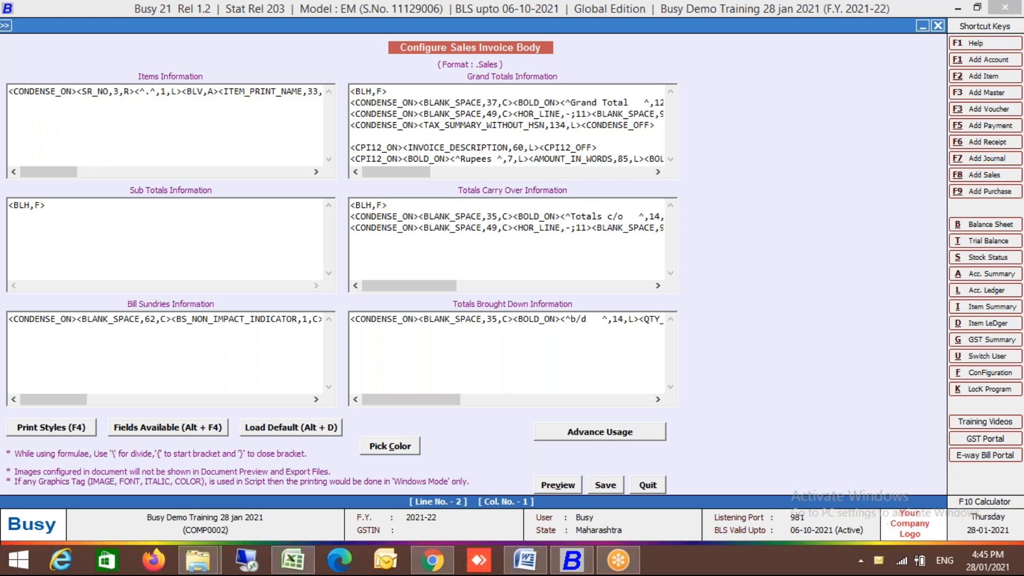
pyautogui.press('BackSpace')
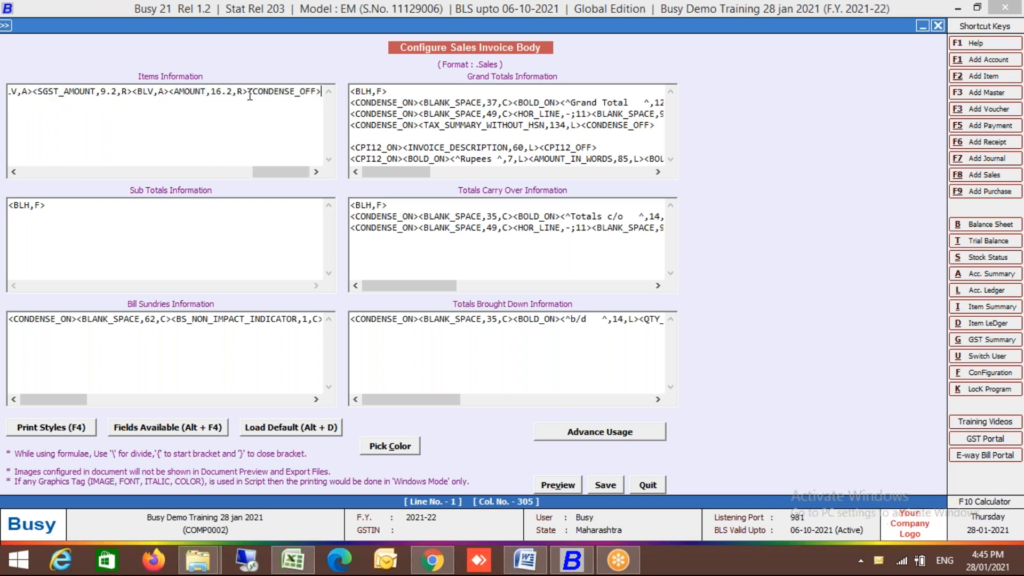
# - Divide the item AMOUNT field by the optional field in the Items Information script, making it AMOUNT\VCH_OPT_FIELD1
pyautogui.press('Left')
pyautogui.press('Left')
pyautogui.press('Left')
pyautogui.press('Left')
pyautogui.press('Left')
pyautogui.press('Left')
pyautogui.press('Left')
pyautogui.press('Left')
pyautogui.press('Left')
pyautogui.press('Left')
pyautogui.press('Left')
pyautogui.press('Left')
pyautogui.press('Left')
pyautogui.press('Left')
pyautogui.press('Left')
pyautogui.press('Left')
pyautogui.press('Left')
pyautogui.press('Left')
pyautogui.press('Left')
pyautogui.press('Left')
pyautogui.write('\\VC')
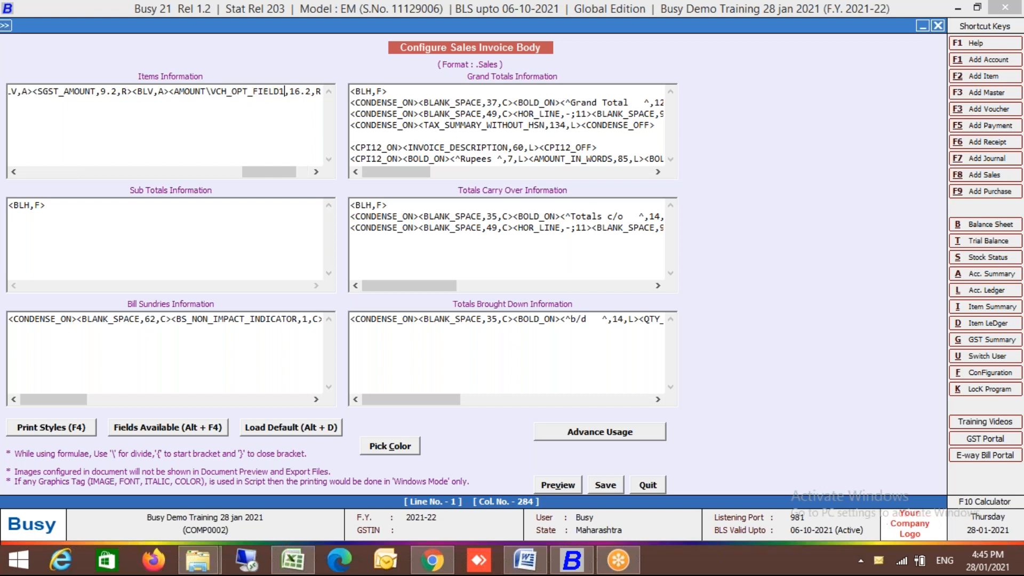
# - Divide the item PRICE field by the optional field in the Items Information script, making it PRICE\VCH_OPT_FIELD1
pyautogui.press('Left')
pyautogui.press('Left')
pyautogui.press('Left')
pyautogui.press('Left')
pyautogui.press('Left')
pyautogui.press('Left')
pyautogui.press('Left')
pyautogui.press('Left')
pyautogui.press('Left')
pyautogui.press('Left')
pyautogui.press('Left')
pyautogui.press('Left')
pyautogui.press('Left')
pyautogui.press('Left')
pyautogui.press('Left')
pyautogui.press('Left')
pyautogui.press('Left')
pyautogui.press('Left')
pyautogui.press('Left')
pyautogui.press('Left')
pyautogui.press('Right')
pyautogui.press('Right')
pyautogui.press('Right')
pyautogui.press('Right')
pyautogui.press('Right')
pyautogui.press('Right')
pyautogui.press('Right')
pyautogui.press('Right')
pyautogui.press('Right')
pyautogui.press('Right')
pyautogui.press('Right')
pyautogui.press('Right')
pyautogui.press('Right')
pyautogui.press('Right')
pyautogui.press('Left')
pyautogui.press('Left')
pyautogui.press('Left')
pyautogui.press('Left')
pyautogui.press('Left')
pyautogui.press('Left')
pyautogui.press('Left')
pyautogui.press('Left')
pyautogui.press('Left')
pyautogui.press('Left')
pyautogui.press('Left')
pyautogui.press('Left')
pyautogui.press('Left')
pyautogui.press('Left')
pyautogui.press('Left')
pyautogui.press('Left')
pyautogui.press('Left')
pyautogui.press('Left')
pyautogui.press('Left')
pyautogui.press('Left')
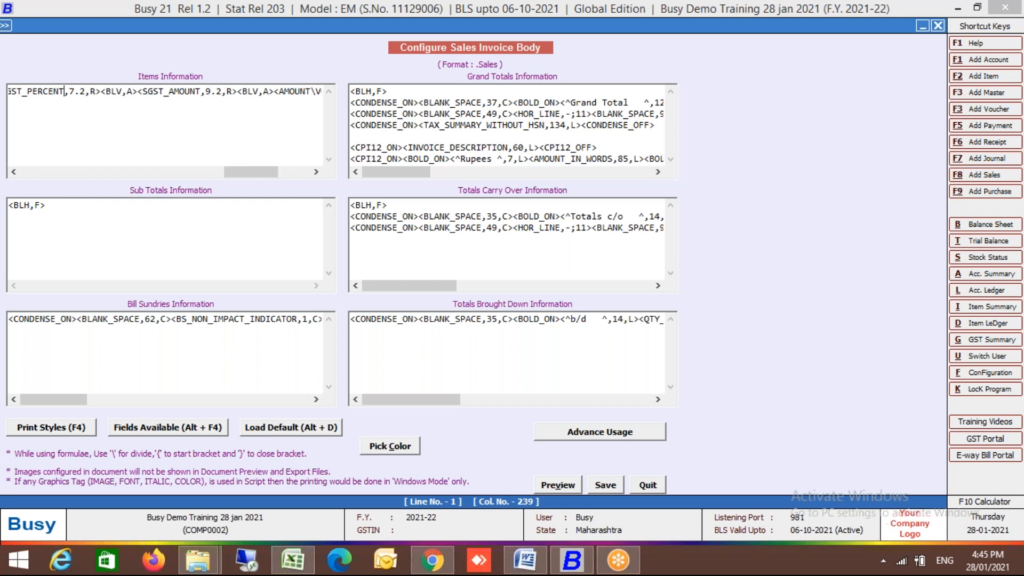
pyautogui.press('Left')
pyautogui.press('Left')
pyautogui.press('Left')
pyautogui.press('Left')
pyautogui.press('Left')
pyautogui.press('Left')
pyautogui.press('Left')
pyautogui.press('Left')
pyautogui.press('Left')
pyautogui.press('Left')
pyautogui.press('Left')
pyautogui.press('Left')
pyautogui.press('Left')
pyautogui.press('Left')
pyautogui.press('Left')
pyautogui.press('Left')
pyautogui.press('Left')
pyautogui.press('Left')
pyautogui.press('Left')
pyautogui.press('Left')
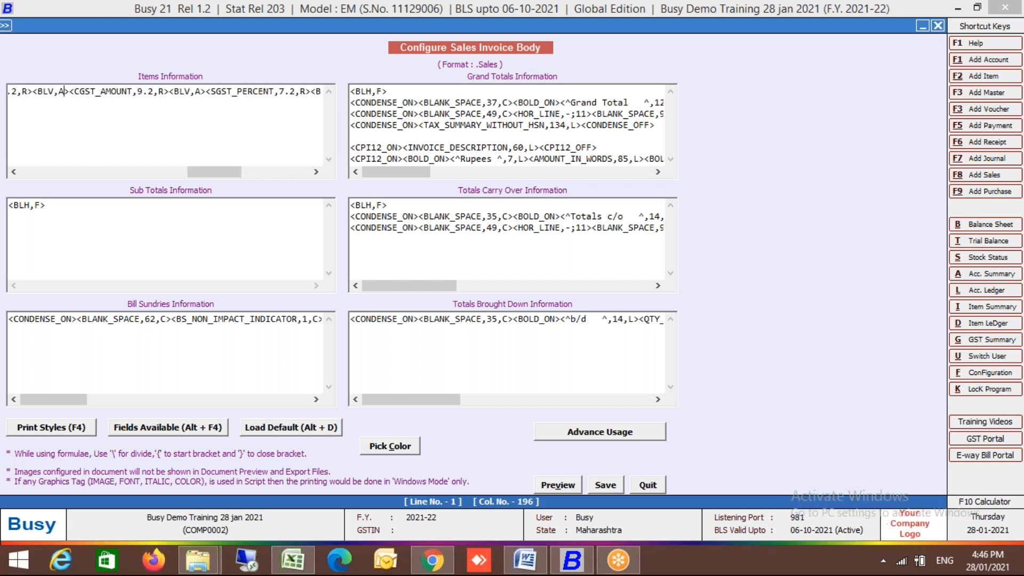
pyautogui.press('Left')
pyautogui.press('Left')
pyautogui.press('Left')
pyautogui.press('Left')
pyautogui.press('Left')
pyautogui.press('Left')
pyautogui.press('Left')
pyautogui.press('Left')
pyautogui.press('Left')
pyautogui.press('Left')
pyautogui.press('Left')
pyautogui.press('Left')
pyautogui.press('Left')
pyautogui.press('Left')
pyautogui.press('Left')
pyautogui.press('Left')
pyautogui.press('Left')
pyautogui.press('Left')
pyautogui.press('Left')
pyautogui.press('Left')
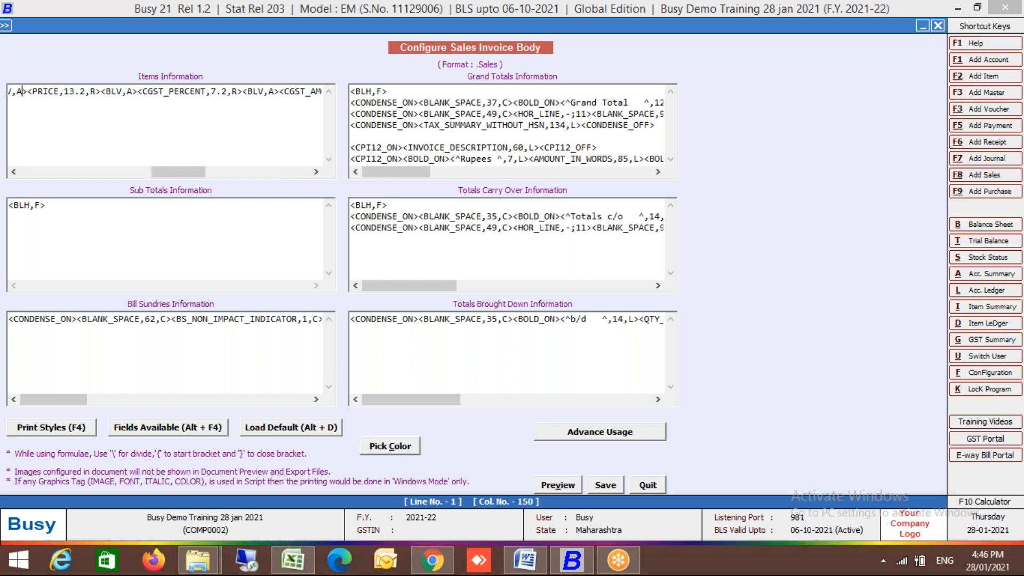
pyautogui.press('Right')
pyautogui.press('Right')
pyautogui.press('Right')
pyautogui.press('Right')
pyautogui.press('Right')
pyautogui.press('Right')
pyautogui.press('Right')
pyautogui.press('Right')
pyautogui.press('Right')
pyautogui.press('Right')
pyautogui.press('Right')
pyautogui.press('Right')
pyautogui.press('Right')
pyautogui.press('Right')
pyautogui.press('Right')
pyautogui.press('Right')
pyautogui.press('Right')
pyautogui.press('Right')
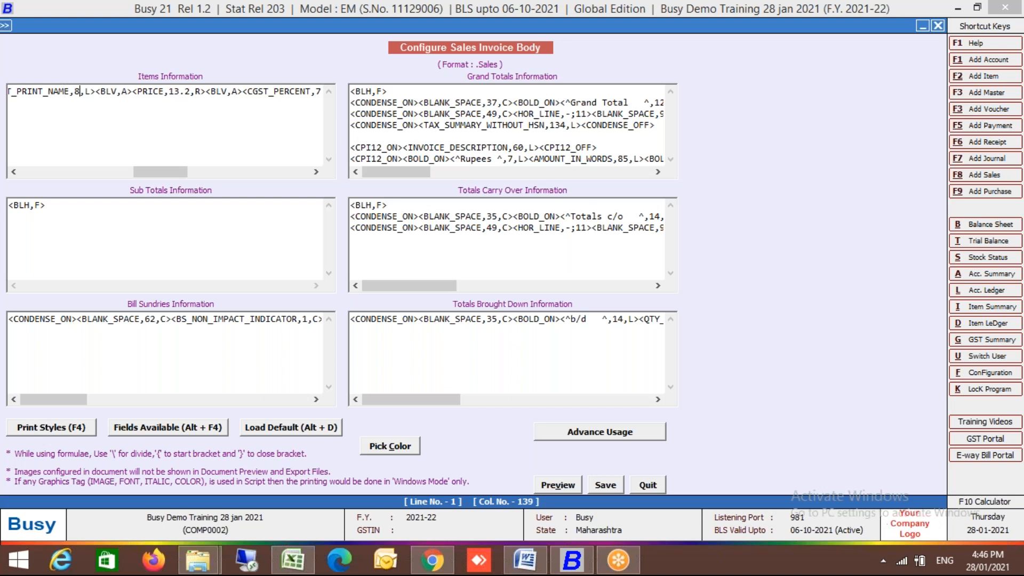
pyautogui.write('\\')
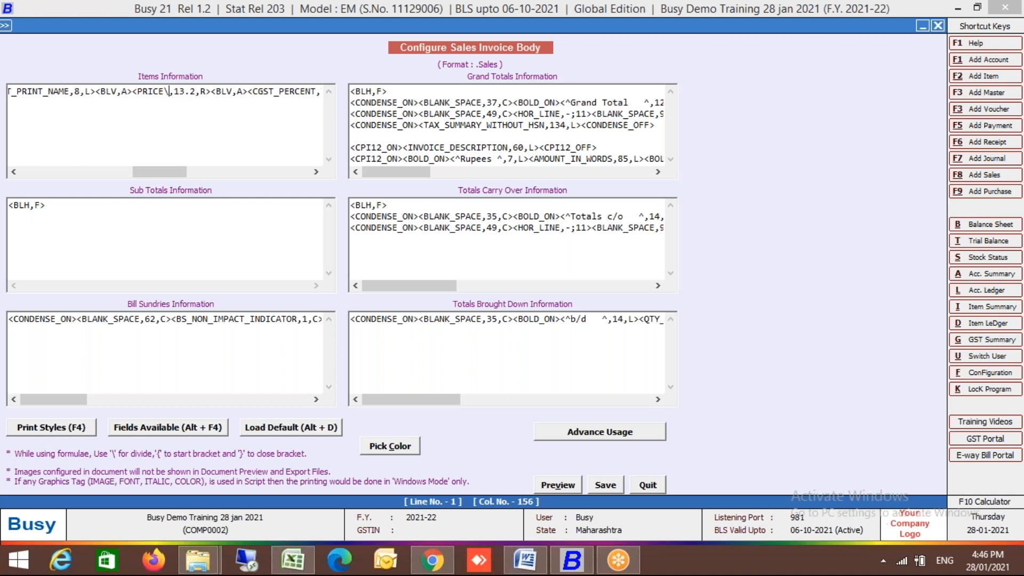
pyautogui.write('VCH_OPT_FIELD1')
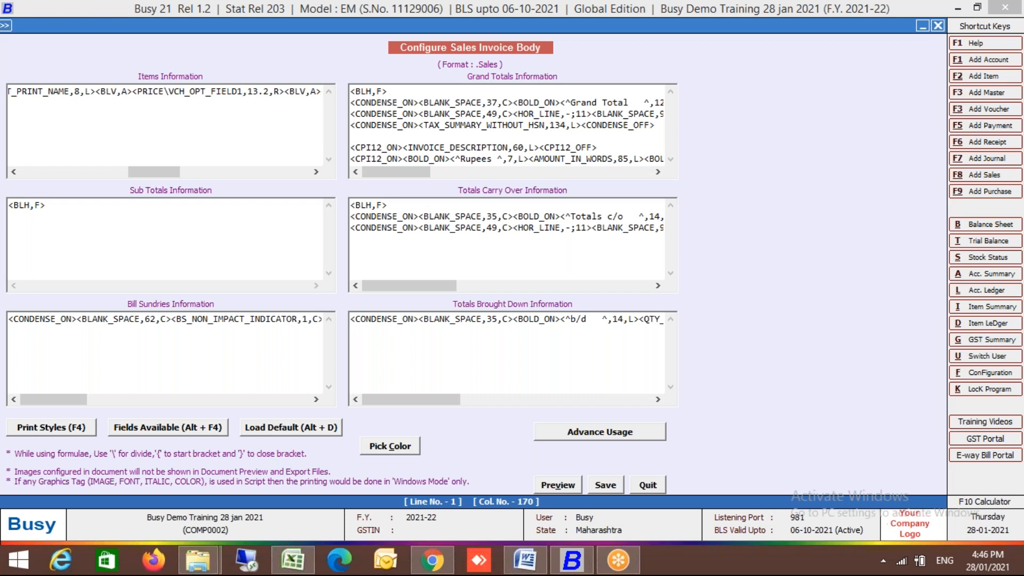
# - Divide the amount field on the Grand Total line of the Grand Totals Information script by VCH_OPT_FIELD1, using the \ operator
pyautogui.click(570, 103)
pyautogui.press('End')
pyautogui.press('Left')
pyautogui.press('Left')
pyautogui.press('Left')
pyautogui.press('Left')
pyautogui.press('Left')
pyautogui.press('Left')
pyautogui.press('Left')
pyautogui.press('Left')
pyautogui.press('Left')
pyautogui.press('Left')
pyautogui.press('Left')
pyautogui.press('Left')
pyautogui.press('Left')
pyautogui.press('Left')
pyautogui.press('Left')
pyautogui.press('Left')
pyautogui.press('Left')
pyautogui.press('Left')
pyautogui.press('Left')
pyautogui.press('Left')
pyautogui.press('Left')
pyautogui.press('Left')
pyautogui.press('Left')
pyautogui.press('Left')
pyautogui.press('Left')
pyautogui.press('Left')
pyautogui.press('Left')
pyautogui.press('Left')
pyautogui.press('Left')
pyautogui.press('Left')
pyautogui.press('Left')
pyautogui.press('Left')
pyautogui.write('\\')
pyautogui.write('VCH_OPT_FIELD1')
pyautogui.press('Down')
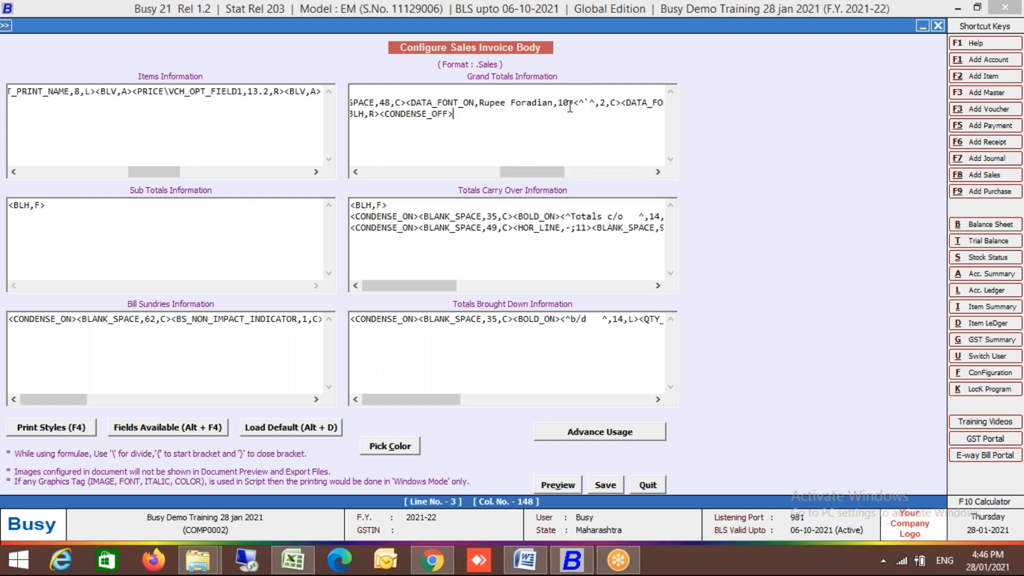
pyautogui.press('Home')
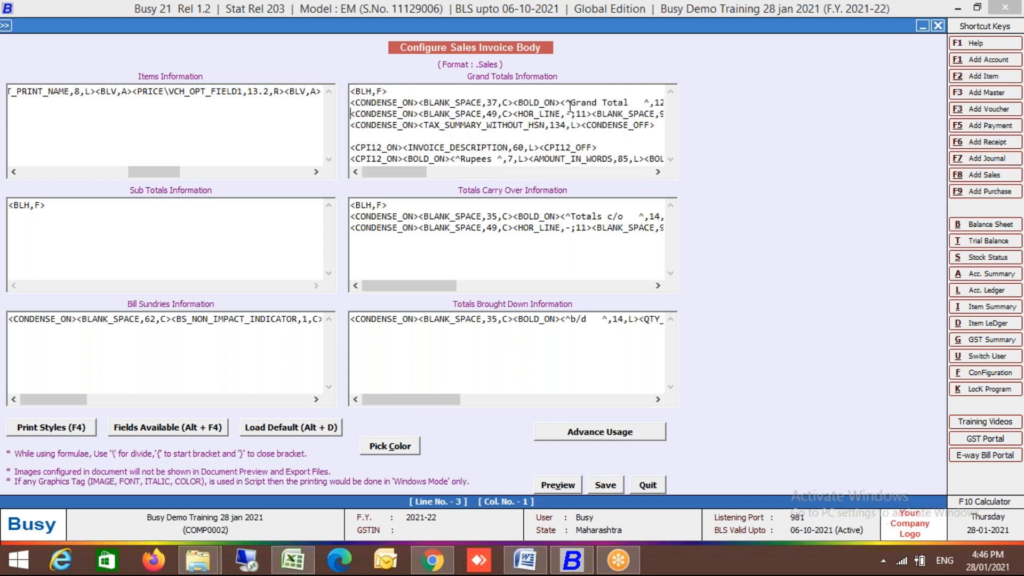
# - Examine the lines below Grand Total in the Grand Totals Information script for further amount fields
pyautogui.press('Down')
pyautogui.press('Up')
pyautogui.press('Up')
pyautogui.press('Right')
pyautogui.press('Right')
pyautogui.press('Right')
pyautogui.press('Right')
pyautogui.press('Right')
pyautogui.press('Right')
pyautogui.press('Right')
pyautogui.press('Right')
pyautogui.press('Right')
pyautogui.press('Right')
pyautogui.press('Right')
pyautogui.press('Right')
pyautogui.press('Right')
pyautogui.press('Right')
pyautogui.press('Right')
pyautogui.press('Right')
pyautogui.press('Right')
pyautogui.press('Right')
pyautogui.press('Right')
pyautogui.press('Right')
pyautogui.press('Down')
pyautogui.press('Down')
pyautogui.press('Down')
pyautogui.press('Down')
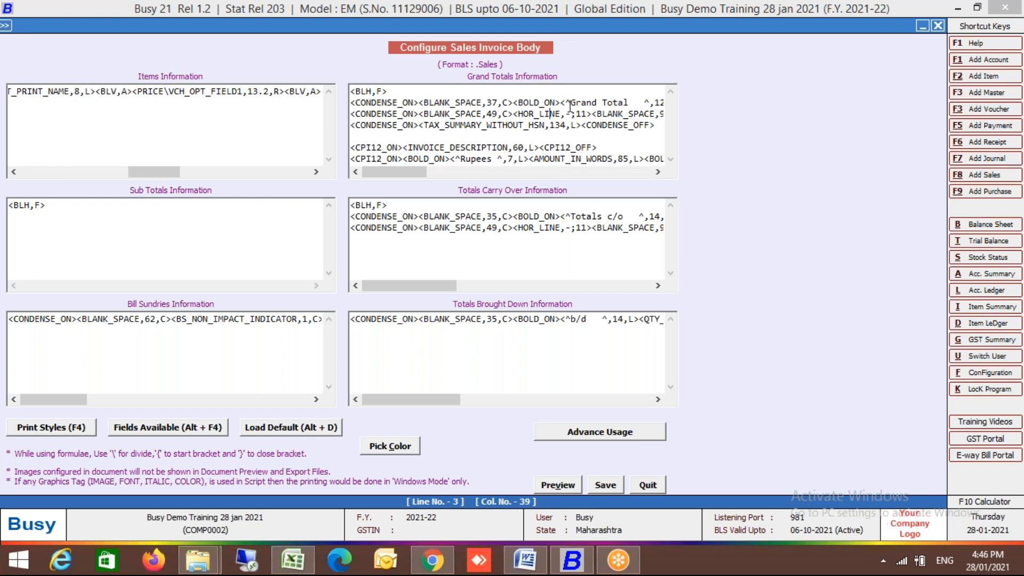
pyautogui.press('Right')
pyautogui.press('Right')
pyautogui.press('Right')
pyautogui.press('Right')
pyautogui.press('Right')
pyautogui.press('Right')
pyautogui.press('Right')
pyautogui.press('Right')
pyautogui.press('Right')
pyautogui.press('Right')
pyautogui.press('Right')
pyautogui.press('Right')
pyautogui.press('Right')
pyautogui.press('Right')
pyautogui.press('Right')
pyautogui.press('Right')
pyautogui.press('Right')
pyautogui.press('Right')
pyautogui.press('Right')
pyautogui.press('Right')
pyautogui.press('Right')
# - Leave the invoice format configuration and open the Main series sales voucher dated 01-04-2021 for modification
pyautogui.press('Return')
pyautogui.press('Escape')
pyautogui.press('Right')
pyautogui.press('Down')
pyautogui.press('Return')
pyautogui.press('Return')
pyautogui.press('Return')
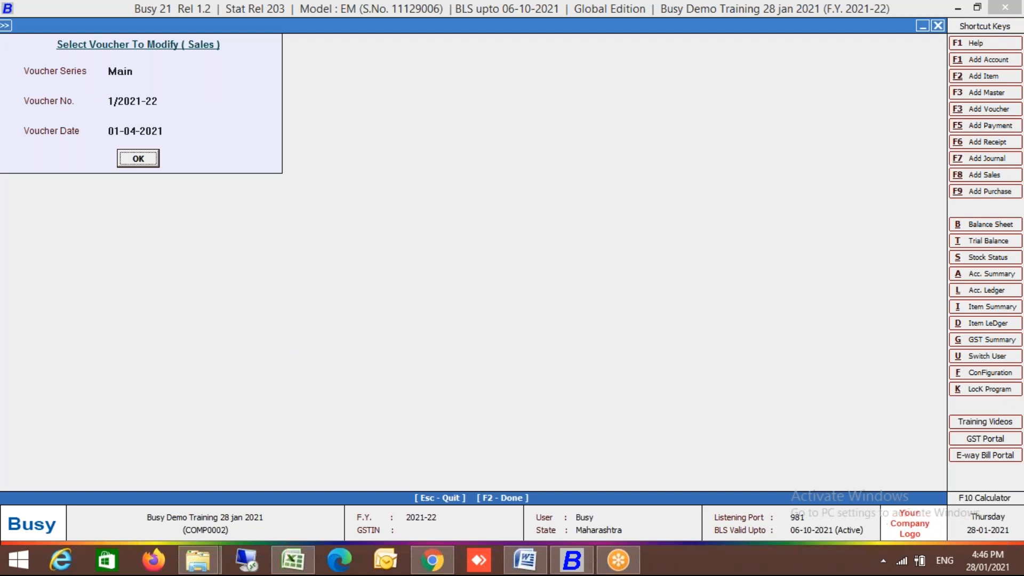
pyautogui.press('Return')
# - Try to preview the sales voucher's printed invoice and close the crashed program
pyautogui.hotkey('alt', 'p')
pyautogui.press('Down')
pyautogui.press('Return')
pyautogui.hotkey('alt', 'p')
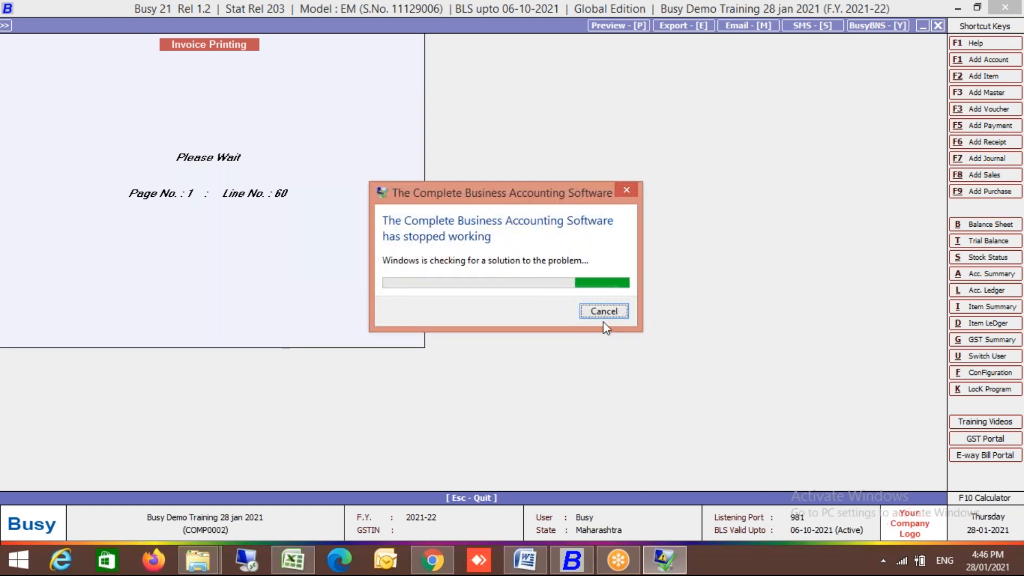
pyautogui.click(604, 318)
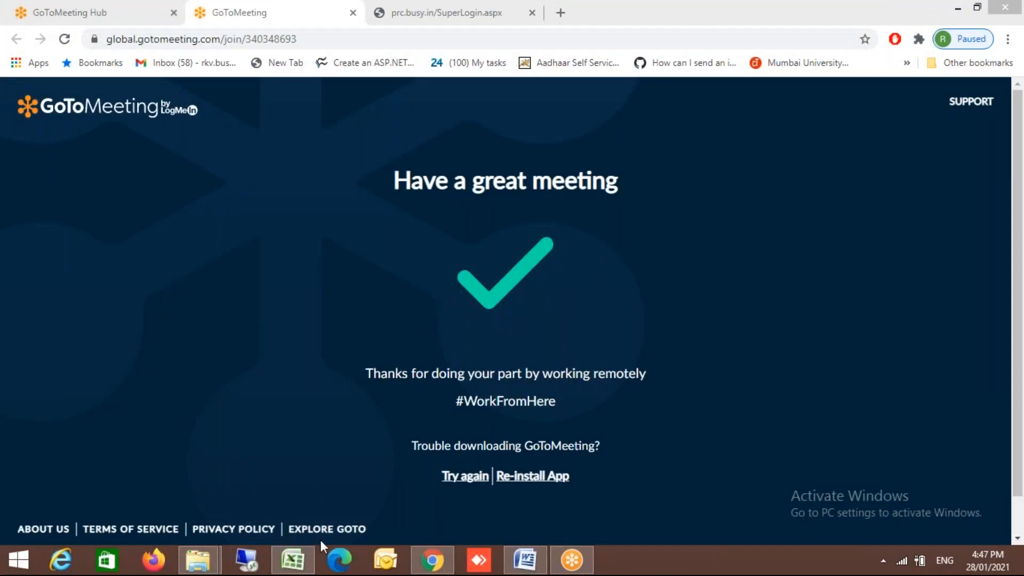
# - Restart Busy 21 from the desktop, accepting the security check and dismissing the run-time error message
pyautogui.moveTo(216, 556)
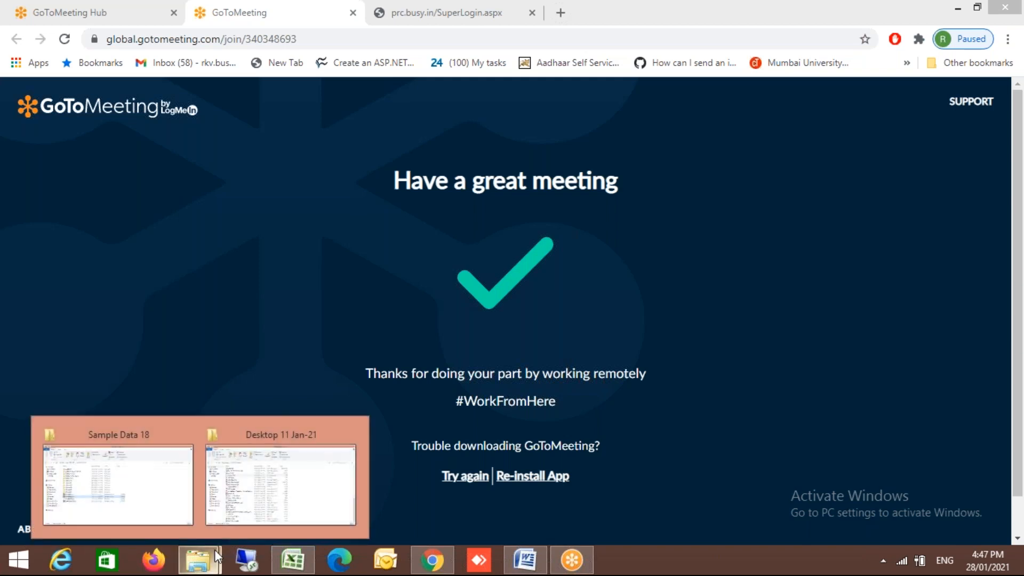
pyautogui.press('super+d')
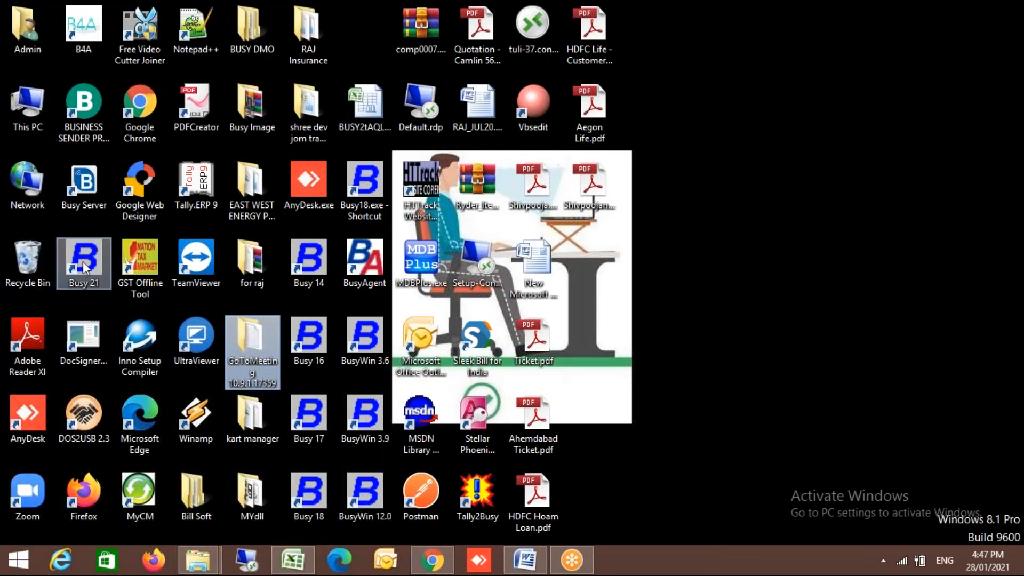
pyautogui.click(82, 261)
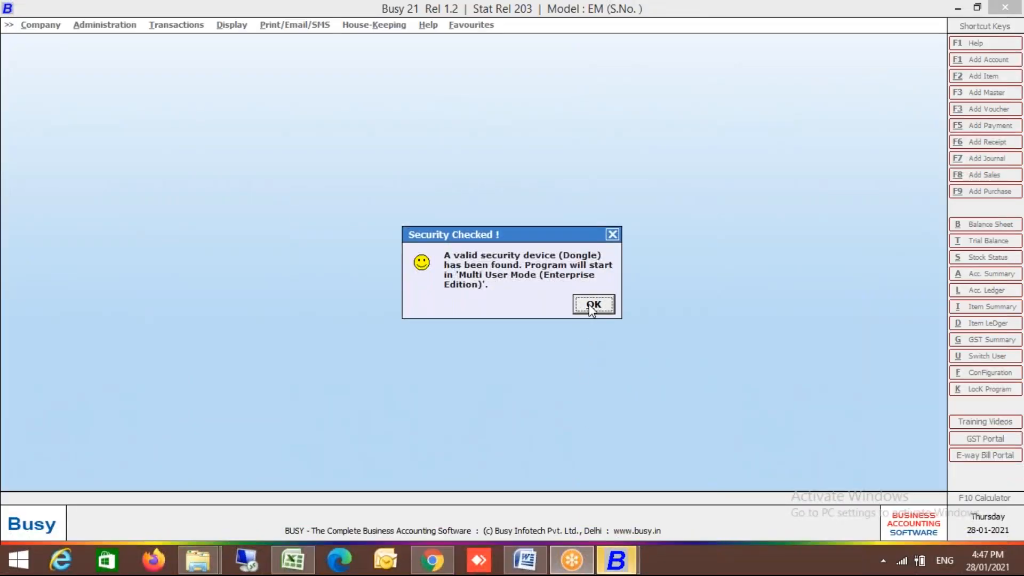
pyautogui.click(592, 306)
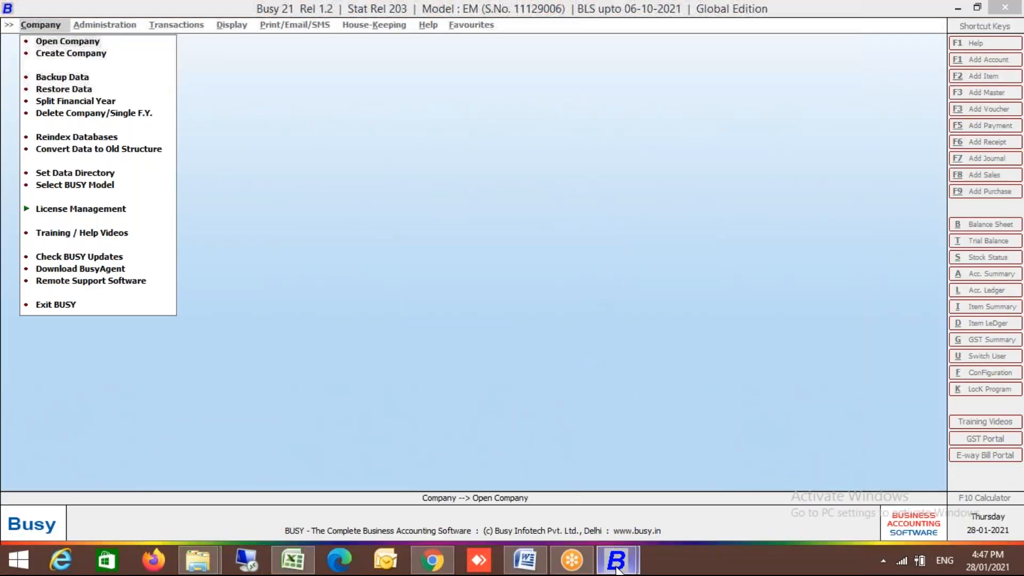
pyautogui.moveTo(617, 569)
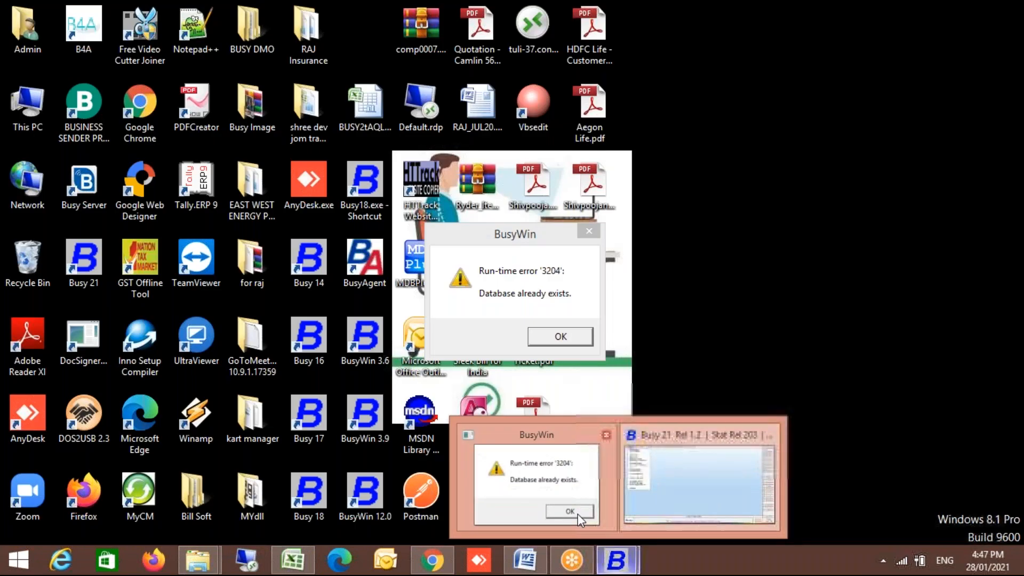
pyautogui.click(578, 514)
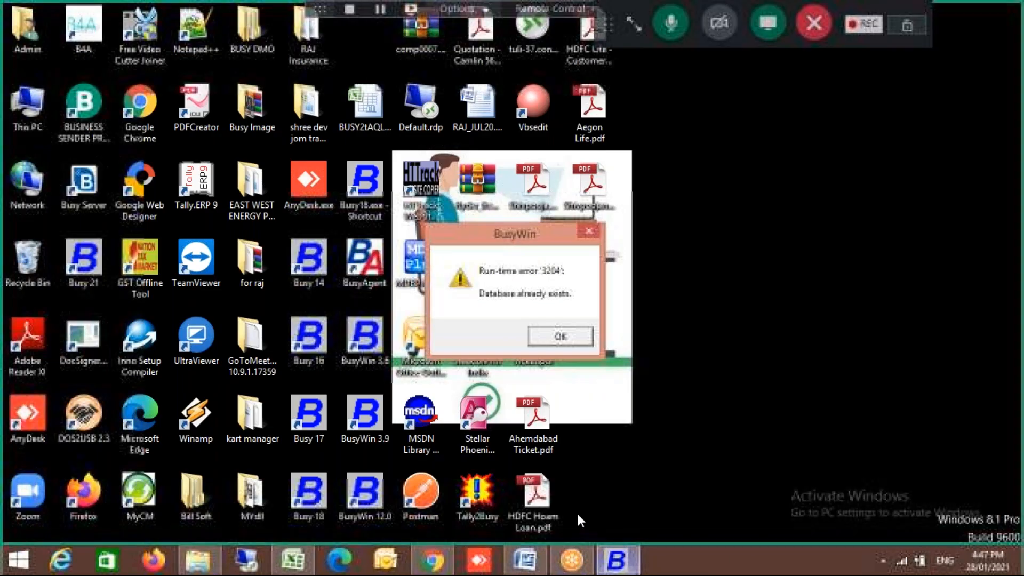
pyautogui.click(566, 335)
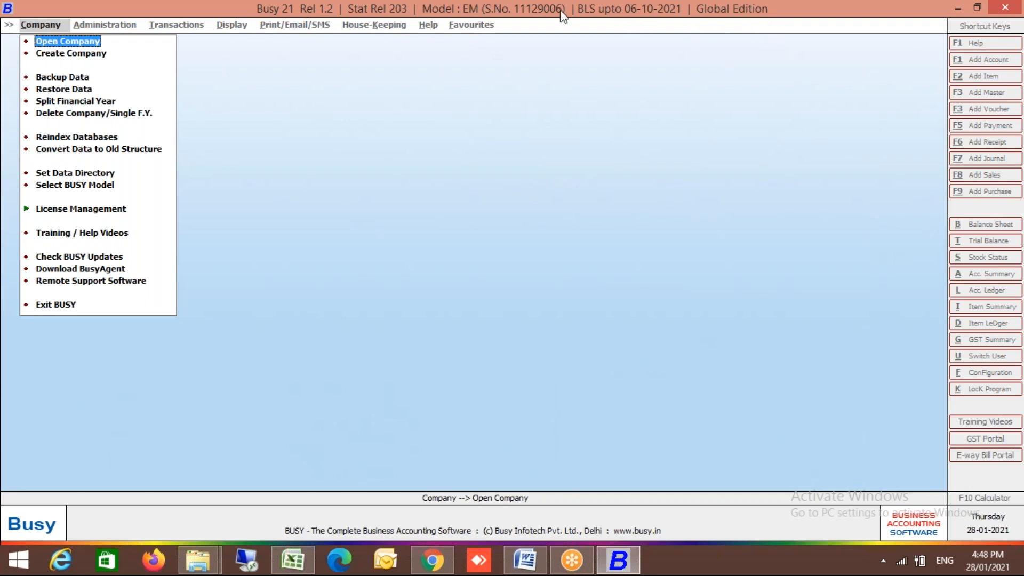
# - View the company list of the current server data directory and close it
pyautogui.click(477, 10)
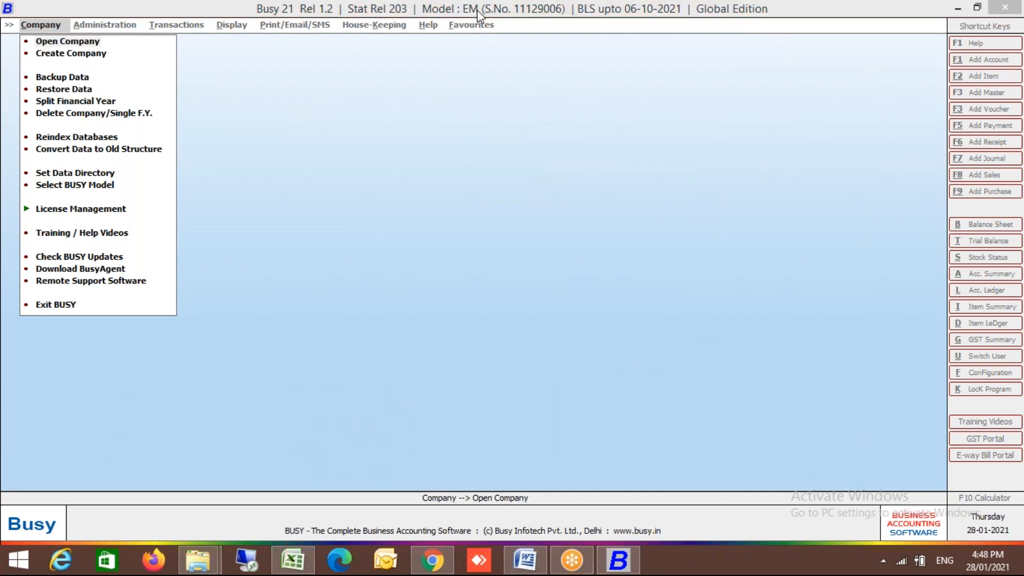
pyautogui.click(411, 215)
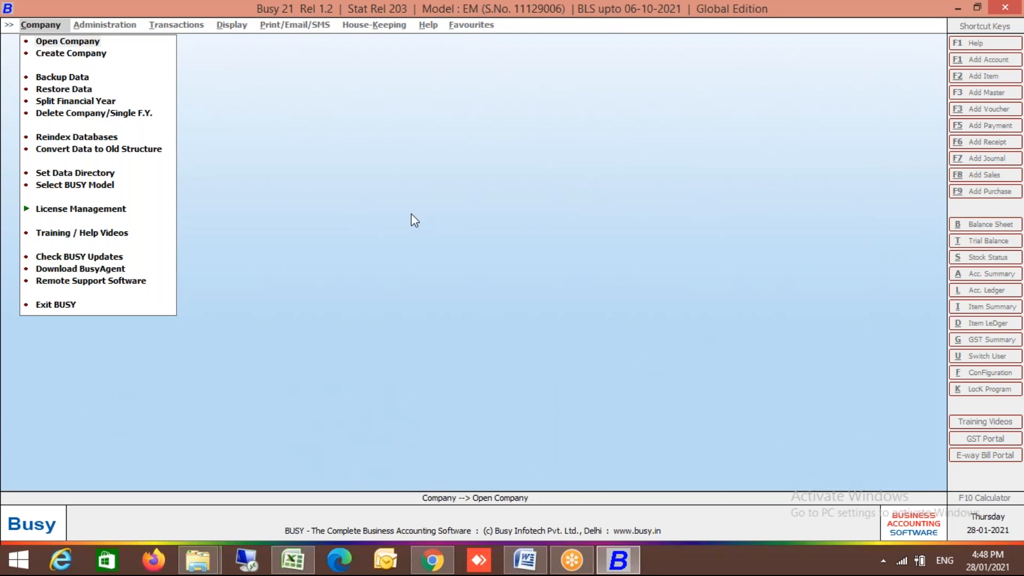
pyautogui.press('Up')
pyautogui.press('Down')
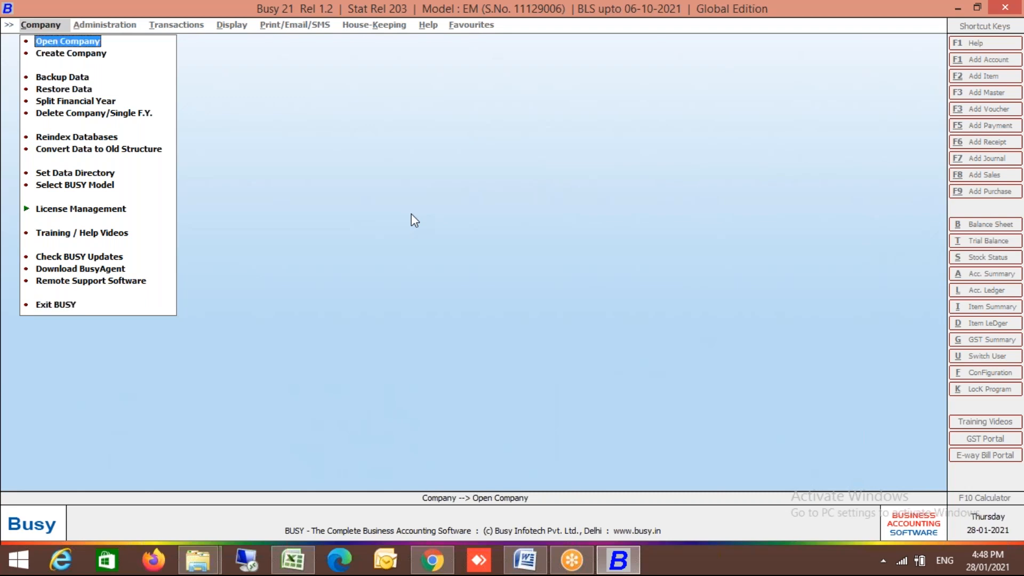
pyautogui.press('Return')
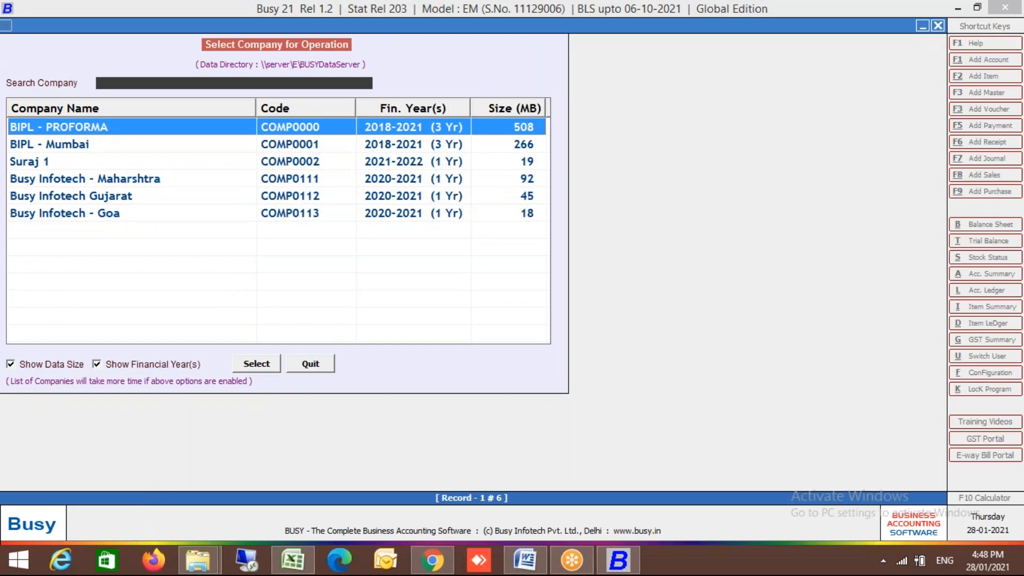
pyautogui.press('Escape')
# - Set the data directory manually to c:\busywin\data
pyautogui.press('Down')
pyautogui.press('Down')
pyautogui.press('Down')
pyautogui.press('Down')
pyautogui.press('Down')
pyautogui.press('Down')
pyautogui.press('Down')
pyautogui.press('Down')
pyautogui.press('Return')
pyautogui.write('c:\x08us')
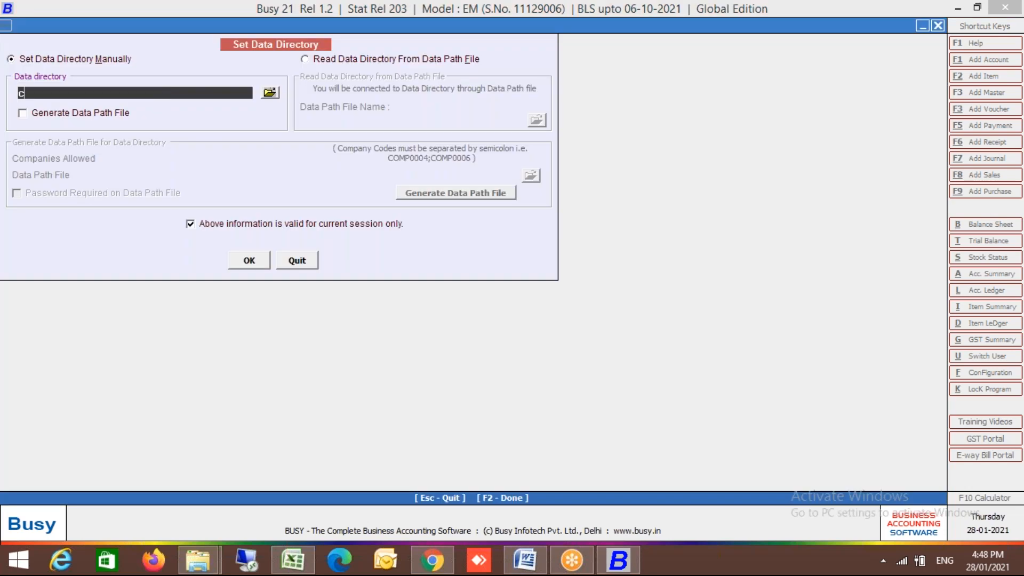
pyautogui.write('ywin\\data')
pyautogui.press('F2')
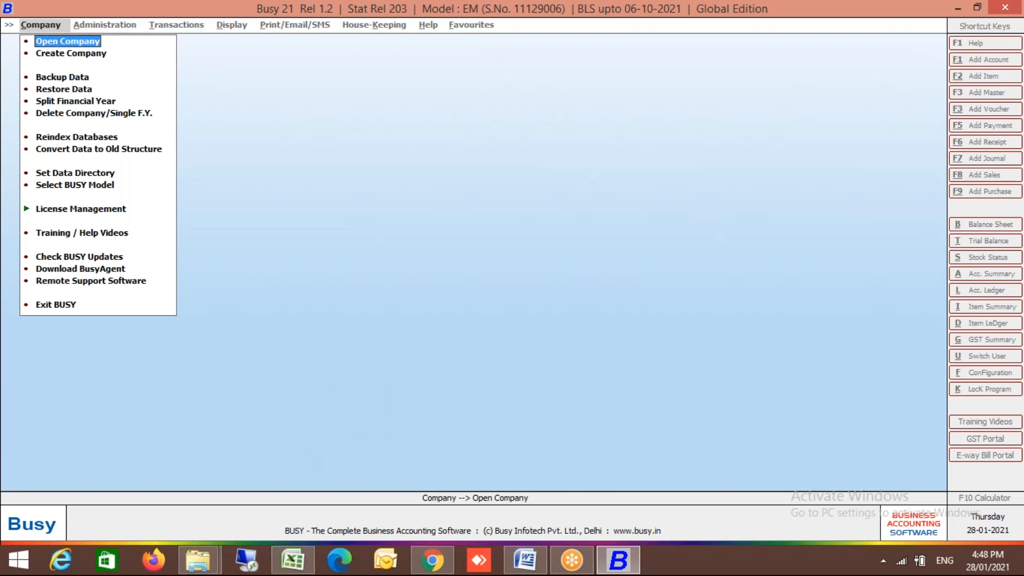
# - Search the company list in c:\busywin\data for 28
pyautogui.press('Return')
pyautogui.write('28')
pyautogui.press('Return')
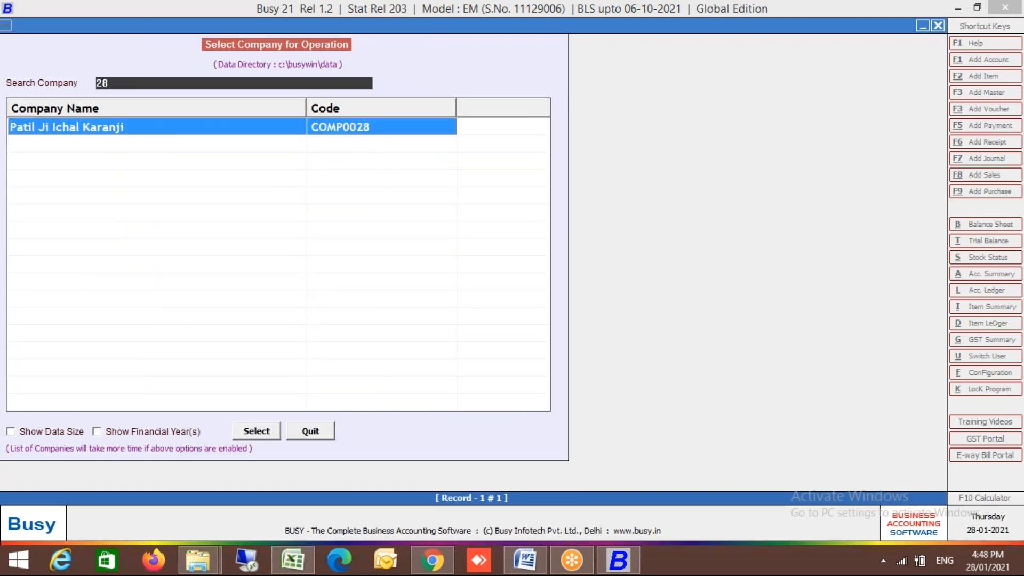
pyautogui.press('Return')
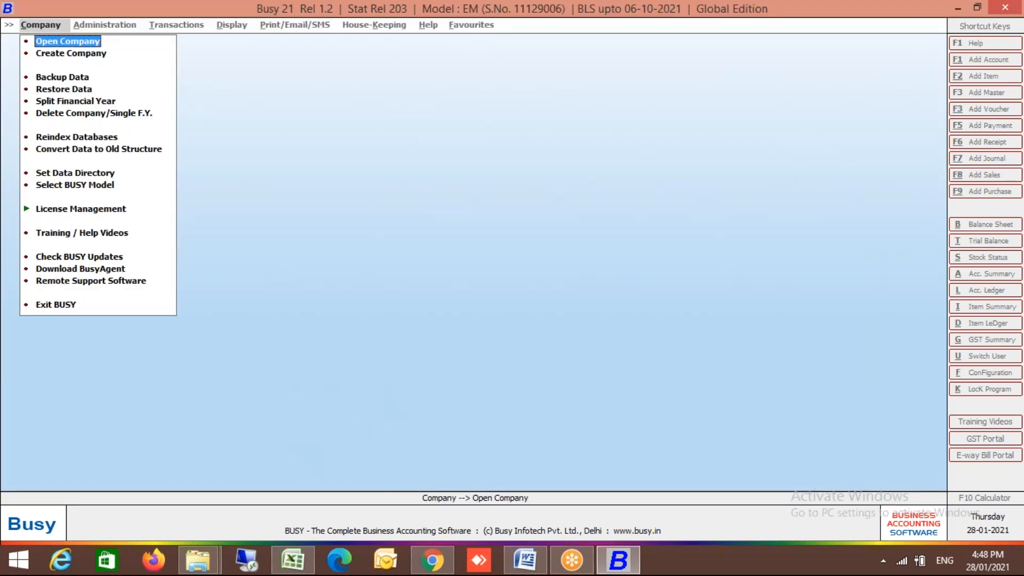
# - Look through the entire company list in c:\busywin\data for the demo training company and close the list
pyautogui.press('Return')
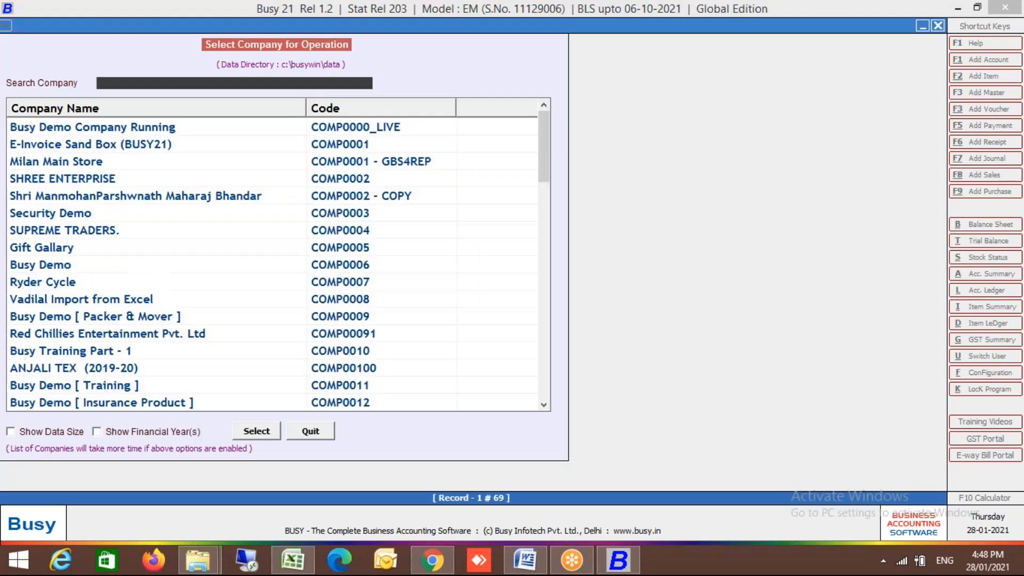
pyautogui.press('Down')
pyautogui.press('Down')
pyautogui.press('Down')
pyautogui.press('Down')
pyautogui.press('Down')
pyautogui.press('Down')
pyautogui.press('Down')
pyautogui.press('Down')
pyautogui.press('Down')
pyautogui.press('Down')
pyautogui.press('Down')
pyautogui.press('Down')
pyautogui.press('Down')
pyautogui.press('Down')
pyautogui.press('Down')
pyautogui.press('Down')
pyautogui.press('Down')
pyautogui.press('Down')
pyautogui.press('Down')
pyautogui.press('Down')
pyautogui.press('Down')
pyautogui.press('Down')
pyautogui.press('Down')
pyautogui.press('Down')
pyautogui.press('Down')
pyautogui.press('Down')
pyautogui.press('Down')
pyautogui.press('Down')
pyautogui.press('Down')
pyautogui.press('Down')
pyautogui.press('Down')
pyautogui.press('Down')
pyautogui.press('Down')
pyautogui.press('Down')
pyautogui.press('Down')
pyautogui.press('Down')
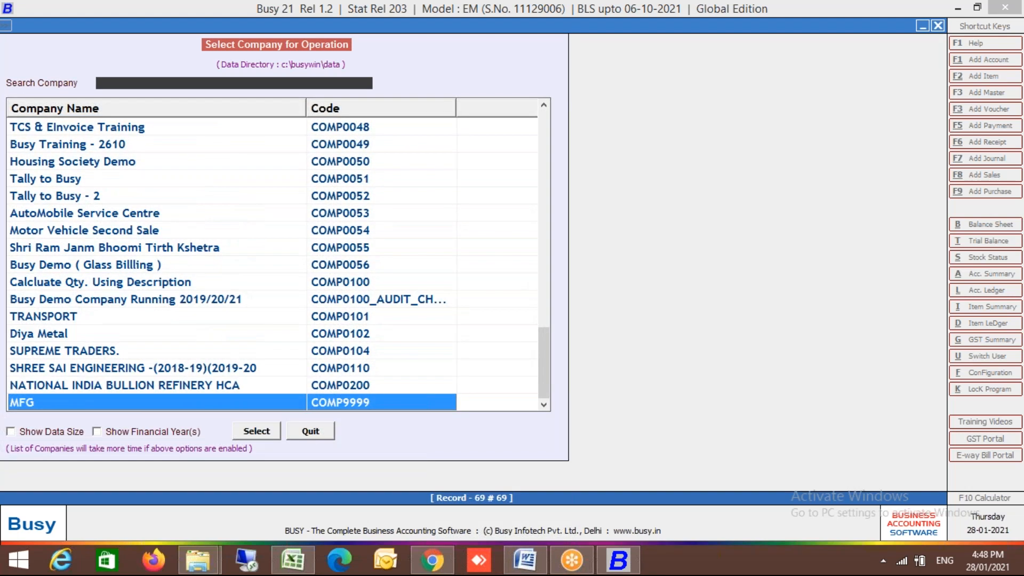
pyautogui.press('Escape')
# - Set the data directory to the folder E:\Sample Data 18
pyautogui.press('Down')
pyautogui.press('Down')
pyautogui.press('Down')
pyautogui.press('Down')
pyautogui.press('Down')
pyautogui.press('Down')
pyautogui.press('Down')
pyautogui.press('Down')
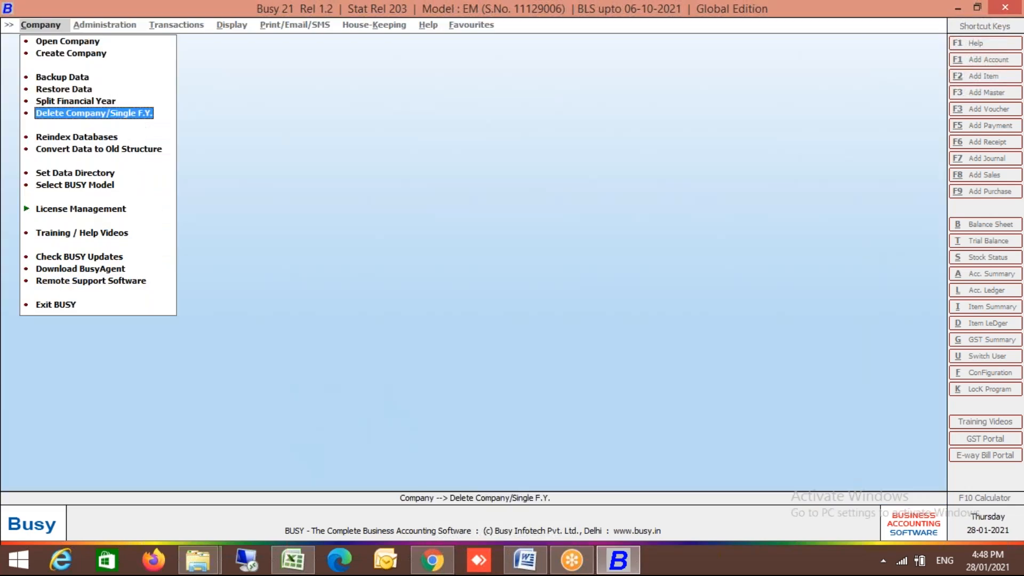
pyautogui.press('Return')
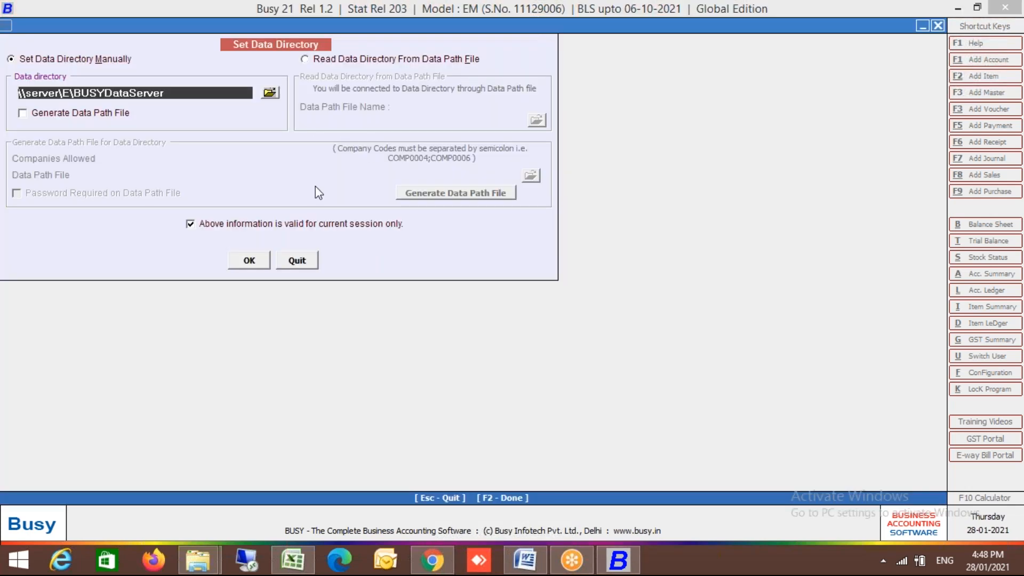
pyautogui.click(270, 93)
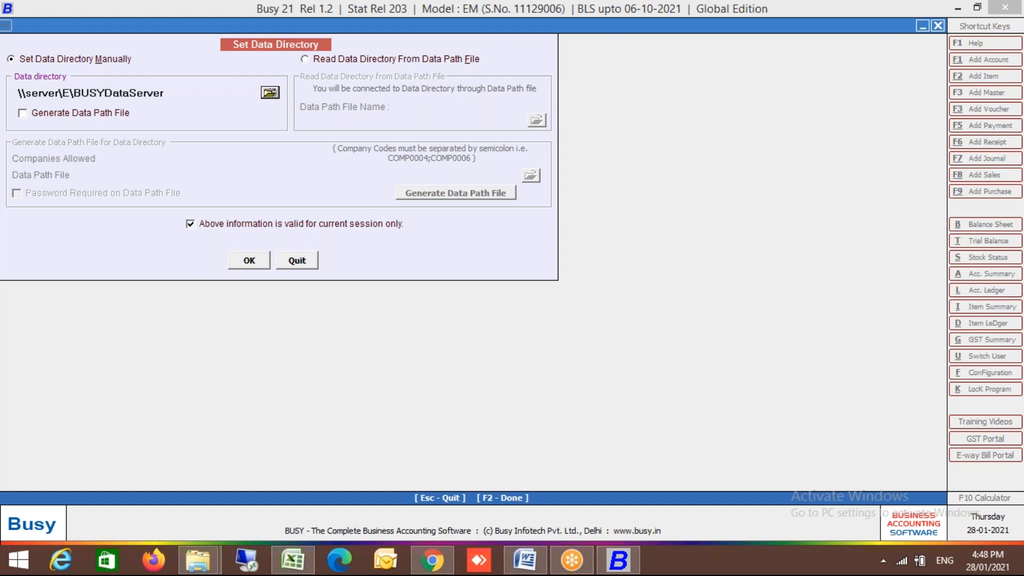
pyautogui.press('Down')
pyautogui.press('Down')
pyautogui.press('Down')
pyautogui.press('Down')
pyautogui.press('Down')
pyautogui.press('Down')
pyautogui.press('Down')
pyautogui.press('Down')
pyautogui.press('Down')
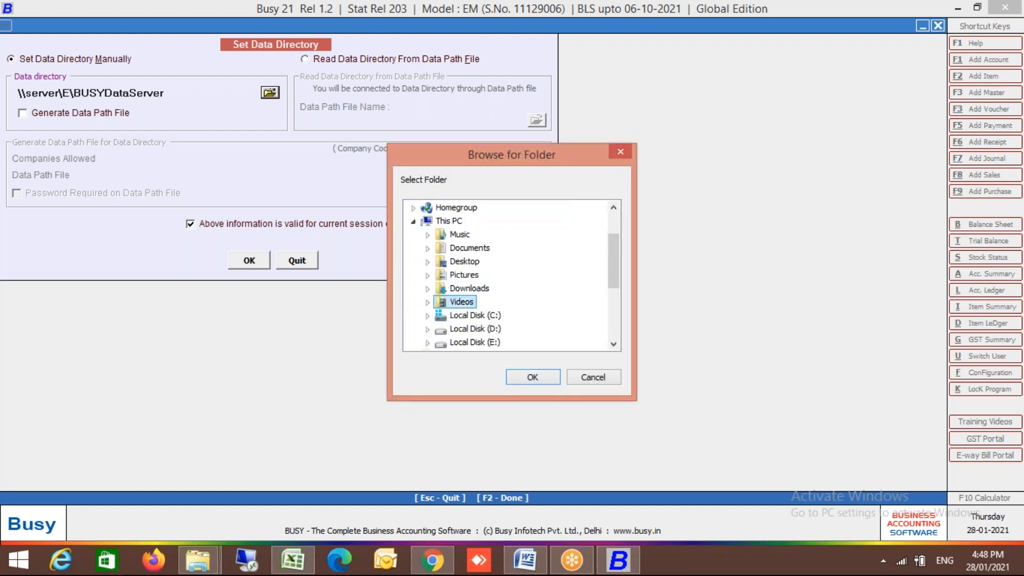
pyautogui.press('Right')
pyautogui.press('Down')
pyautogui.press('s')
pyautogui.press('Return')
pyautogui.press('F2')
# - Open the company Busy Demo Training 28 jan 2021 from the company list
pyautogui.press('Home')
pyautogui.press('Return')
pyautogui.press('Down')
pyautogui.press('Down')
pyautogui.press('Down')
pyautogui.press('Down')
pyautogui.press('Down')
pyautogui.press('Down')
pyautogui.press('Down')
pyautogui.press('Down')
pyautogui.press('Down')
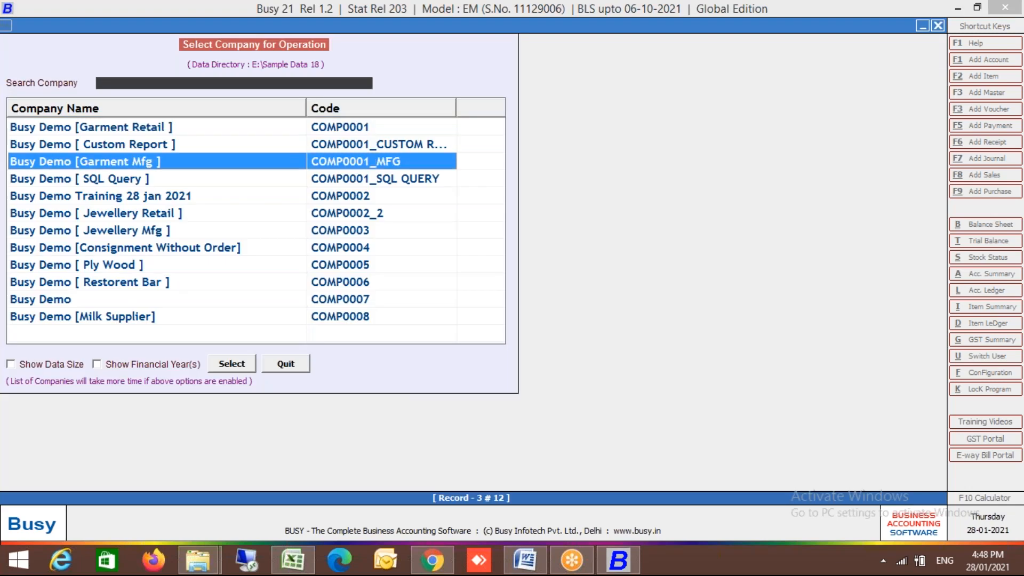
pyautogui.press('Down')
pyautogui.press('Up')
pyautogui.press('Up')
pyautogui.press('Up')
pyautogui.press('Up')
pyautogui.press('Up')
pyautogui.press('Up')
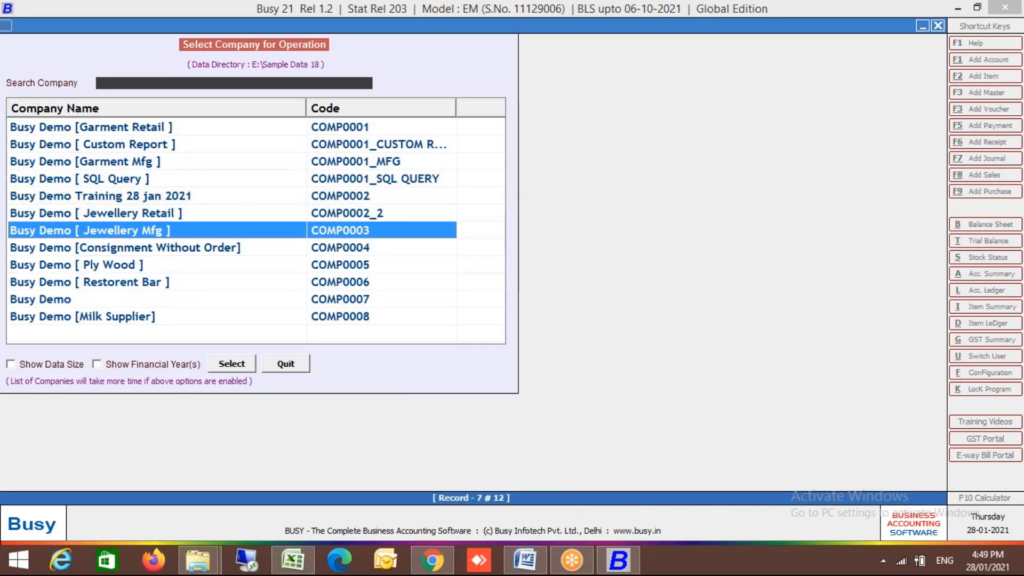
pyautogui.press('Return')
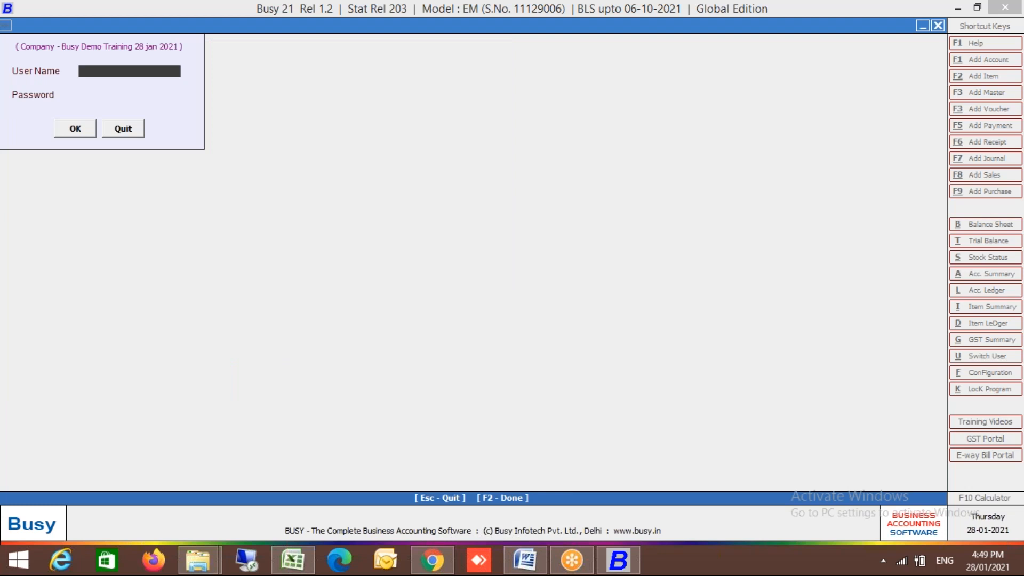
# - Log in to the company by entering the user name and the account password
pyautogui.write('busy')
pyautogui.press('Return')
pyautogui.write('****')
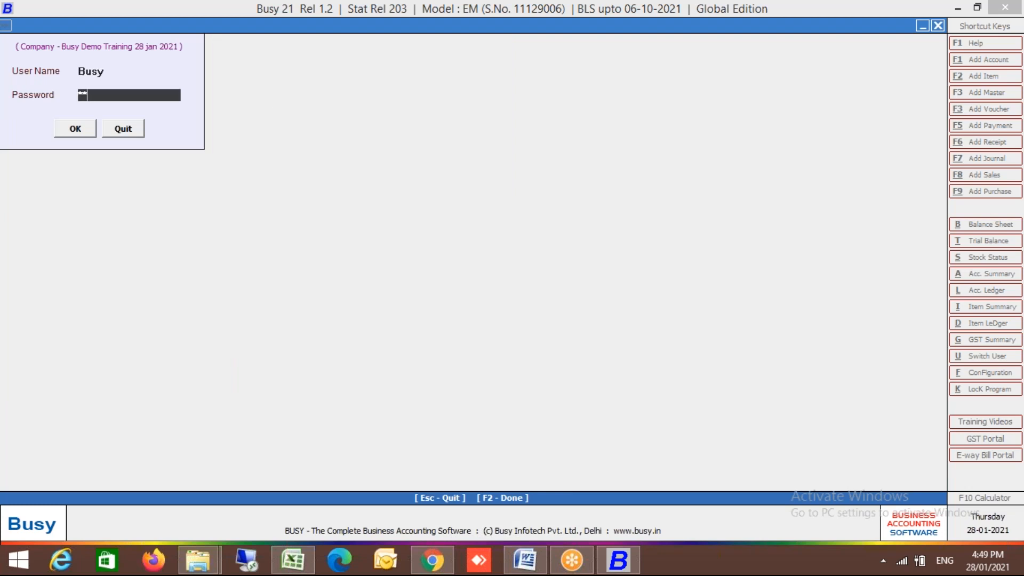
pyautogui.press('Return')
pyautogui.press('Return')
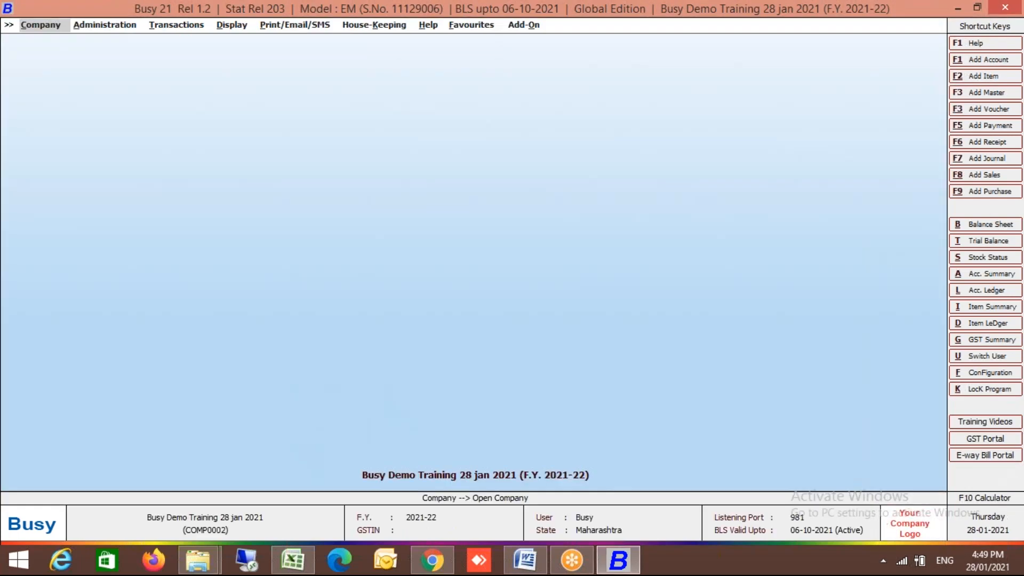
# - Open the sales voucher 1/2021-22 of the Main series, dated 01-04-2021, for modification
pyautogui.press('Right')
pyautogui.press('Right')
pyautogui.press('Right')
pyautogui.press('Left')
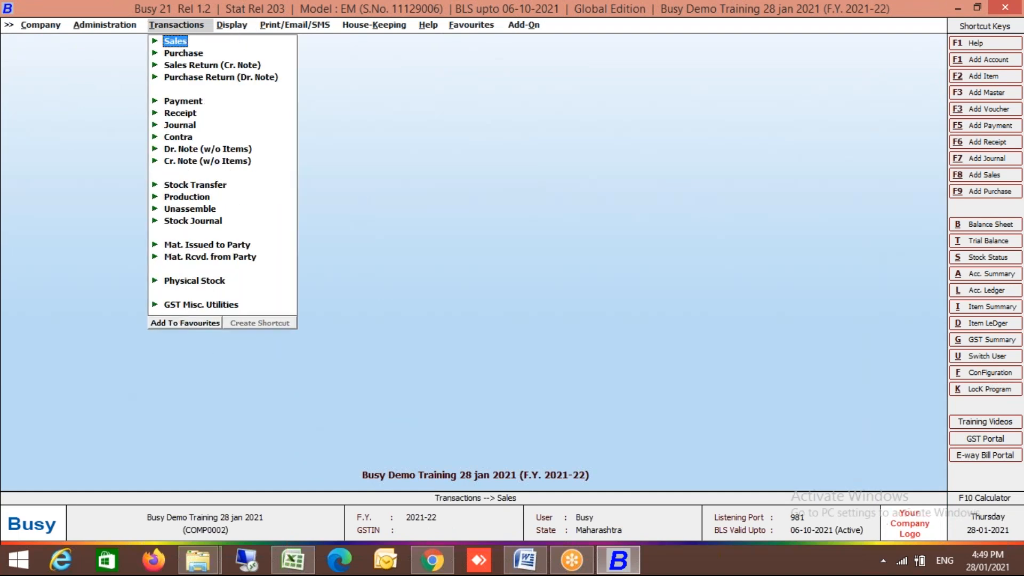
pyautogui.press('Return')
pyautogui.press('Down')
pyautogui.press('Return')
pyautogui.press('Return')
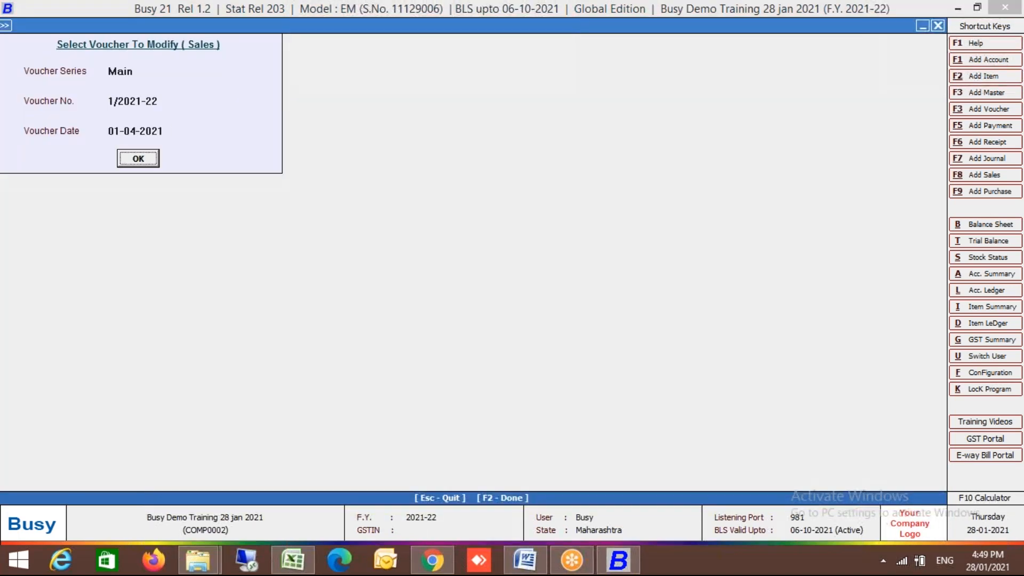
pyautogui.press('Escape')
pyautogui.press('Right')
pyautogui.press('Left')
pyautogui.press('Right')
pyautogui.press('Left')
pyautogui.press('Return')
pyautogui.press('Return')
pyautogui.press('Return')
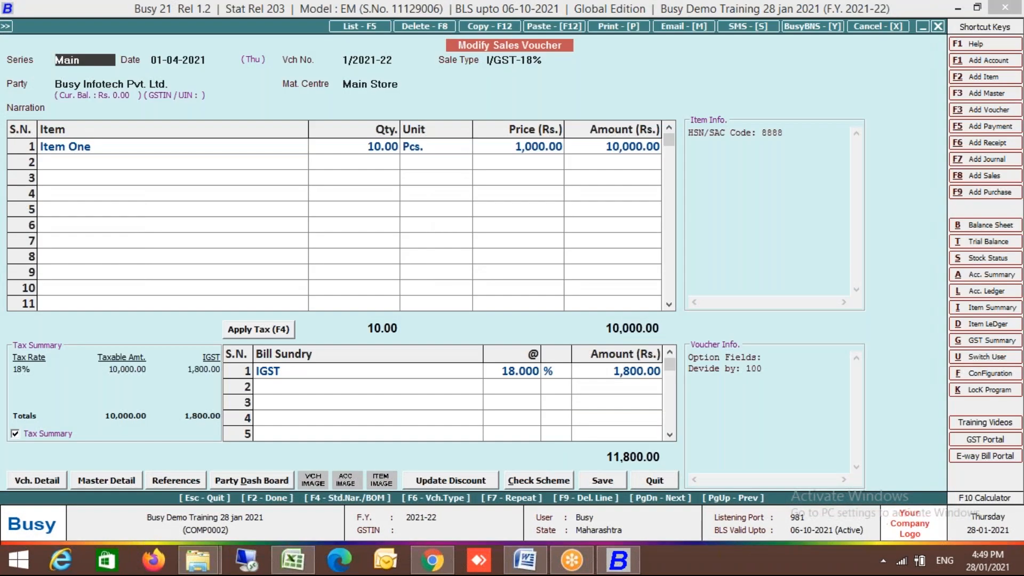
# - Preview the invoice in the .Sales format and compare it with the item's quantity, price and amount in the voucher
pyautogui.hotkey('alt', 'p')
pyautogui.press('Down')
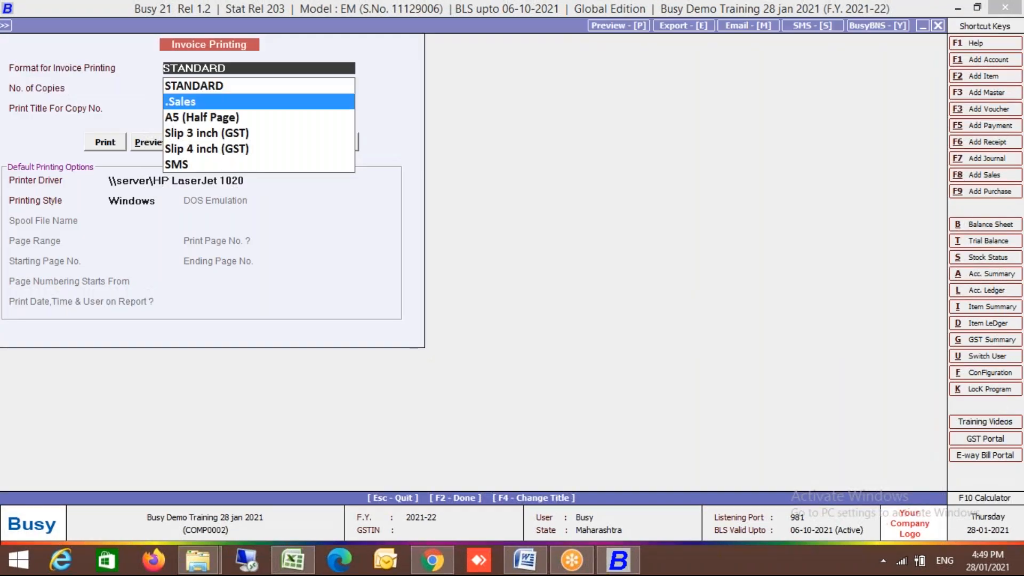
pyautogui.press('Return')
pyautogui.hotkey('alt', 'p')
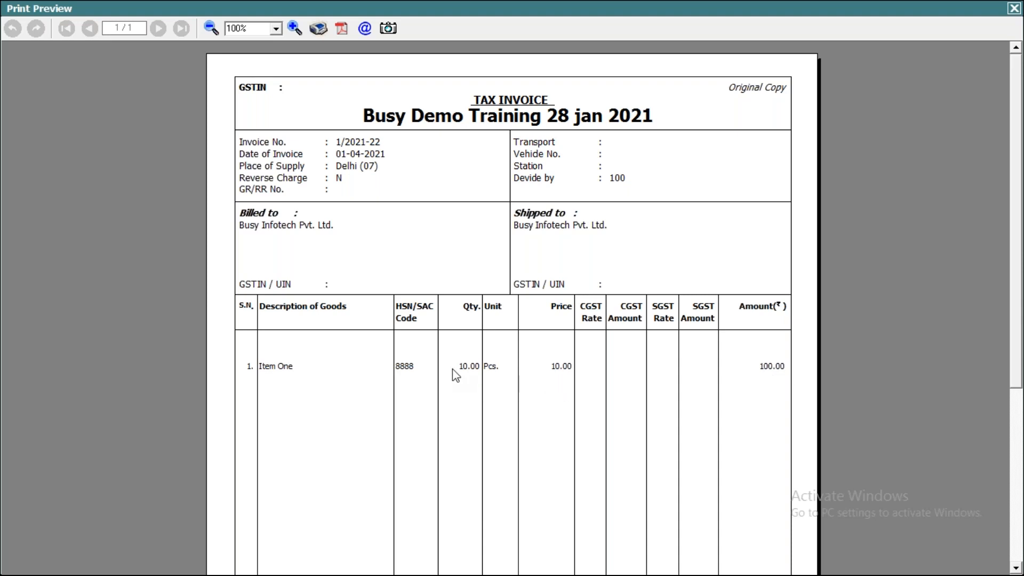
pyautogui.click(1014, 9)
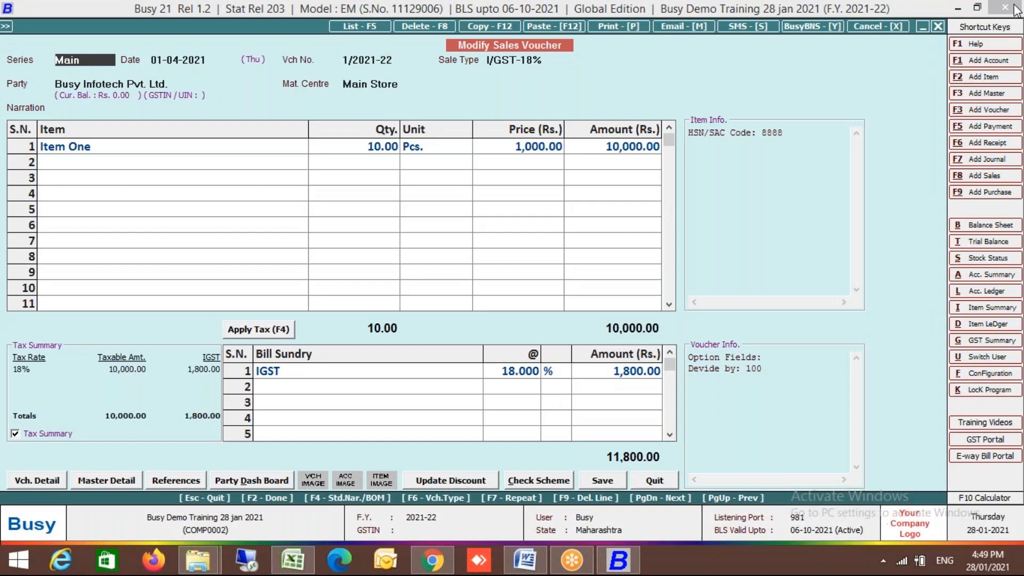
pyautogui.click(369, 148)
pyautogui.click(535, 152)
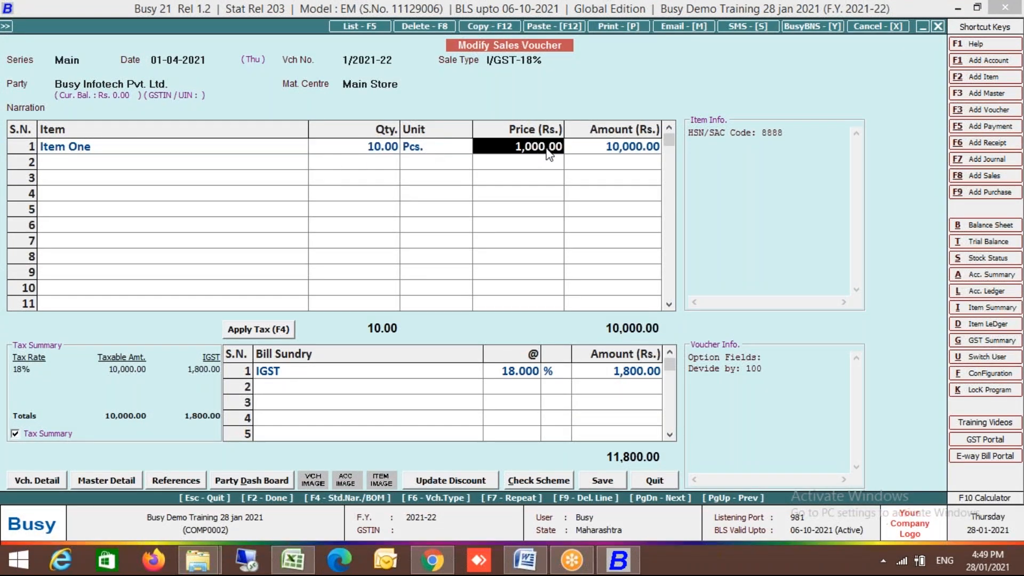
pyautogui.click(623, 154)
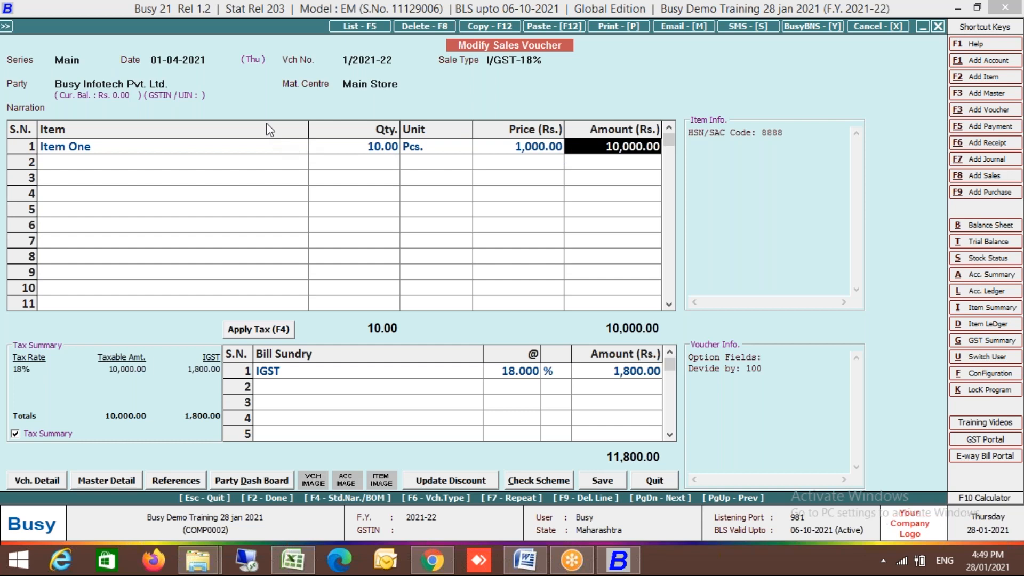
# - Set the voucher's optional field Devide by to 2 and save the voucher
pyautogui.click(380, 85)
pyautogui.press('Return')
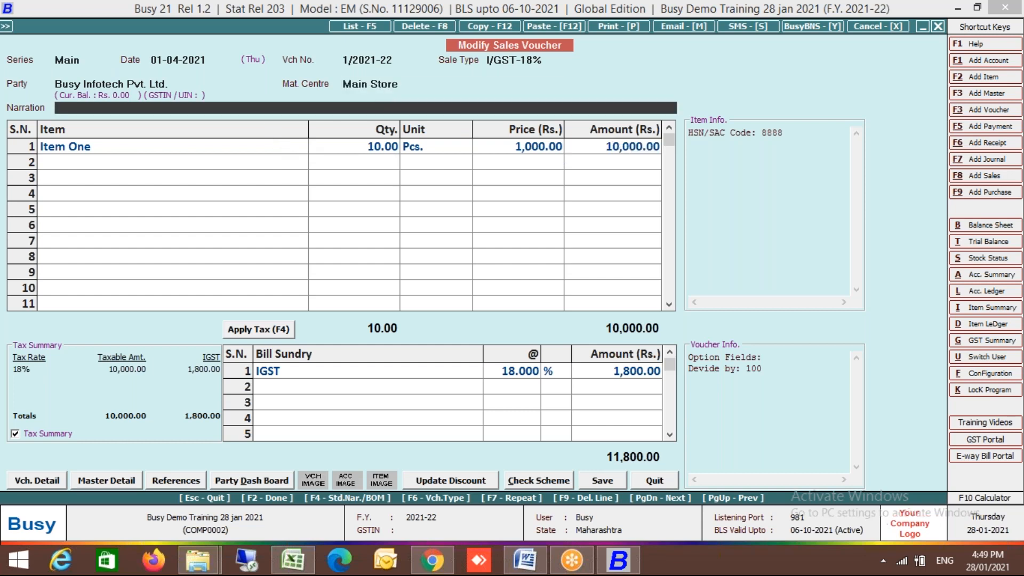
pyautogui.press('Return')
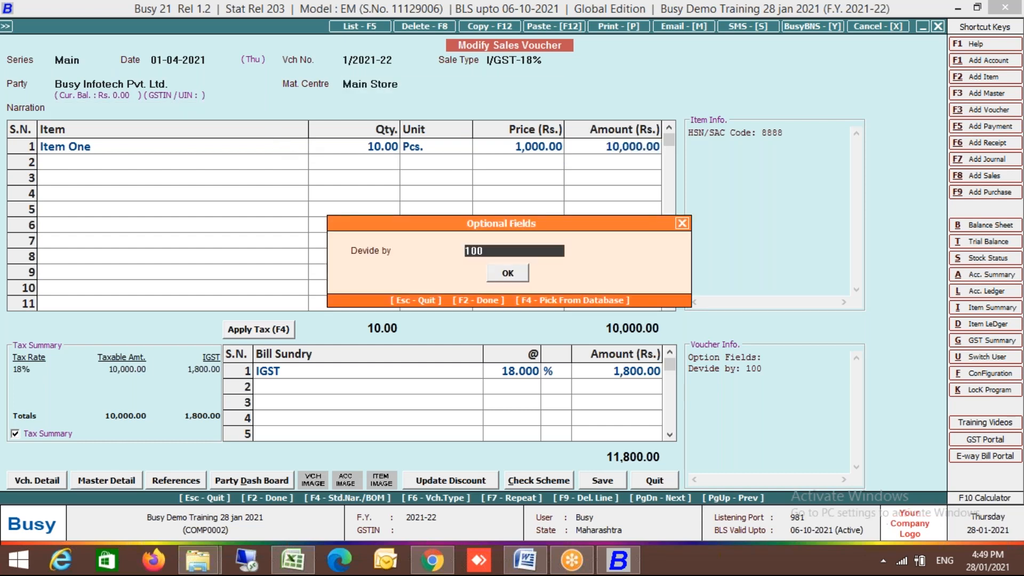
pyautogui.press('BackSpace')
pyautogui.press('BackSpace')
pyautogui.press('BackSpace')
pyautogui.write('2')
pyautogui.press('Return')
pyautogui.press('F2')
pyautogui.press('Return')
pyautogui.press('F2')
pyautogui.press('Left')
pyautogui.press('Return')
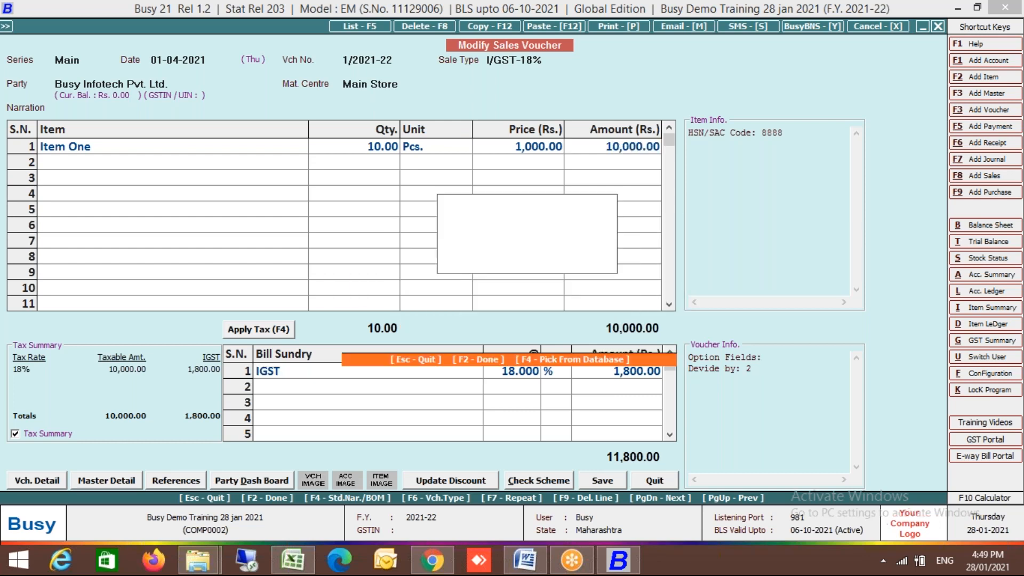
pyautogui.press('Return')
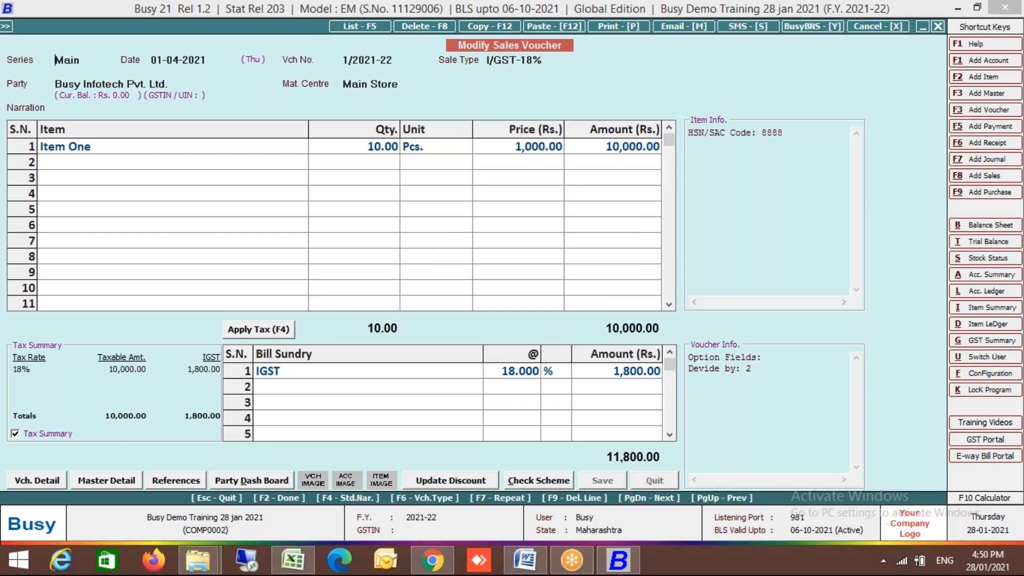
# - Preview the saved invoice in the .Sales format down to its totals and amount in words, and close the preview
pyautogui.press('Down')
pyautogui.press('Return')
pyautogui.hotkey('alt', 'p')
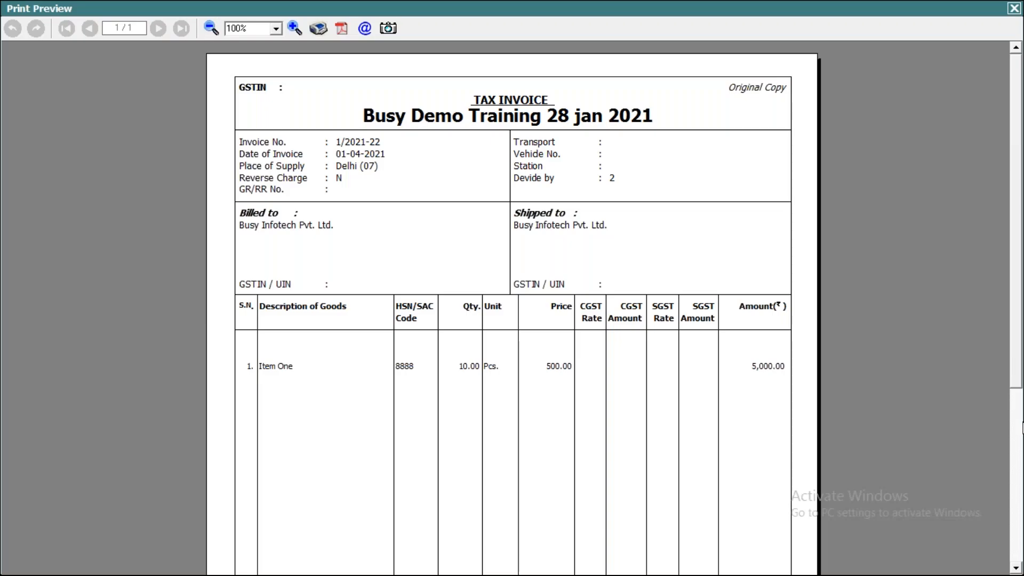
pyautogui.click(1017, 440)
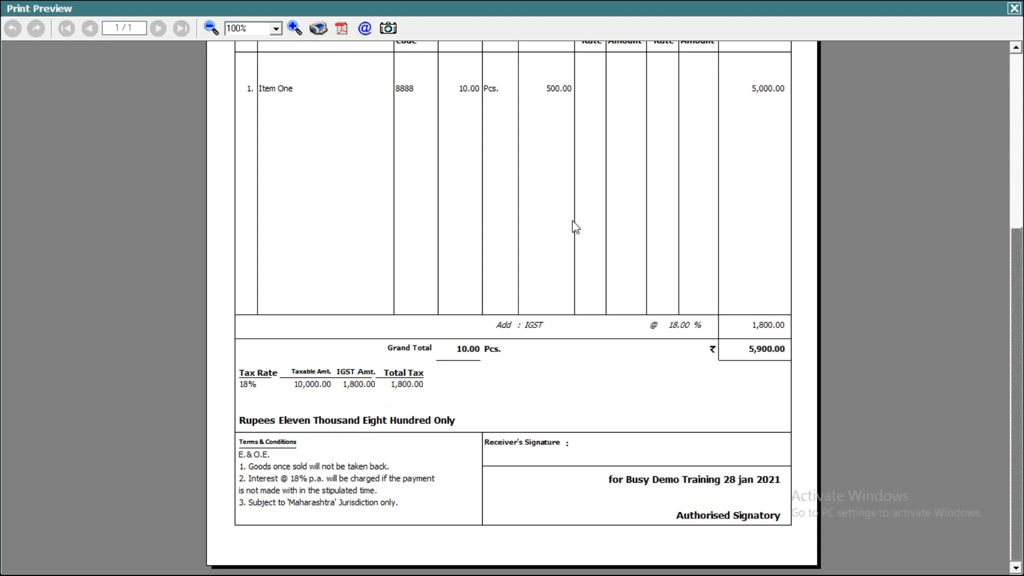
pyautogui.click(1014, 8)
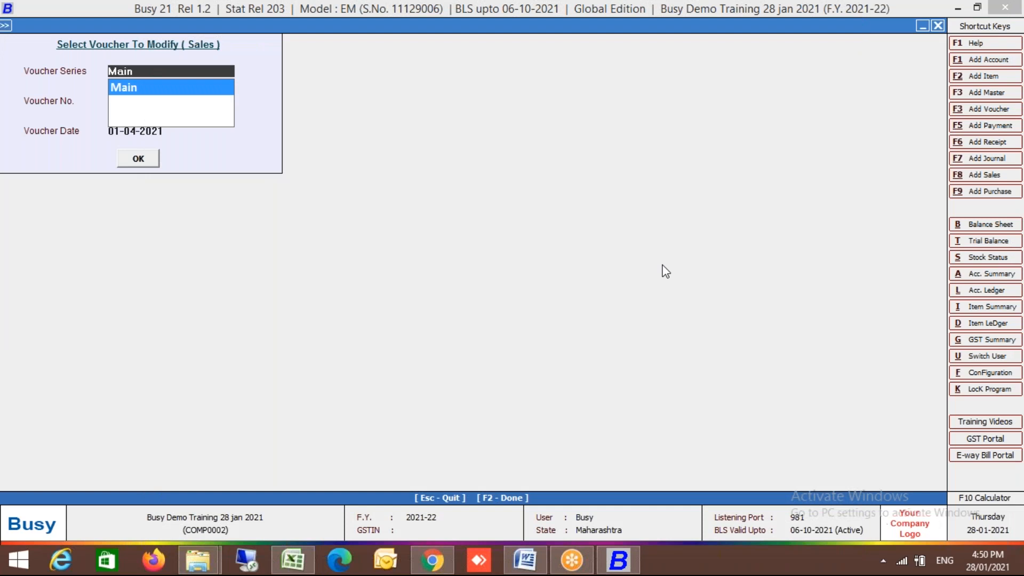
# - Open the body configuration of the .Sales format under Sales Invoice in the advanced document configuration
pyautogui.press('Escape')
pyautogui.press('Left')
pyautogui.press('Down')
pyautogui.press('Return')
pyautogui.press('Down')
pyautogui.press('Down')
pyautogui.press('Down')
pyautogui.press('Down')
pyautogui.press('Down')
pyautogui.press('Down')
pyautogui.press('Down')
pyautogui.press('Down')
pyautogui.press('Down')
pyautogui.press('Down')
pyautogui.press('Return')
pyautogui.press('Down')
pyautogui.press('Down')
pyautogui.press('Return')
pyautogui.press('Down')
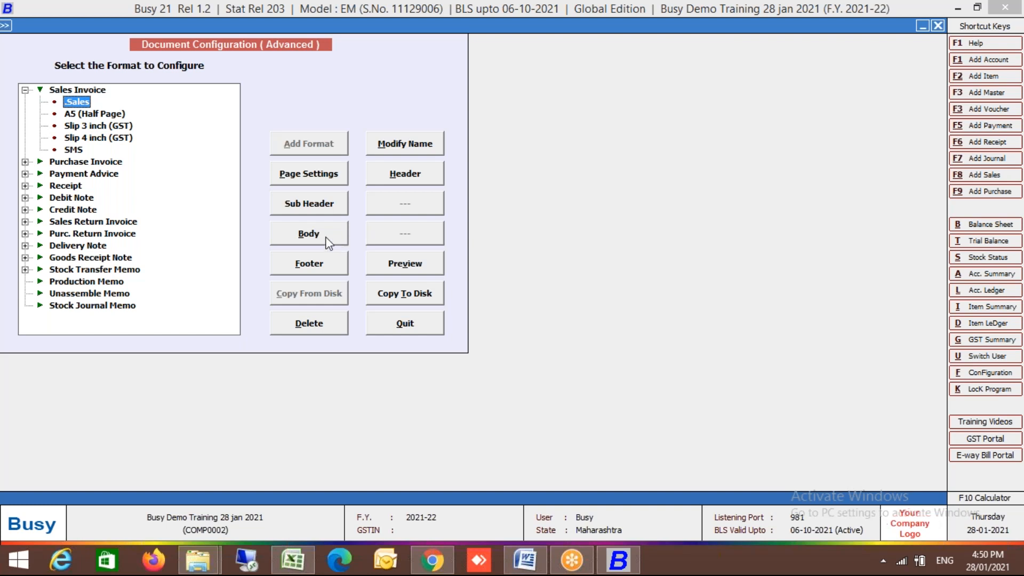
pyautogui.click(328, 243)
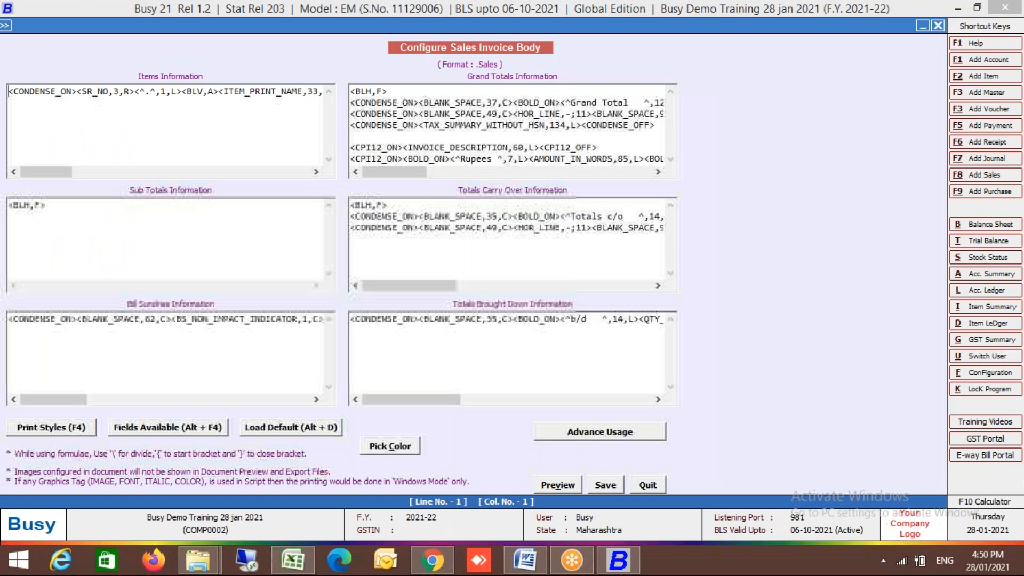
# - Delete the TAX_SUMMARY_WITHOUT_HSN and INVOICE_DESCRIPTION lines from the Grand Totals Information script
pyautogui.click(433, 129)
pyautogui.press('Home')
pyautogui.hotkey('shift', 'Down')
pyautogui.press('Delete')
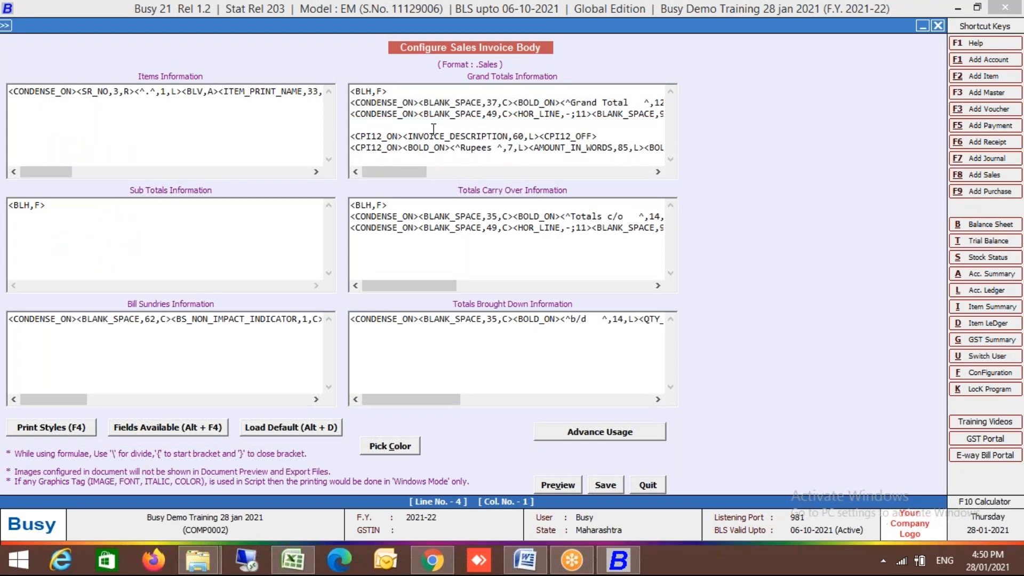
pyautogui.hotkey('shift', 'Down')
pyautogui.press('Delete')
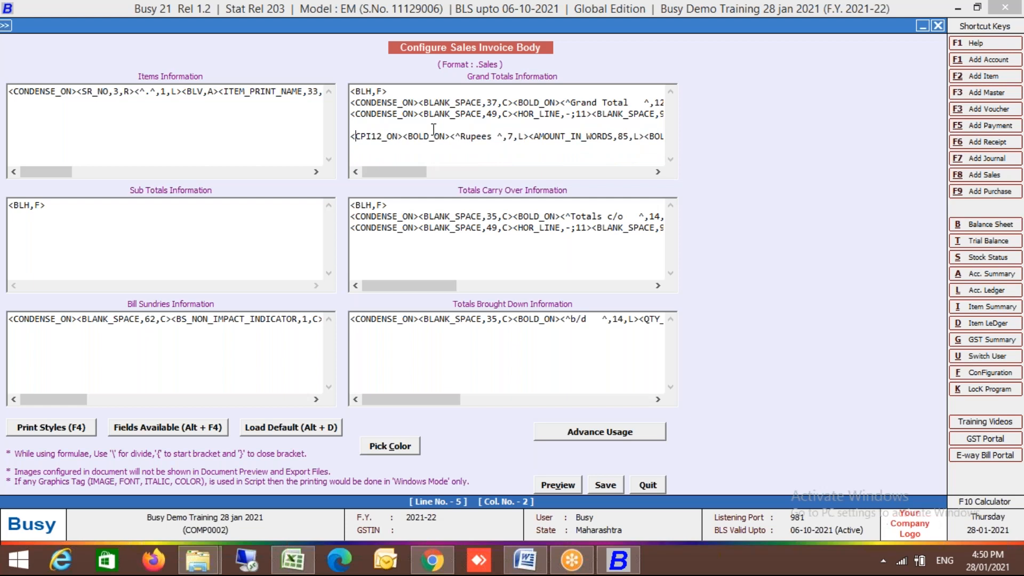
# - Replace the AMOUNT_IN_WORDS field in the Rupees line of the Grand Totals Information script with the AMOUNT_GRAND_TOTAL field
pyautogui.press('Right')
pyautogui.press('Right')
pyautogui.press('Right')
pyautogui.press('Right')
pyautogui.press('Right')
pyautogui.press('Right')
pyautogui.press('Right')
pyautogui.press('Right')
pyautogui.press('Right')
pyautogui.press('Right')
pyautogui.press('Right')
pyautogui.press('Right')
pyautogui.press('Right')
pyautogui.press('Right')
pyautogui.press('Right')
pyautogui.press('Right')
pyautogui.press('Right')
pyautogui.press('Right')
pyautogui.press('Right')
pyautogui.press('Right')
pyautogui.press('Left')
pyautogui.press('Left')
pyautogui.press('Left')
pyautogui.press('Left')
pyautogui.press('Left')
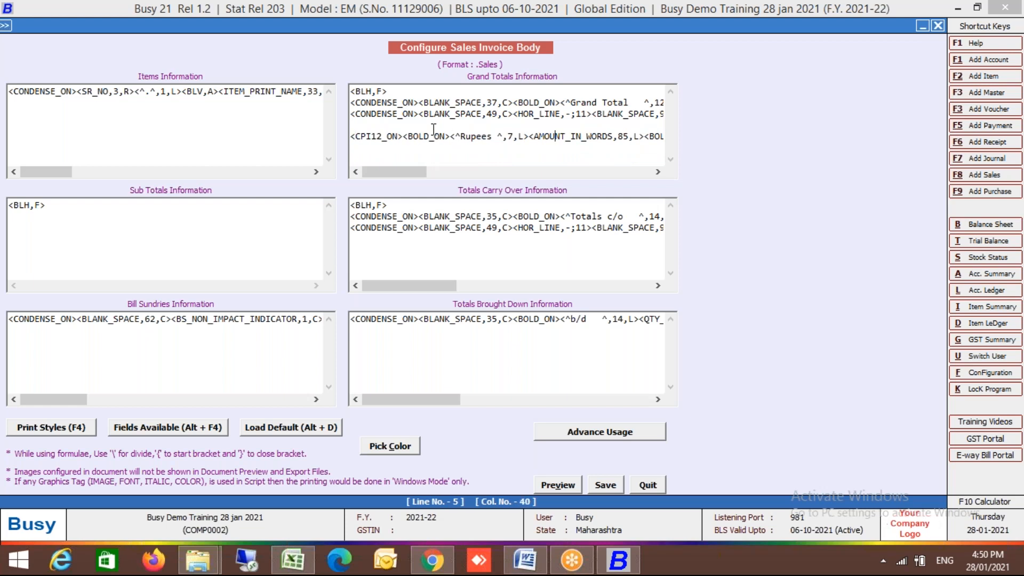
pyautogui.hotkey('alt', 'F4')
pyautogui.press('Return')
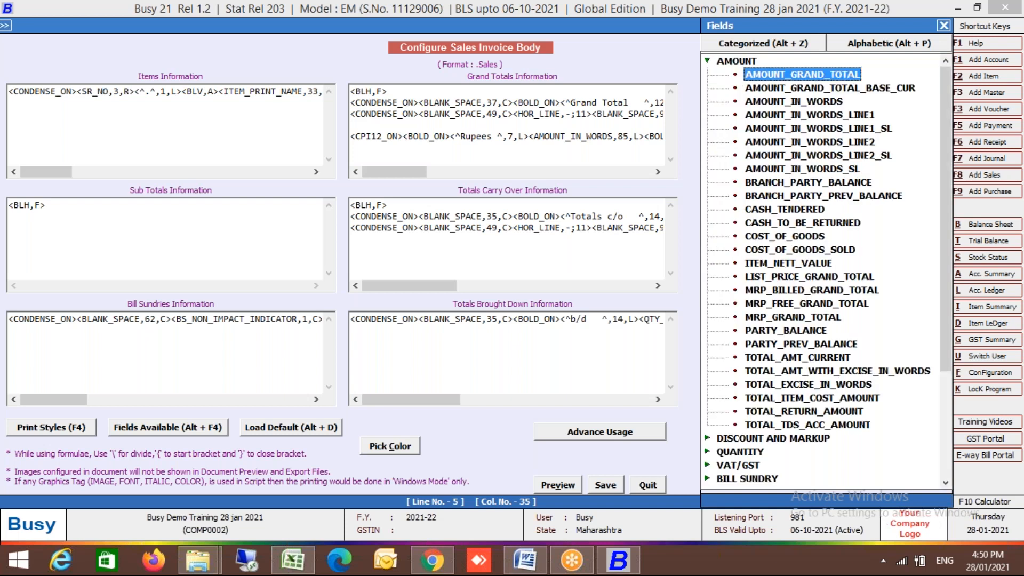
pyautogui.press('Return')
pyautogui.press('Delete')
pyautogui.press('Delete')
pyautogui.press('Delete')
pyautogui.press('Delete')
pyautogui.press('Delete')
pyautogui.press('Delete')
pyautogui.press('Delete')
pyautogui.press('Delete')
pyautogui.press('Delete')
pyautogui.press('Delete')
pyautogui.press('Delete')
pyautogui.press('Delete')
pyautogui.press('Delete')
pyautogui.press('Delete')
pyautogui.press('Delete')
pyautogui.press('Delete')
pyautogui.press('Delete')
pyautogui.press('Delete')
pyautogui.press('Delete')
pyautogui.press('Delete')
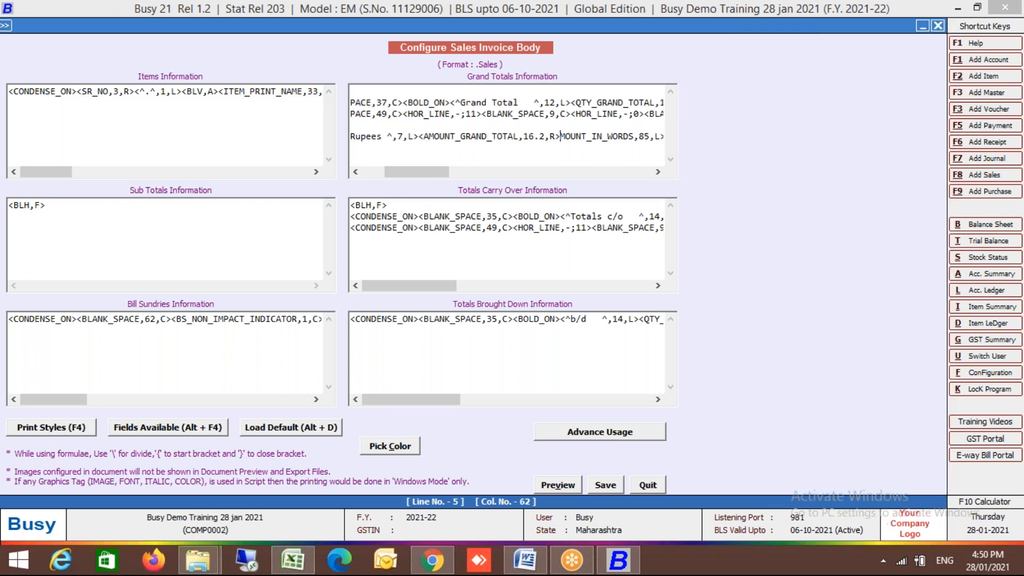
# - Divide AMOUNT_GRAND_TOTAL in the Rupees line by the voucher's optional field by inserting \VCH_OPT_FIELD1 after it
pyautogui.press('Left')
pyautogui.press('Left')
pyautogui.press('Left')
pyautogui.press('Left')
pyautogui.press('Left')
pyautogui.press('Left')
pyautogui.press('Left')
pyautogui.press('Left')
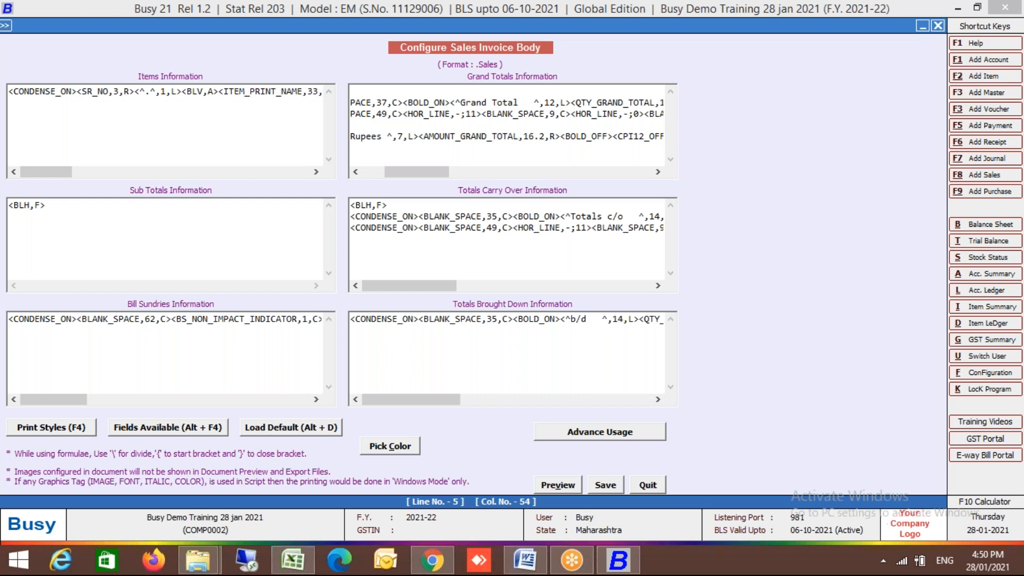
pyautogui.write('\\')
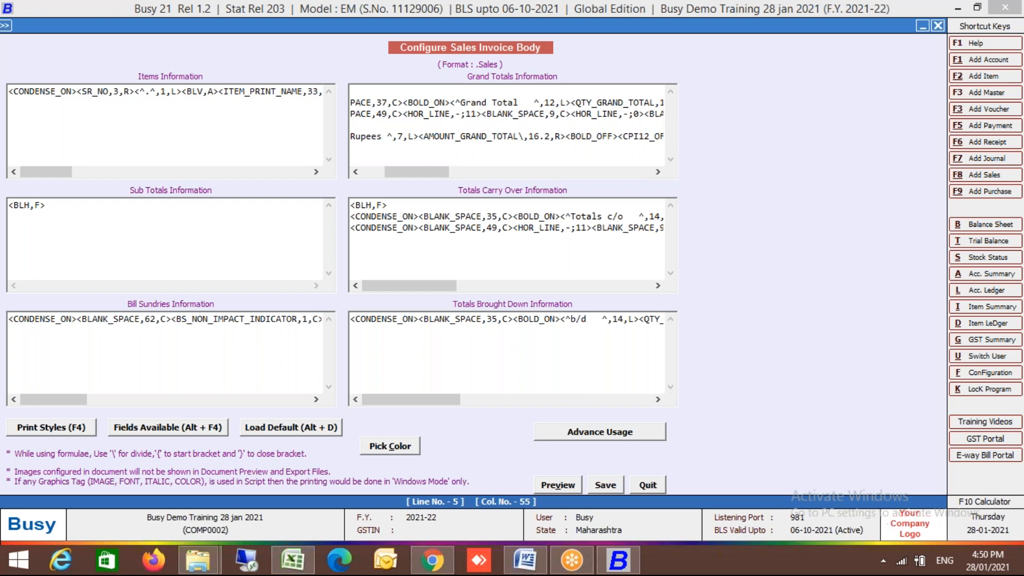
pyautogui.write('VCH_OPT_FIELD1')
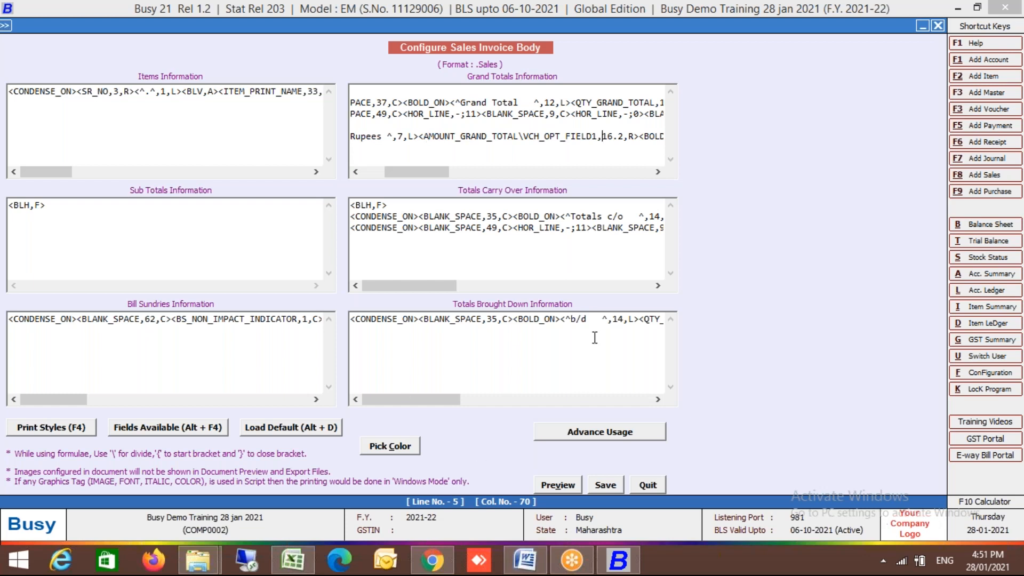
# - Look up the #W data manipulation field in the Advance Usage help
pyautogui.click(606, 435)
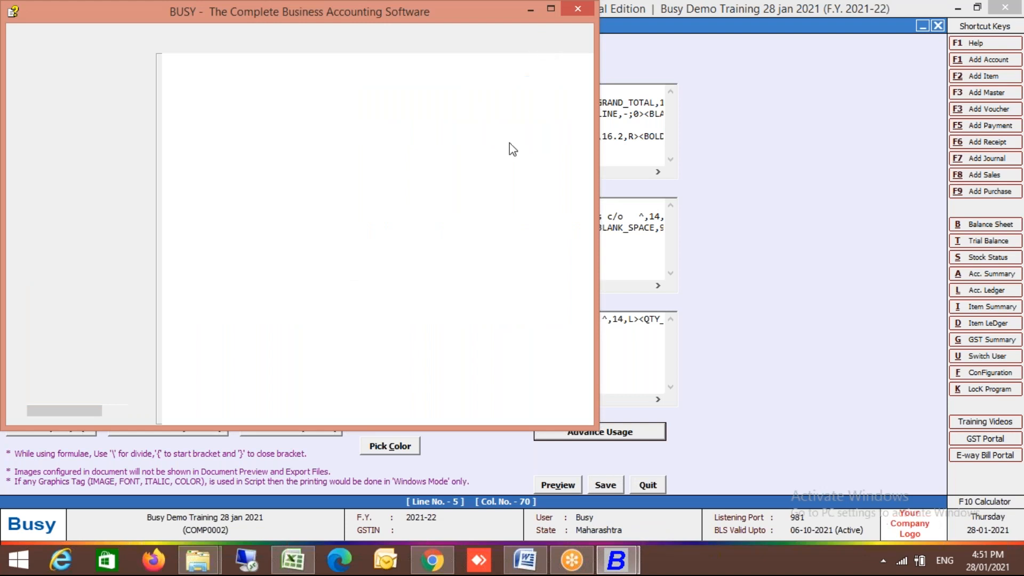
pyautogui.click(452, 224)
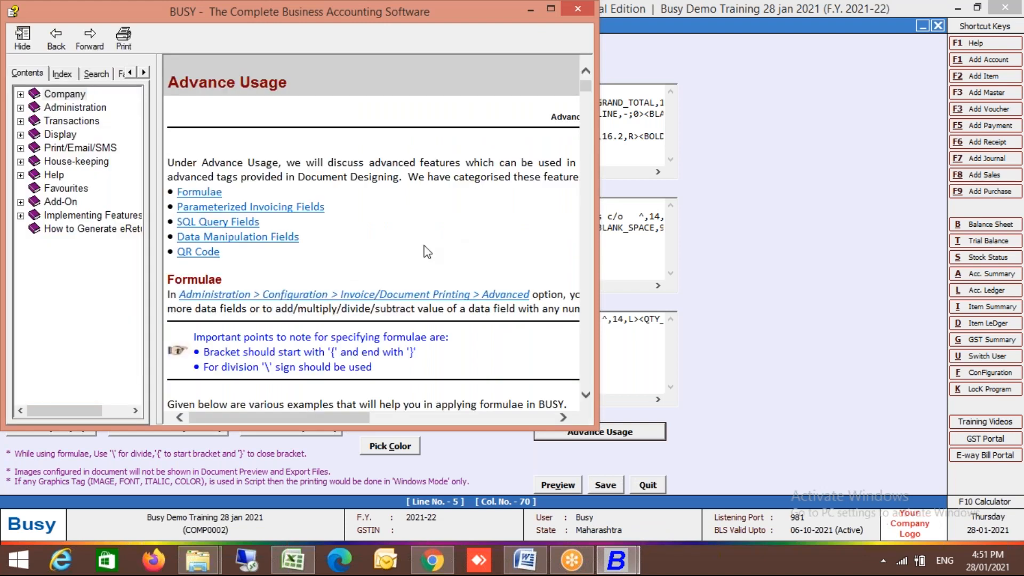
pyautogui.scroll(-20, 427, 252)
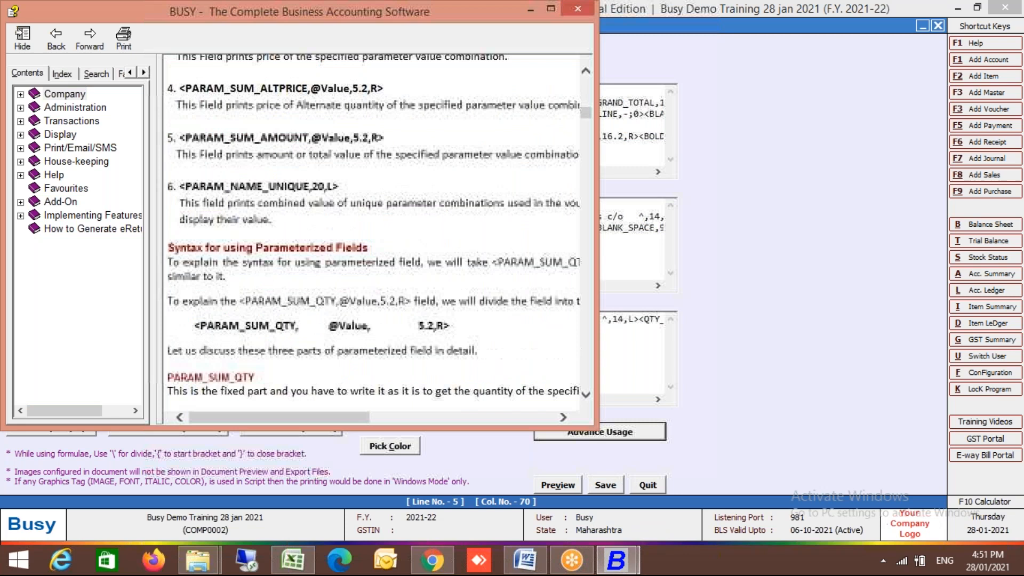
pyautogui.hotkey('ctrl', 'f')
pyautogui.write('#W')
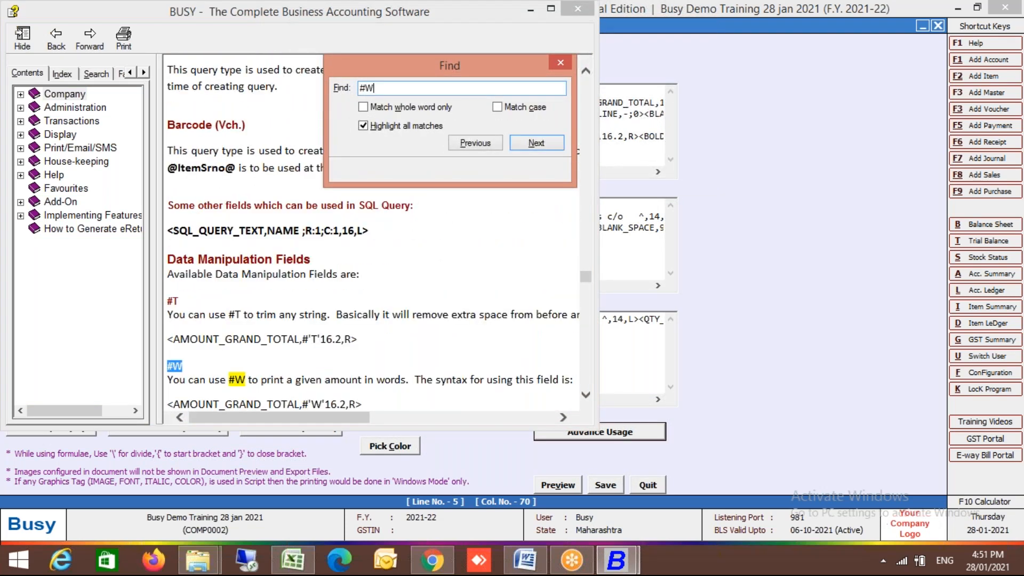
pyautogui.press('Escape')
pyautogui.scroll(-1, 373, 237)
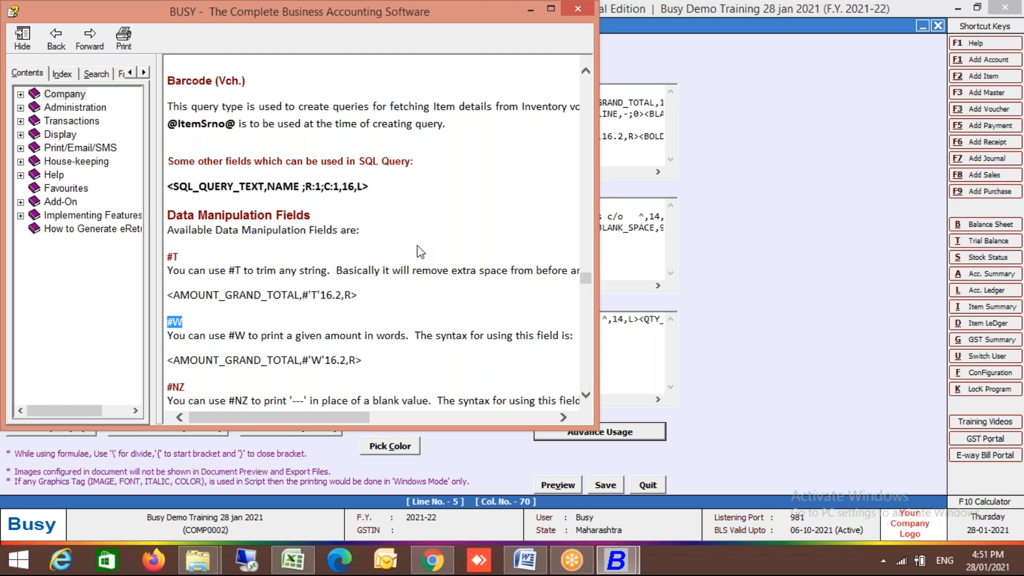
# - Copy the 'W'16 part of the #W syntax example from the help page
pyautogui.tripleClick(308, 361)
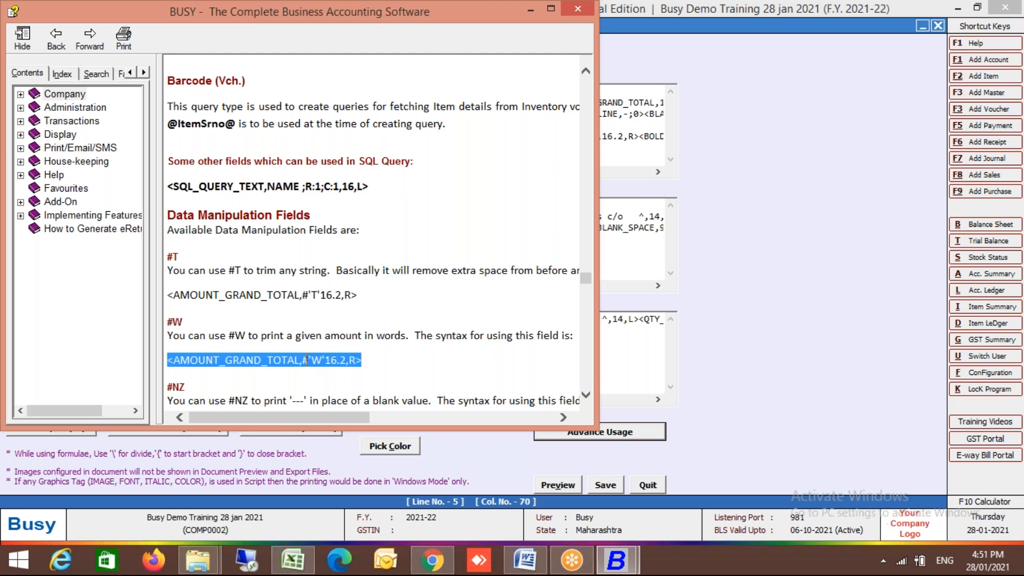
pyautogui.moveTo(308, 361); pyautogui.dragTo(337, 360)
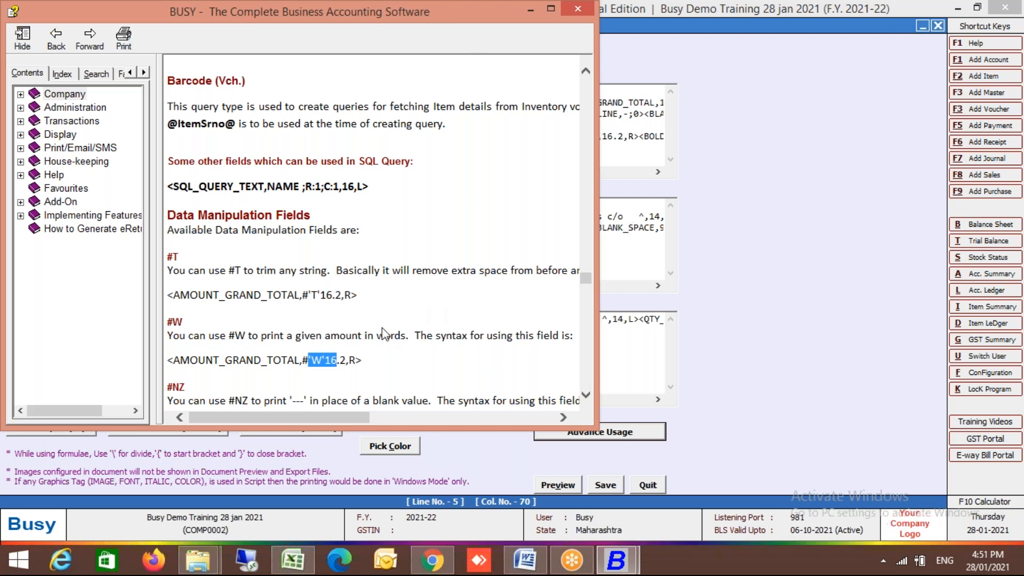
pyautogui.doubleClick(303, 361)
pyautogui.hscroll(3, 303, 362)
pyautogui.doubleClick(174, 359)
pyautogui.hotkey('ctrl', 'c')
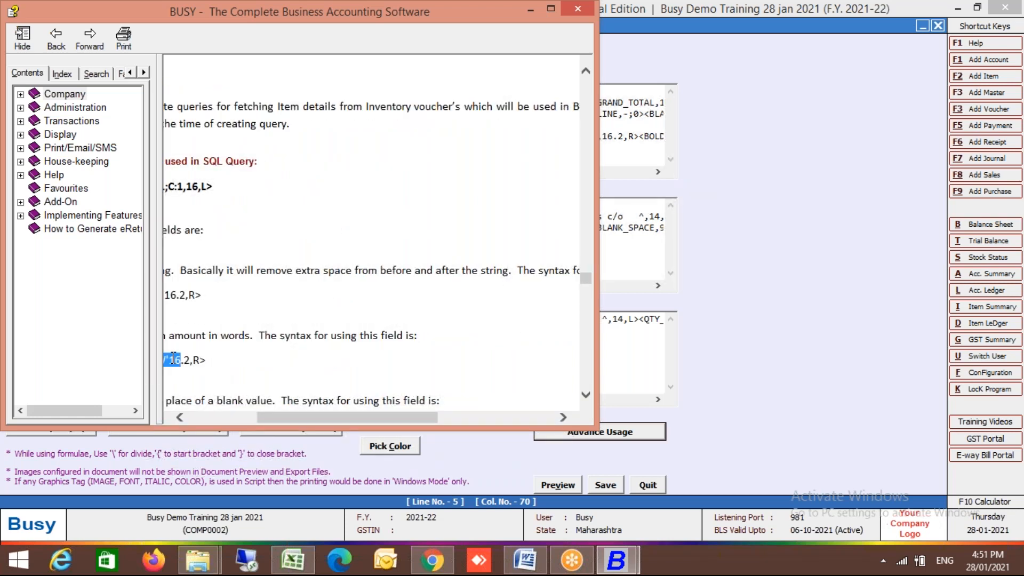
pyautogui.click(213, 421)
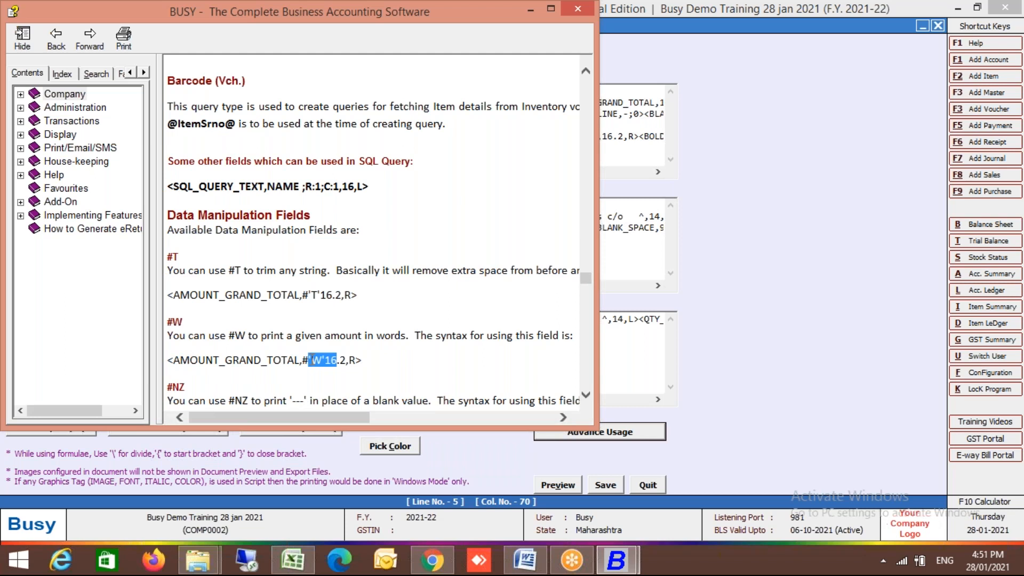
# - Replace 16.2 in the Rupees line's divided grand total field with the copied 'W'16 and put # before it
pyautogui.click(645, 227)
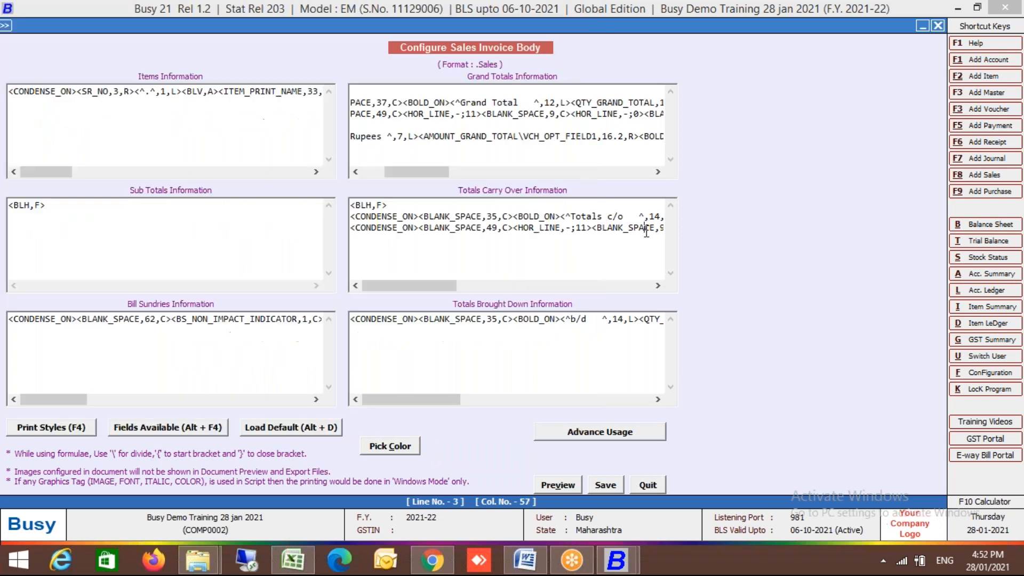
pyautogui.click(603, 138)
pyautogui.hotkey('ctrl', 'v')
pyautogui.press('Delete')
pyautogui.press('Delete')
pyautogui.press('Delete')
pyautogui.press('Delete')
pyautogui.press('Left')
pyautogui.press('Left')
pyautogui.press('Left')
pyautogui.press('Left')
pyautogui.press('Left')
pyautogui.write('#')
# - Change the width after #'W' to 90 and save the .Sales body configuration
pyautogui.press('Right')
pyautogui.press('Right')
pyautogui.press('Right')
pyautogui.press('Right')
pyautogui.press('Right')
pyautogui.press('BackSpace')
pyautogui.press('BackSpace')
pyautogui.write('90')
pyautogui.press('F2')
pyautogui.press('Return')
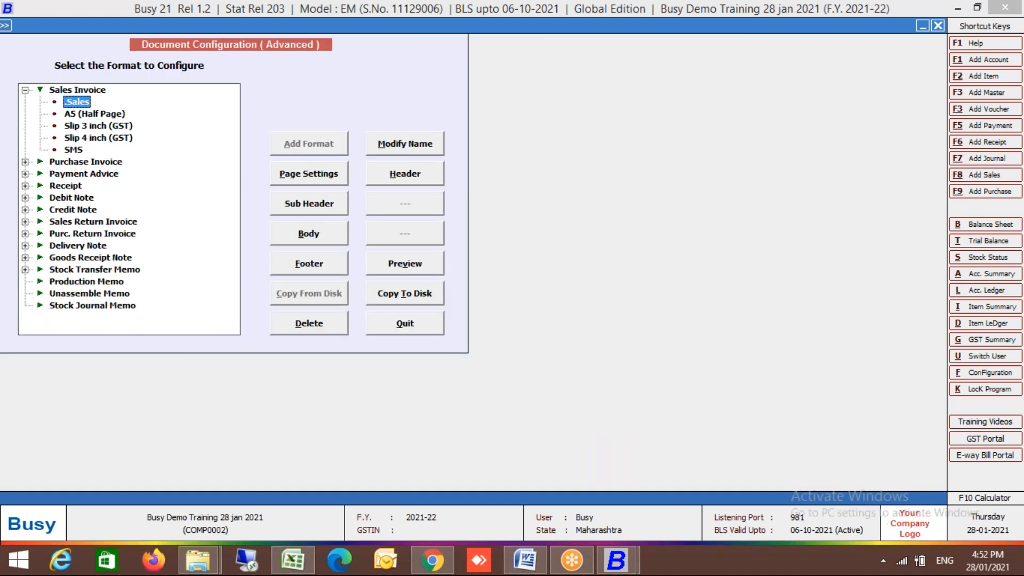
# - Leave the document configuration and open the Main series sales voucher of 01-04-2021 for modification
pyautogui.press('Escape')
pyautogui.press('Right')
pyautogui.press('Return')
pyautogui.press('Down')
pyautogui.press('Return')
pyautogui.press('Return')
pyautogui.press('Return')
pyautogui.press('Return')
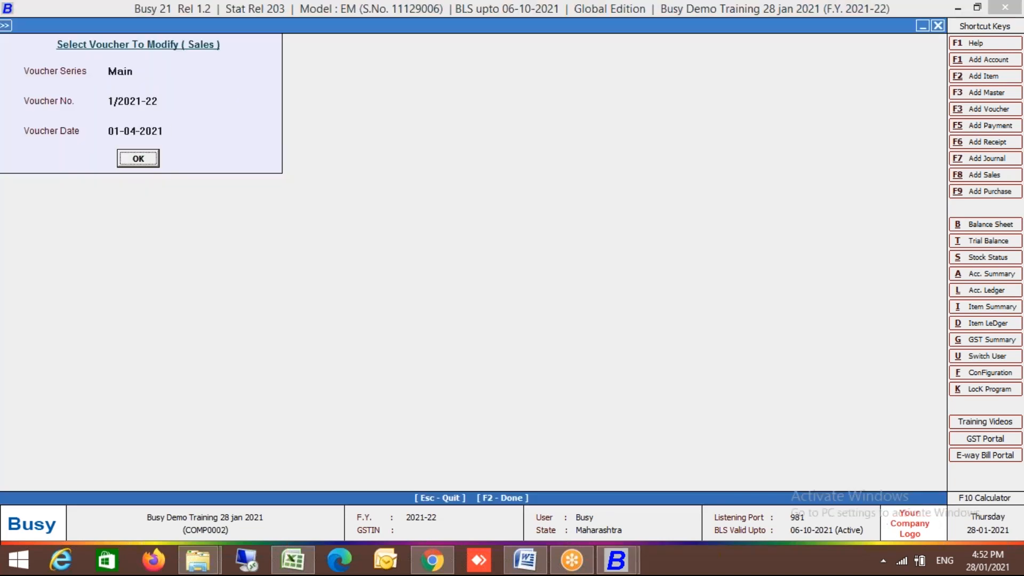
pyautogui.press('Return')
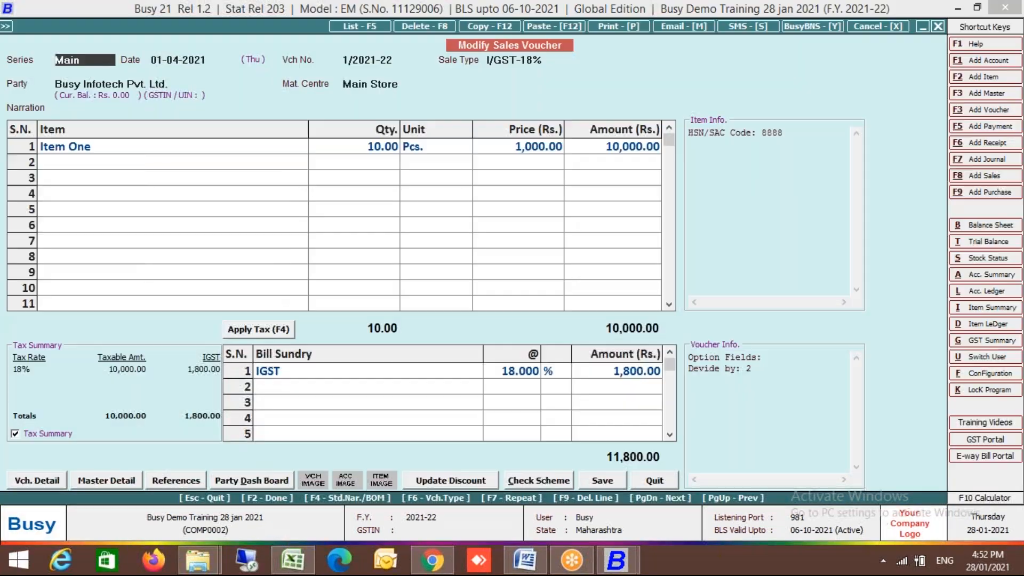
# - Preview the invoice in the .Sales format down to its grand total and amount in words, and close the preview
pyautogui.hotkey('alt', 'p')
pyautogui.press('Down')
pyautogui.press('Return')
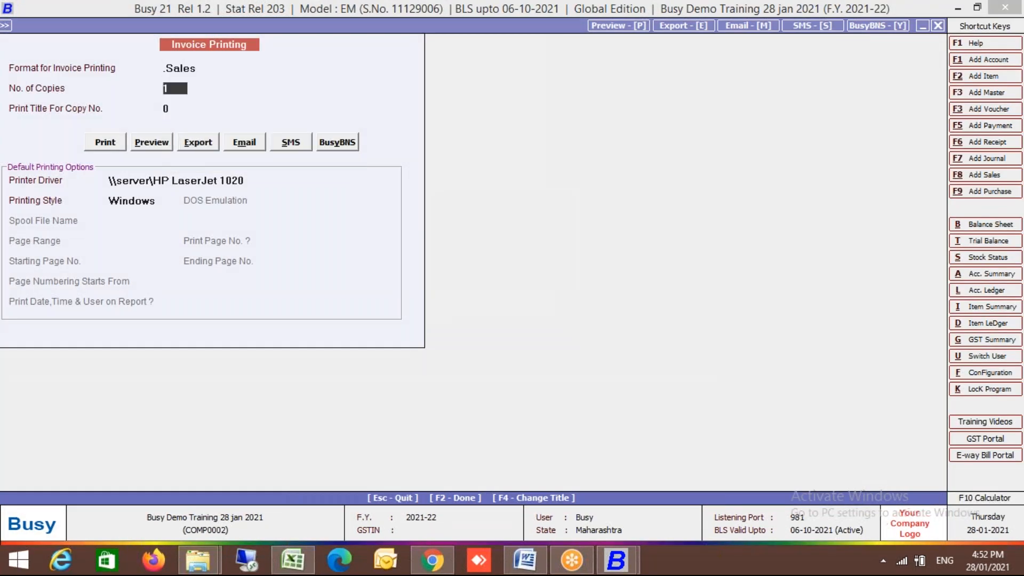
pyautogui.hotkey('alt', 'p')
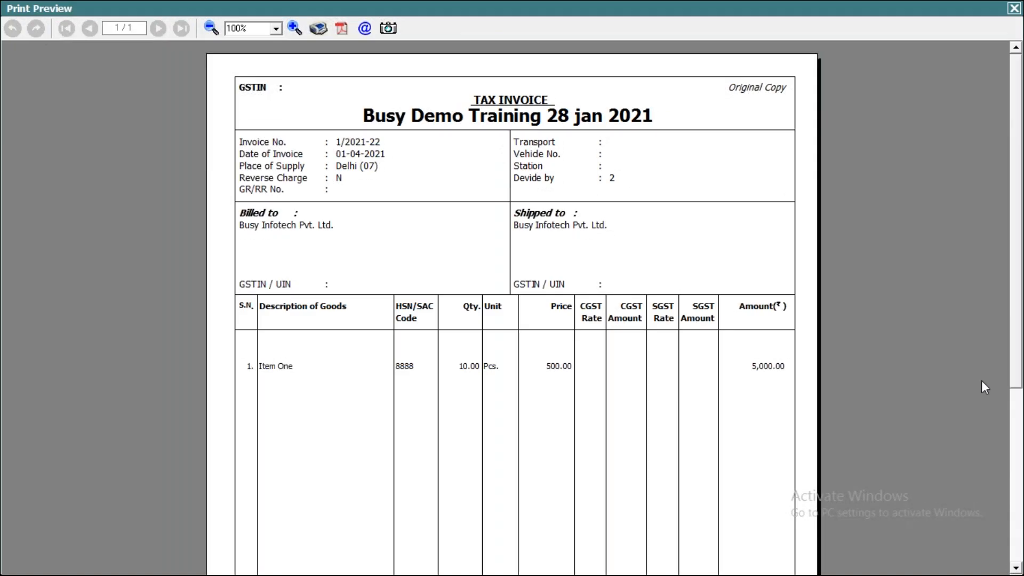
pyautogui.click(1015, 440)
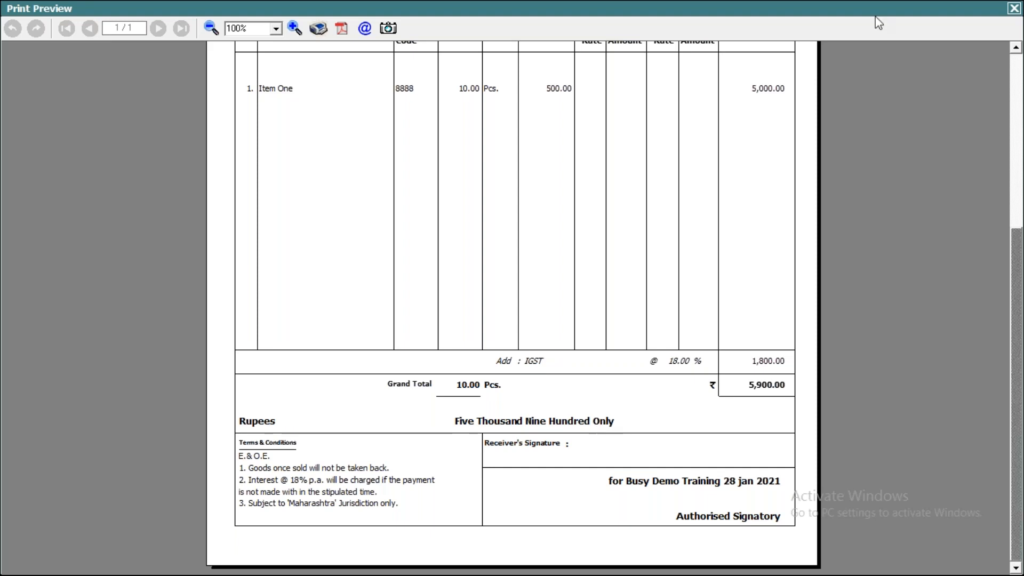
pyautogui.click(1014, 8)
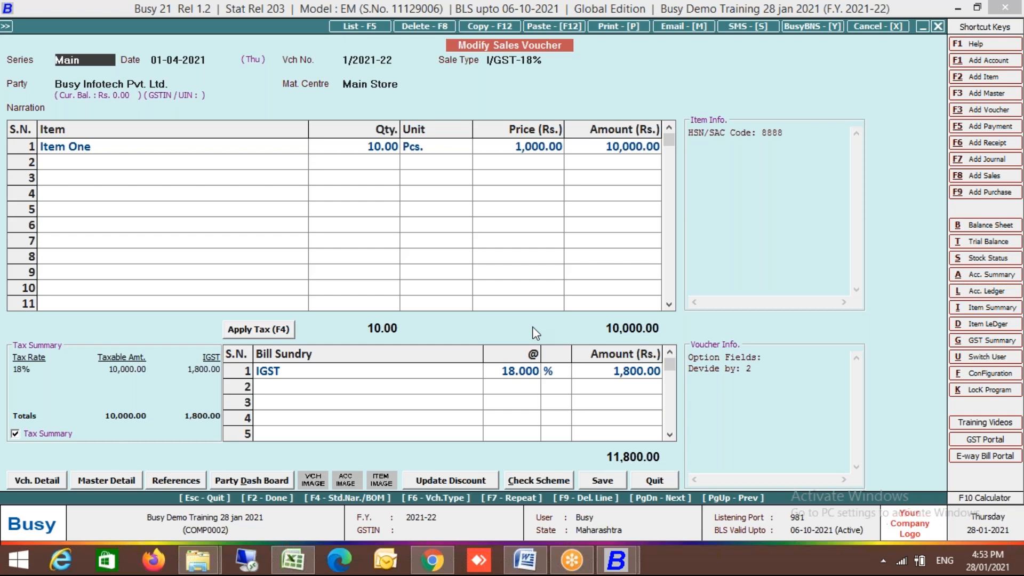
# - Close the sales voucher and open the inventory settings in the Features / Options configuration
pyautogui.press('Escape')
pyautogui.press('Escape')
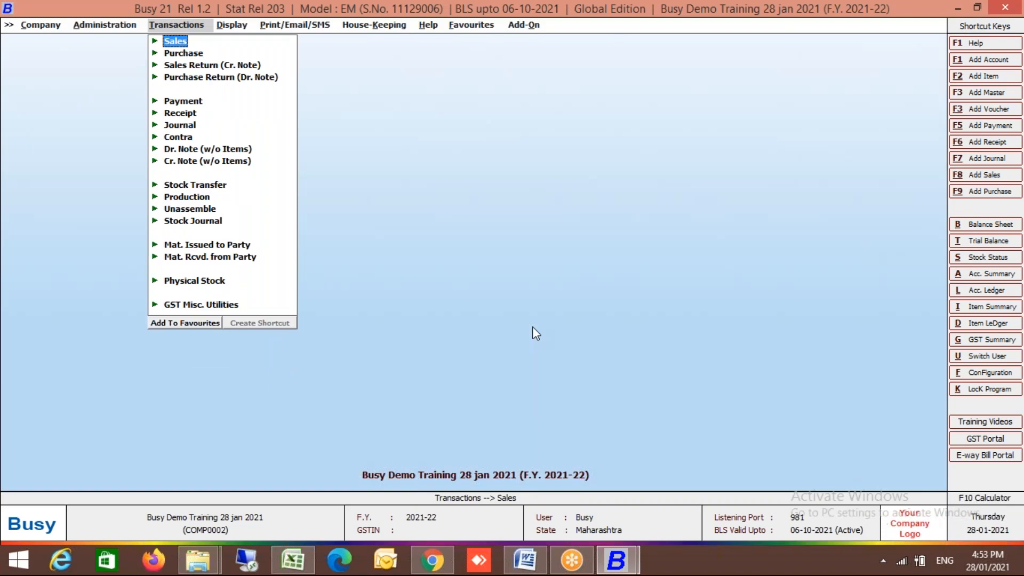
pyautogui.press('Right')
pyautogui.press('Left')
pyautogui.press('Left')
pyautogui.press('Right')
pyautogui.press('Left')
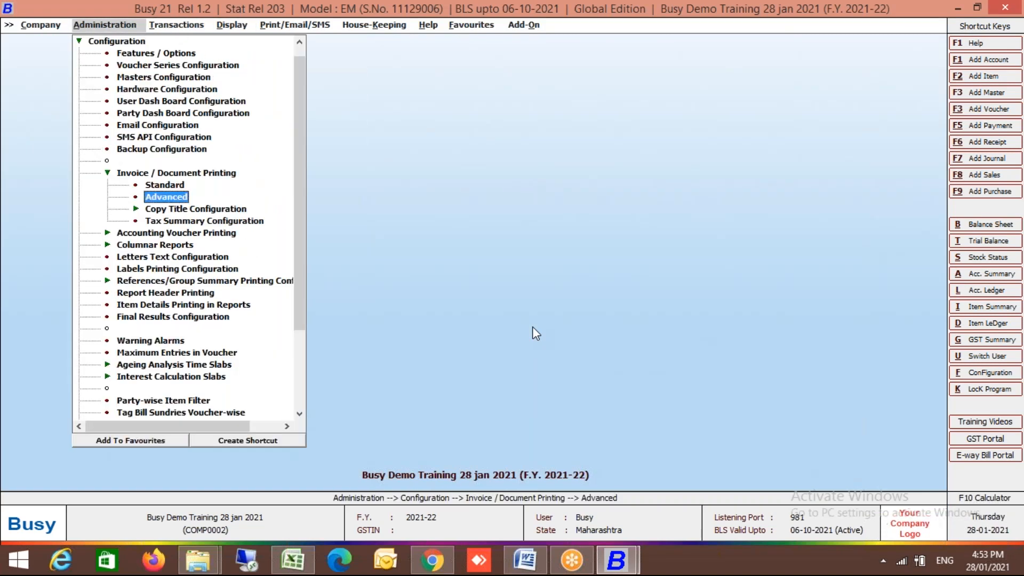
pyautogui.press('Left')
pyautogui.press('Left')
pyautogui.press('Up')
pyautogui.press('Up')
pyautogui.press('Up')
pyautogui.press('Up')
pyautogui.press('Up')
pyautogui.press('Up')
pyautogui.press('Up')
pyautogui.press('Up')
pyautogui.press('Up')
pyautogui.press('Up')
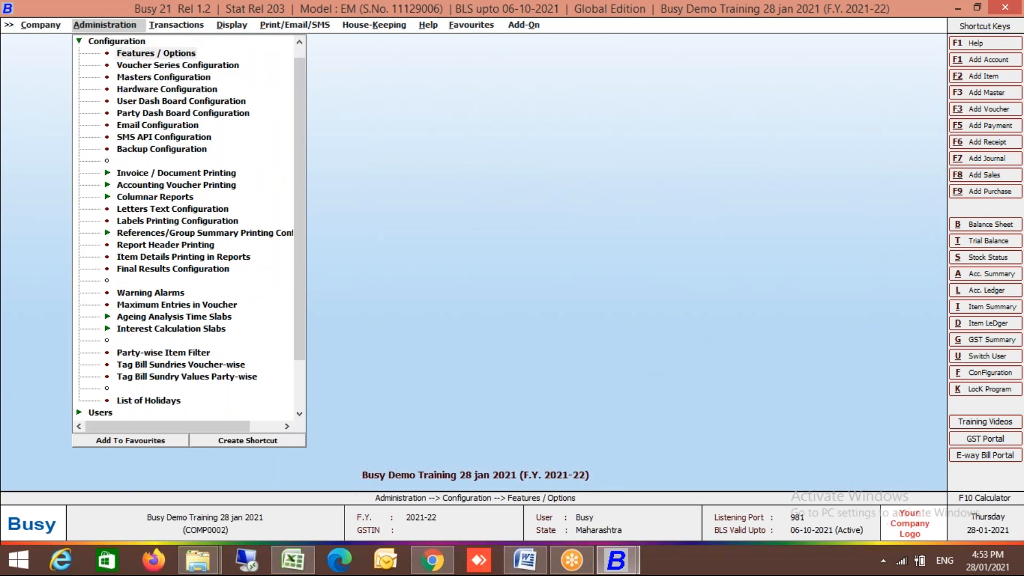
pyautogui.press('Return')
pyautogui.press('Down')
pyautogui.press('Down')
pyautogui.press('Down')
pyautogui.press('Down')
pyautogui.press('Return')
# - Open the Parameterized Stock Detail Options and set the number of parameters to 2, with barcode generation disabled
pyautogui.click(412, 142)
pyautogui.write('3')
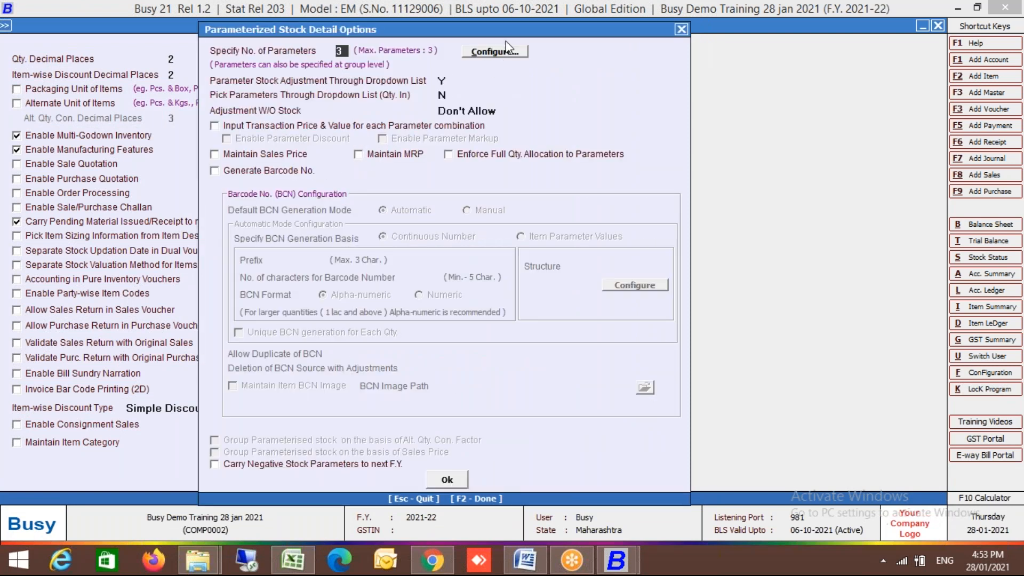
pyautogui.click(514, 51)
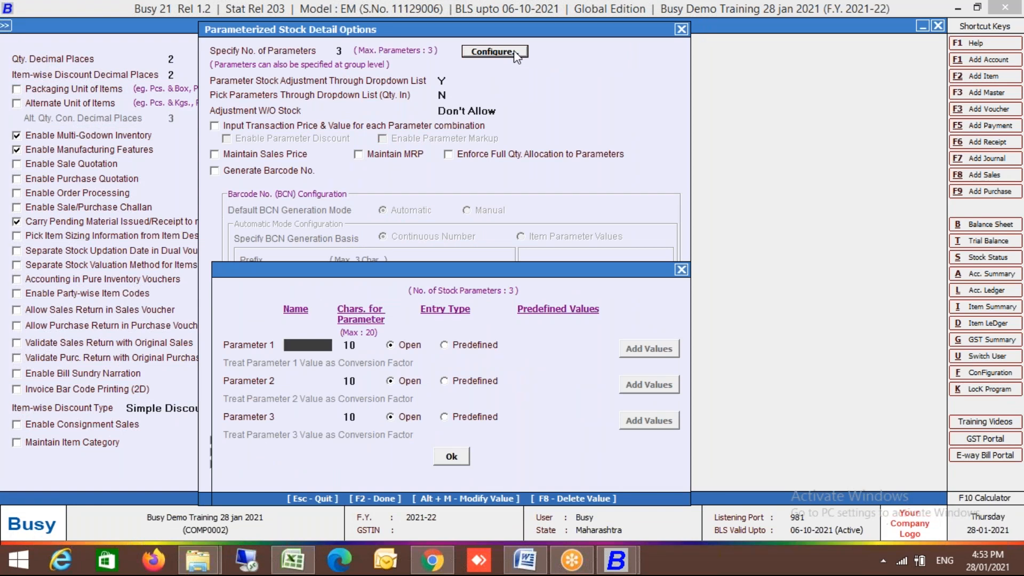
pyautogui.press('Escape')
pyautogui.hotkey('shift', 'Tab')
pyautogui.write('2')
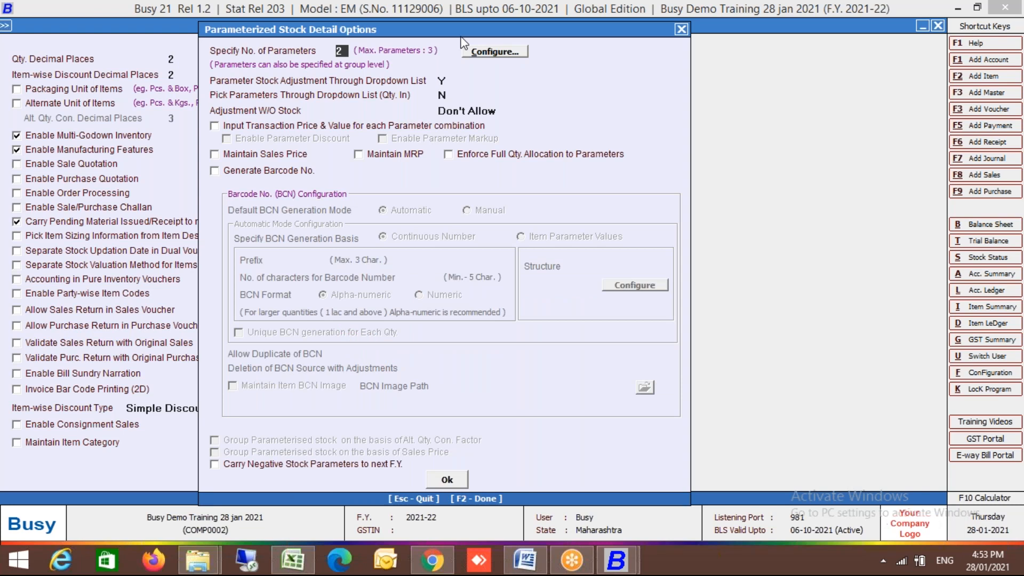
pyautogui.click(277, 172)
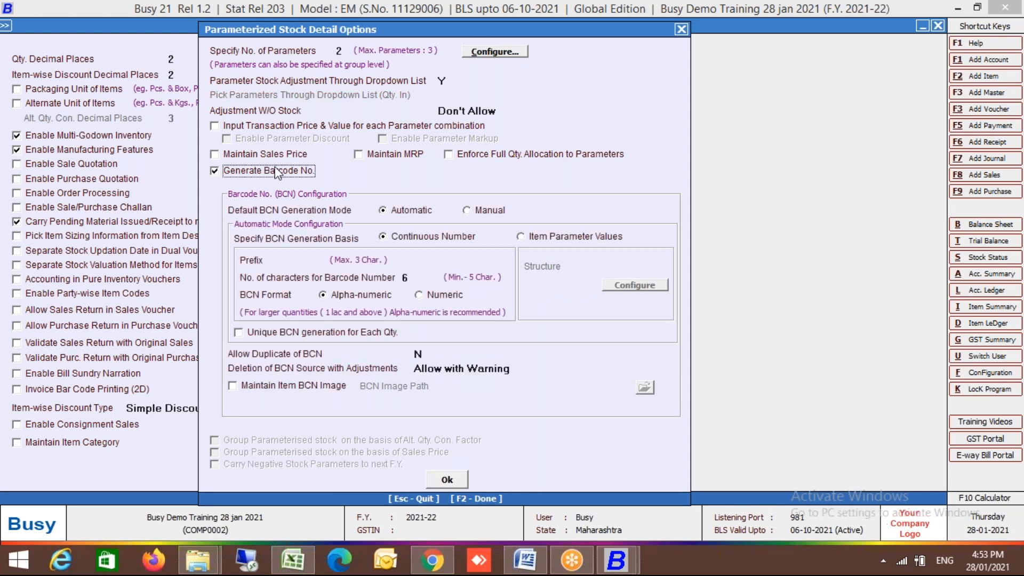
pyautogui.click(277, 171)
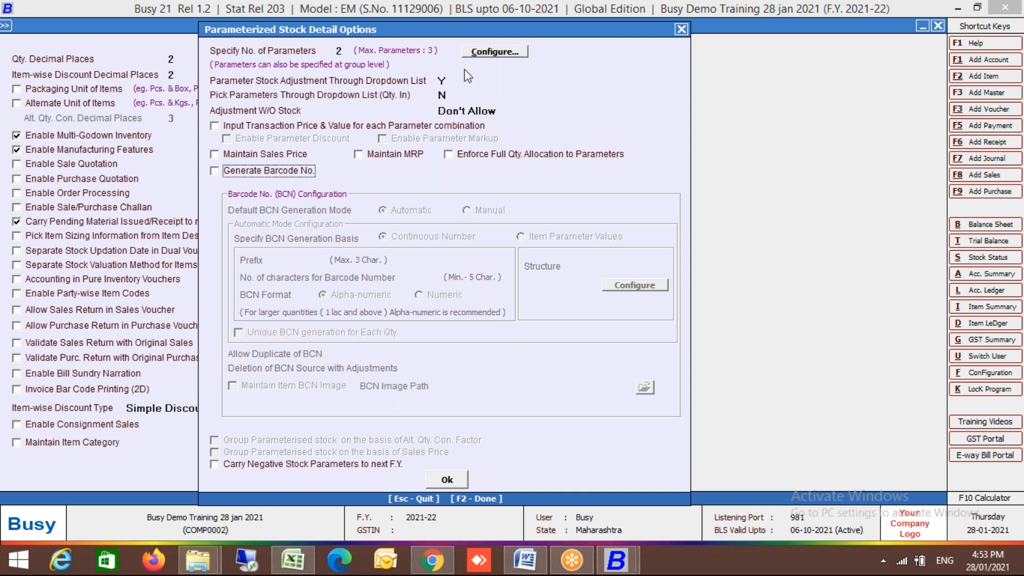
# - Name stock parameter 1 Size and set its entry type to Predefined
pyautogui.click(510, 56)
pyautogui.write('Size')
pyautogui.press('Return')
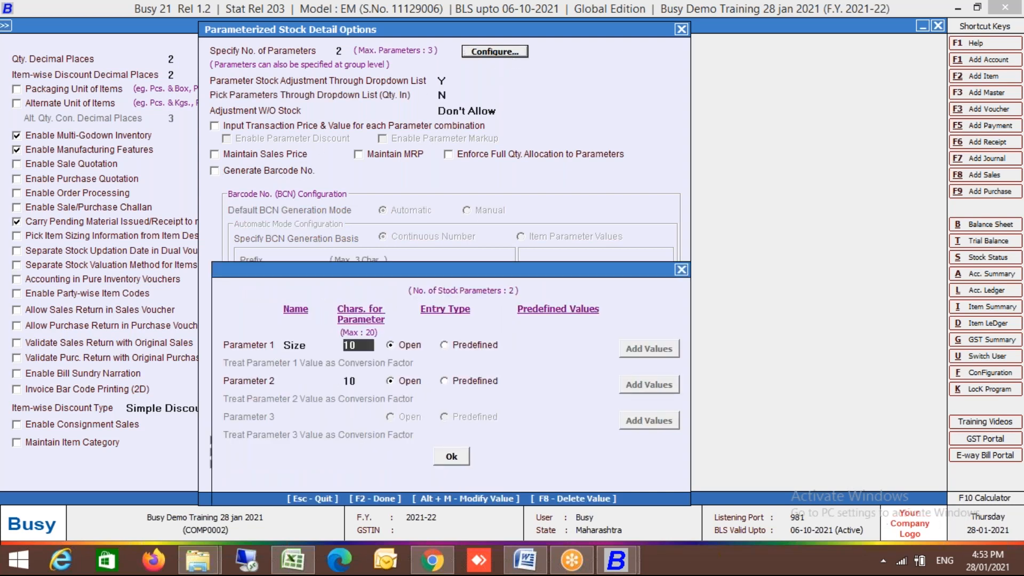
pyautogui.click(472, 350)
pyautogui.click(543, 350)
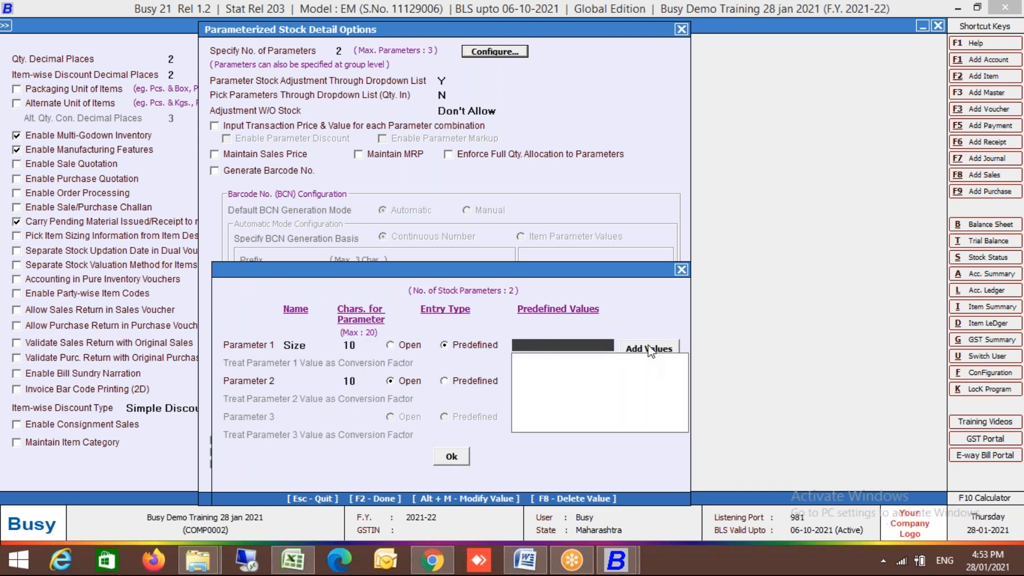
# - Add 36, 38 and 40 as predefined values for the Size parameter
pyautogui.click(649, 348)
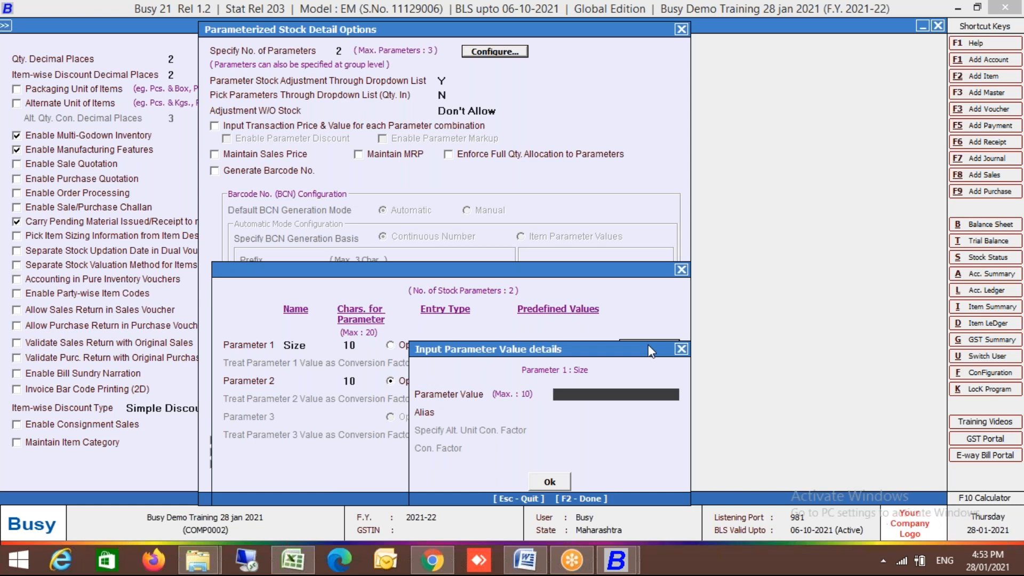
pyautogui.write('36')
pyautogui.press('Return')
pyautogui.press('Return')
pyautogui.press('Return')
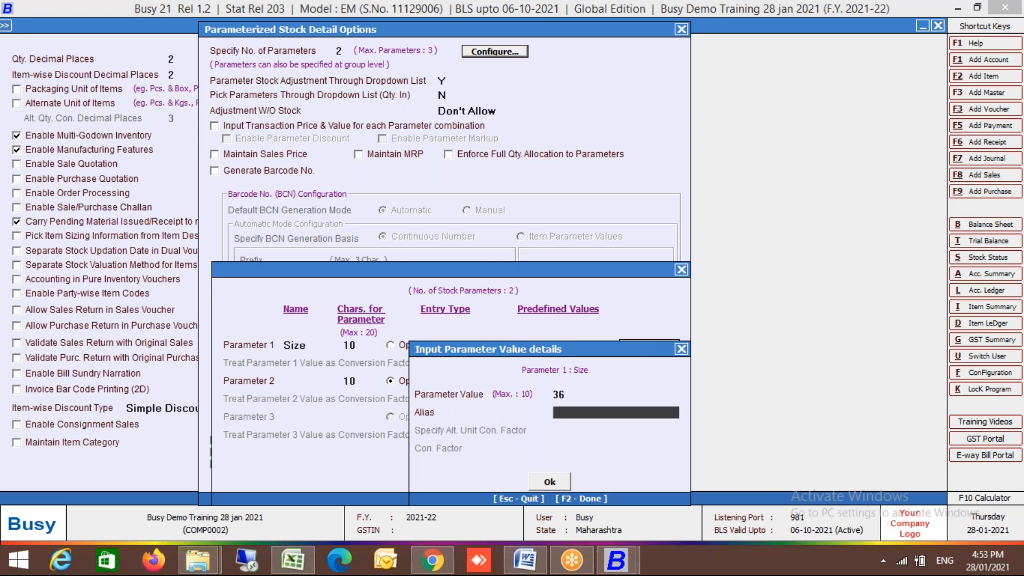
pyautogui.write('38')
pyautogui.press('Return')
pyautogui.press('Return')
pyautogui.press('Return')
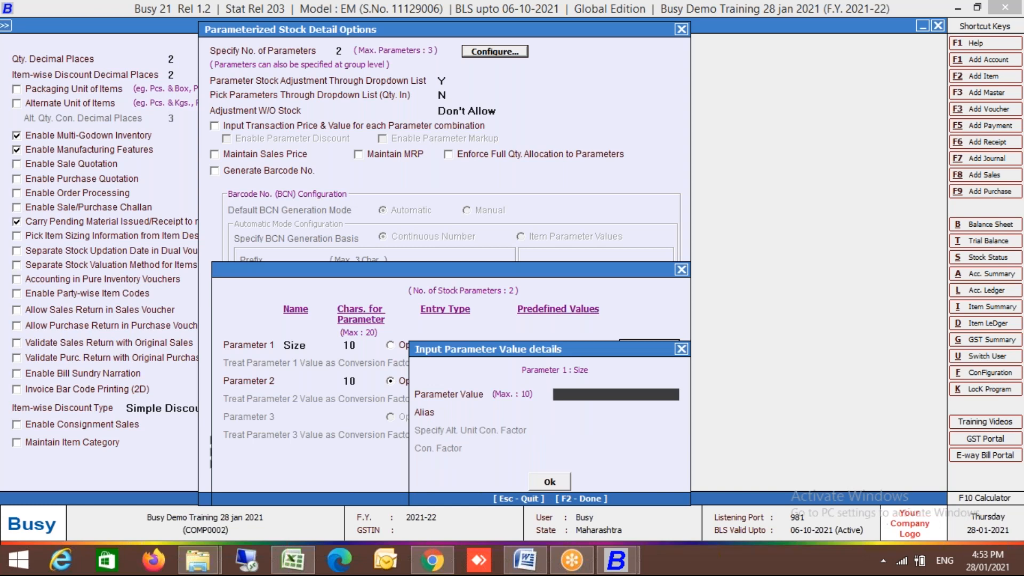
pyautogui.write('40')
pyautogui.press('Return')
pyautogui.press('Return')
pyautogui.press('Return')
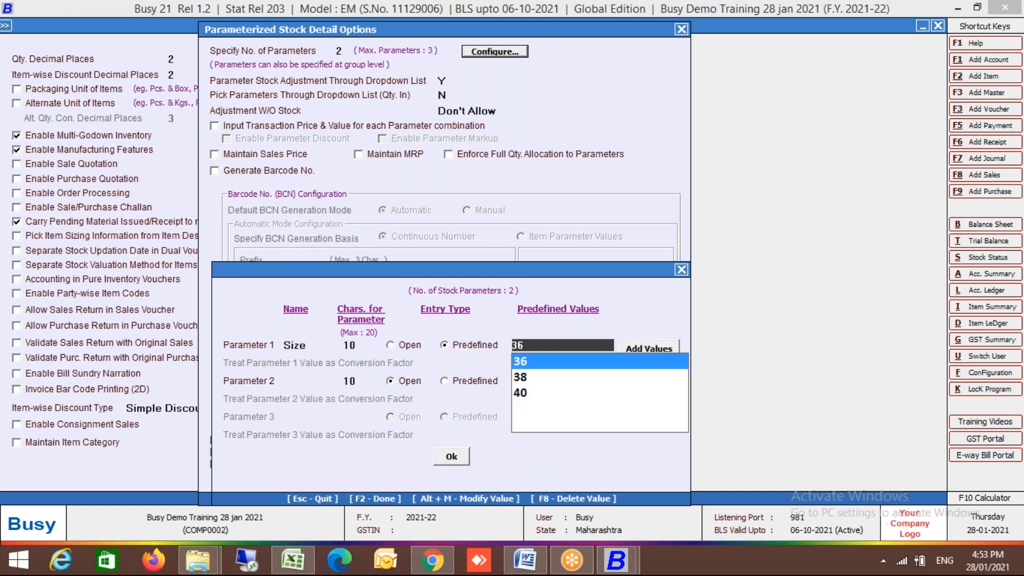
# - Add 42 and 44 as further predefined values for the Size parameter
pyautogui.write('32')
pyautogui.press('Return')
pyautogui.press('Return')
pyautogui.press('Return')
pyautogui.write('42')
pyautogui.press('Return')
pyautogui.press('Return')
pyautogui.press('Return')
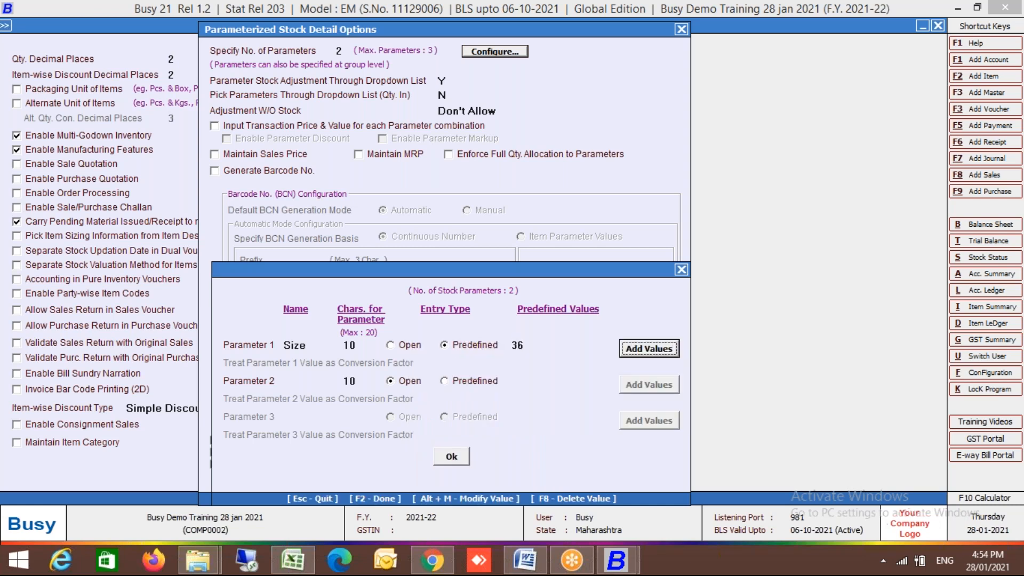
pyautogui.write('44')
pyautogui.press('Return')
pyautogui.press('Return')
pyautogui.press('Return')
pyautogui.press('Return')
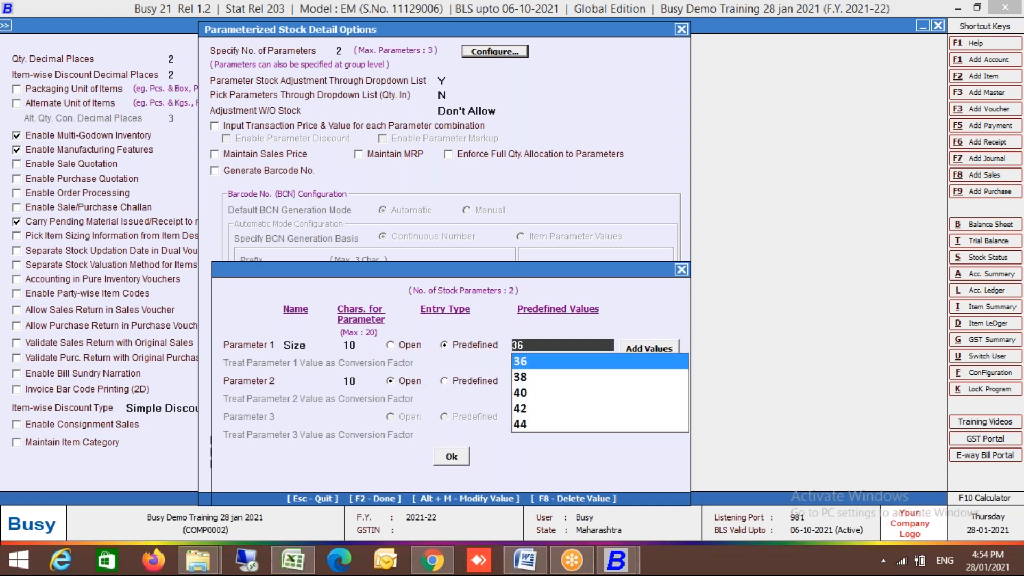
# - Name stock parameter 2 Color and set its entry type to Predefined
pyautogui.click(324, 382)
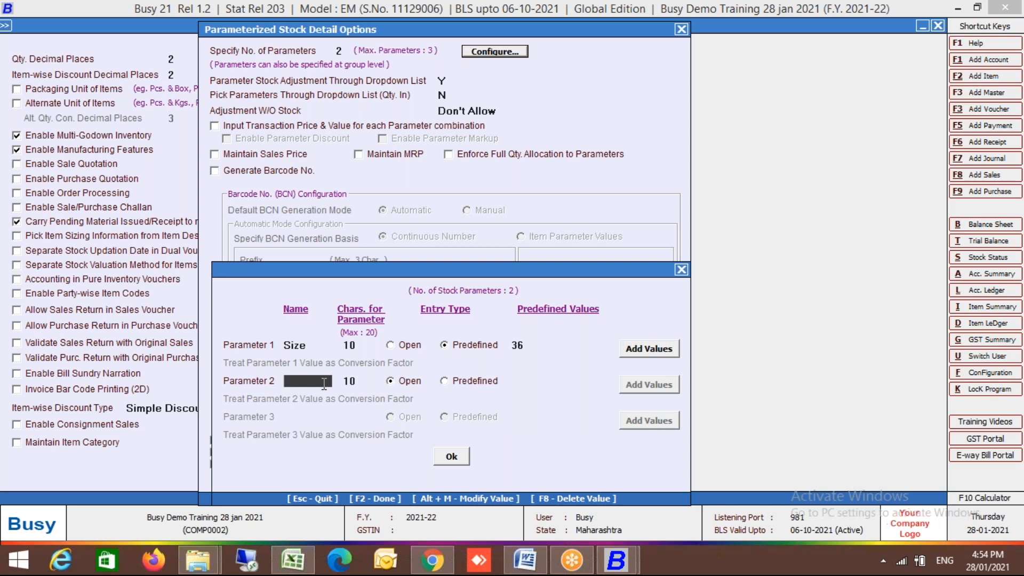
pyautogui.write('Color')
pyautogui.press('Return')
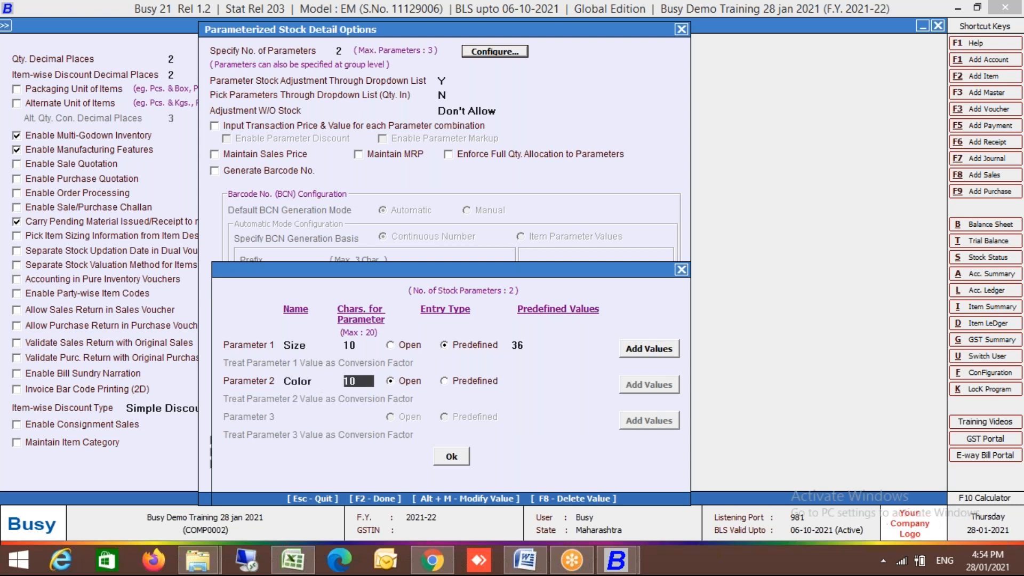
pyautogui.click(462, 383)
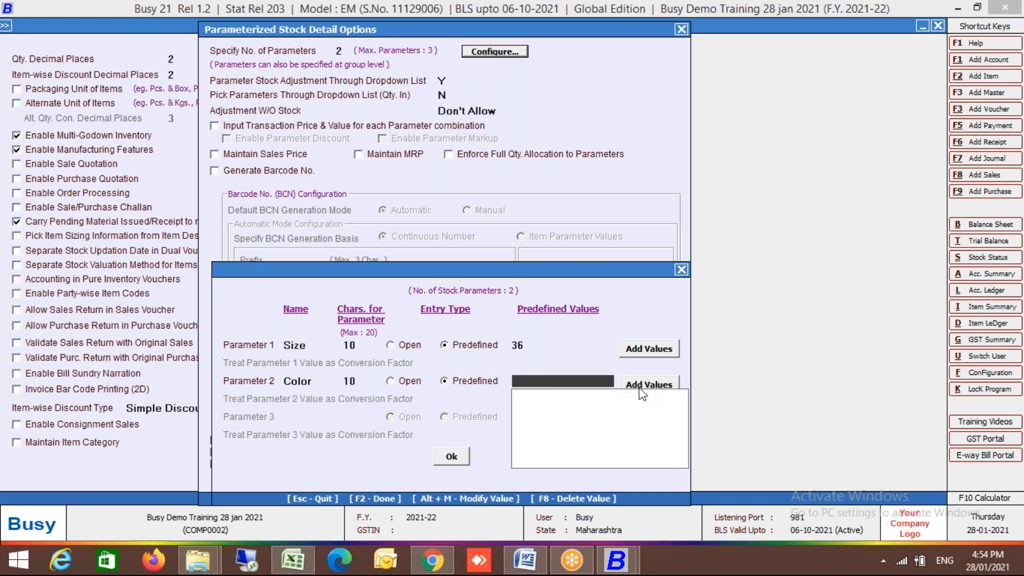
# - Add Red, Blue and Green as predefined values for the Color parameter
pyautogui.click(647, 393)
pyautogui.write('Red')
pyautogui.press('Return')
pyautogui.press('Return')
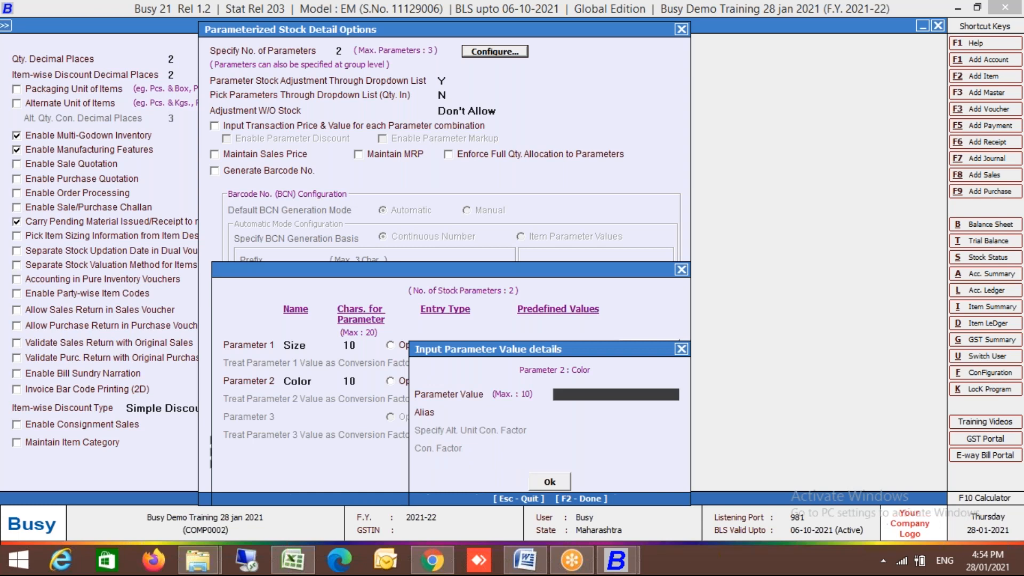
pyautogui.write('Blue')
pyautogui.press('Return')
pyautogui.press('Return')
pyautogui.press('Return')
pyautogui.write('Green')
pyautogui.press('Return')
pyautogui.press('Return')
pyautogui.press('Return')
pyautogui.press('Return')
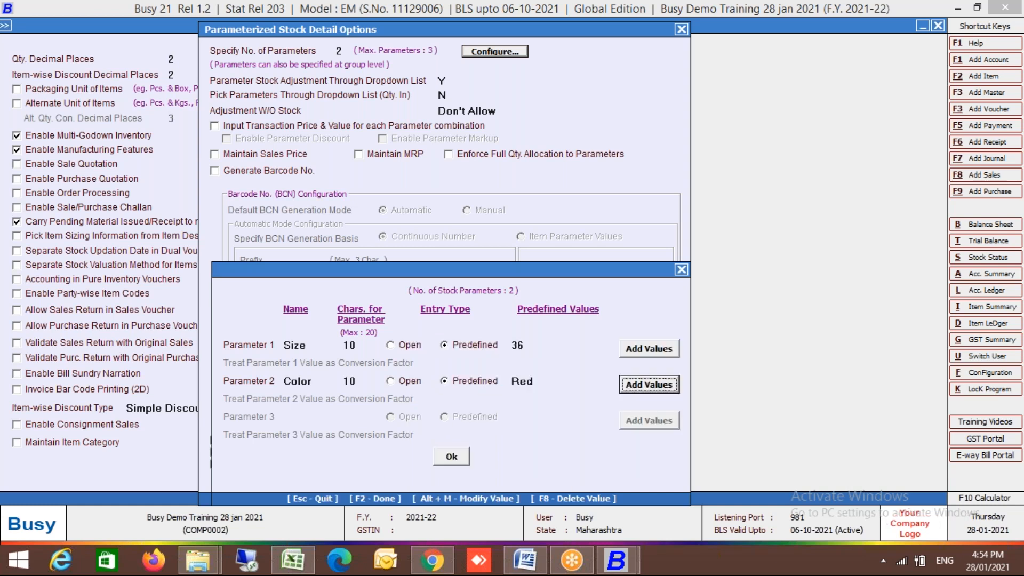
# - Add Black as another predefined value for the Color parameter
pyautogui.press('Return')
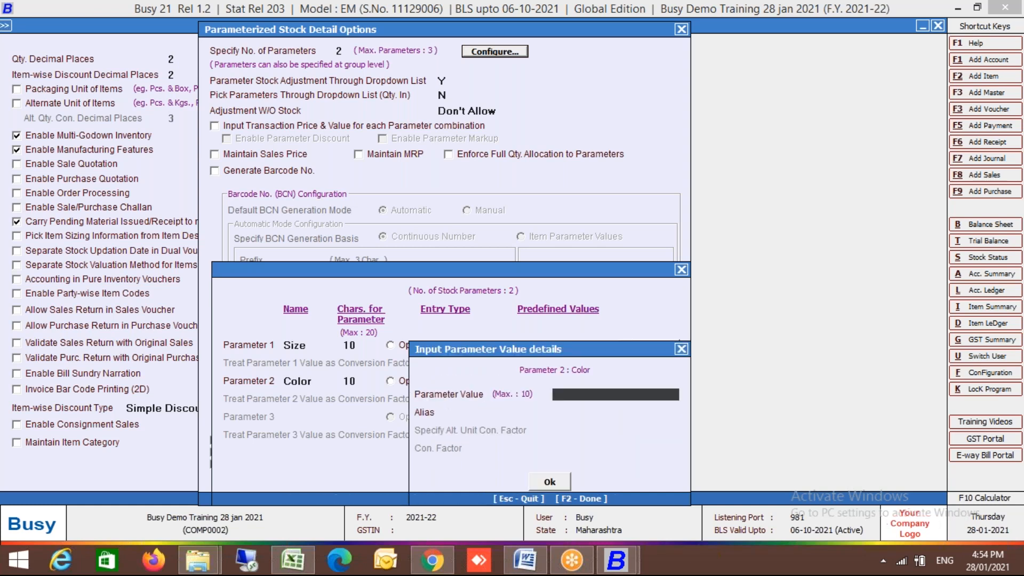
pyautogui.write('black')
pyautogui.press('Return')
pyautogui.press('Return')
pyautogui.press('Return')
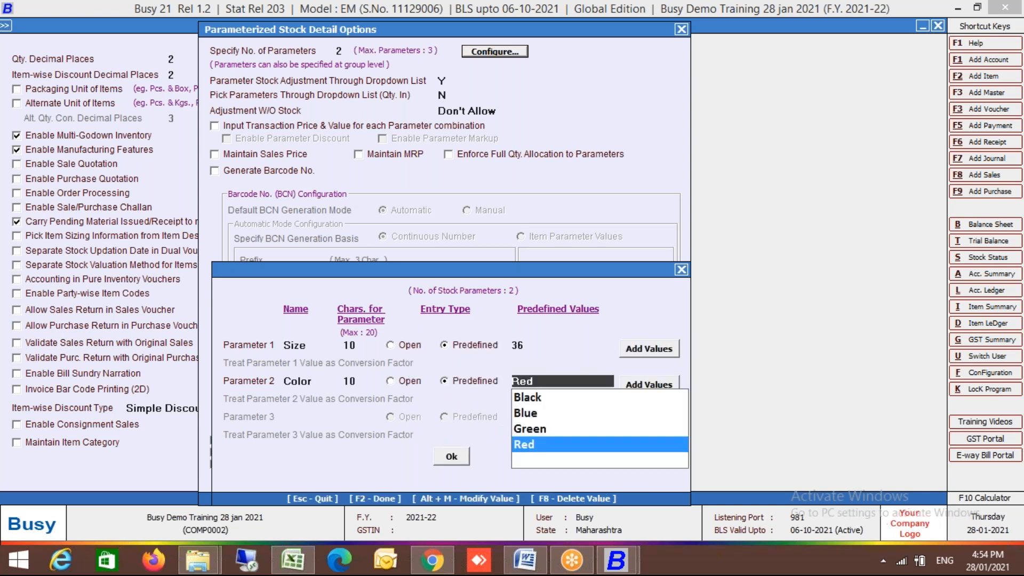
pyautogui.press('Return')
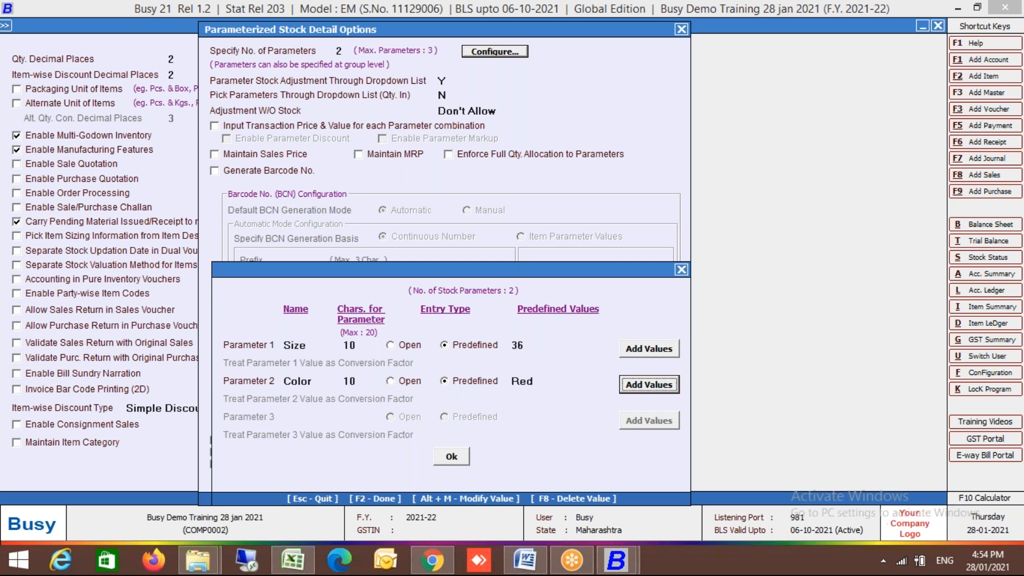
# - Save the parameterized stock configuration and the inventory settings, and return to the main menu
pyautogui.press('F2')
pyautogui.press('F2')
pyautogui.press('F2')
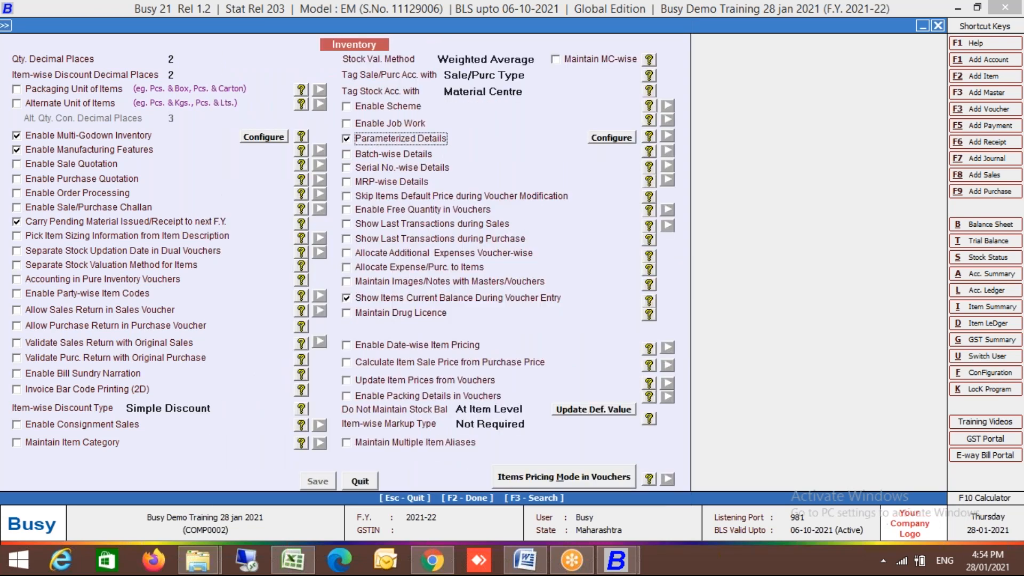
pyautogui.press('Escape')
# - Open a new purchase voucher for entry
pyautogui.press('Right')
pyautogui.press('Left')
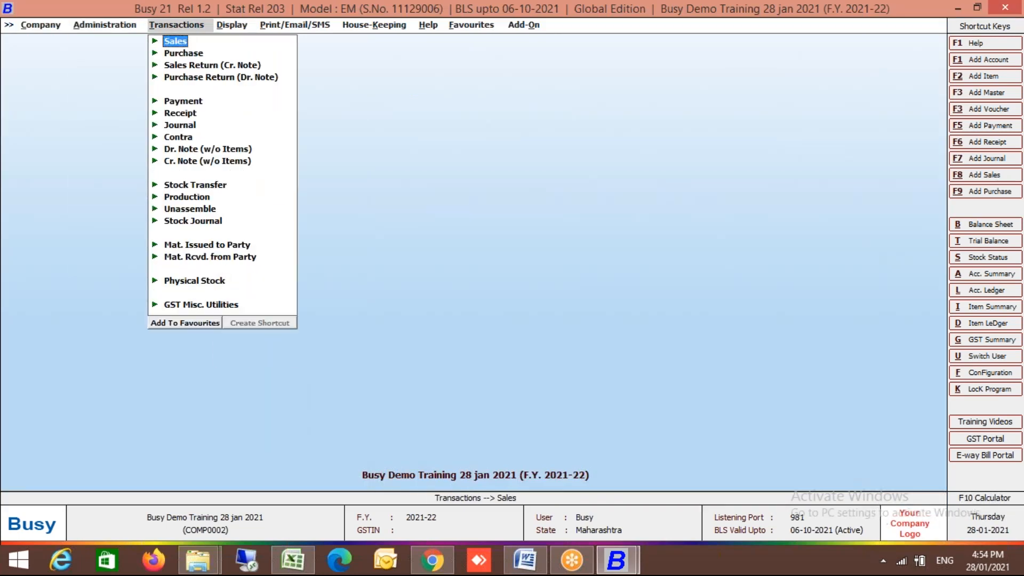
pyautogui.press('Right')
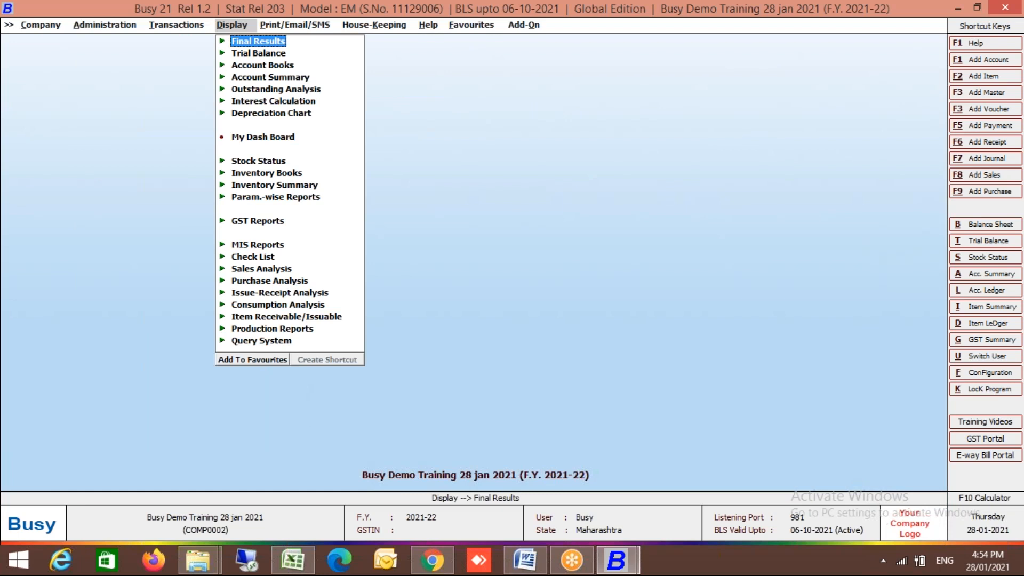
pyautogui.press('Left')
pyautogui.press('Down')
pyautogui.press('Return')
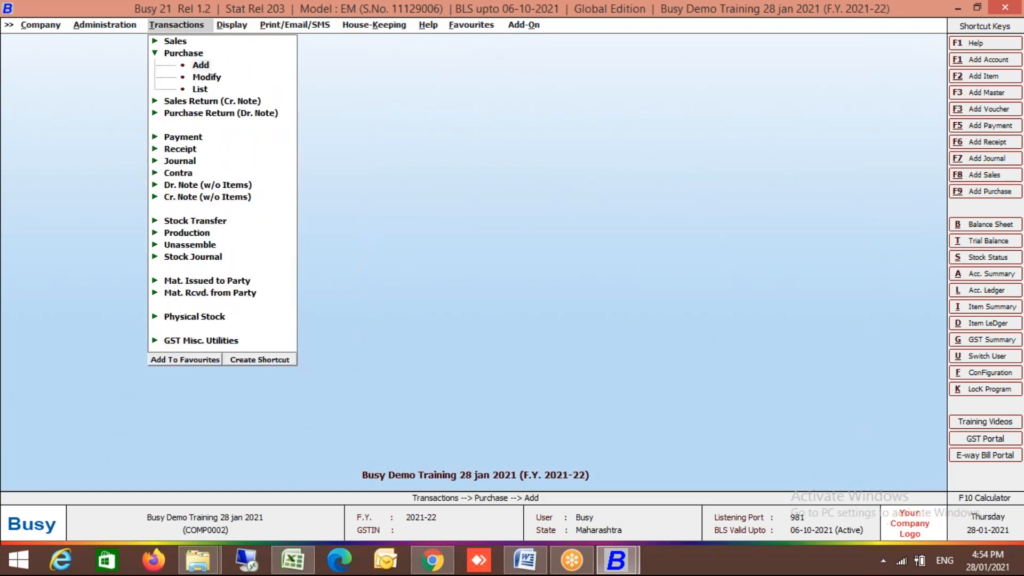
pyautogui.press('Return')
pyautogui.press('Return')
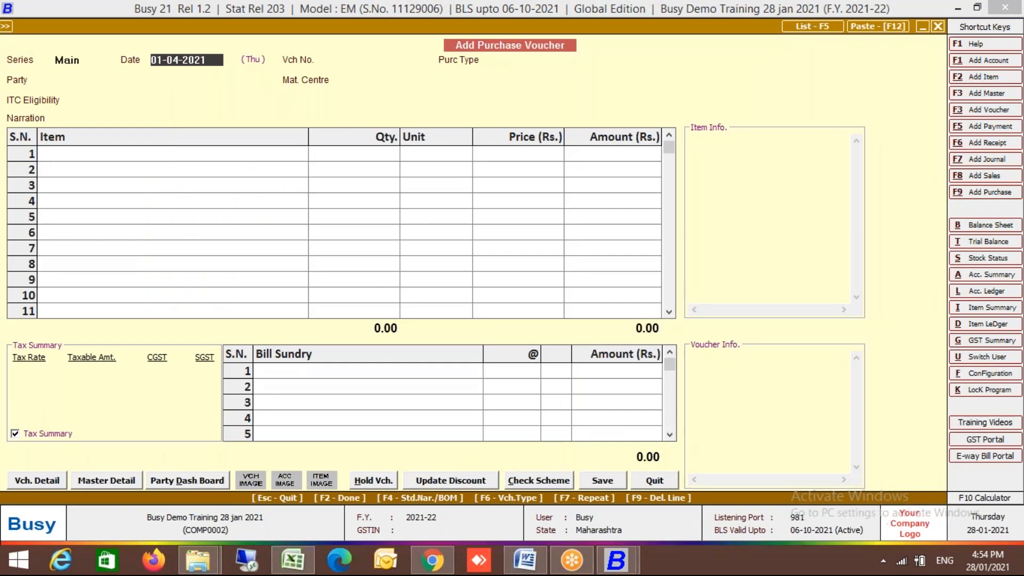
# - Keep the voucher date, enter voucher number 0001 and choose the purchase type L/GST-ItemWise
pyautogui.press('Return')
pyautogui.write('0001')
pyautogui.press('Return')
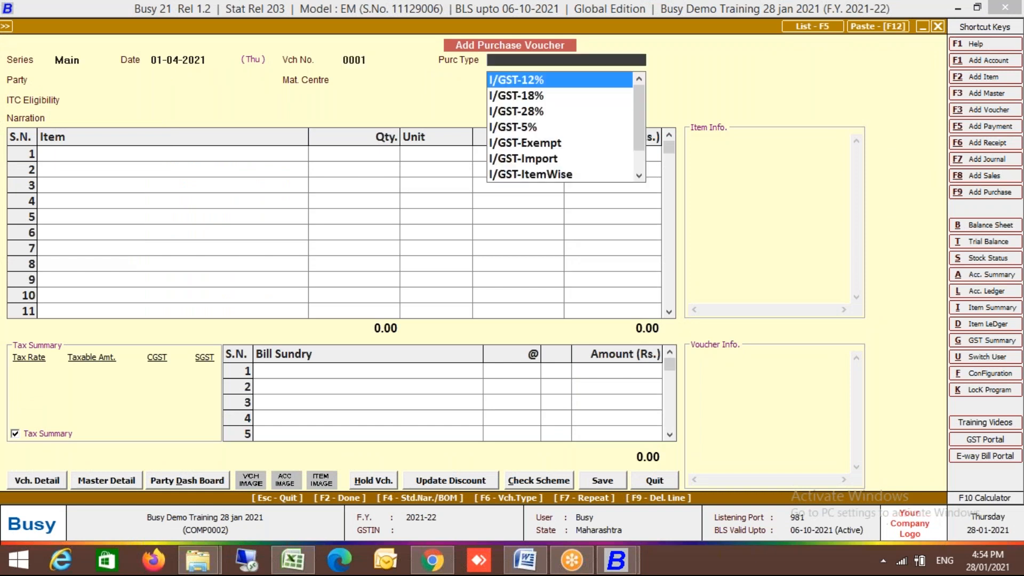
pyautogui.write('item')
pyautogui.press('Down')
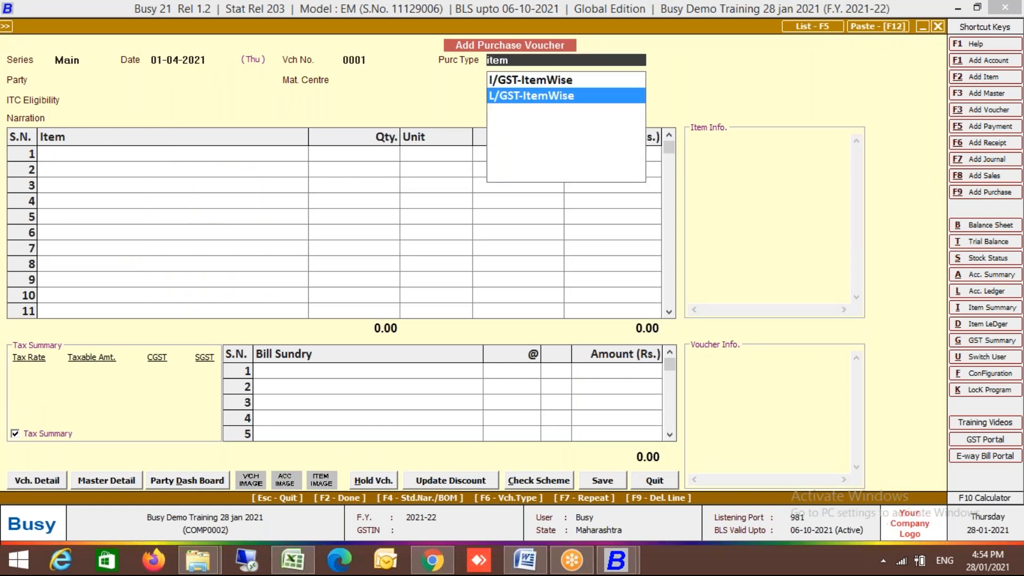
pyautogui.press('Return')
# - Set the party to Cash and the material centre to Main Store, keep ITC eligibility as Input Goods/Services, and leave the narration blank
pyautogui.press('Down')
pyautogui.press('Up')
pyautogui.press('Down')
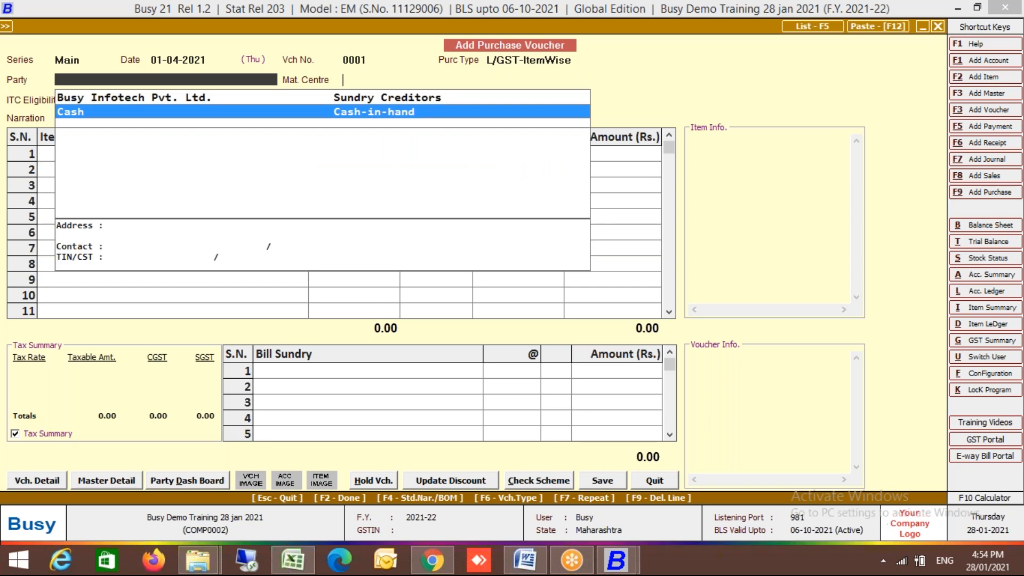
pyautogui.press('Return')
pyautogui.press('Return')
pyautogui.press('Return')
pyautogui.press('Return')
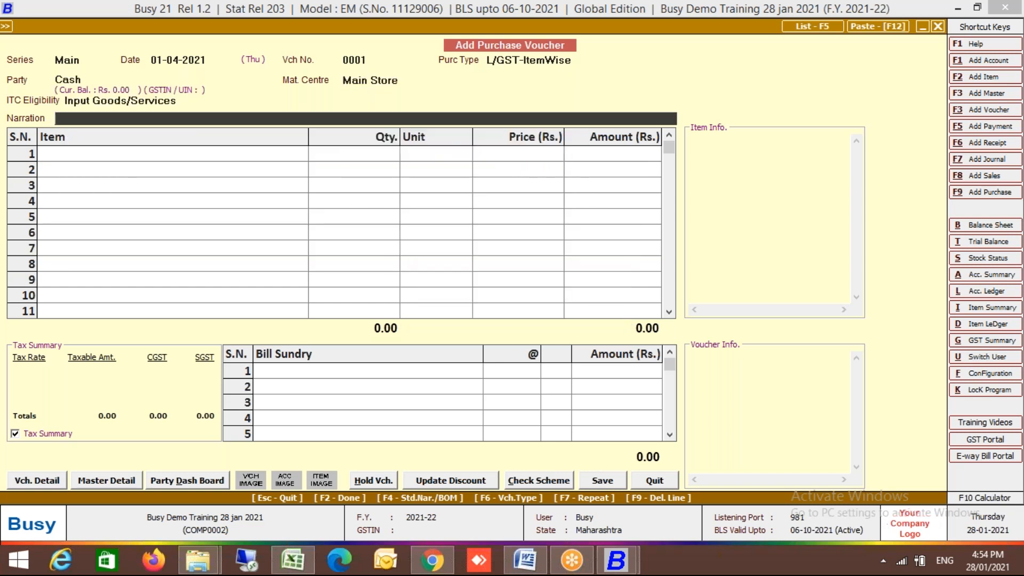
pyautogui.press('Return')
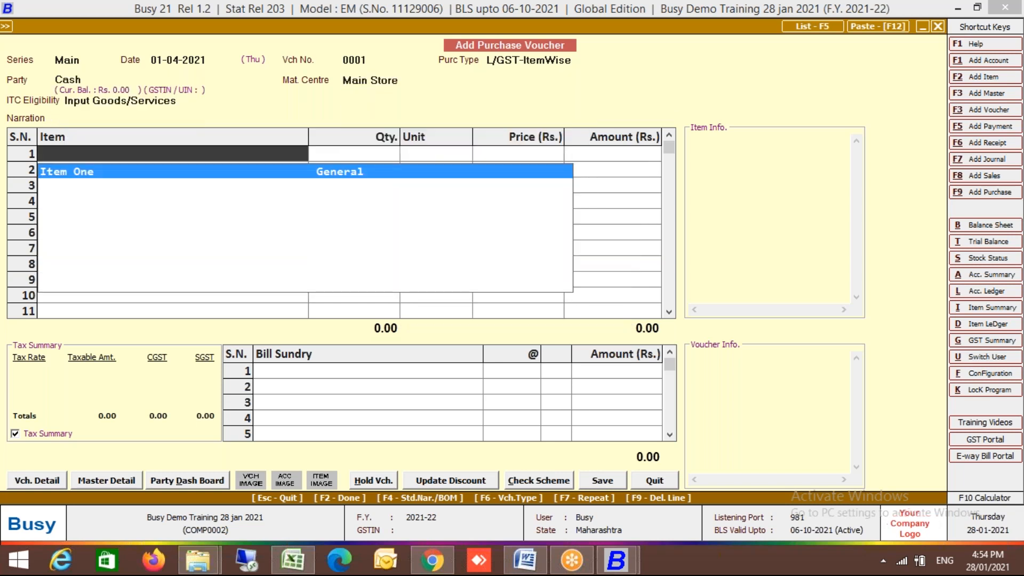
# - Create a new item master from the purchase voucher's first item row and name it Shirt 001
pyautogui.press('Escape')
pyautogui.press('F3')
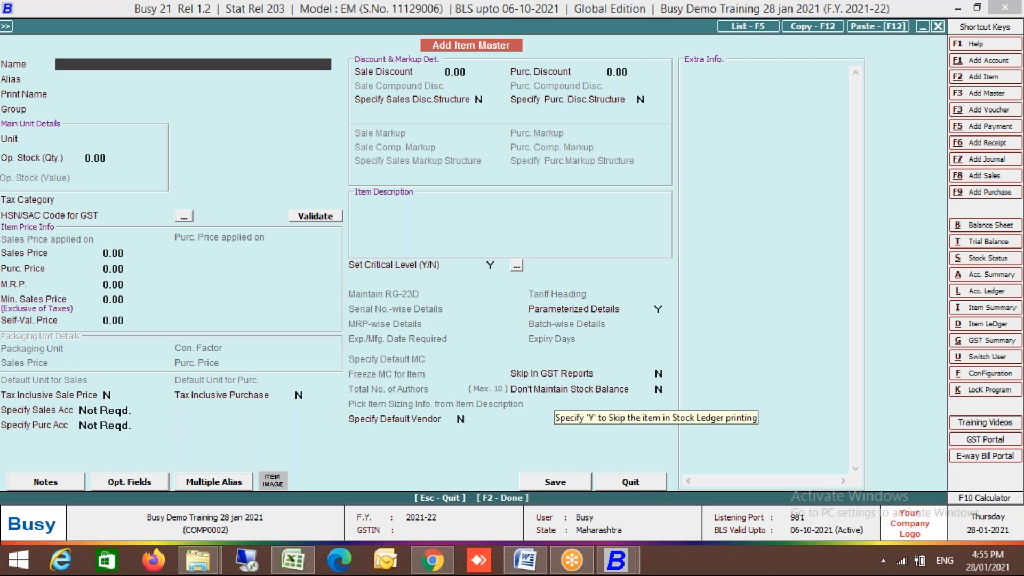
pyautogui.write('Shirt 001')
pyautogui.press('Return')
pyautogui.press('Return')
# - Change the new item's name to Shirt 1001 and enter the alias S1001
pyautogui.press('Up')
pyautogui.press('Up')
pyautogui.press('Up')
pyautogui.press('Right')
pyautogui.press('Right')
pyautogui.press('Right')
pyautogui.press('Right')
pyautogui.press('Right')
pyautogui.press('Right')
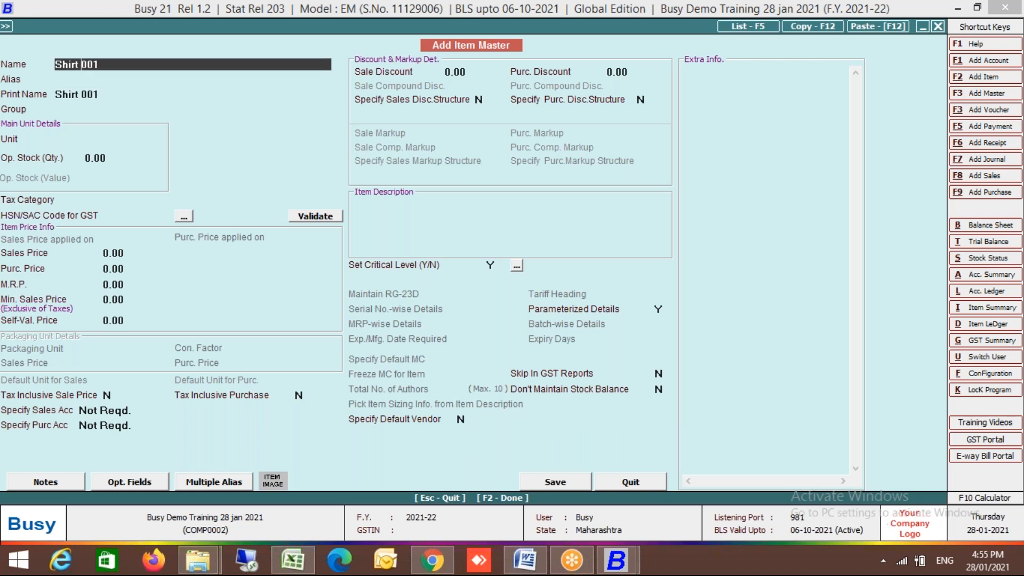
pyautogui.write('1')
pyautogui.press('Return')
pyautogui.write('S1001')
pyautogui.press('Return')
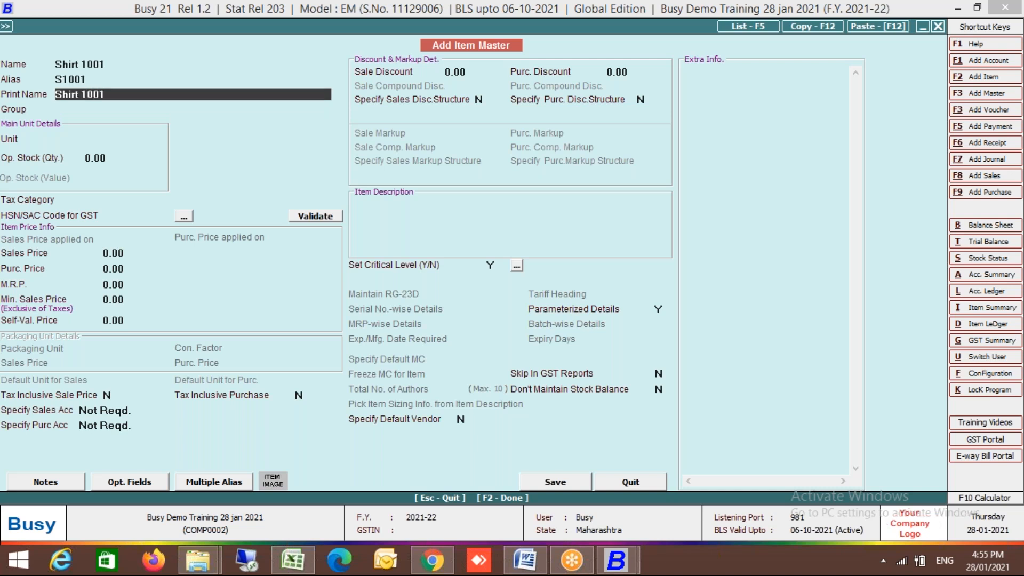
# - Create and save a primary item group named Shirt for the item, using the default parameterized stock configuration
pyautogui.press('Return')
pyautogui.press('F3')
pyautogui.write('Shirt')
pyautogui.press('Return')
pyautogui.press('Return')
pyautogui.write('Y')
pyautogui.press('Return')
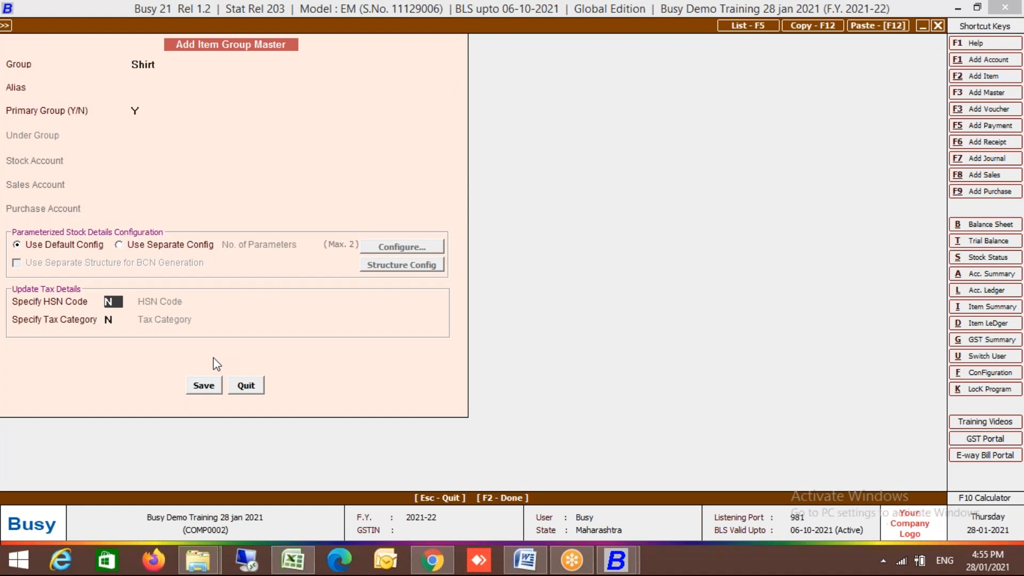
pyautogui.click(204, 385)
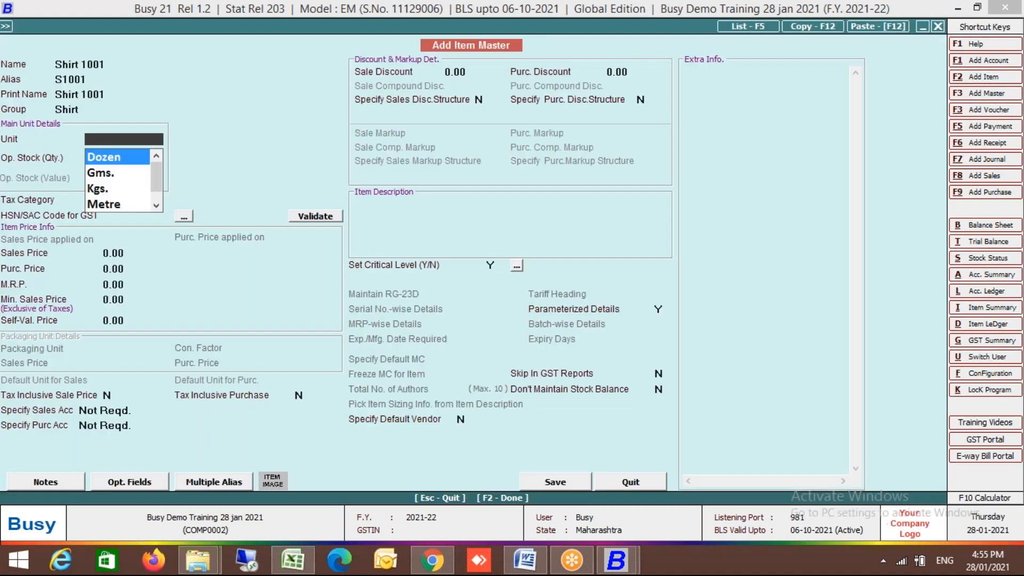
# - Set the main unit of item Shirt 1001 to Pcs
pyautogui.press('Down')
pyautogui.press('Down')
pyautogui.press('Down')
pyautogui.press('Up')
pyautogui.press('Up')
pyautogui.press('Up')
pyautogui.press('Down')
pyautogui.press('Down')
pyautogui.press('Down')
pyautogui.press('Down')
pyautogui.press('Return')
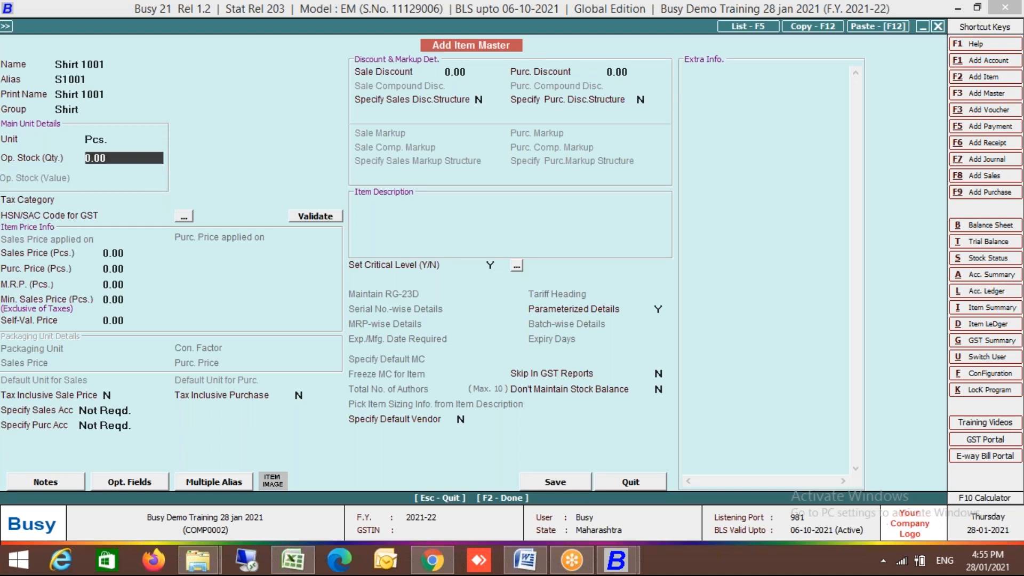
# - Leave the opening stock at zero and start a new tax category named Garment with the type Goods
pyautogui.press('Return')
pyautogui.press('Down')
pyautogui.press('Down')
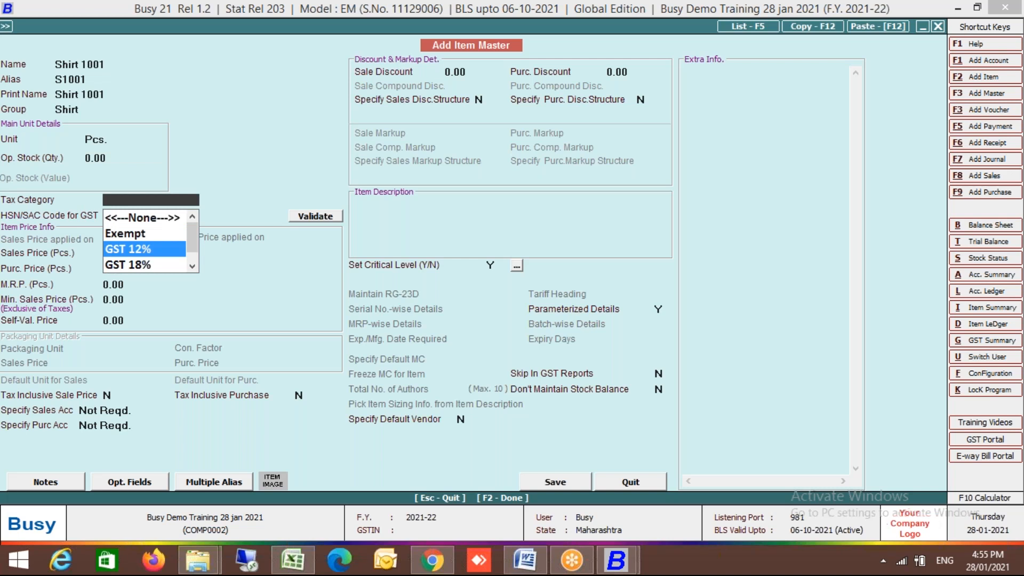
pyautogui.press('Return')
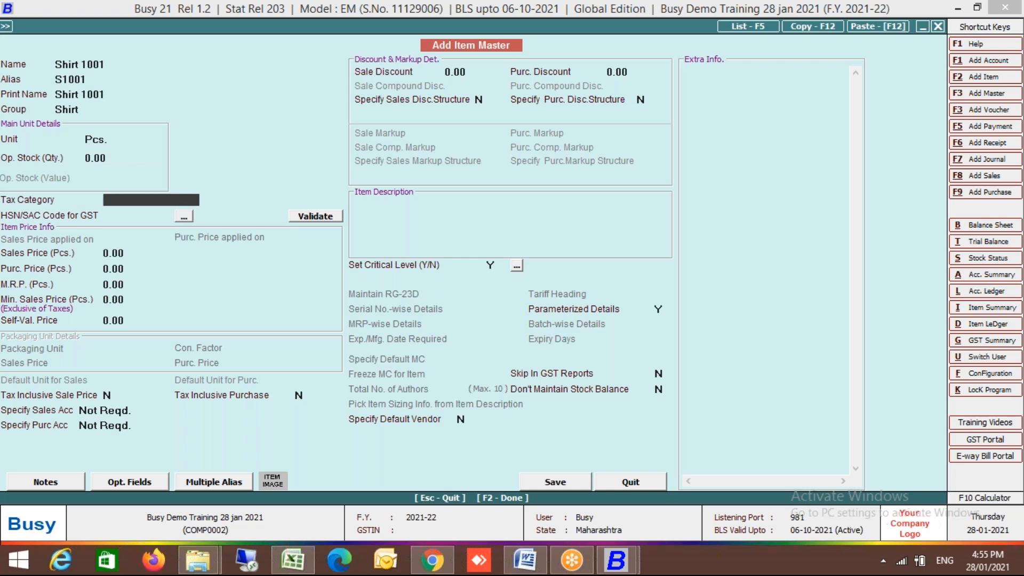
pyautogui.press('F3')
pyautogui.write('Garment')
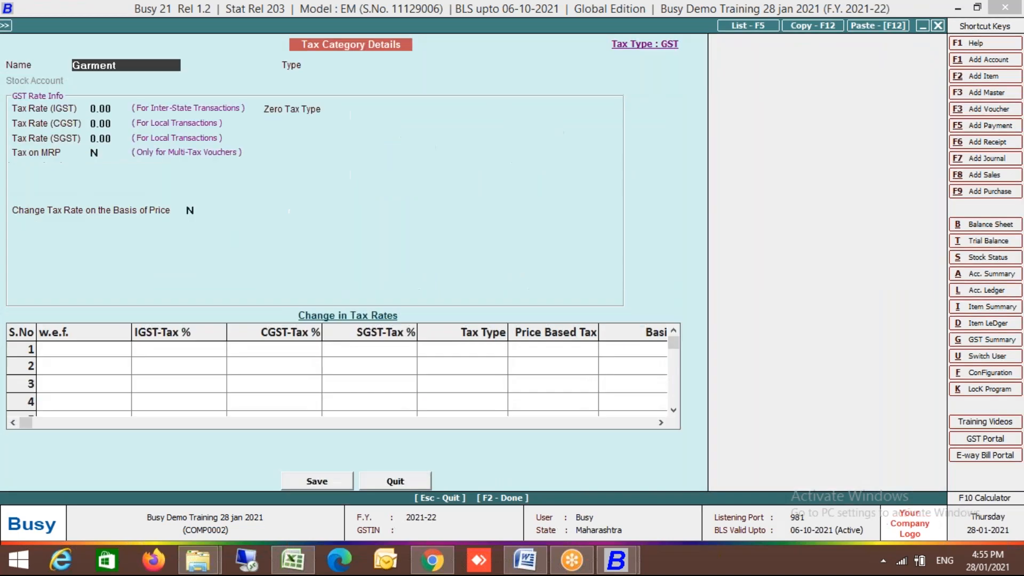
pyautogui.press('Return')
pyautogui.press('Return')
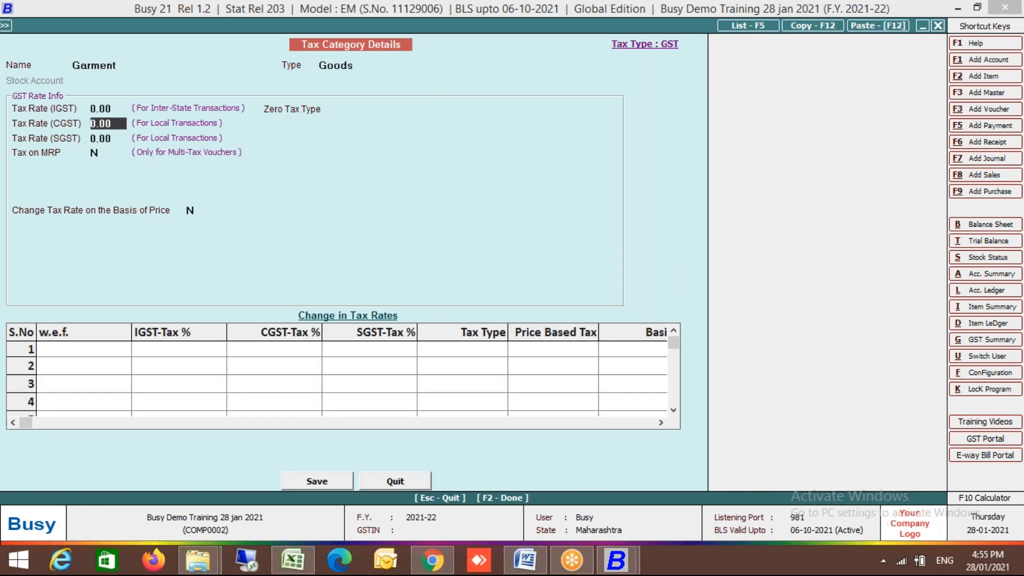
# - Set the Garment category's IGST rate to 5%, accepting 2.50% each for CGST and SGST
pyautogui.write('5')
pyautogui.press('Return')
pyautogui.press('Return')
pyautogui.press('Return')
pyautogui.press('Return')
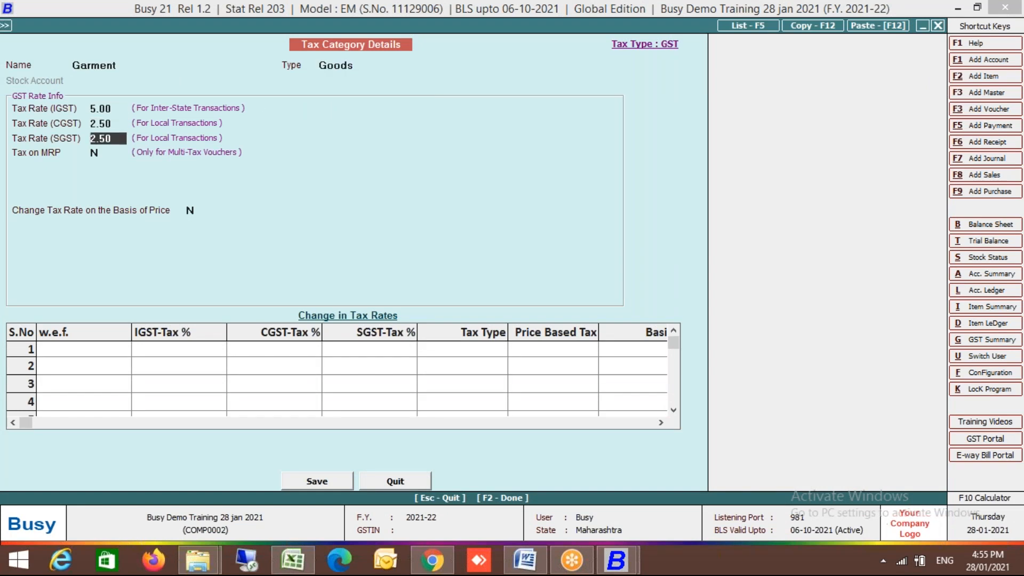
# - Enable price-based tax rate change for the Garment category, applying when the Nett. Price is >= 1000
pyautogui.write('y')
pyautogui.press('Return')
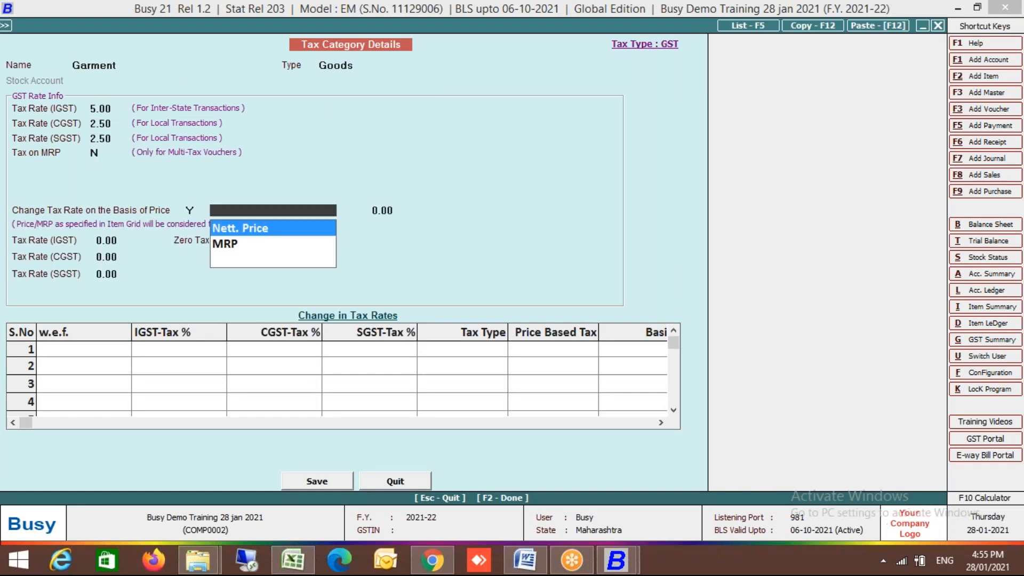
pyautogui.press('Down')
pyautogui.press('Up')
pyautogui.press('Return')
pyautogui.press('Down')
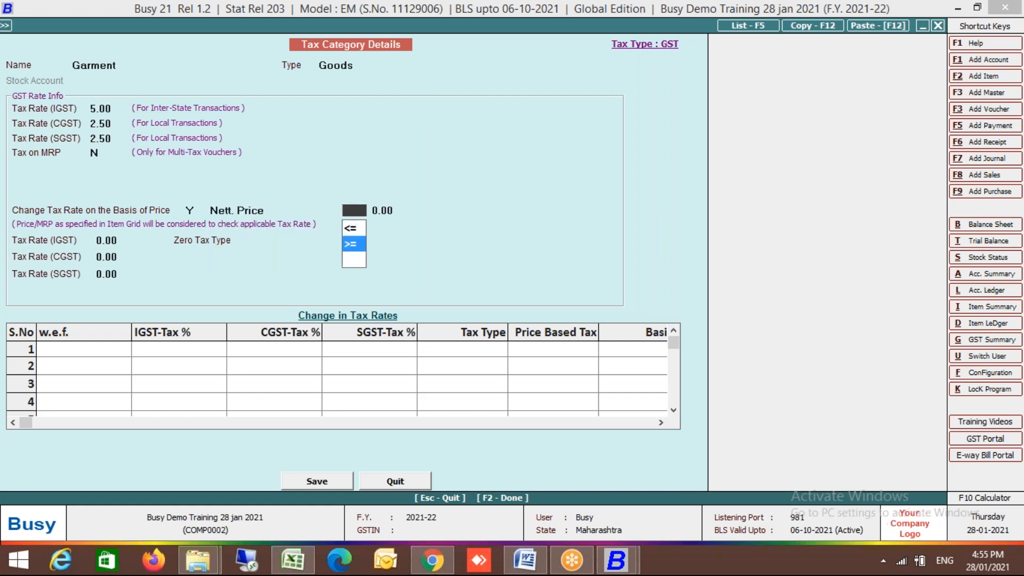
pyautogui.press('Return')
pyautogui.write('1000')
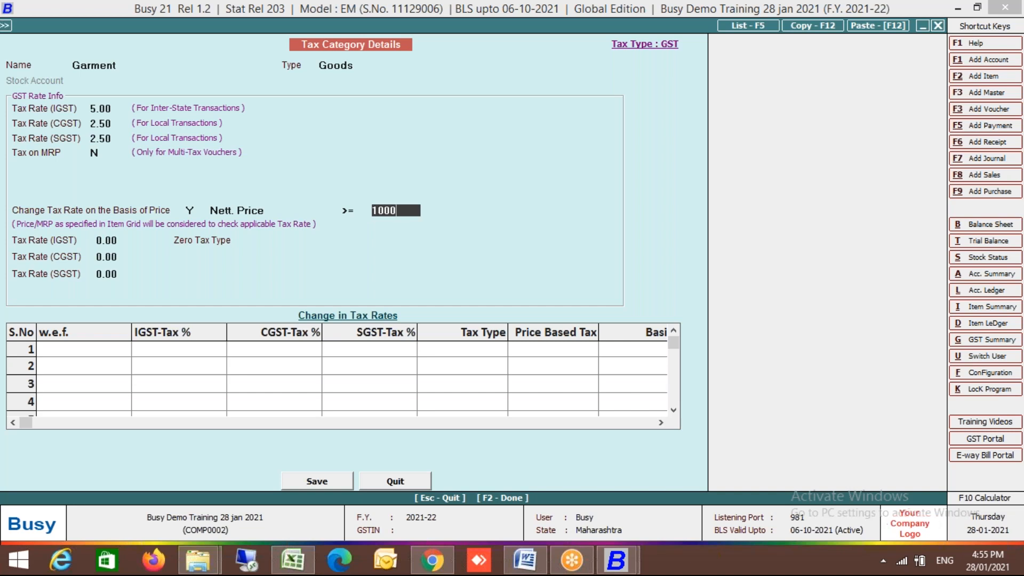
# - Set the price-based IGST rate to 12%, accept 6% each for CGST and SGST, and save the Garment tax category
pyautogui.press('Return')
pyautogui.write('12')
pyautogui.press('Return')
pyautogui.press('Return')
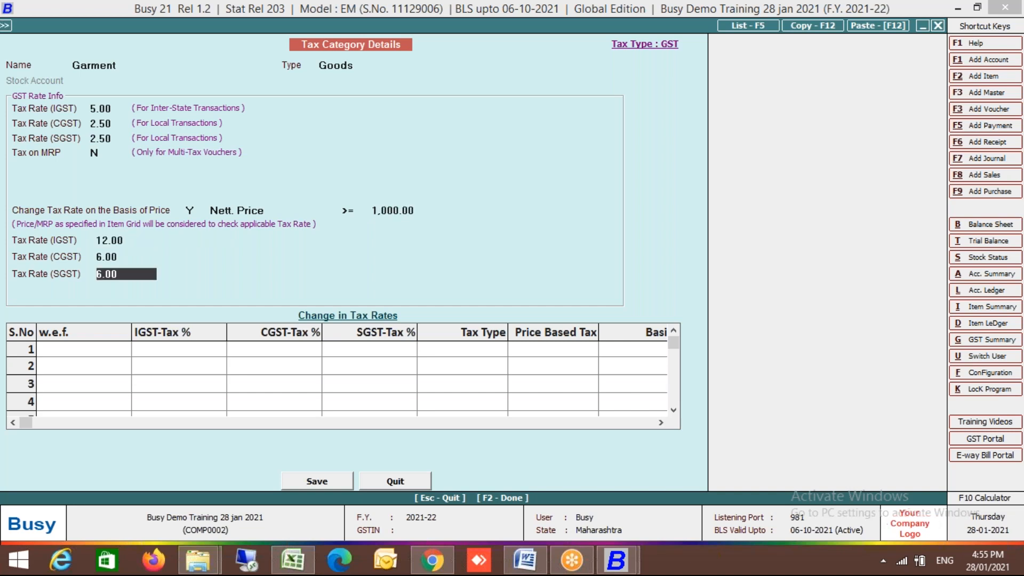
pyautogui.press('Return')
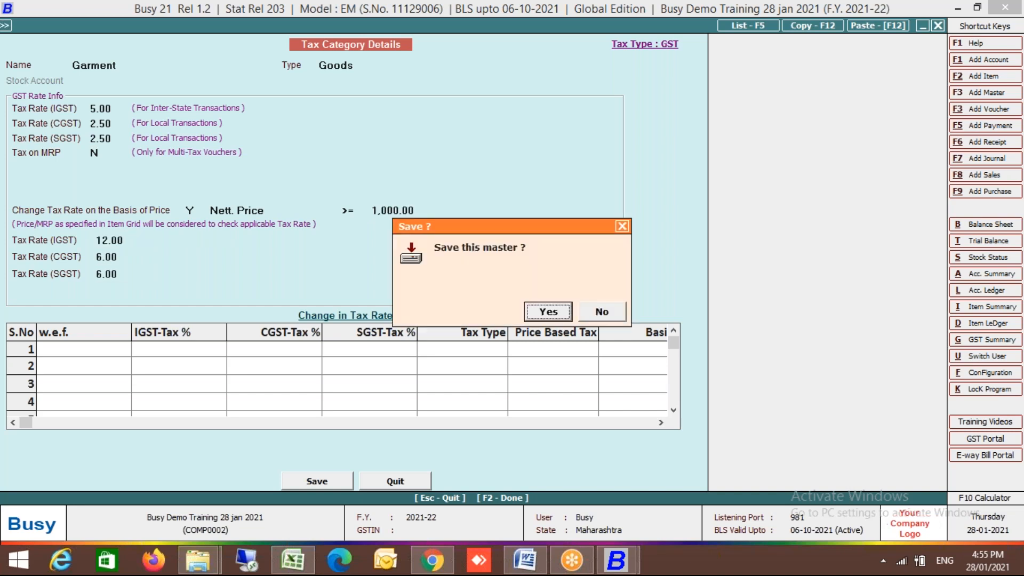
pyautogui.press('Return')
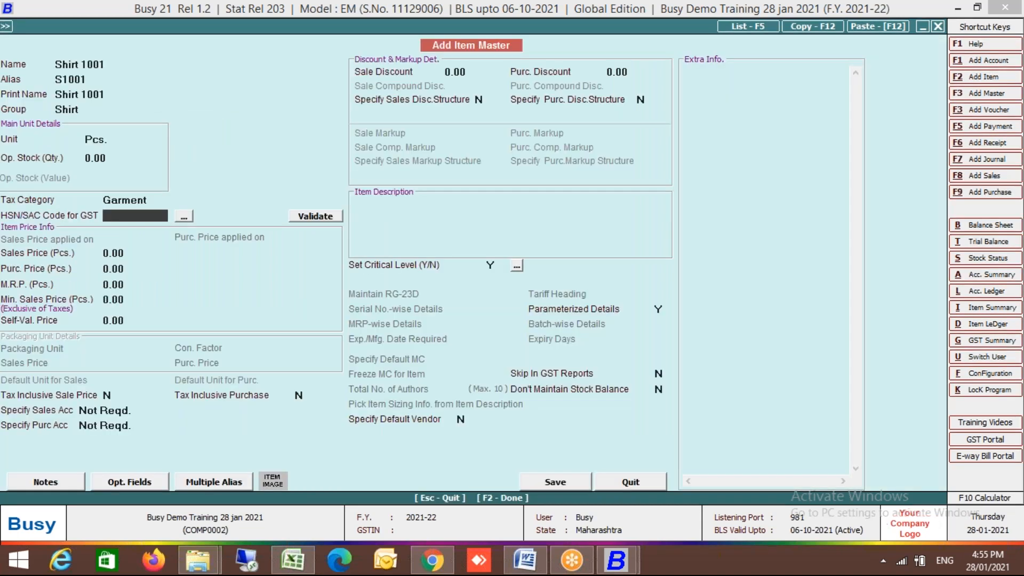
# - Enter HSN/SAC code 7677 for Shirt 1001, leave its prices at zero, and save the item master
pyautogui.press('Return')
pyautogui.press('Up')
pyautogui.write('7677')
pyautogui.press('Return')
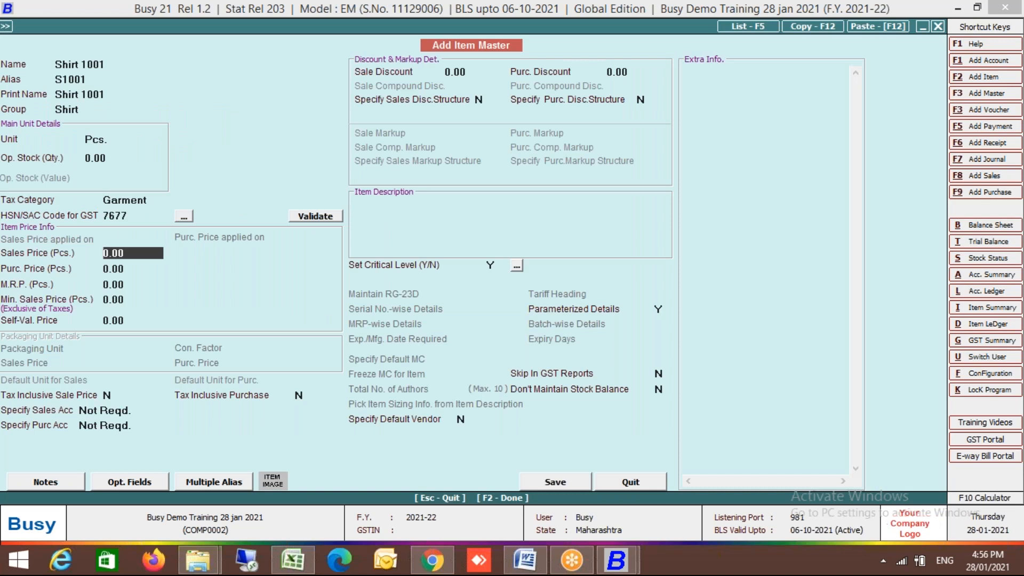
pyautogui.press('Return')
pyautogui.press('Return')
pyautogui.press('Return')
pyautogui.press('F2')
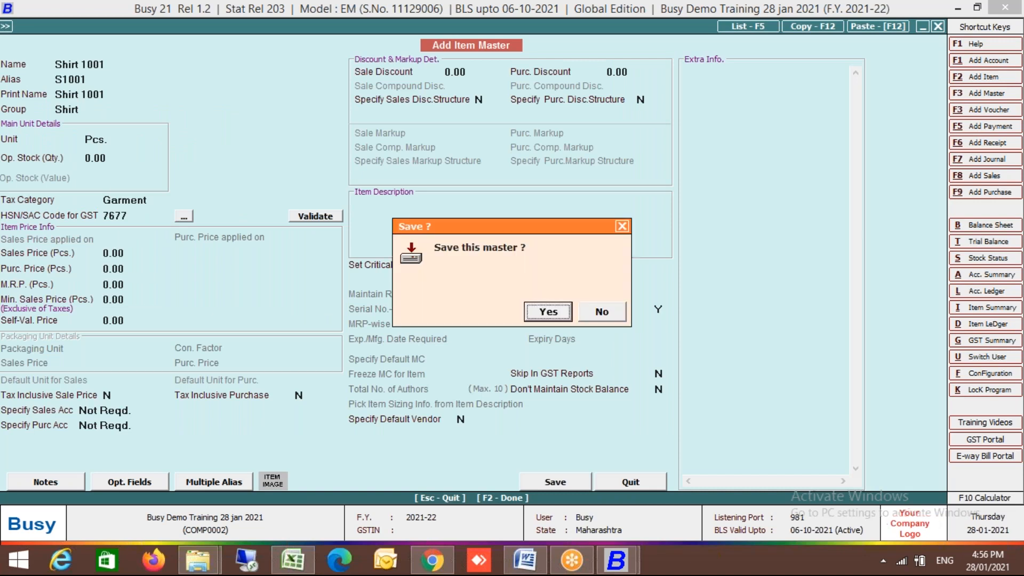
pyautogui.press('Return')
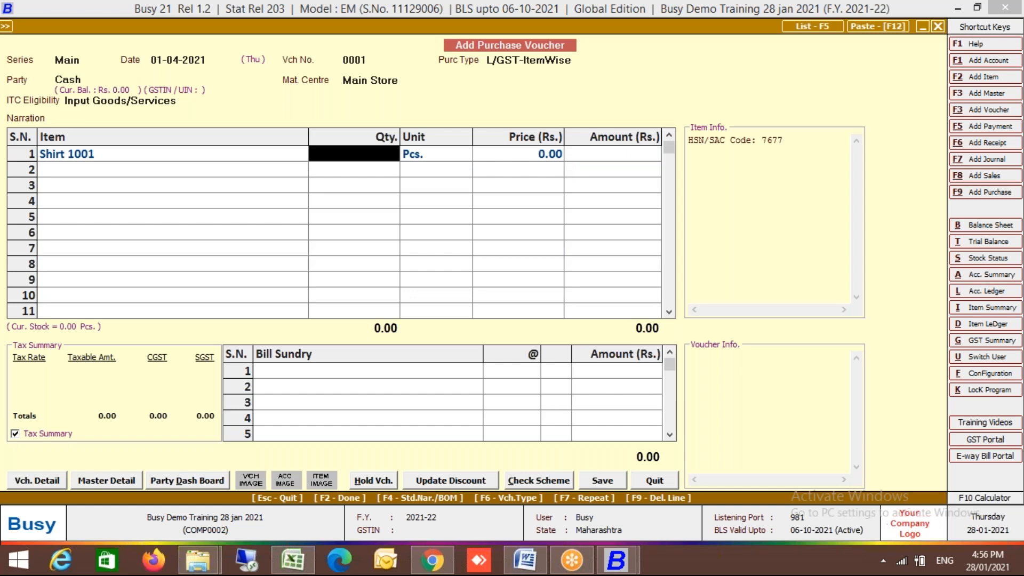
# - Open the parameterized stock details for Shirt 1001 in the purchase voucher and enter size 36, Black, quantity 10
pyautogui.press('Return')
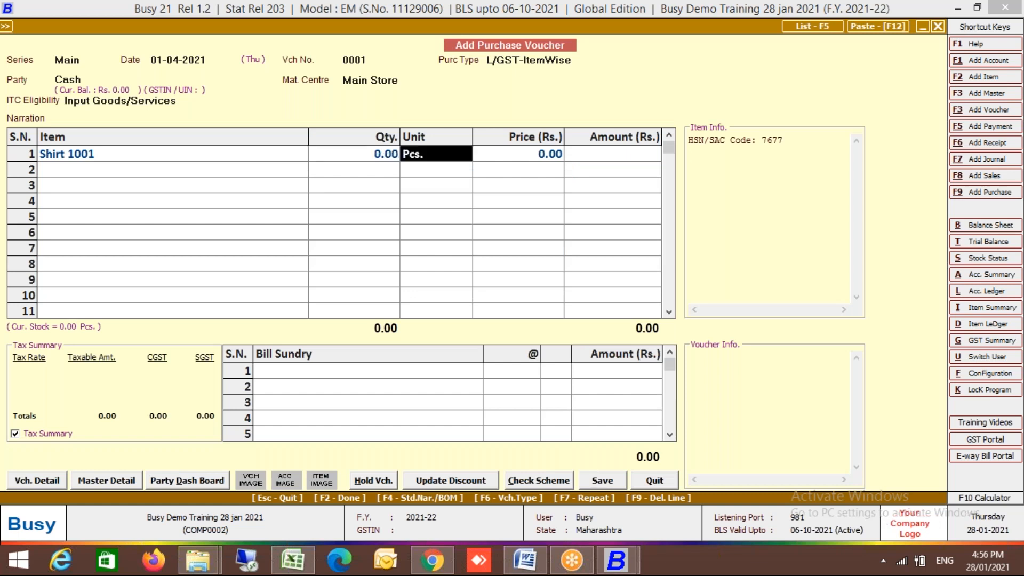
pyautogui.press('Return')
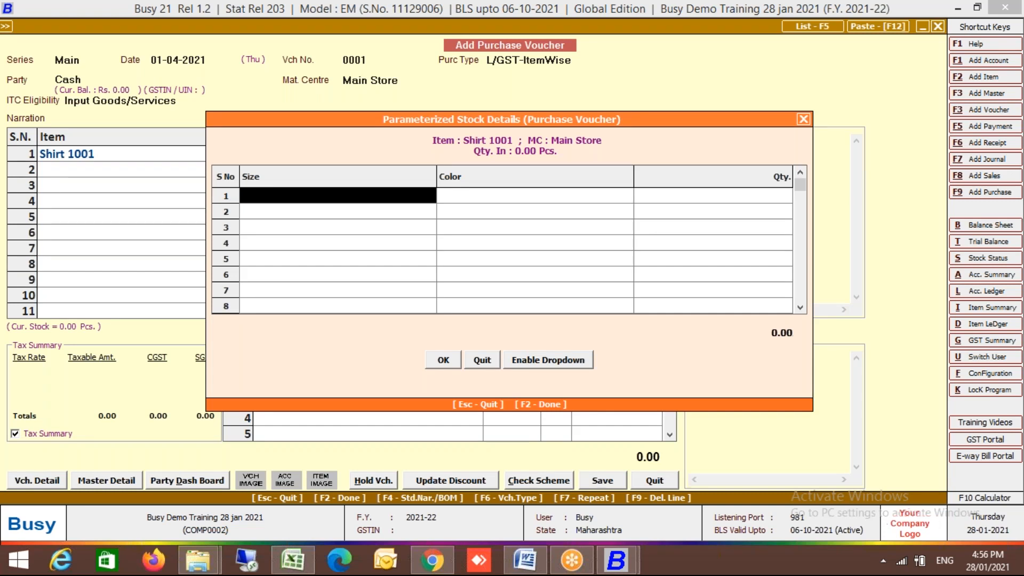
pyautogui.press('Return')
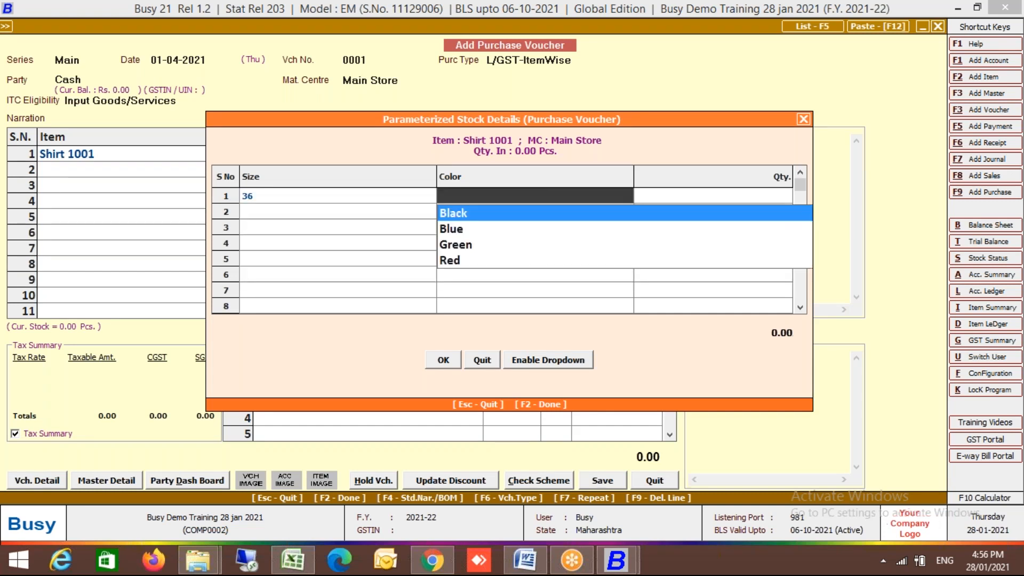
pyautogui.press('Return')
pyautogui.write('10')
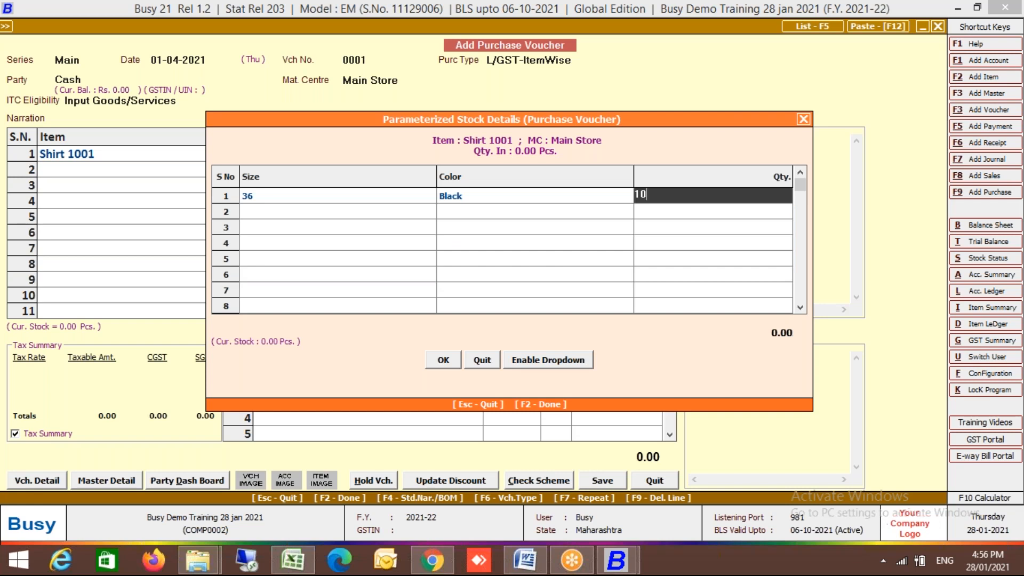
pyautogui.press('Return')
# - Add a second parameter row with size 38, color Black and quantity 10
pyautogui.press('Down')
pyautogui.press('Return')
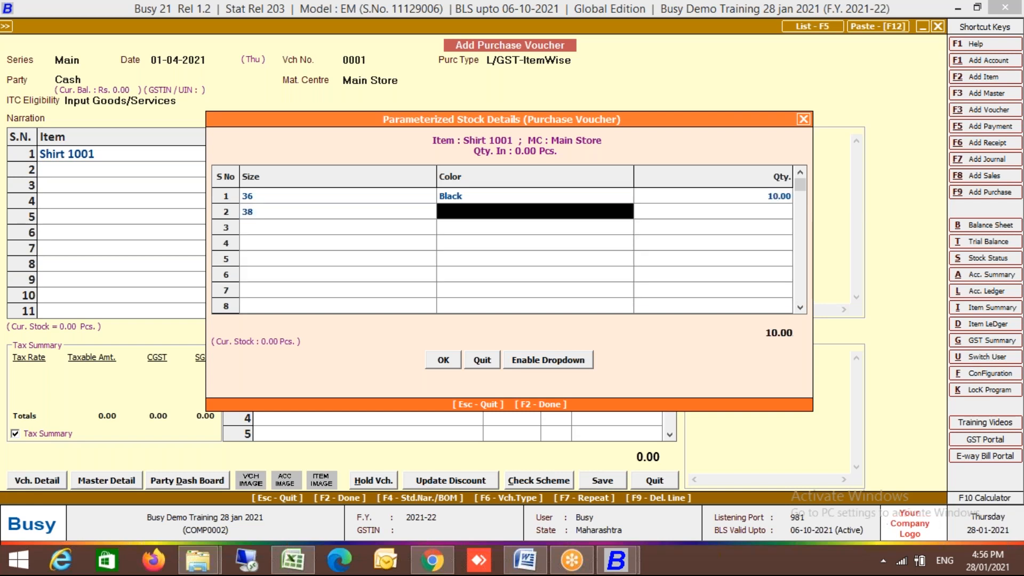
pyautogui.press('Down')
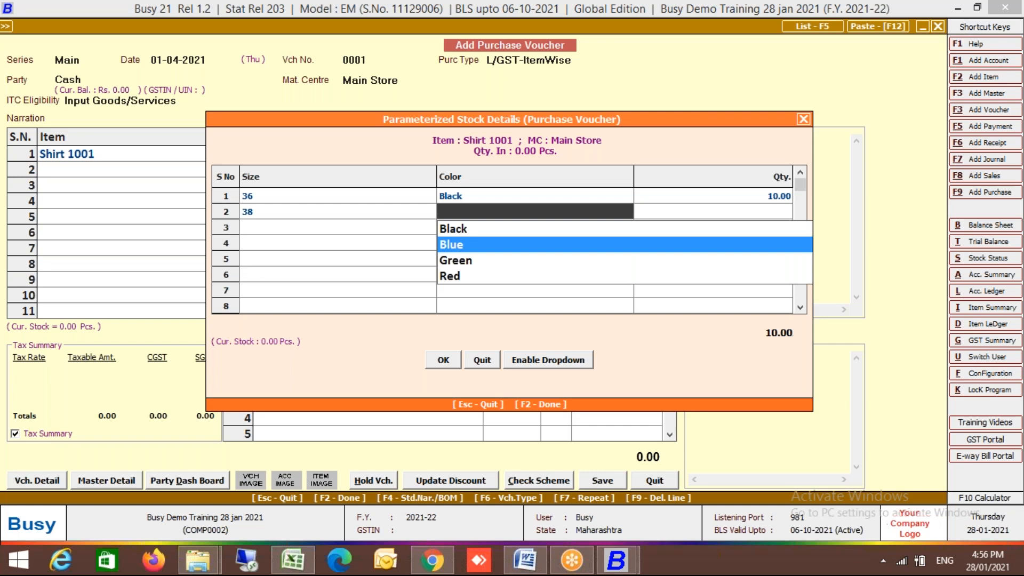
pyautogui.press('Up')
pyautogui.press('Return')
pyautogui.write('10')
pyautogui.press('Return')
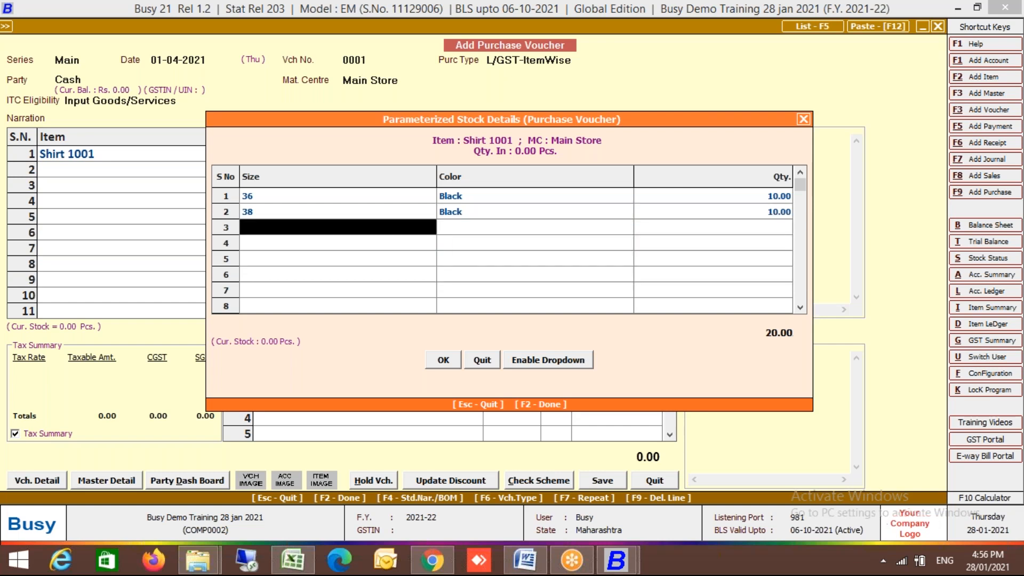
# - Add a third parameter row with size 36, color Blue and quantity 10
pyautogui.press('Return')
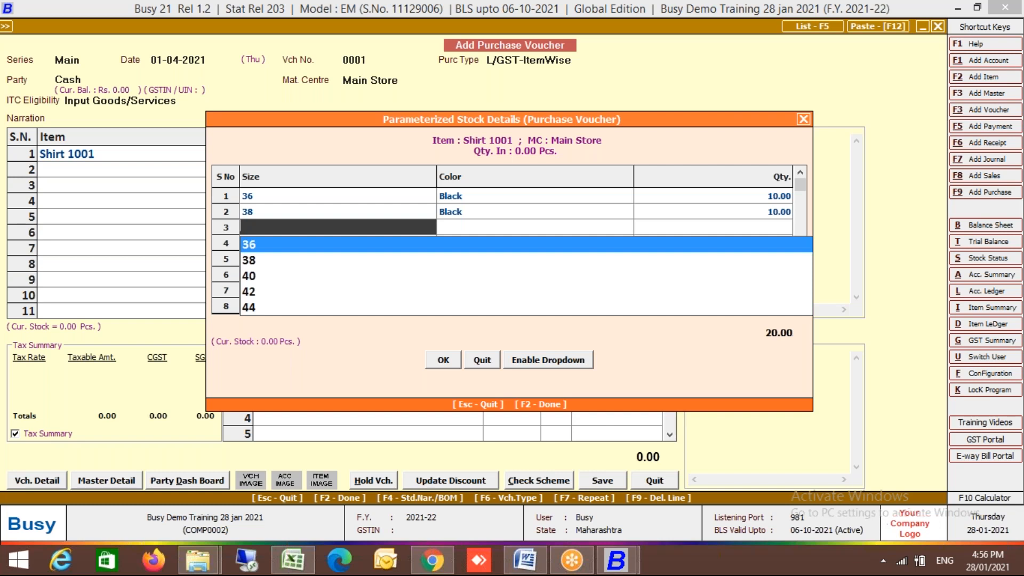
pyautogui.press('Return')
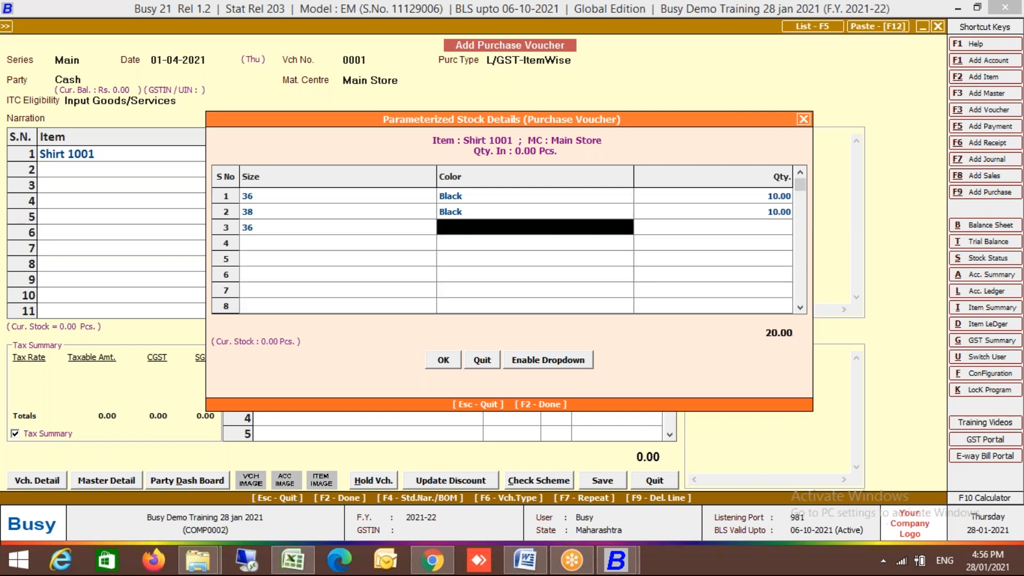
pyautogui.press('Return')
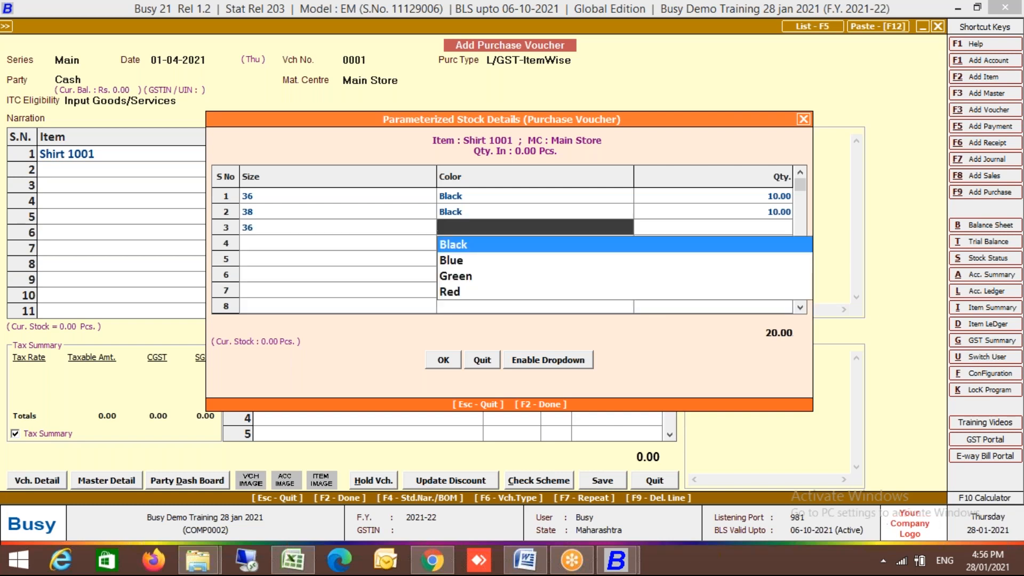
pyautogui.press('Down')
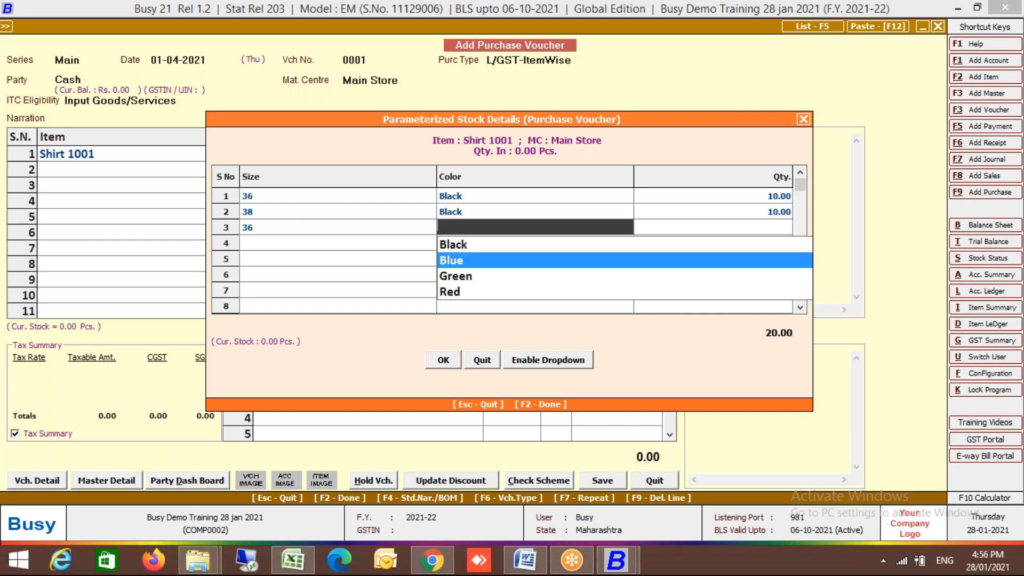
pyautogui.press('Return')
pyautogui.write('10')
pyautogui.press('Return')
# - Add a fourth parameter row with size 38, color Blue and quantity 10
pyautogui.press('Return')
pyautogui.press('Down')
pyautogui.press('Return')
pyautogui.press('Return')
pyautogui.press('Down')
pyautogui.press('Return')
pyautogui.write('10')
pyautogui.press('Return')
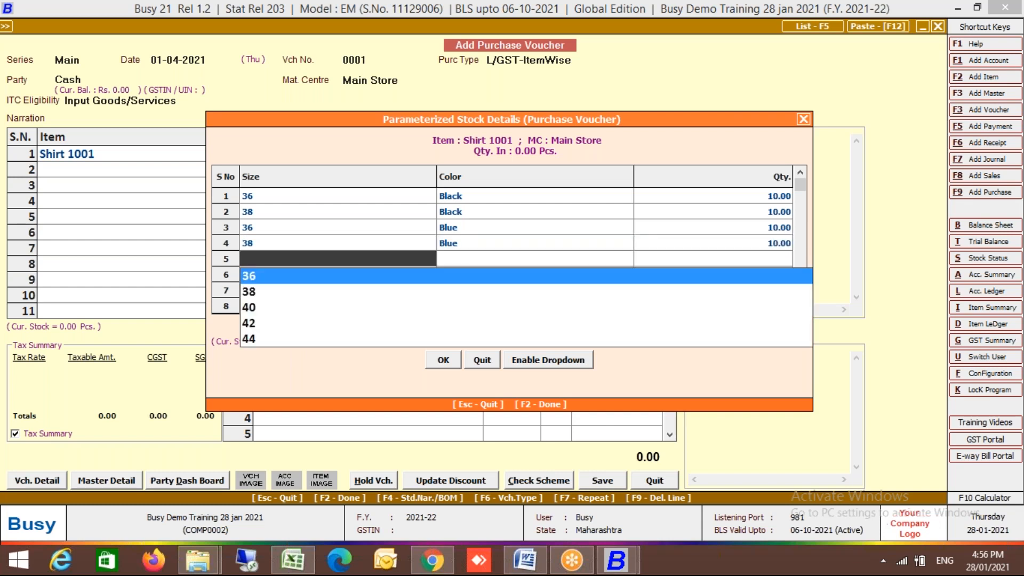
# - Add a fifth parameter row with size 36, color Green and quantity 10
pyautogui.press('Down')
pyautogui.press('Down')
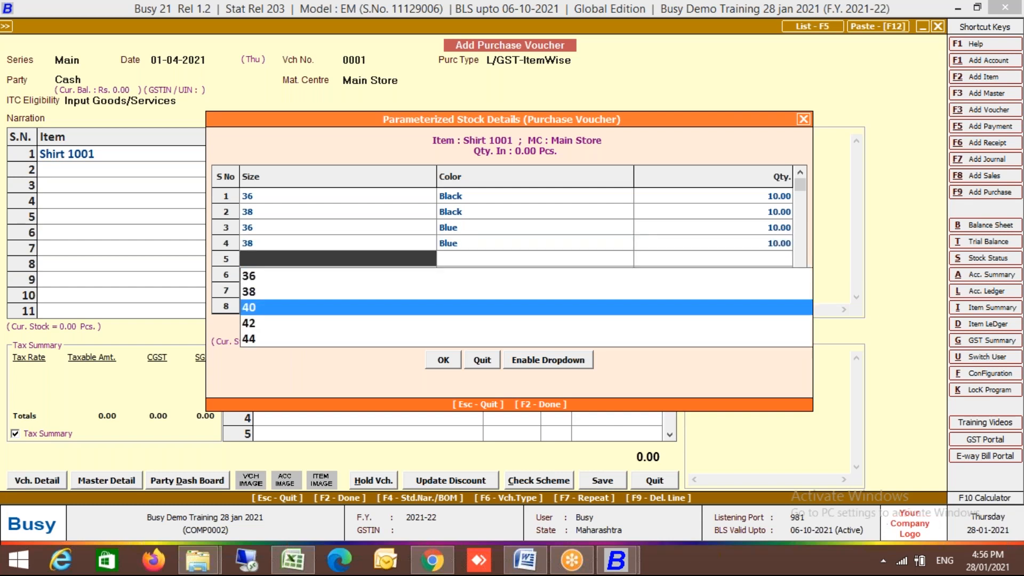
pyautogui.press('Up')
pyautogui.press('Up')
pyautogui.press('Return')
pyautogui.press('Down')
pyautogui.press('Down')
pyautogui.press('Return')
pyautogui.write('10')
pyautogui.press('Return')
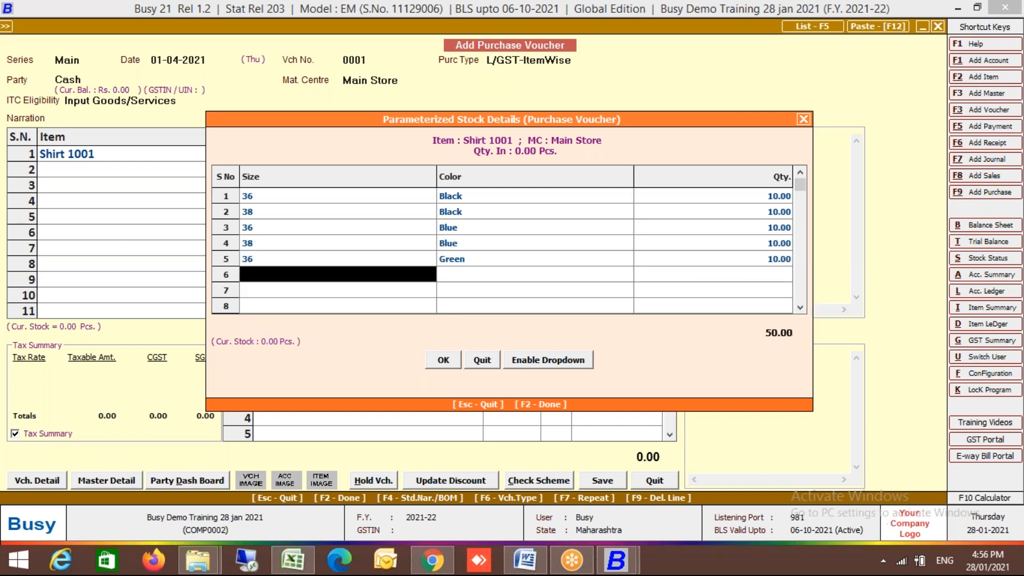
# - Add a sixth parameter row with size 38, color Green and quantity 10, and accept the parameterized stock details
pyautogui.press('Down')
pyautogui.press('Return')
pyautogui.press('Down')
pyautogui.press('Down')
pyautogui.press('Return')
pyautogui.write('10')
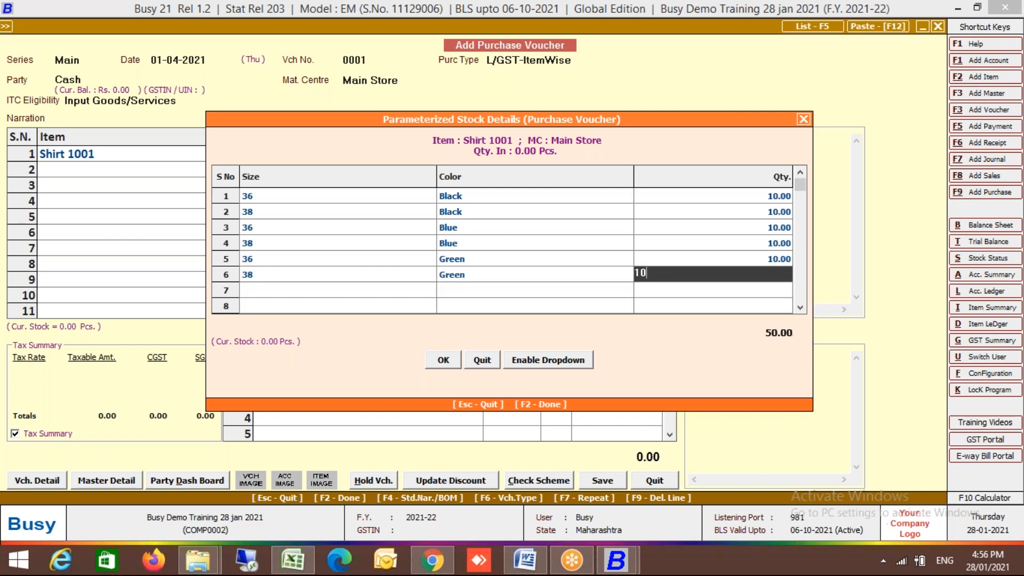
pyautogui.press('Return')
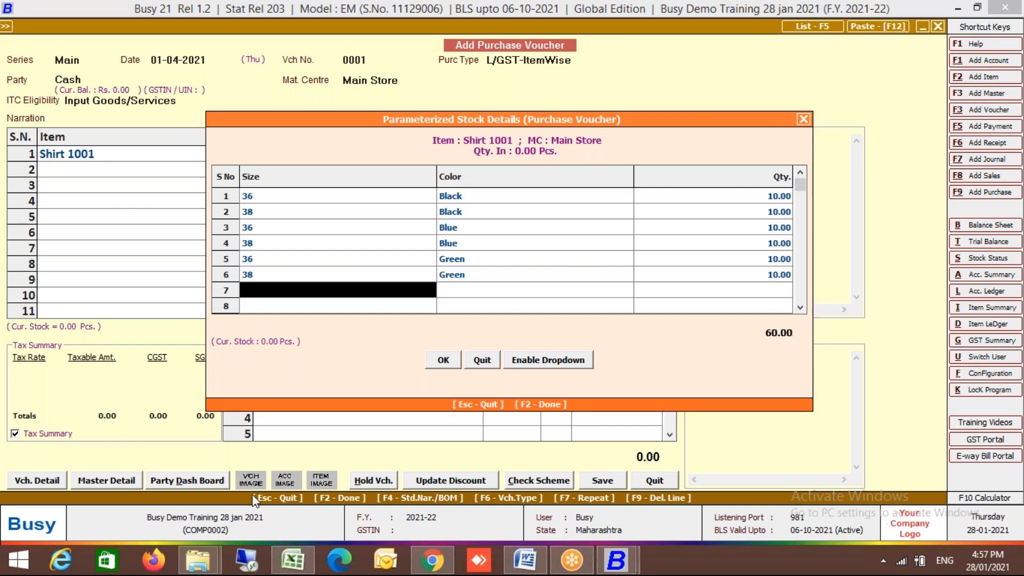
pyautogui.click(443, 360)
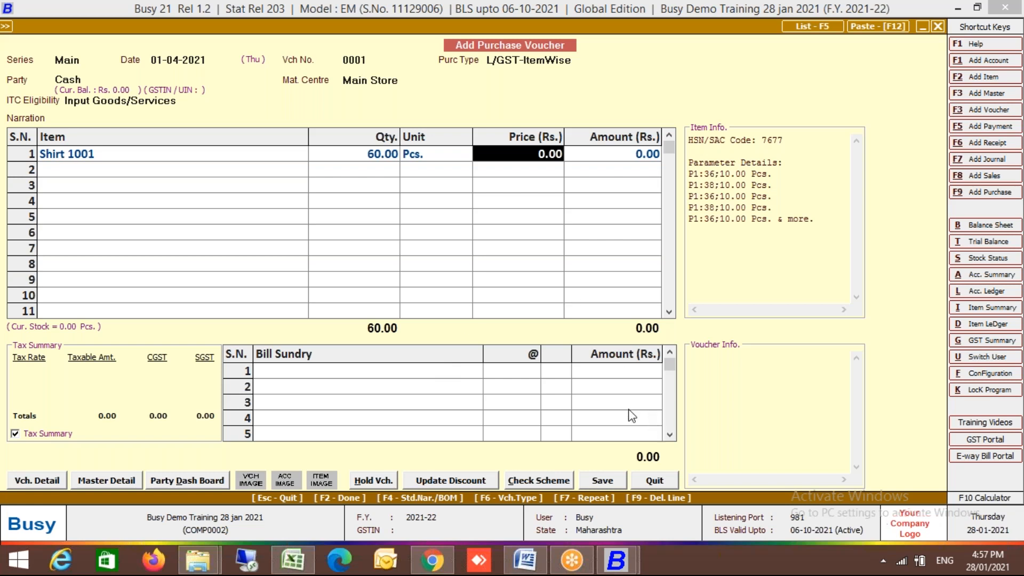
# - Set the purchase price of Shirt 1001 to Rs. 450 and save the purchase voucher
pyautogui.write('450')
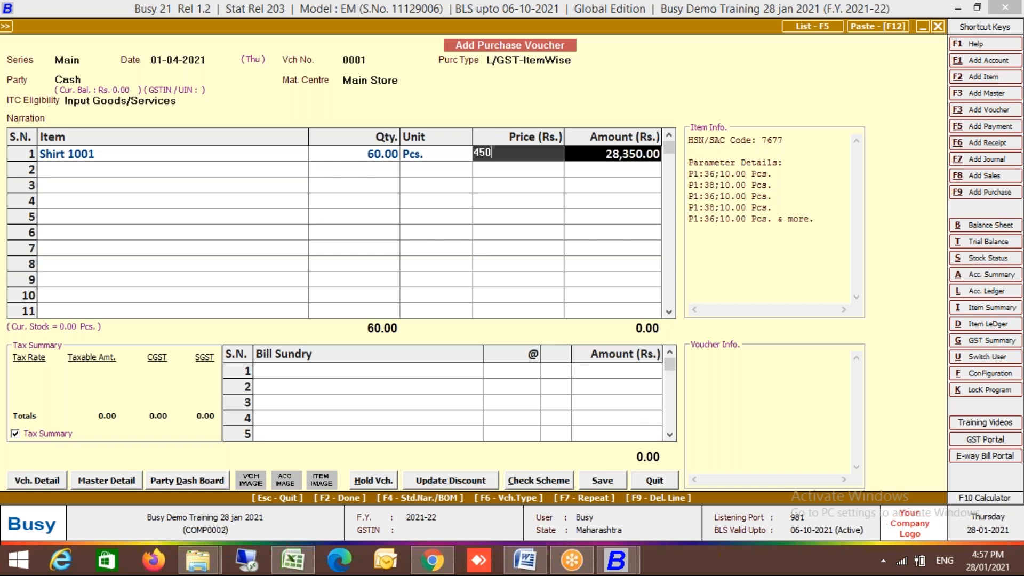
pyautogui.press('Return')
pyautogui.press('Return')
pyautogui.press('Return')
pyautogui.press('F2')
pyautogui.press('Left')
pyautogui.press('Return')
pyautogui.press('y')
pyautogui.press('F2')
pyautogui.press('Return')
# - Leave voucher entry and reopen purchase voucher 0001 of series Main, dated 01-04-2021, for modification
pyautogui.press('Escape')
pyautogui.press('Escape')
pyautogui.press('Left')
pyautogui.press('Right')
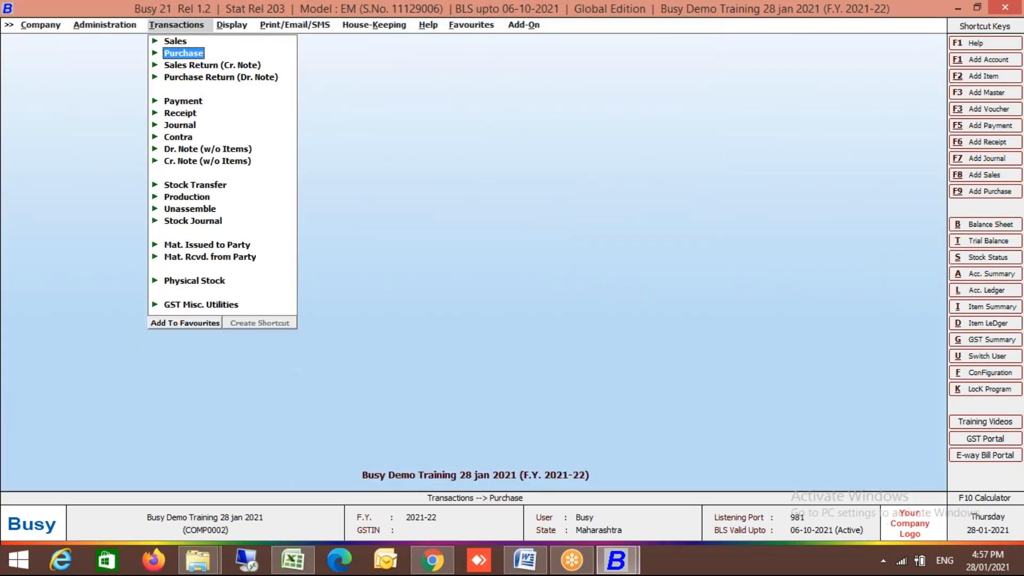
pyautogui.press('Left')
pyautogui.press('Right')
pyautogui.press('Return')
pyautogui.press('Down')
pyautogui.press('Return')
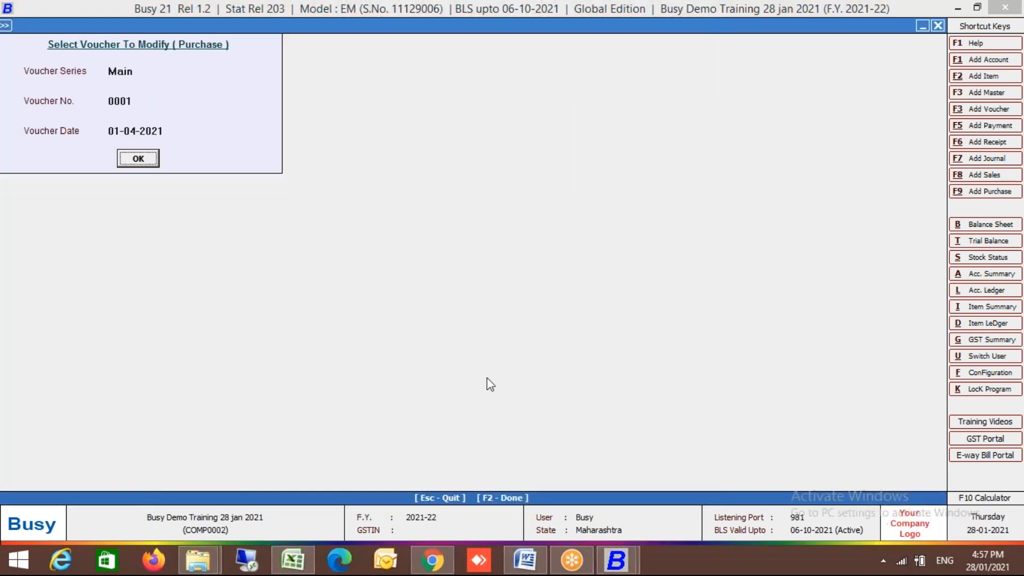
pyautogui.press('Return')
# - Review the parameterized stock details of Shirt 1001 in the saved voucher, and close the voucher without changes
pyautogui.click(372, 155)
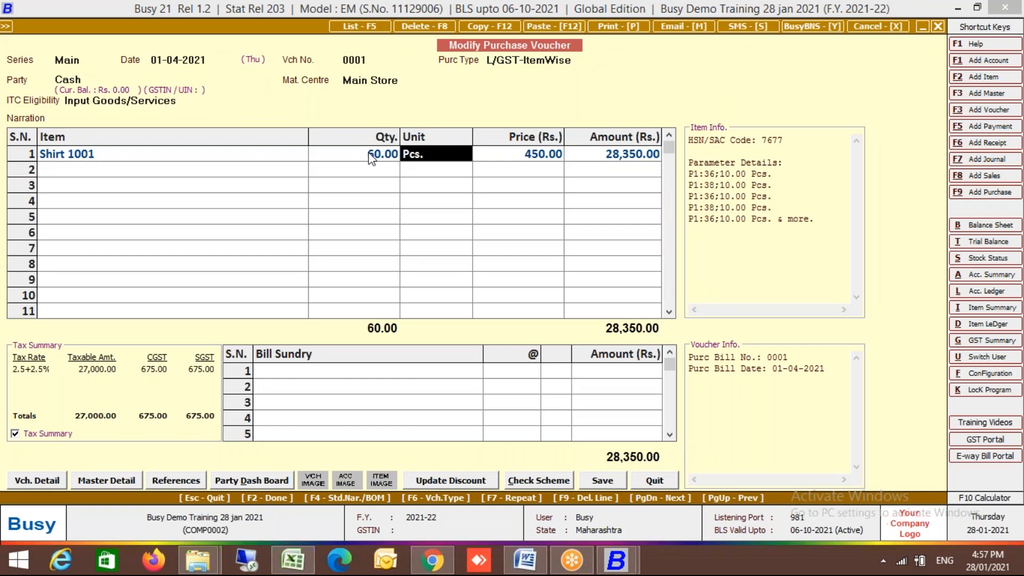
pyautogui.press('Return')
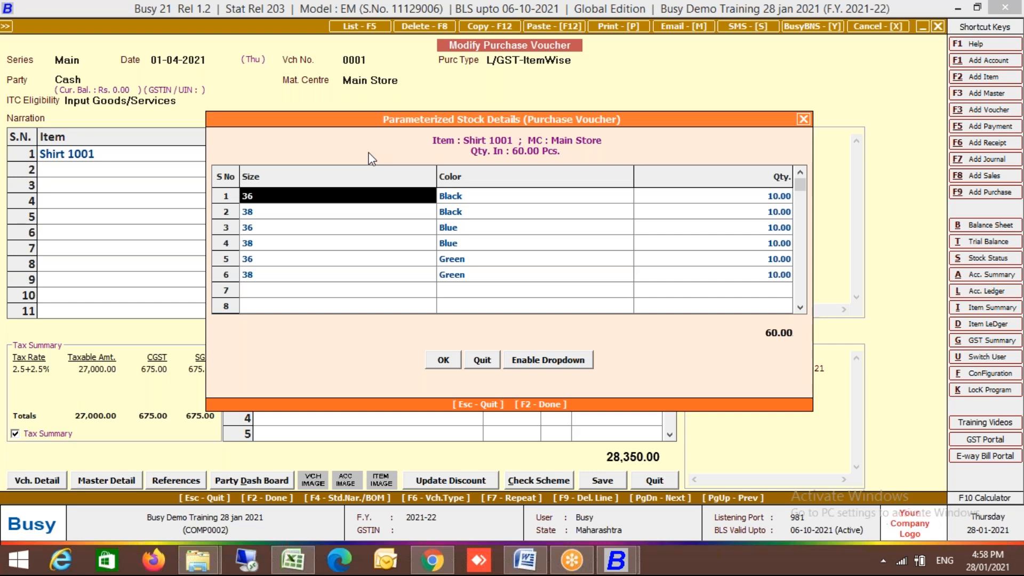
pyautogui.press('Escape')
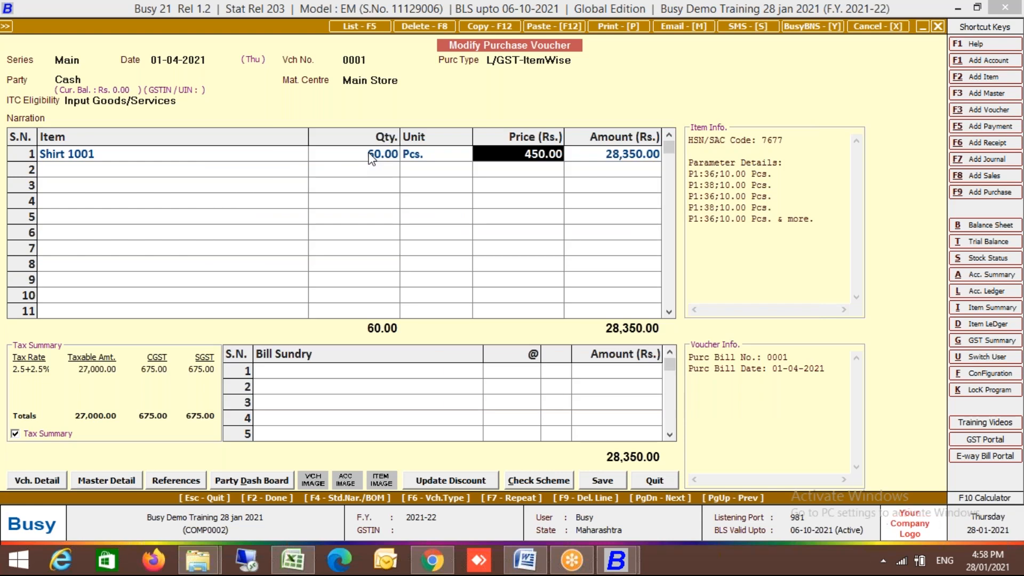
pyautogui.press('Escape')
pyautogui.press('Return')
pyautogui.press('Escape')
pyautogui.press('Escape')
# - Open the advanced document configuration for invoice and document printing
pyautogui.press('Left')
pyautogui.press('Down')
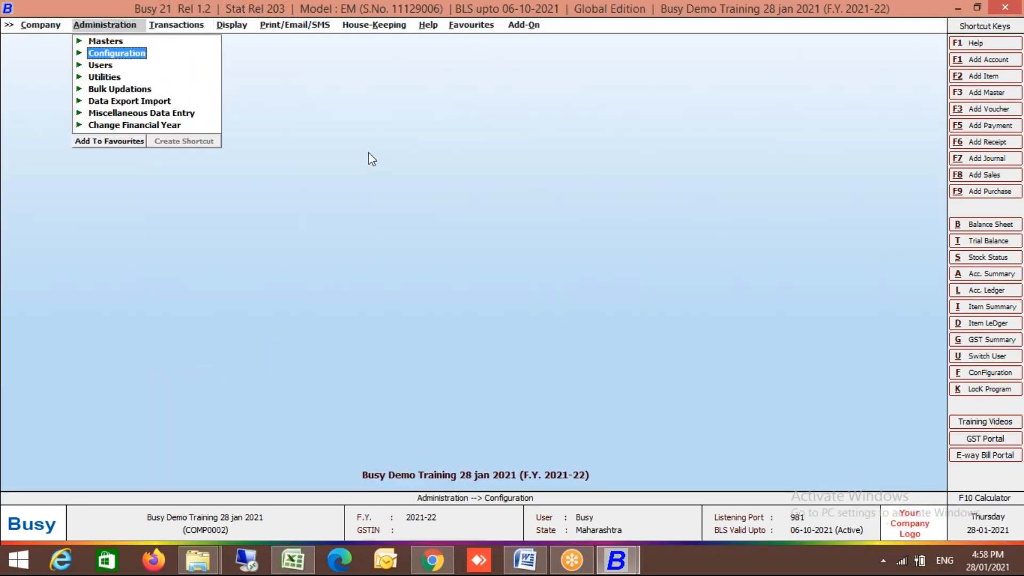
pyautogui.press('Up')
pyautogui.press('Return')
pyautogui.press('Down')
pyautogui.press('Down')
pyautogui.press('Down')
pyautogui.press('Down')
pyautogui.press('Down')
pyautogui.press('Down')
pyautogui.press('Down')
pyautogui.press('Down')
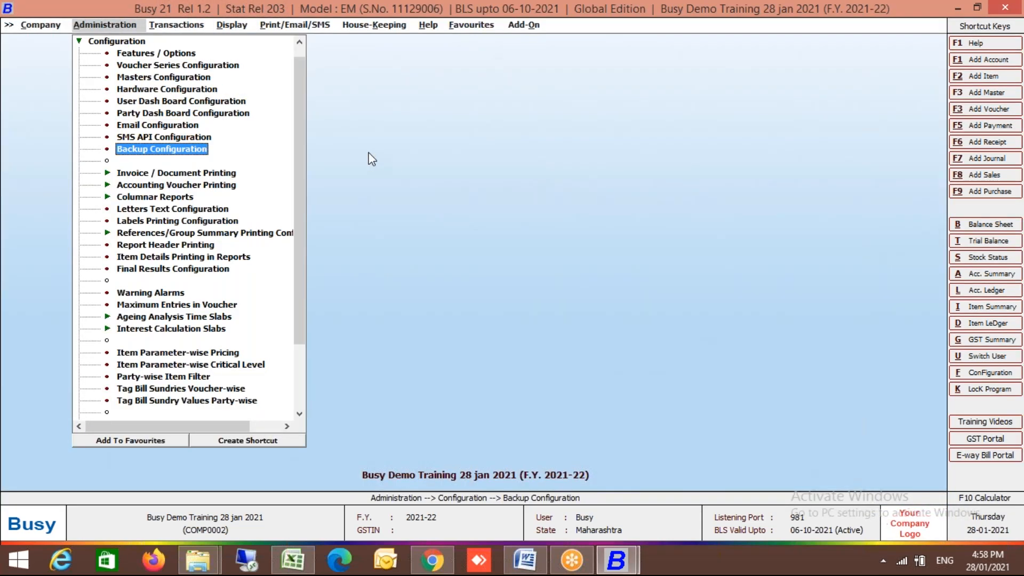
pyautogui.press('Down')
pyautogui.press('Return')
pyautogui.press('Down')
pyautogui.press('Down')
pyautogui.press('Return')
# - Add a new document format named Purchase under Purchase Invoice
pyautogui.press('Down')
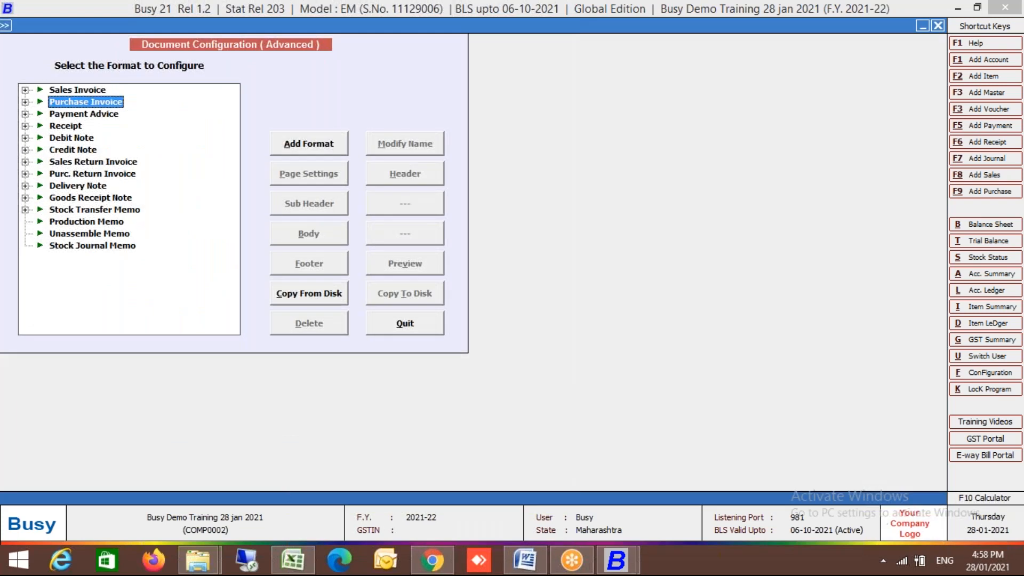
pyautogui.press('Right')
pyautogui.hotkey('alt', 'a')
pyautogui.write('Purchase')
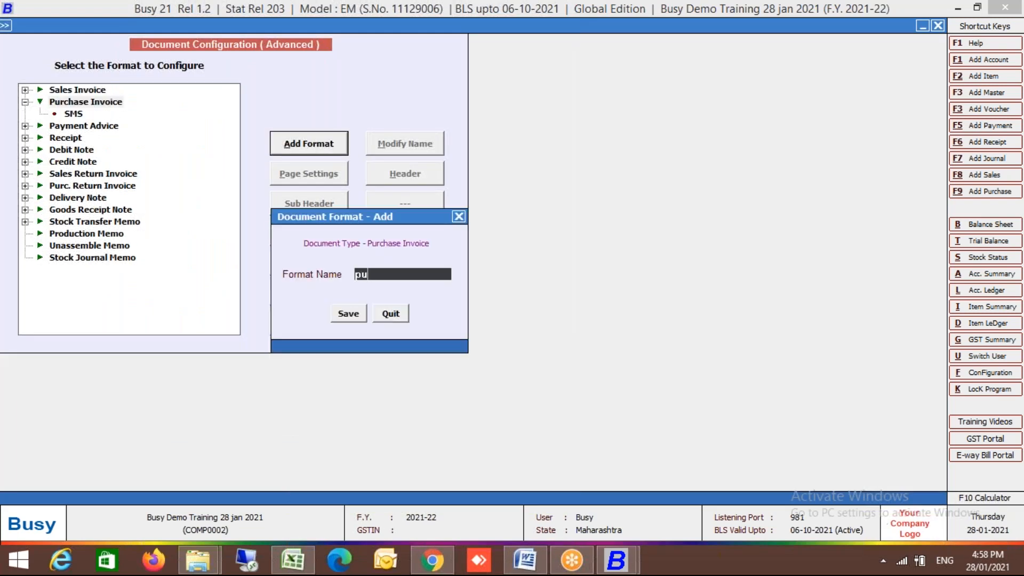
pyautogui.press('Return')
pyautogui.press('Return')
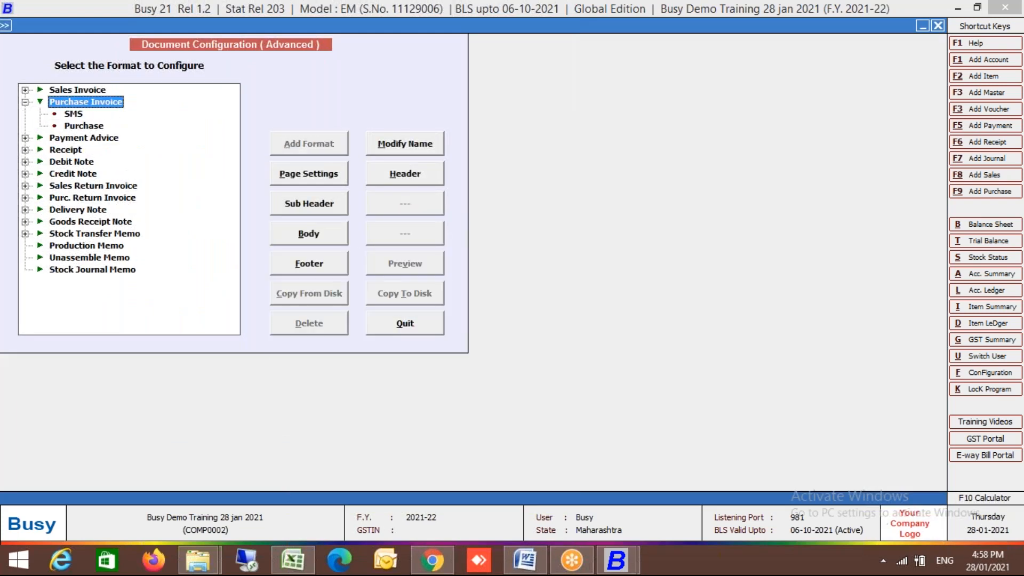
# - Open the body configuration of the Purchase format and load the default script into it
pyautogui.press('Down')
pyautogui.click(333, 232)
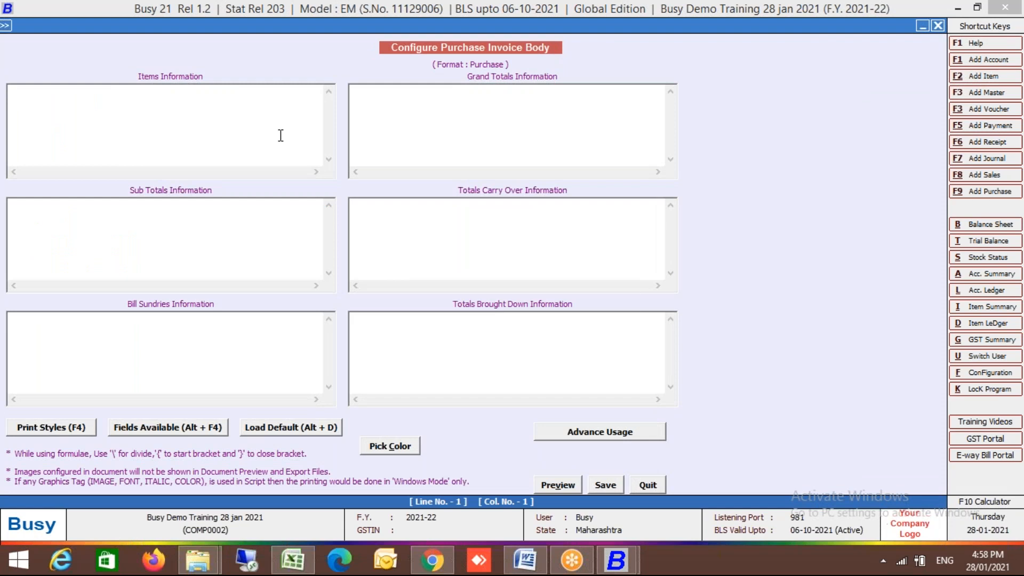
pyautogui.press('Right')
pyautogui.press('Left')
pyautogui.press('Return')
pyautogui.press('Escape')
pyautogui.hotkey('alt', 'd')
pyautogui.press('Return')
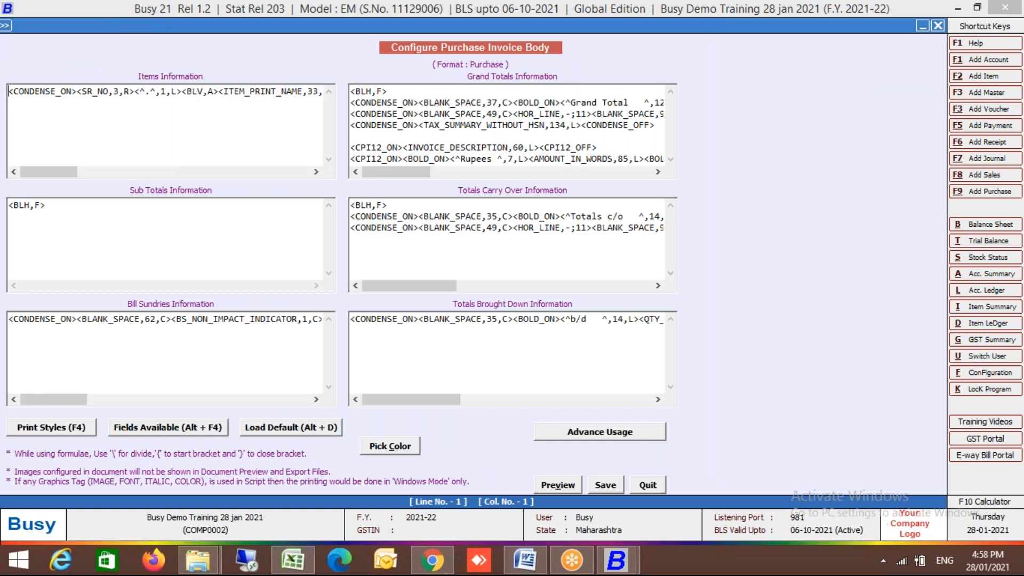
# - Examine the Items Information script of the purchase invoice body, following its fields around the item print name and HSN code
pyautogui.press('Right')
pyautogui.press('Right')
pyautogui.press('Right')
pyautogui.press('Right')
pyautogui.press('Right')
pyautogui.press('Right')
pyautogui.press('Right')
pyautogui.press('Right')
pyautogui.press('Right')
pyautogui.press('Right')
pyautogui.press('Right')
pyautogui.press('Right')
pyautogui.press('Right')
pyautogui.press('Right')
pyautogui.press('Right')
pyautogui.press('Right')
pyautogui.press('Right')
pyautogui.press('Right')
pyautogui.press('Right')
pyautogui.press('Right')
pyautogui.press('Right')
pyautogui.press('Right')
pyautogui.press('Right')
pyautogui.press('Right')
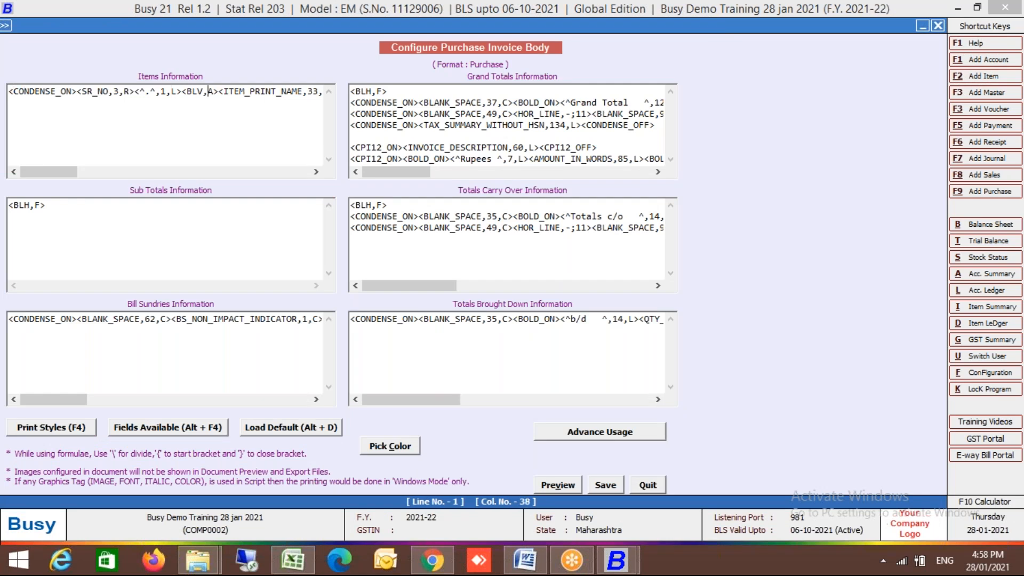
pyautogui.press('Right')
pyautogui.press('Right')
pyautogui.press('Right')
pyautogui.press('Right')
pyautogui.press('Right')
pyautogui.press('Right')
pyautogui.press('Right')
pyautogui.press('Right')
pyautogui.press('Right')
pyautogui.press('Right')
pyautogui.press('Right')
pyautogui.press('Right')
pyautogui.press('Right')
pyautogui.press('Right')
pyautogui.press('Right')
pyautogui.press('Right')
pyautogui.press('Right')
pyautogui.press('Right')
pyautogui.press('Right')
pyautogui.press('Right')
pyautogui.press('Right')
pyautogui.press('Right')
pyautogui.press('Right')
pyautogui.press('Right')
pyautogui.press('Right')
pyautogui.press('Right')
pyautogui.press('Right')
pyautogui.press('Right')
pyautogui.press('Right')
pyautogui.press('Right')
pyautogui.press('Right')
pyautogui.press('Right')
pyautogui.press('Right')
pyautogui.press('Right')
pyautogui.press('Right')
pyautogui.press('Right')
pyautogui.press('Right')
pyautogui.press('Right')
pyautogui.press('Right')
pyautogui.press('Right')
pyautogui.press('Right')
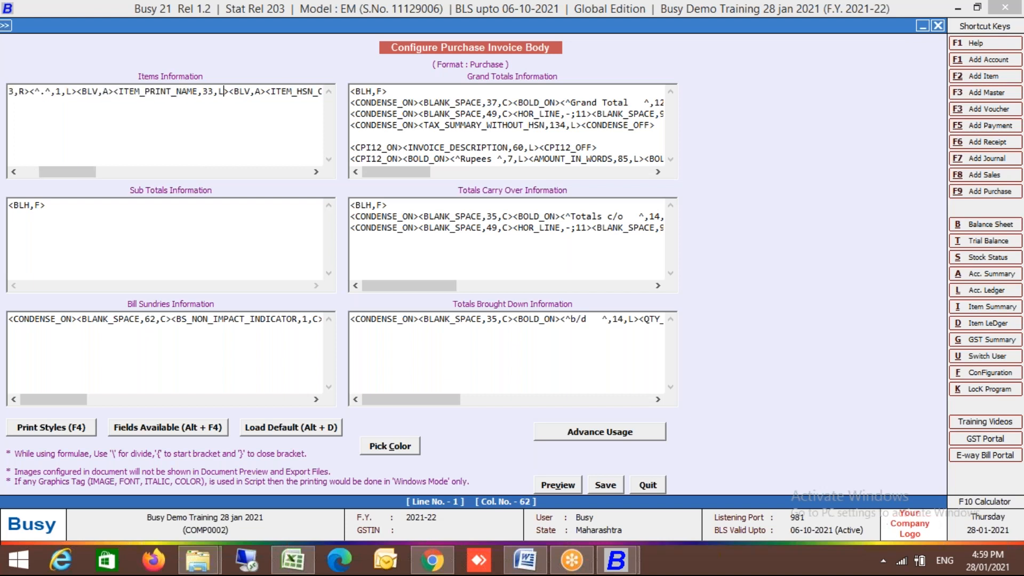
pyautogui.press('Left')
pyautogui.press('Left')
pyautogui.press('Left')
pyautogui.press('Left')
pyautogui.press('Left')
pyautogui.press('Left')
pyautogui.press('Left')
pyautogui.press('Left')
pyautogui.press('Left')
pyautogui.press('Left')
pyautogui.press('Left')
pyautogui.press('Left')
pyautogui.press('Left')
pyautogui.press('Left')
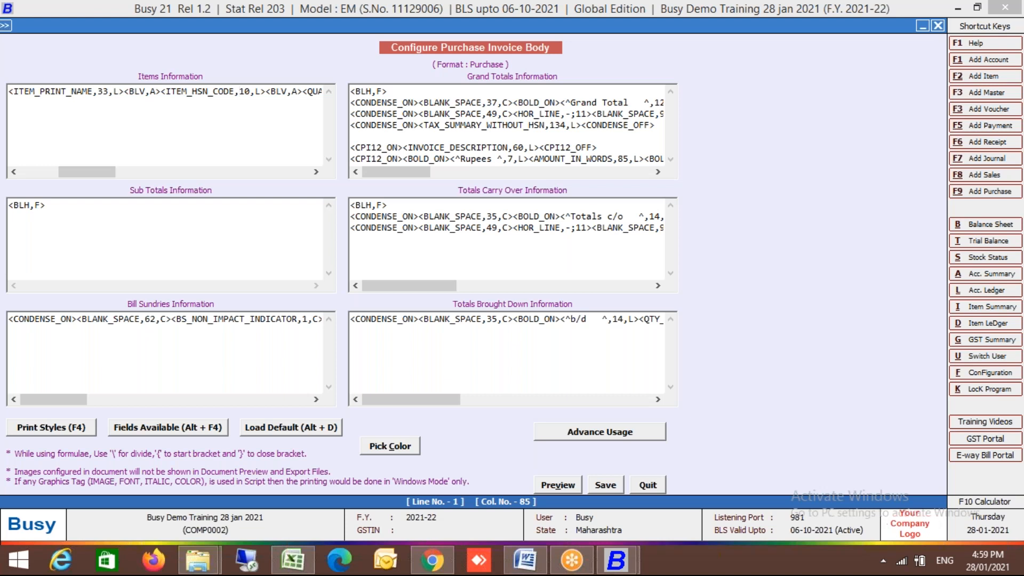
# - Save the Purchase format's body and reopen purchase voucher 0001 of series Main, dated 01-04-2021, for modification
pyautogui.press('F2')
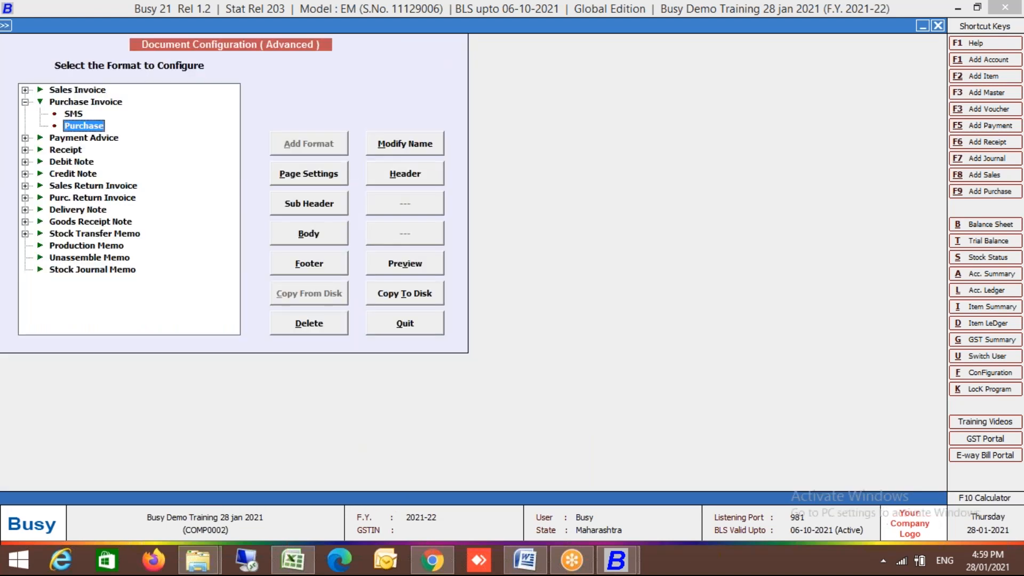
pyautogui.press('Escape')
pyautogui.press('Right')
pyautogui.press('Return')
pyautogui.press('Down')
pyautogui.press('Return')
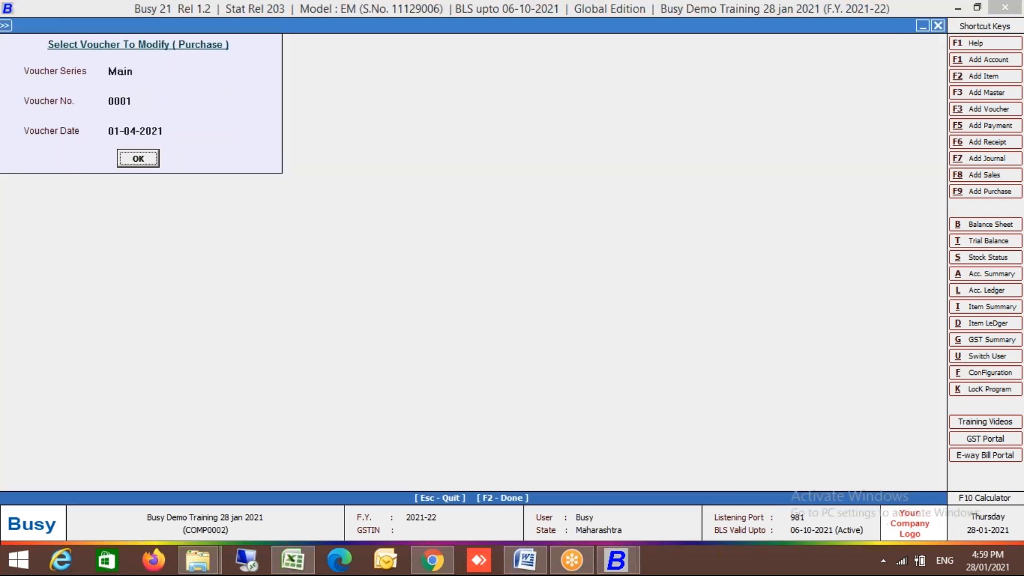
pyautogui.press('Return')
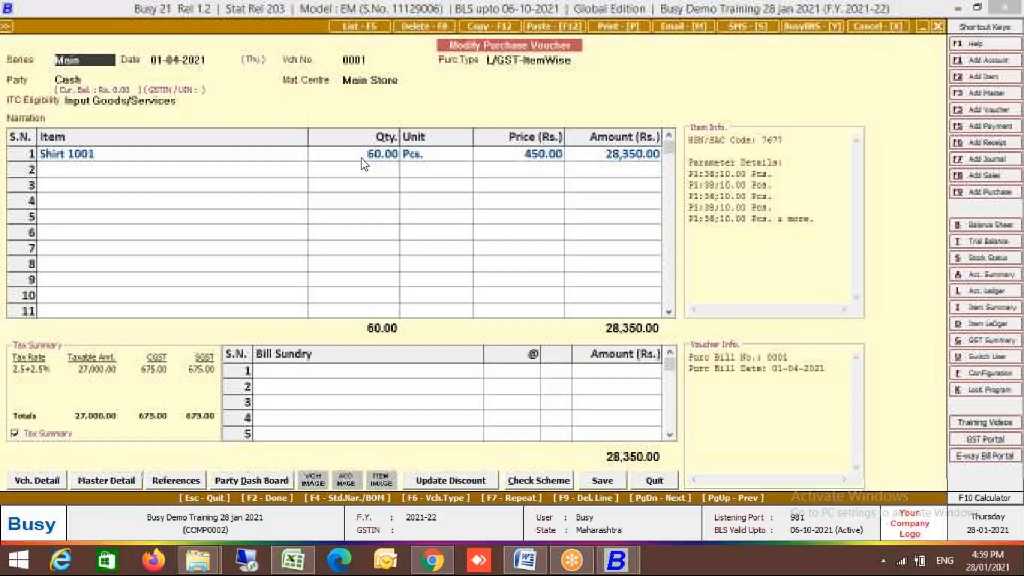
# - Check the size, color and quantity rows in Shirt 1001's parameterized stock details, and quit the voucher without saving
pyautogui.doubleClick(361, 158)
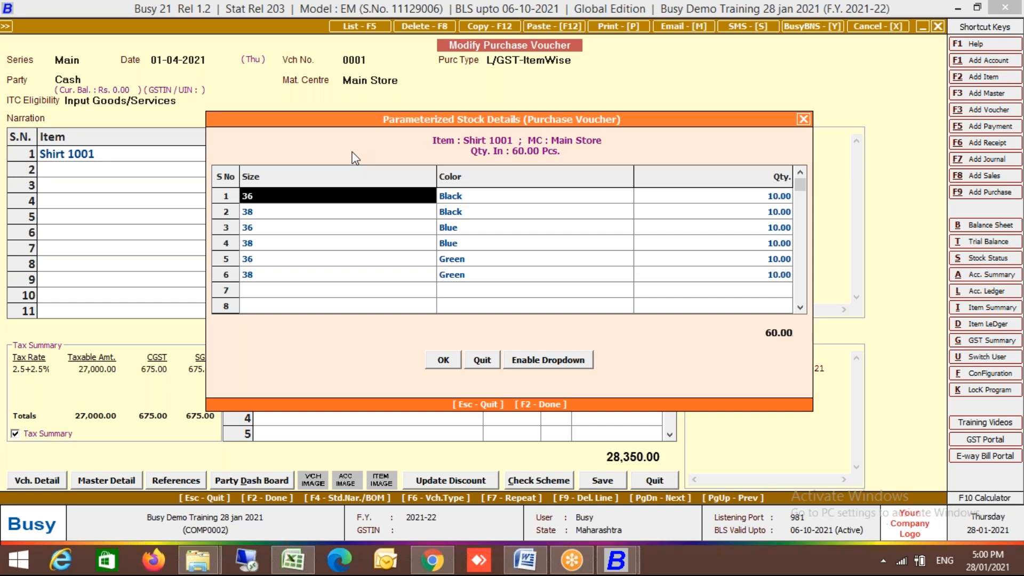
pyautogui.press('Escape')
pyautogui.press('Escape')
pyautogui.press('y')
pyautogui.press('Escape')
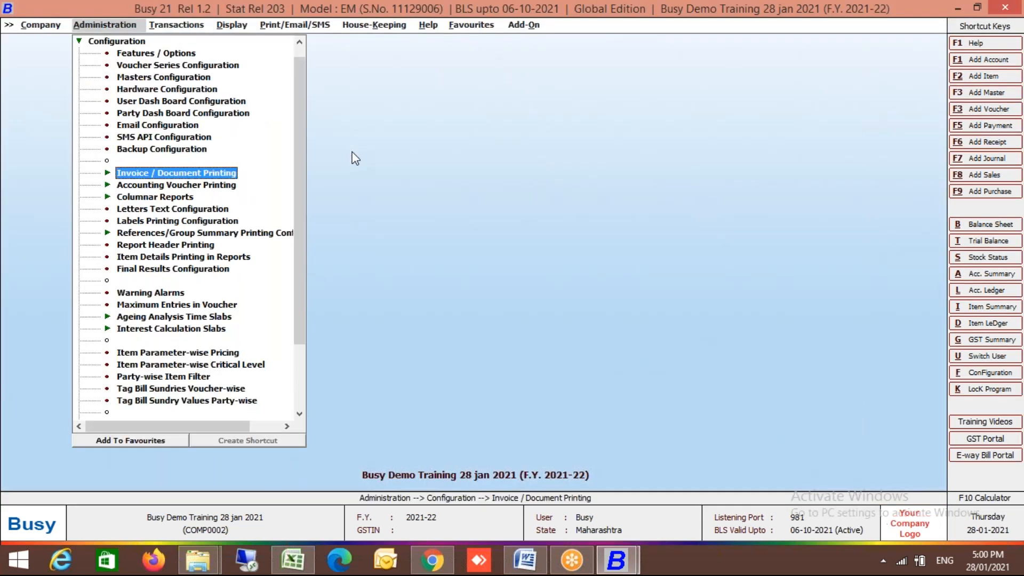
# - Return to the advanced document configuration and open the body of the Purchase format under Purchase Invoice
pyautogui.press('Return')
pyautogui.press('Down')
pyautogui.press('Return')
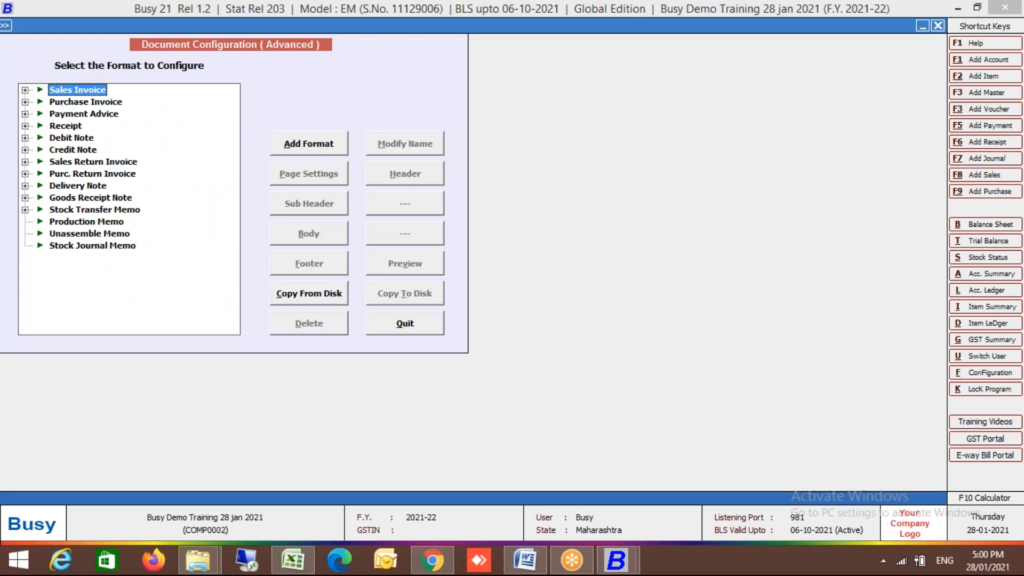
pyautogui.press('Right')
pyautogui.press('Down')
pyautogui.press('Down')
pyautogui.press('Up')
pyautogui.press('Up')
pyautogui.press('Left')
pyautogui.press('Down')
pyautogui.press('Down')
pyautogui.press('Up')
pyautogui.press('Down')
pyautogui.press('Up')
pyautogui.press('Right')
pyautogui.press('Down')
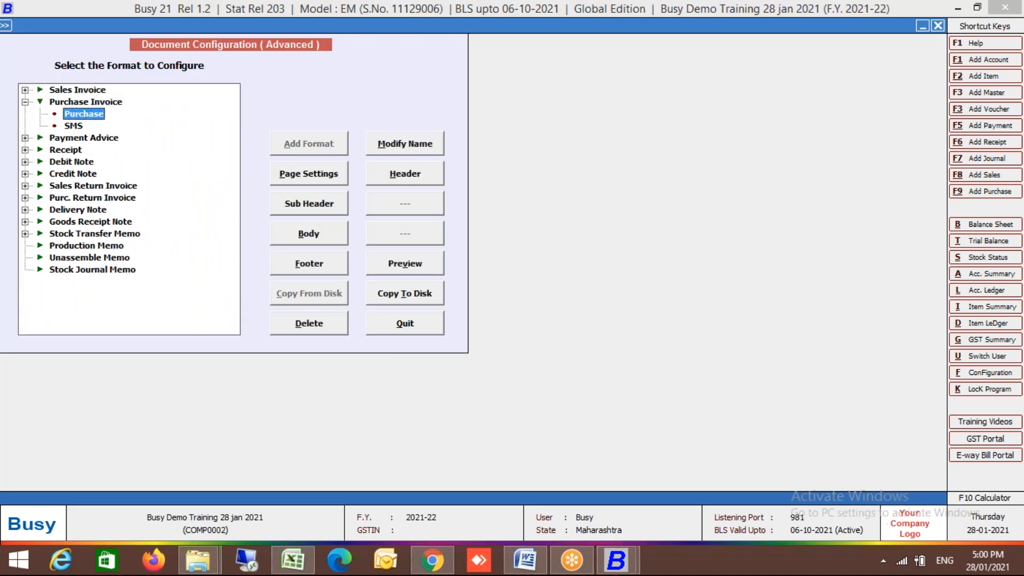
pyautogui.click(317, 234)
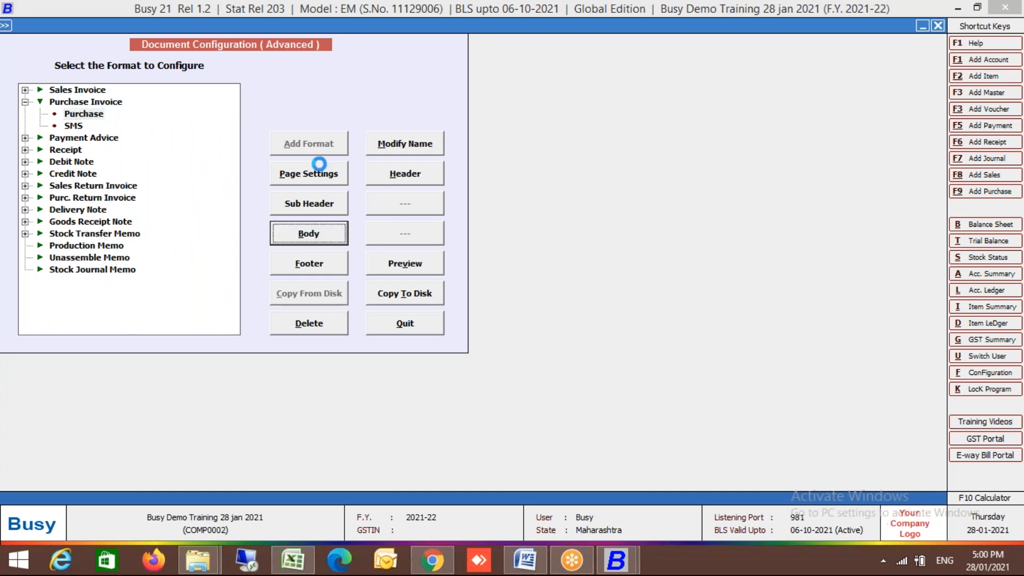
# - Delete the fields from the item HSN code through AMOUNT in Items Information, leaving the closing <CONDENSE_OFF> tag intact
pyautogui.click(265, 93)
pyautogui.press('Right')
pyautogui.press('Right')
pyautogui.press('Right')
pyautogui.press('Right')
pyautogui.press('Right')
pyautogui.press('Right')
pyautogui.press('Right')
pyautogui.press('Right')
pyautogui.press('Right')
pyautogui.press('Right')
pyautogui.press('Right')
pyautogui.press('Right')
pyautogui.press('Right')
pyautogui.press('Right')
pyautogui.press('Right')
pyautogui.press('Right')
pyautogui.press('Right')
pyautogui.press('Right')
pyautogui.press('Right')
pyautogui.press('Right')
pyautogui.press('Left')
pyautogui.press('Left')
pyautogui.press('Left')
pyautogui.press('Left')
pyautogui.press('Left')
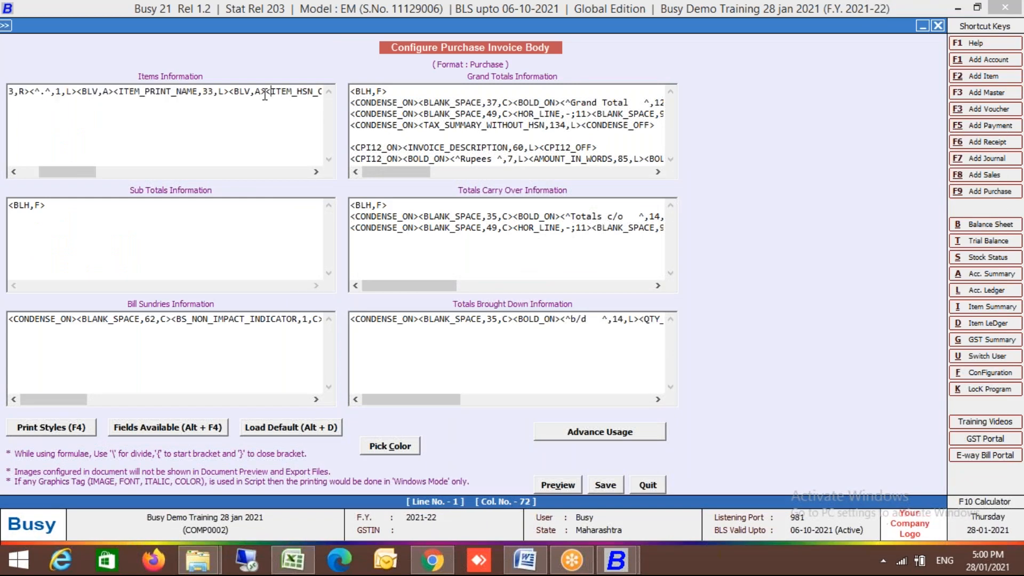
pyautogui.press('Left')
pyautogui.hotkey('ctrl', 'a')
pyautogui.hotkey('shift', 'Left')
pyautogui.hotkey('shift', 'Left')
pyautogui.hotkey('shift', 'Left')
pyautogui.hotkey('shift', 'Left')
pyautogui.hotkey('shift', 'Left')
pyautogui.hotkey('shift', 'Left')
pyautogui.hotkey('shift', 'Left')
pyautogui.hotkey('shift', 'Left')
pyautogui.hotkey('shift', 'Left')
pyautogui.hotkey('shift', 'Left')
pyautogui.hotkey('shift', 'Left')
pyautogui.hotkey('shift', 'Left')
pyautogui.hotkey('shift', 'Left')
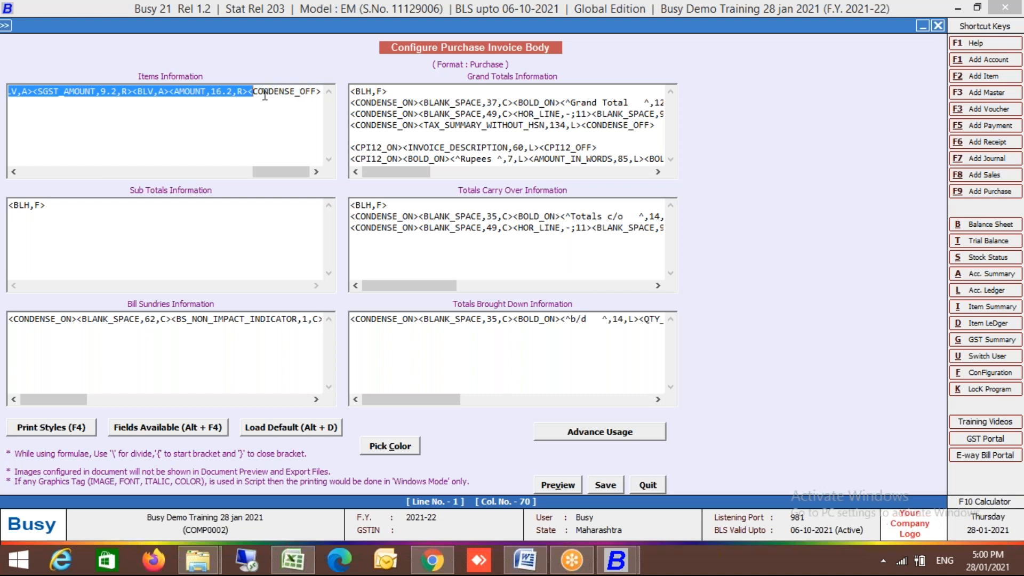
pyautogui.press('Delete')
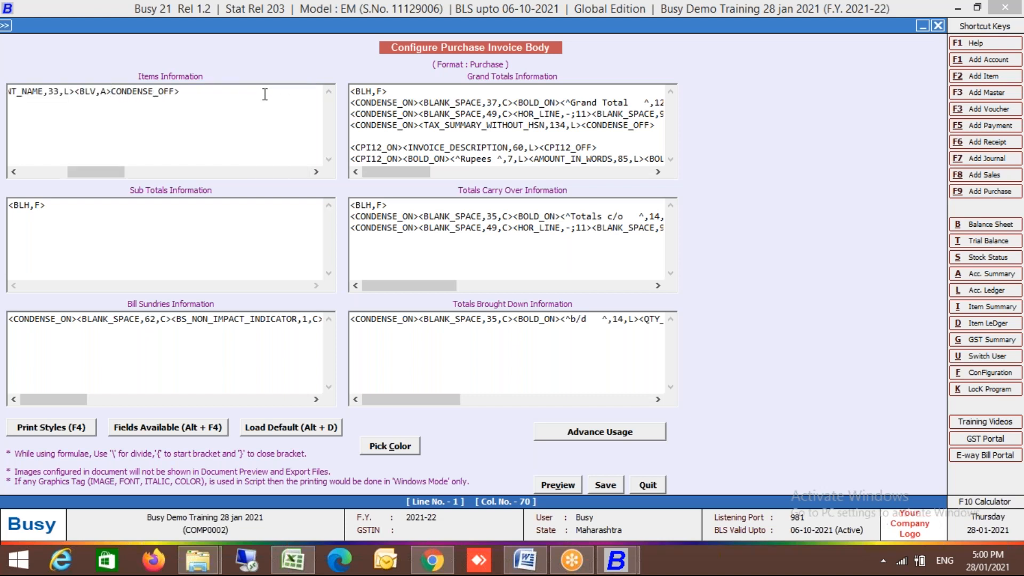
pyautogui.write('<')
# - Insert the PARAM2_NAME_UNIQUE field from the PARAMETER category before <CONDENSE_OFF> in Items Information
pyautogui.hotkey('alt', 'F4')
pyautogui.press('Down')
pyautogui.press('Down')
pyautogui.press('Down')
pyautogui.press('Down')
pyautogui.press('Down')
pyautogui.press('Down')
pyautogui.press('Down')
pyautogui.press('Down')
pyautogui.press('Down')
pyautogui.press('Down')
pyautogui.press('Down')
pyautogui.press('Down')
pyautogui.press('Down')
pyautogui.press('Down')
pyautogui.press('Down')
pyautogui.press('Up')
pyautogui.press('Up')
pyautogui.press('Up')
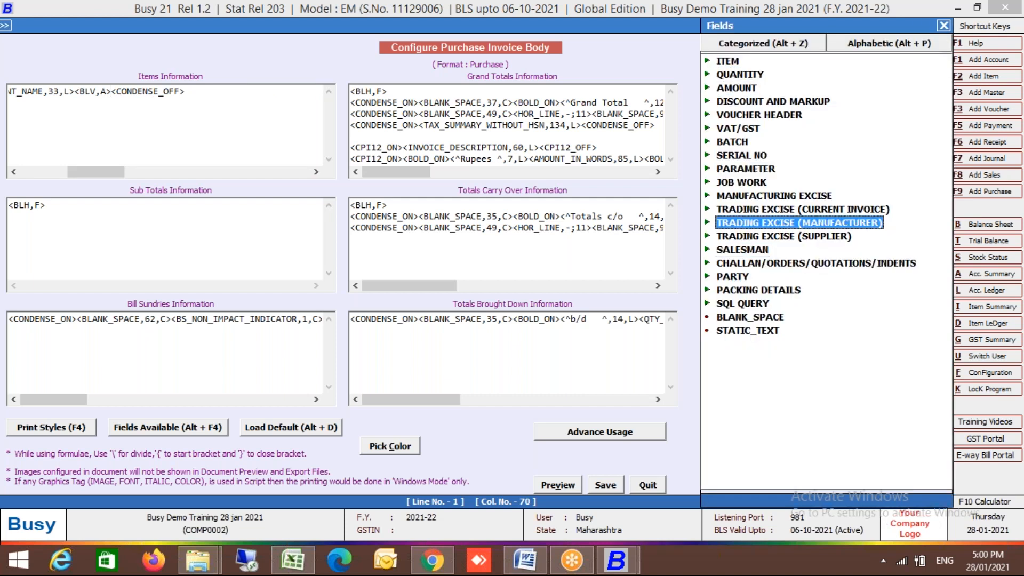
pyautogui.press('Up')
pyautogui.press('Up')
pyautogui.press('Up')
pyautogui.press('Up')
pyautogui.press('Right')
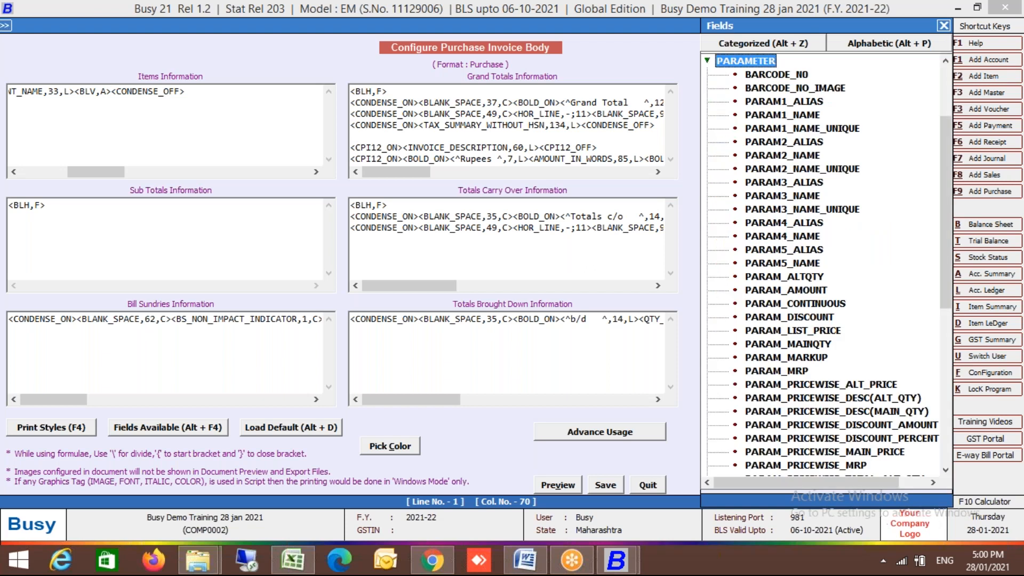
pyautogui.press('Down')
pyautogui.press('Down')
pyautogui.press('Down')
pyautogui.press('Down')
pyautogui.press('Down')
pyautogui.press('Down')
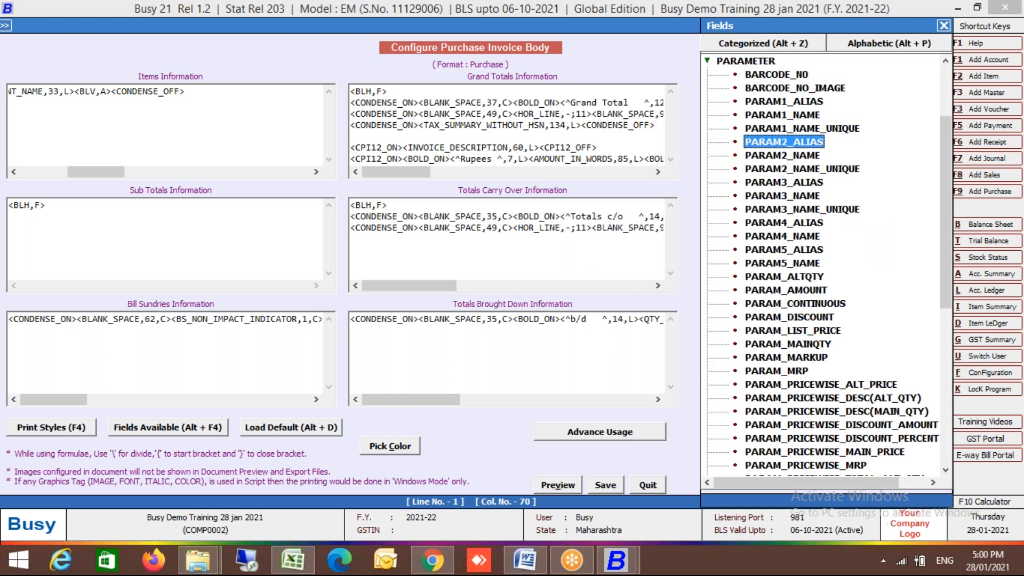
pyautogui.press('Down')
pyautogui.press('Down')
pyautogui.press('Return')
pyautogui.press('Left')
pyautogui.press('Left')
pyautogui.press('Left')
pyautogui.press('Left')
pyautogui.press('Left')
pyautogui.press('Left')
pyautogui.press('Left')
pyautogui.press('Left')
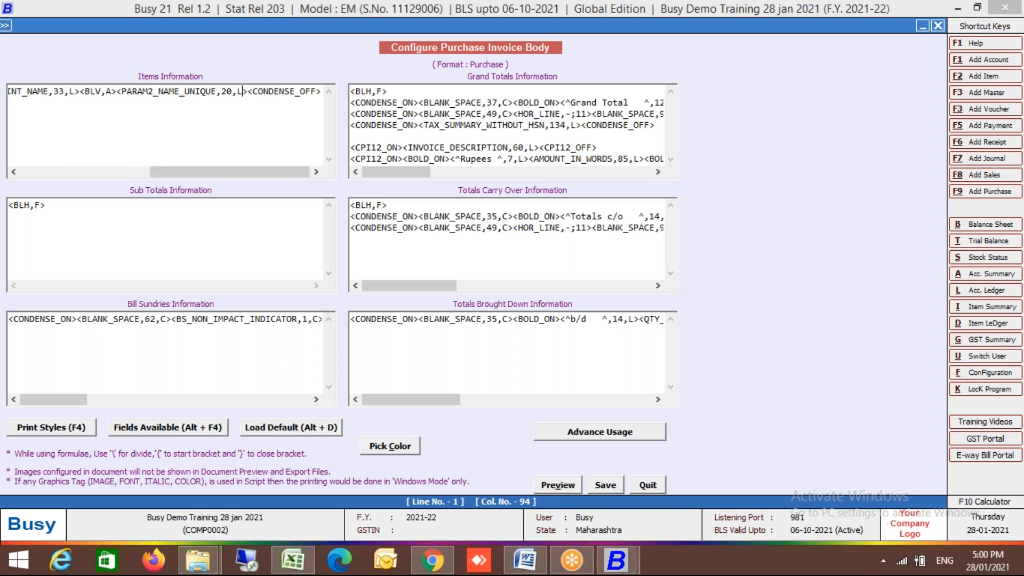
pyautogui.press('Left')
pyautogui.press('Left')
pyautogui.press('Left')
pyautogui.press('Left')
pyautogui.press('Left')
pyautogui.press('Left')
pyautogui.press('Left')
pyautogui.press('Left')
pyautogui.press('Left')
pyautogui.press('Left')
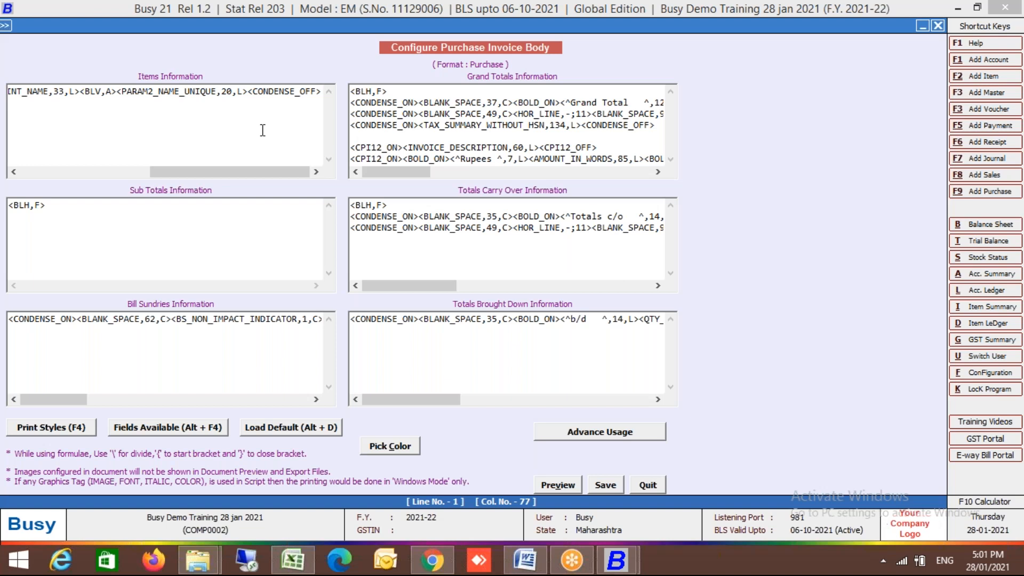
# - Quit the body configuration and open the header of the Purchase format
pyautogui.click(648, 486)
pyautogui.click(410, 176)
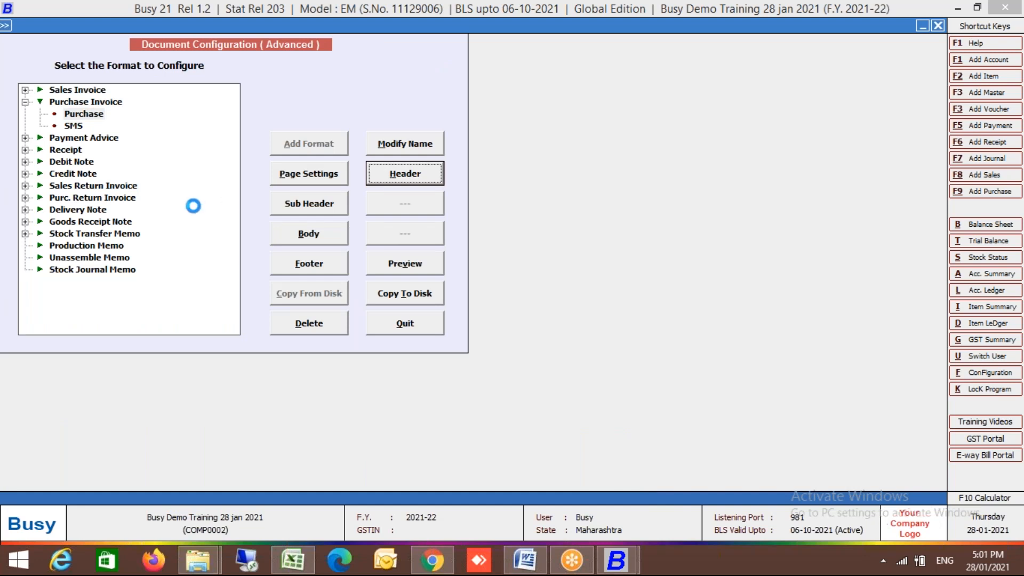
pyautogui.press('Return')
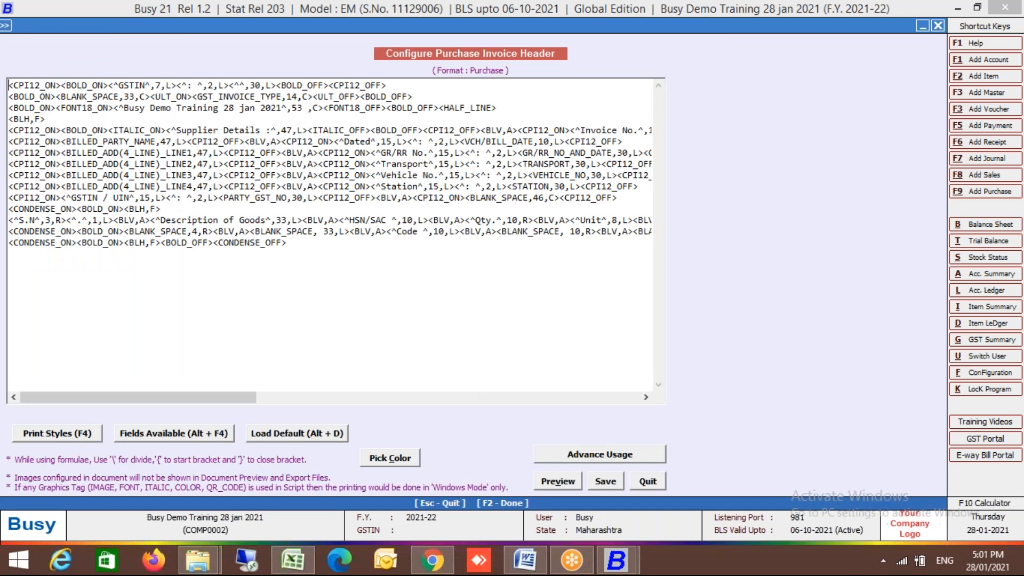
# - Discard the current header configuration of the Purchase format and load the default one
pyautogui.hotkey('alt', 'd')
pyautogui.press('Left')
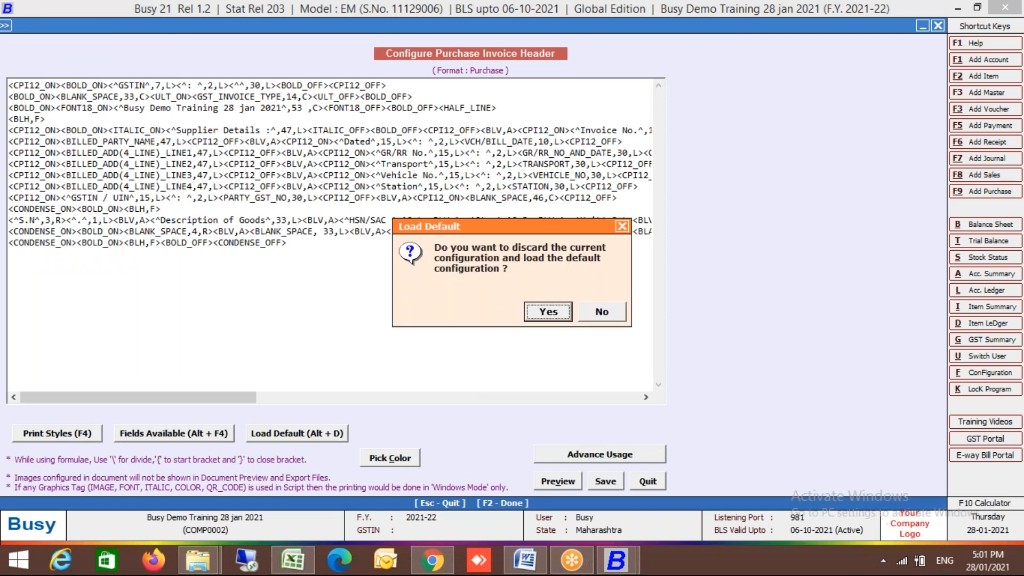
pyautogui.press('Return')
pyautogui.press('Return')
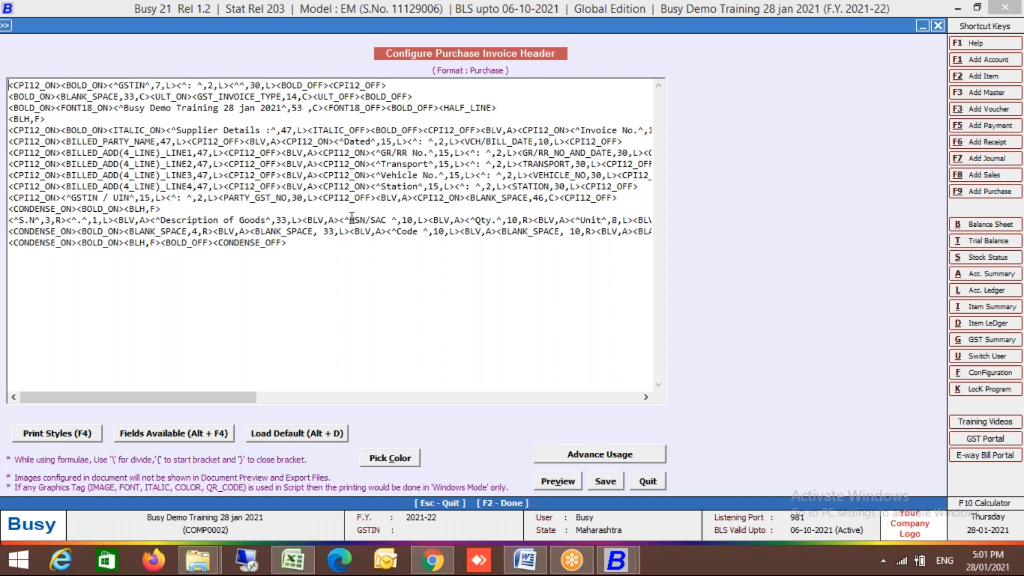
# - Delete the column headings from Qty. through Amount in the header's goods heading line, keeping the closing <BOLD_OFF><CONDENSE_OFF> tags
pyautogui.click(253, 218)
pyautogui.press('Right')
pyautogui.press('Right')
pyautogui.press('Right')
pyautogui.press('Right')
pyautogui.press('Right')
pyautogui.press('Right')
pyautogui.press('Right')
pyautogui.press('Right')
pyautogui.press('Right')
pyautogui.press('Right')
pyautogui.press('Right')
pyautogui.press('Right')
pyautogui.press('Right')
pyautogui.press('Right')
pyautogui.press('Right')
pyautogui.press('Right')
pyautogui.press('Right')
pyautogui.press('Right')
pyautogui.press('Right')
pyautogui.press('Right')
pyautogui.press('Right')
pyautogui.press('Right')
pyautogui.press('Right')
pyautogui.press('Right')
pyautogui.press('Right')
pyautogui.press('Right')
pyautogui.press('Right')
pyautogui.press('Right')
pyautogui.press('Right')
pyautogui.press('Right')
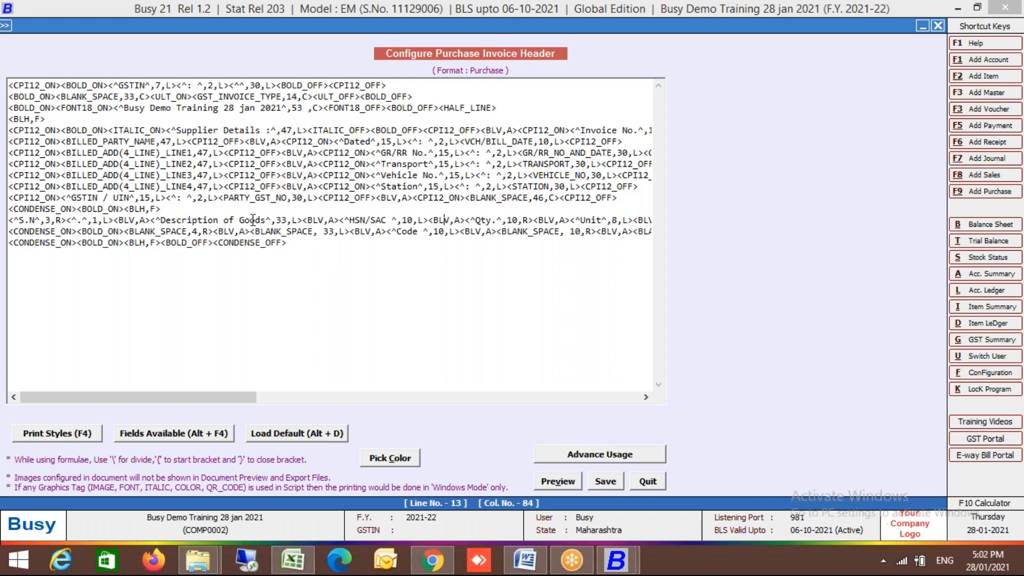
pyautogui.press('Right')
pyautogui.press('Right')
pyautogui.press('Left')
pyautogui.hotkey('shift', 'End')
pyautogui.hotkey('shift', 'Left')
pyautogui.hotkey('shift', 'Left')
pyautogui.hotkey('shift', 'Left')
pyautogui.hotkey('shift', 'Left')
pyautogui.hotkey('shift', 'Left')
pyautogui.hotkey('shift', 'Left')
pyautogui.hotkey('shift', 'Left')
pyautogui.hotkey('shift', 'Left')
pyautogui.hotkey('shift', 'Left')
pyautogui.hotkey('shift', 'Left')
pyautogui.hotkey('shift', 'Left')
pyautogui.hotkey('shift', 'Left')
pyautogui.hotkey('shift', 'Left')
pyautogui.hotkey('shift', 'Left')
pyautogui.hotkey('shift', 'Left')
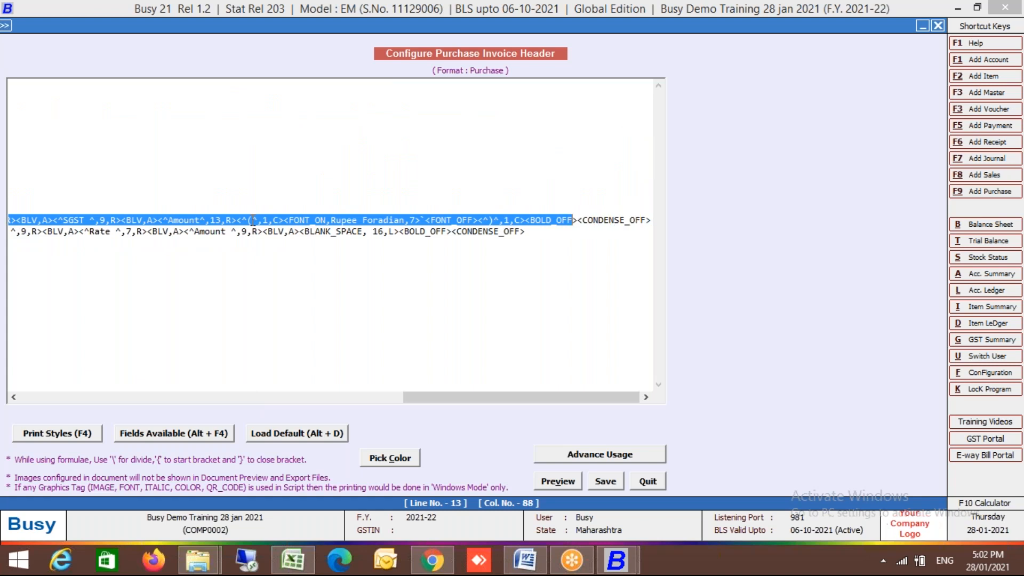
pyautogui.hotkey('shift', 'Left')
pyautogui.hotkey('shift', 'Left')
pyautogui.hotkey('shift', 'Left')
pyautogui.hotkey('shift', 'Left')
pyautogui.hotkey('shift', 'Left')
pyautogui.hotkey('shift', 'Left')
pyautogui.hotkey('shift', 'Left')
pyautogui.hotkey('shift', 'Left')
pyautogui.hotkey('shift', 'Left')
pyautogui.press('Delete')
# - Clear the second column heading line containing Code, Rate and Amount in the Purchase invoice header
pyautogui.press('Down')
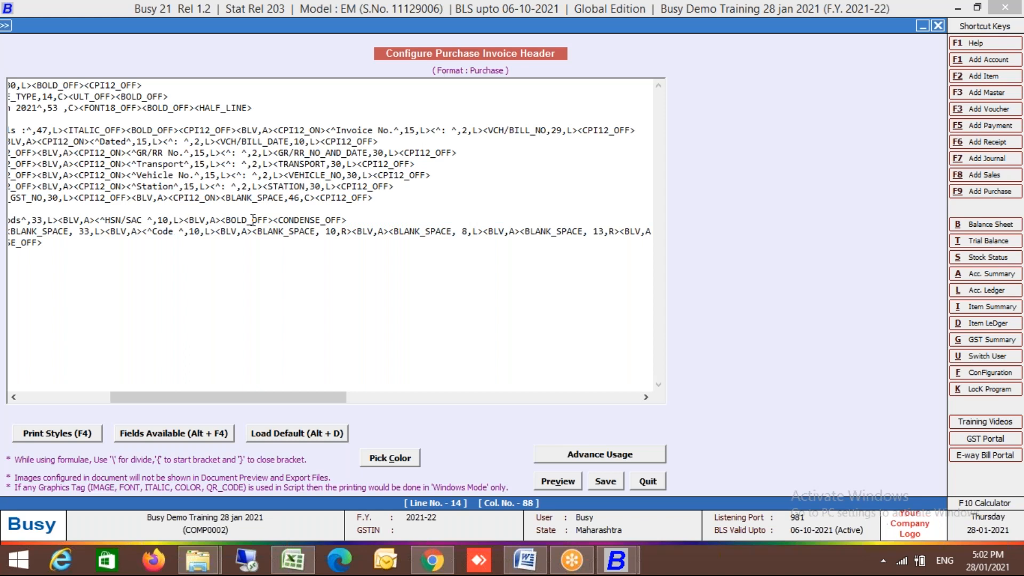
pyautogui.press('Home')
pyautogui.hotkey('shift', 'End')
pyautogui.press('Delete')
# - Insert the heading <^Color^,10,L> after the HSN/SAC column and its <BLV,A> tag, before <BOLD_OFF>
pyautogui.press('Up')
pyautogui.press('Right')
pyautogui.press('Right')
pyautogui.press('Right')
pyautogui.press('Right')
pyautogui.press('Right')
pyautogui.press('Right')
pyautogui.press('Right')
pyautogui.press('Right')
pyautogui.press('Right')
pyautogui.press('Right')
pyautogui.press('Right')
pyautogui.press('Right')
pyautogui.press('Right')
pyautogui.press('Right')
pyautogui.press('Right')
pyautogui.press('Right')
pyautogui.press('Right')
pyautogui.press('Right')
pyautogui.press('Right')
pyautogui.press('Right')
pyautogui.press('Right')
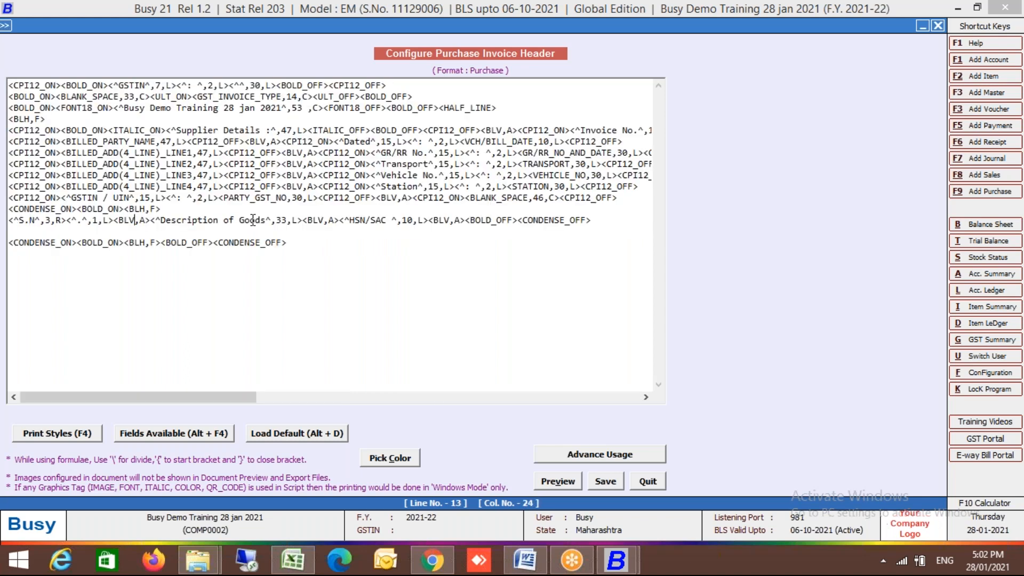
pyautogui.press('Right')
pyautogui.press('Right')
pyautogui.press('Right')
pyautogui.press('Right')
pyautogui.press('Right')
pyautogui.press('Right')
pyautogui.press('Right')
pyautogui.press('Right')
pyautogui.press('Right')
pyautogui.press('Right')
pyautogui.press('Right')
pyautogui.press('Right')
pyautogui.press('Right')
pyautogui.press('Right')
pyautogui.press('Right')
pyautogui.press('Right')
pyautogui.press('Right')
pyautogui.press('Right')
pyautogui.write('<')
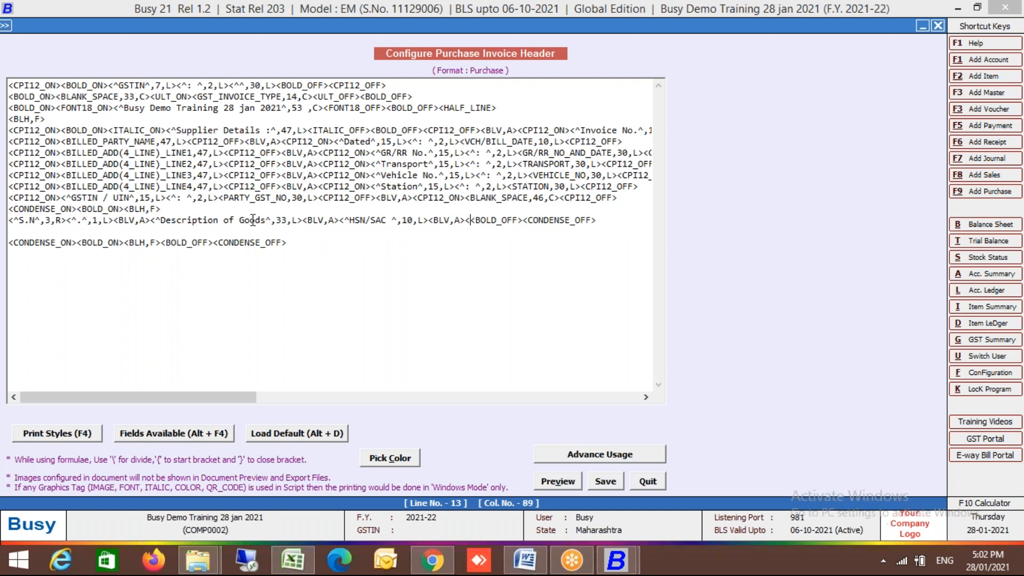
pyautogui.write('^Color')
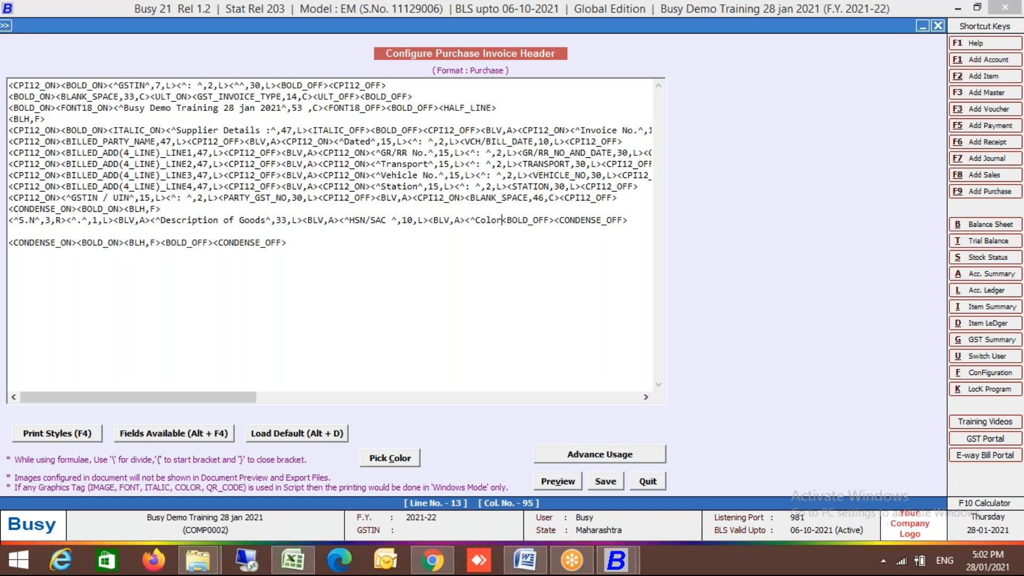
pyautogui.write('^,10,')
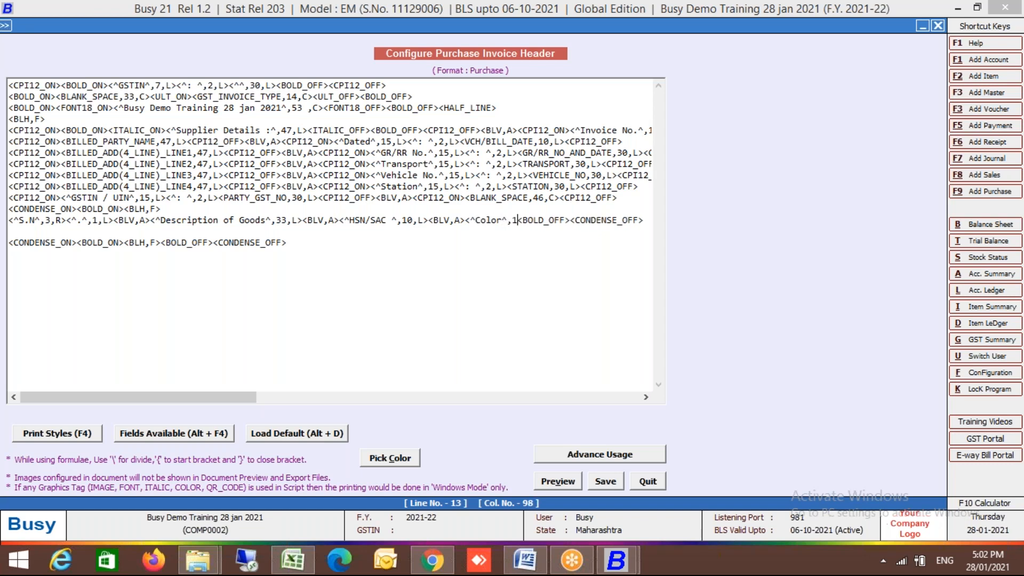
pyautogui.write('L>')
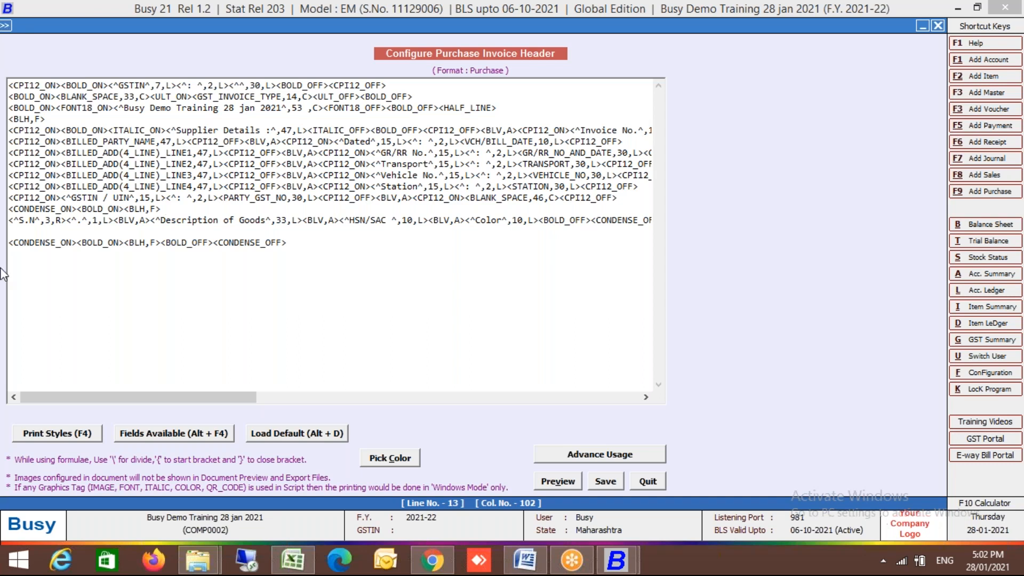
# - Remove the blank line below the column headings and save the Purchase invoice header
pyautogui.press('Delete')
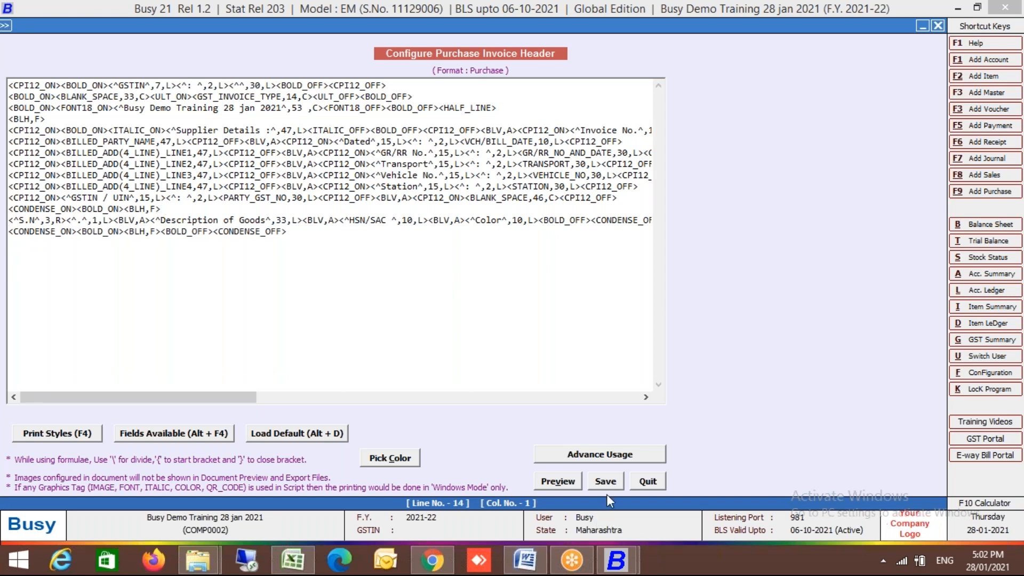
pyautogui.click(618, 482)
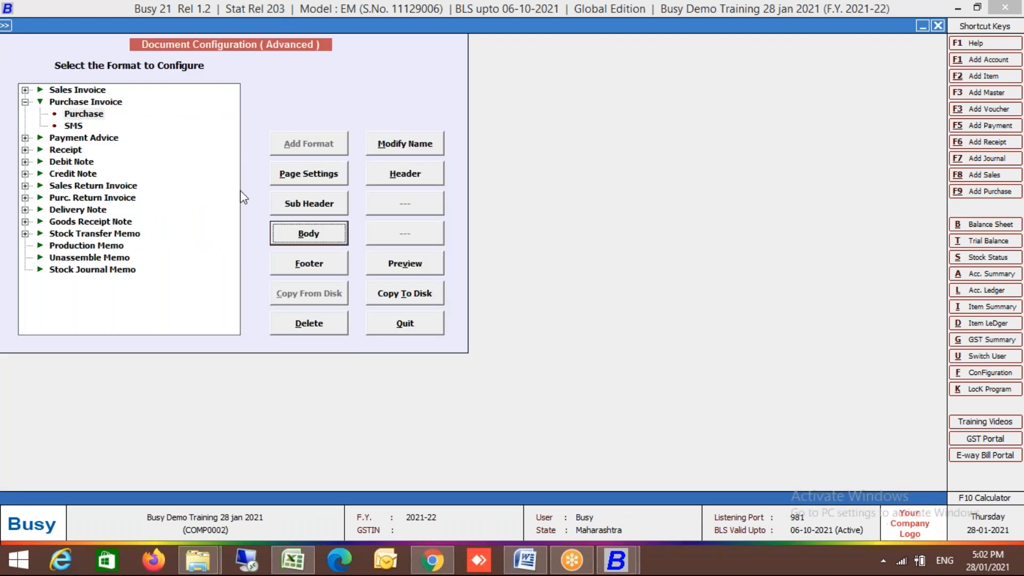
# - Open the Purchase format's body configuration and examine the Items Information line up to the ITEM_HSN_CODE field
pyautogui.press('Return')
pyautogui.click(214, 91)
pyautogui.press('Right')
pyautogui.press('Right')
pyautogui.press('Right')
pyautogui.press('Right')
pyautogui.press('Right')
pyautogui.press('Right')
pyautogui.press('Right')
pyautogui.press('Right')
pyautogui.press('Right')
pyautogui.press('Right')
pyautogui.press('Right')
pyautogui.press('Right')
pyautogui.press('Right')
pyautogui.press('Right')
pyautogui.press('Right')
pyautogui.press('Right')
pyautogui.press('Right')
pyautogui.press('Right')
pyautogui.press('Right')
pyautogui.press('Right')
pyautogui.press('Right')
pyautogui.press('Right')
pyautogui.press('Right')
pyautogui.press('Right')
pyautogui.press('Right')
pyautogui.press('Right')
pyautogui.press('Right')
pyautogui.press('Right')
pyautogui.press('Right')
pyautogui.press('Right')
pyautogui.press('Right')
pyautogui.press('Right')
pyautogui.press('Right')
pyautogui.press('Right')
pyautogui.press('Right')
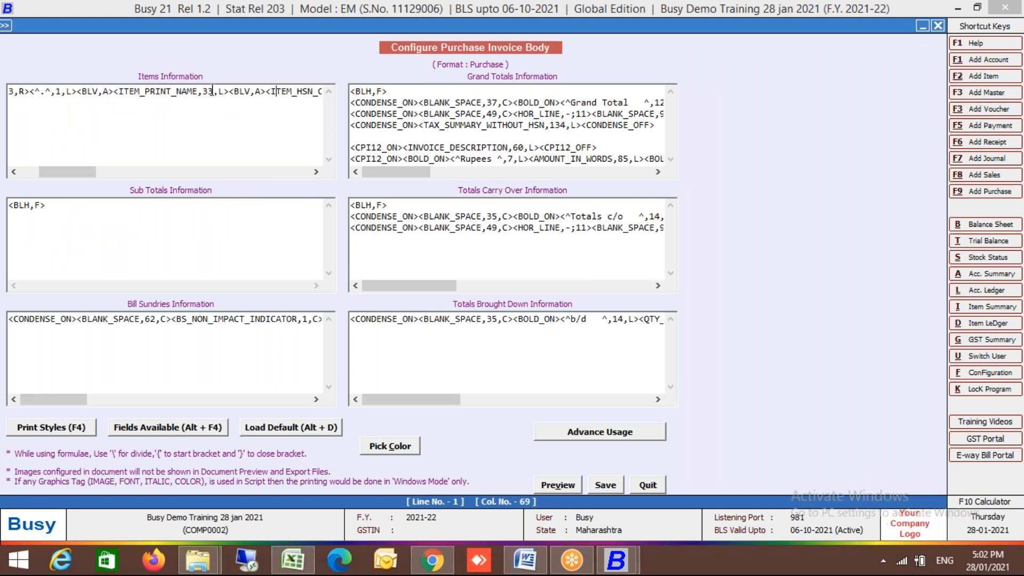
pyautogui.press('Right')
pyautogui.press('Right')
pyautogui.press('Right')
pyautogui.press('Right')
pyautogui.press('Right')
pyautogui.press('Right')
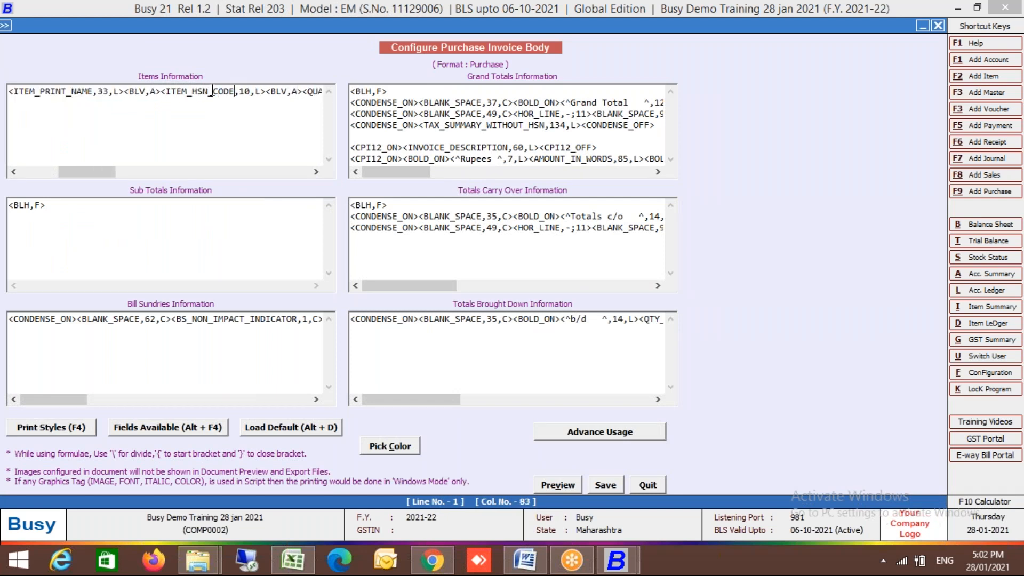
pyautogui.press('Left')
pyautogui.press('Left')
pyautogui.press('Left')
pyautogui.press('Left')
pyautogui.press('Left')
pyautogui.press('Left')
pyautogui.press('Left')
pyautogui.press('Left')
pyautogui.press('Left')
pyautogui.press('Left')
pyautogui.press('Left')
pyautogui.press('Left')
pyautogui.press('Left')
pyautogui.press('Left')
pyautogui.press('Left')
pyautogui.press('Left')
pyautogui.press('Left')
pyautogui.press('Left')
pyautogui.press('Left')
pyautogui.press('Left')
pyautogui.press('Left')
pyautogui.press('Left')
pyautogui.press('Left')
pyautogui.press('Left')
pyautogui.press('Left')
pyautogui.press('Left')
pyautogui.press('Left')
pyautogui.press('Left')
pyautogui.press('Left')
pyautogui.press('Left')
pyautogui.press('Left')
pyautogui.press('Left')
pyautogui.press('Left')
pyautogui.press('Left')
pyautogui.press('Left')
pyautogui.press('Left')
# - Load the default configuration for the Purchase invoice body and confirm it
pyautogui.hotkey('alt', 'd')
pyautogui.press('Left')
pyautogui.press('Return')
pyautogui.press('Return')
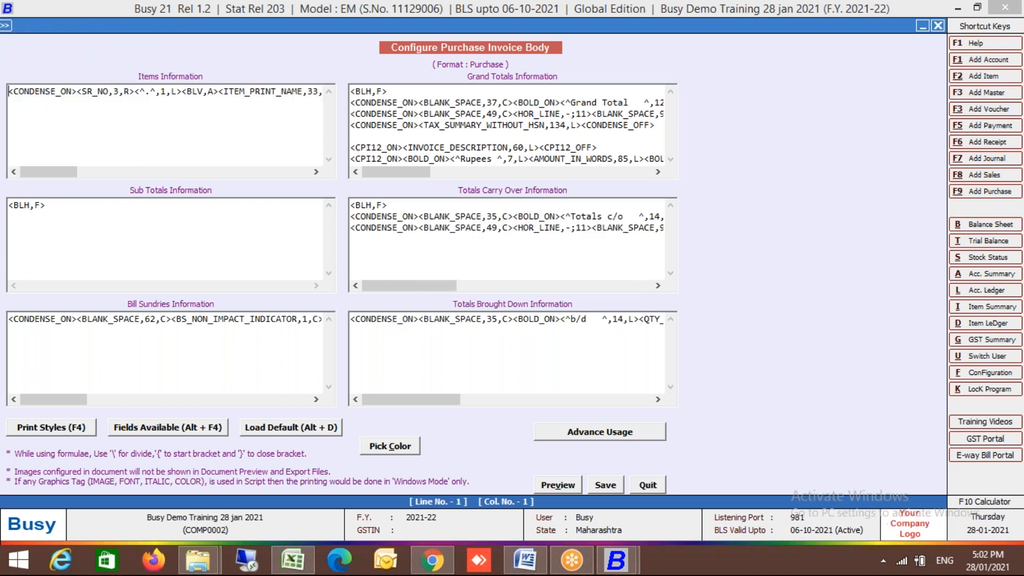
# - Delete the fields after ITEM_HSN_CODE and its <BLV,A> tag in the Items Information line, keeping the closing <CONDENSE_OFF> tag
pyautogui.press('Right')
pyautogui.press('Right')
pyautogui.press('Right')
pyautogui.press('Right')
pyautogui.press('Right')
pyautogui.press('Right')
pyautogui.press('Right')
pyautogui.press('Right')
pyautogui.press('Right')
pyautogui.press('Right')
pyautogui.press('Right')
pyautogui.press('Right')
pyautogui.press('Right')
pyautogui.press('Right')
pyautogui.press('Right')
pyautogui.press('Right')
pyautogui.press('Right')
pyautogui.press('Right')
pyautogui.press('Right')
pyautogui.press('Right')
pyautogui.press('Right')
pyautogui.press('Right')
pyautogui.press('Right')
pyautogui.press('Right')
pyautogui.press('Right')
pyautogui.press('Right')
pyautogui.press('Right')
pyautogui.press('Right')
pyautogui.press('Right')
pyautogui.press('Right')
pyautogui.press('Right')
pyautogui.press('Right')
pyautogui.press('Right')
pyautogui.press('Right')
pyautogui.press('Right')
pyautogui.press('Right')
pyautogui.press('Right')
pyautogui.press('Right')
pyautogui.press('Right')
pyautogui.press('Right')
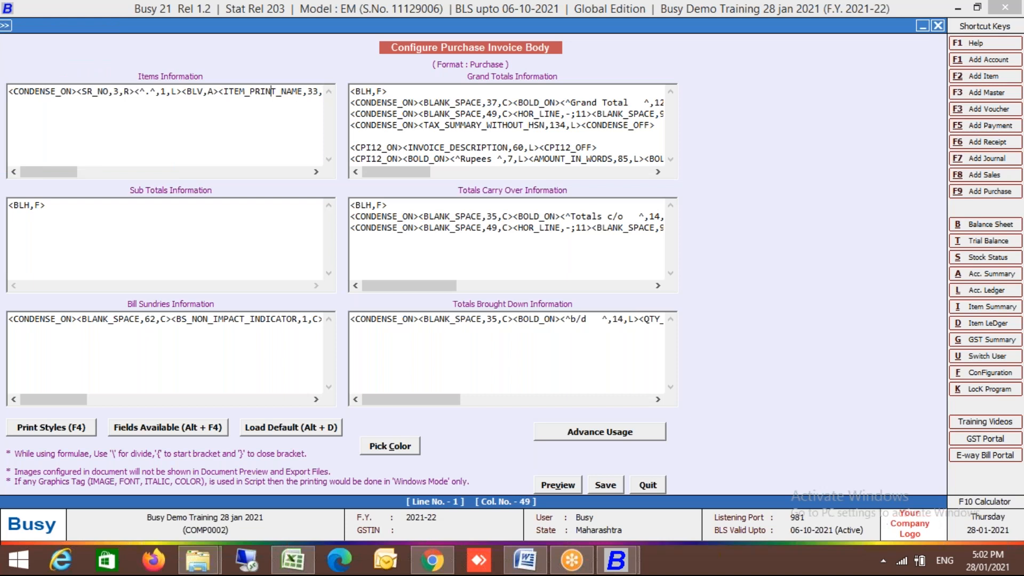
pyautogui.press('Right')
pyautogui.press('Right')
pyautogui.press('Right')
pyautogui.press('Right')
pyautogui.press('Right')
pyautogui.hotkey('shift', 'End')
pyautogui.hotkey('shift', 'Left')
pyautogui.hotkey('shift', 'Left')
pyautogui.hotkey('shift', 'Left')
pyautogui.hotkey('shift', 'Left')
pyautogui.hotkey('shift', 'Left')
pyautogui.hotkey('shift', 'Left')
pyautogui.hotkey('shift', 'Left')
pyautogui.hotkey('shift', 'Left')
pyautogui.hotkey('shift', 'Left')
pyautogui.hotkey('shift', 'Left')
pyautogui.hotkey('shift', 'Left')
pyautogui.hotkey('shift', 'Left')
pyautogui.hotkey('shift', 'Left')
pyautogui.hotkey('shift', 'Left')
pyautogui.press('Delete')
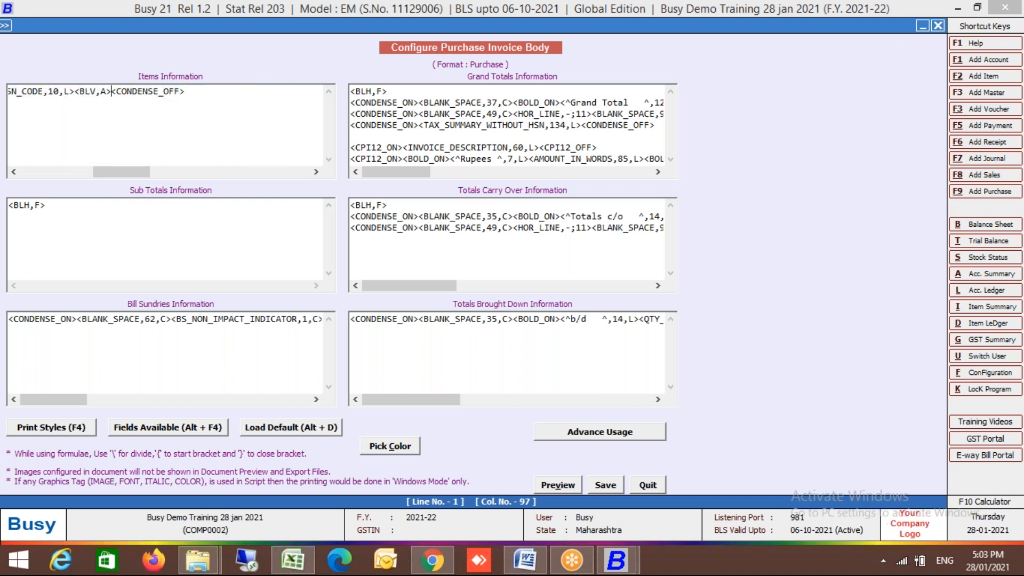
# - Open the list of available fields for the Items Information line and expand the PARAMETER category
pyautogui.hotkey('alt', 'F4')
pyautogui.press('Down')
pyautogui.press('Down')
pyautogui.press('Down')
pyautogui.press('Down')
pyautogui.press('Down')
pyautogui.press('Down')
pyautogui.press('Down')
pyautogui.press('Down')
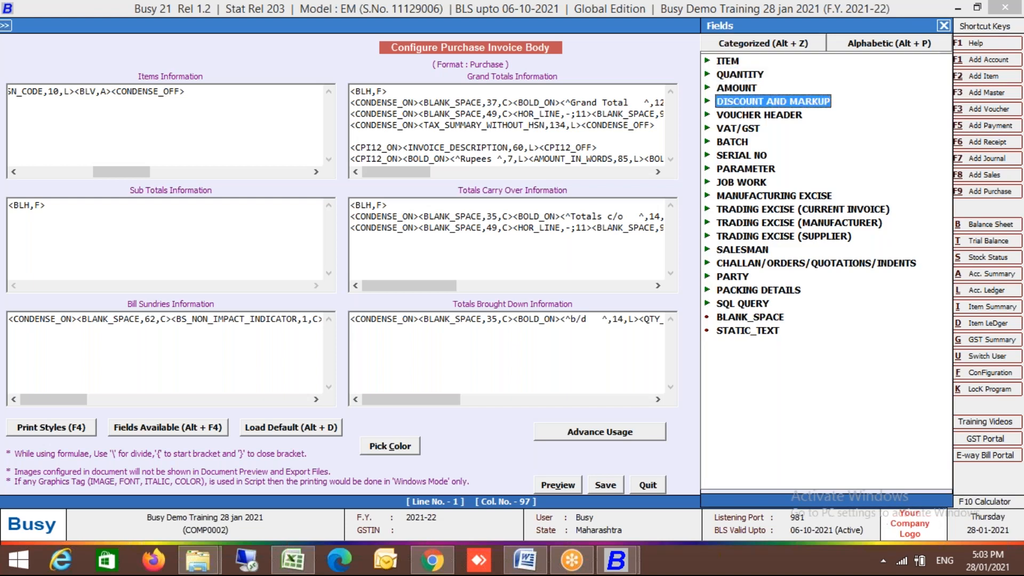
pyautogui.press('Right')
# - Insert the PARAM2_NAME_UNIQUE field between the <BLV,A> and <CONDENSE_OFF> tags in the Items Information line
pyautogui.press('Down')
pyautogui.press('Down')
pyautogui.press('Down')
pyautogui.press('Down')
pyautogui.press('Down')
pyautogui.press('Down')
pyautogui.press('Down')
pyautogui.press('Down')
pyautogui.press('Down')
pyautogui.press('Down')
pyautogui.press('Down')
pyautogui.press('Down')
pyautogui.press('Down')
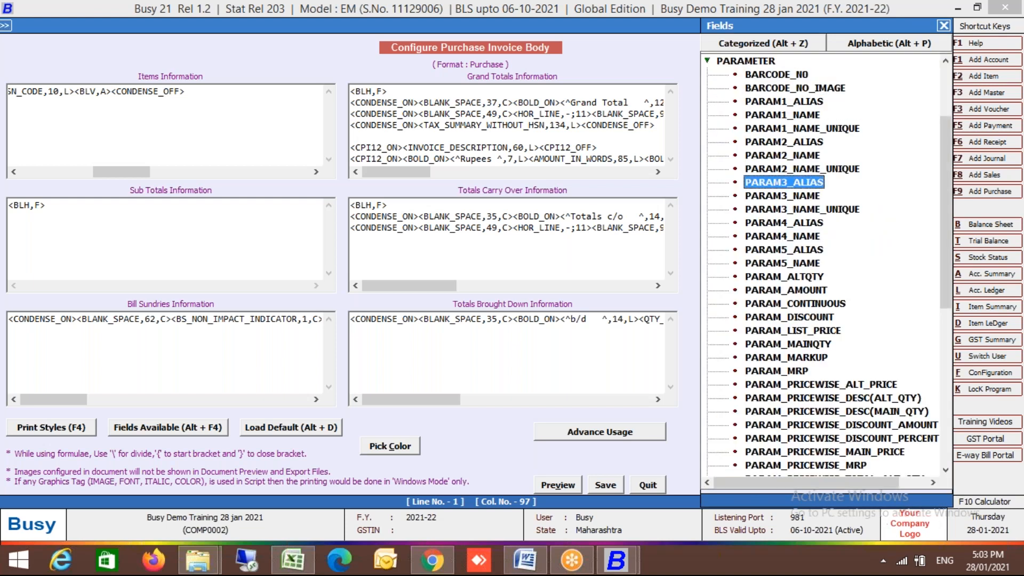
pyautogui.press('Up')
pyautogui.press('Up')
pyautogui.press('Up')
pyautogui.press('Up')
pyautogui.press('Up')
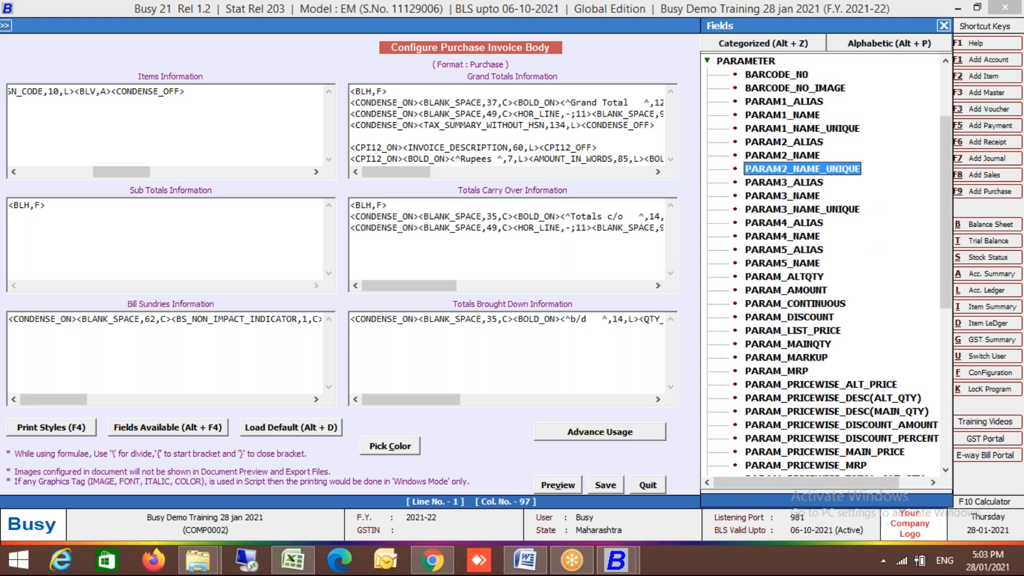
pyautogui.press('Return')
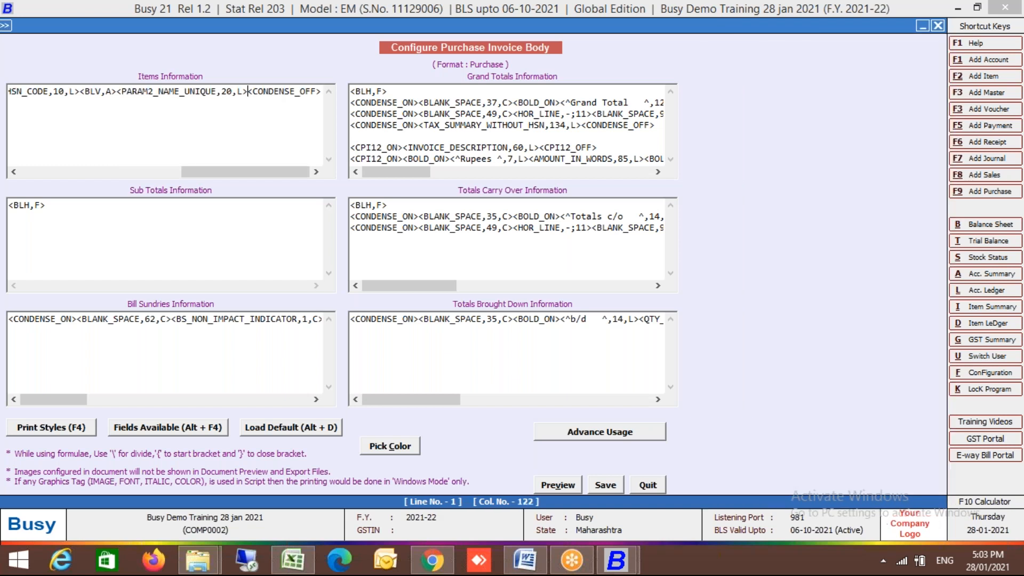
# - Set the PARAM2_NAME_UNIQUE field's width to 10 and save the Purchase invoice body
pyautogui.press('Left')
pyautogui.press('Left')
pyautogui.press('Left')
pyautogui.press('Left')
pyautogui.press('BackSpace')
pyautogui.write('1')
pyautogui.press('F2')
pyautogui.press('Return')
# - Preview the purchase voucher's invoice in the Purchase format to check the printed color column
pyautogui.press('Escape')
pyautogui.press('Return')
pyautogui.press('Return')
pyautogui.press('Return')
pyautogui.press('Return')
pyautogui.hotkey('alt', 'p')
pyautogui.press('Escape')
pyautogui.hotkey('alt', 'p')
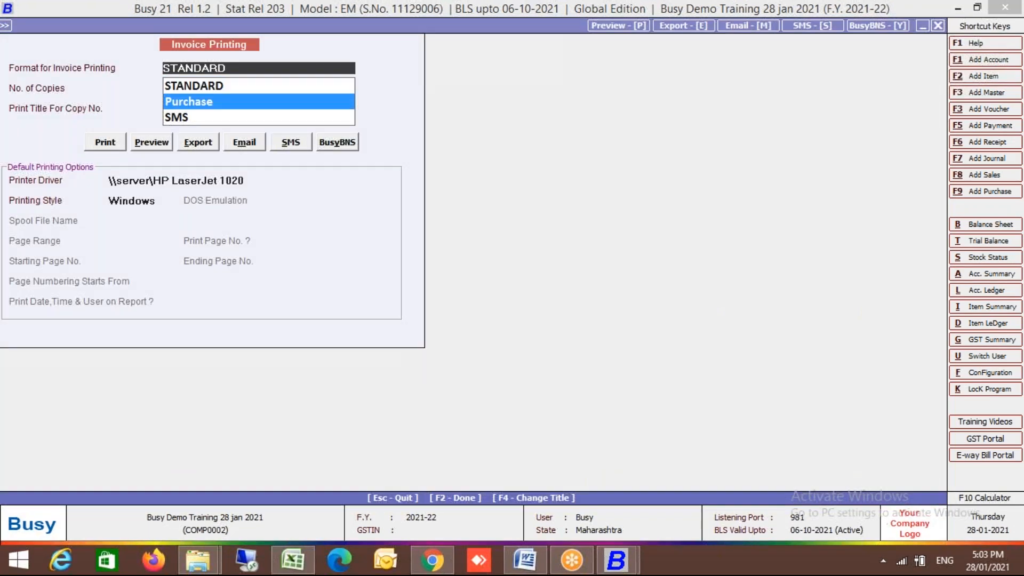
pyautogui.press('Return')
pyautogui.hotkey('alt', 'p')
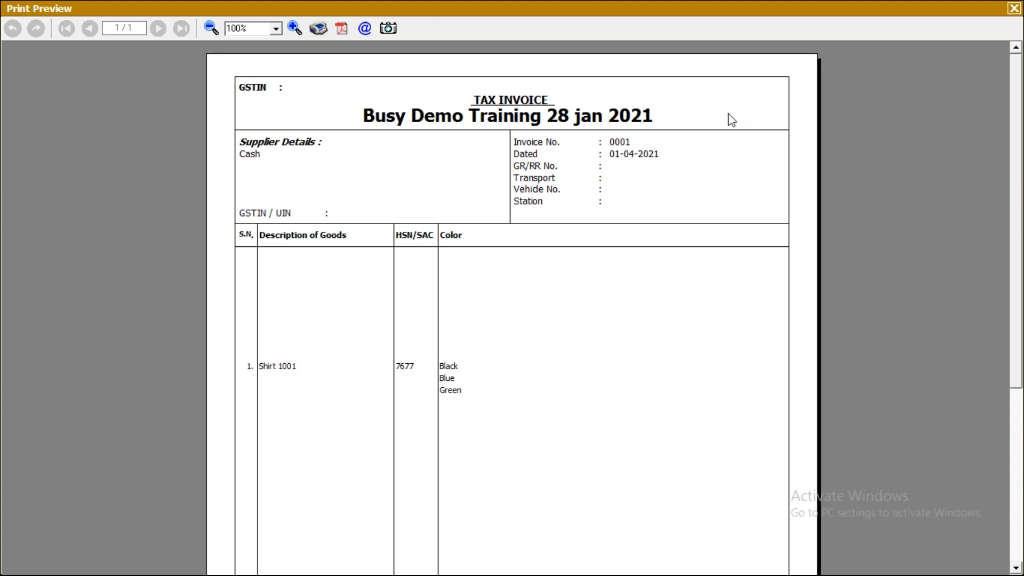
# - Close the print preview and reopen the body configuration of the Purchase format under Purchase Invoice
pyautogui.click(1014, 9)
pyautogui.press('Escape')
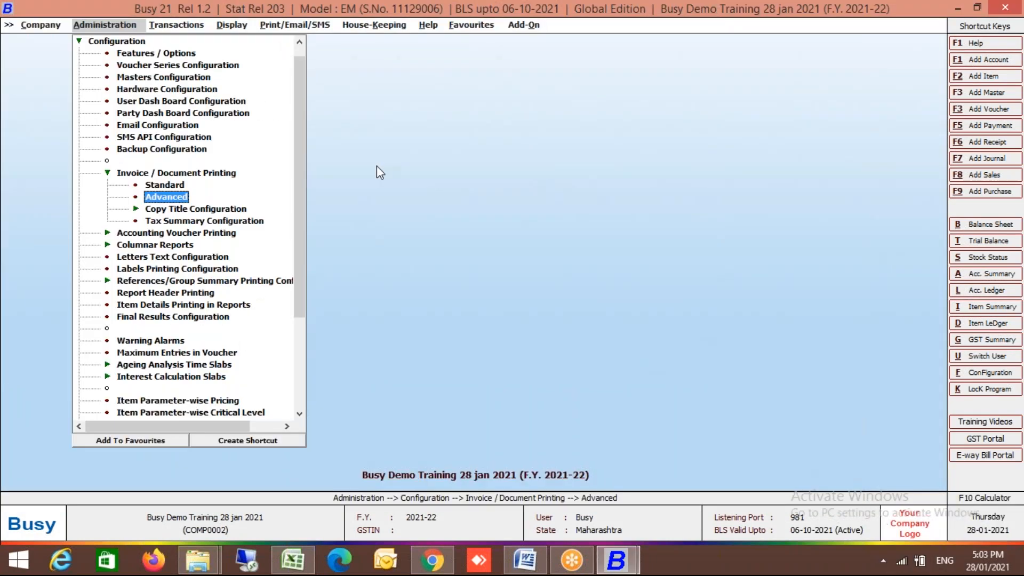
pyautogui.press('Return')
pyautogui.press('Down')
pyautogui.press('Up')
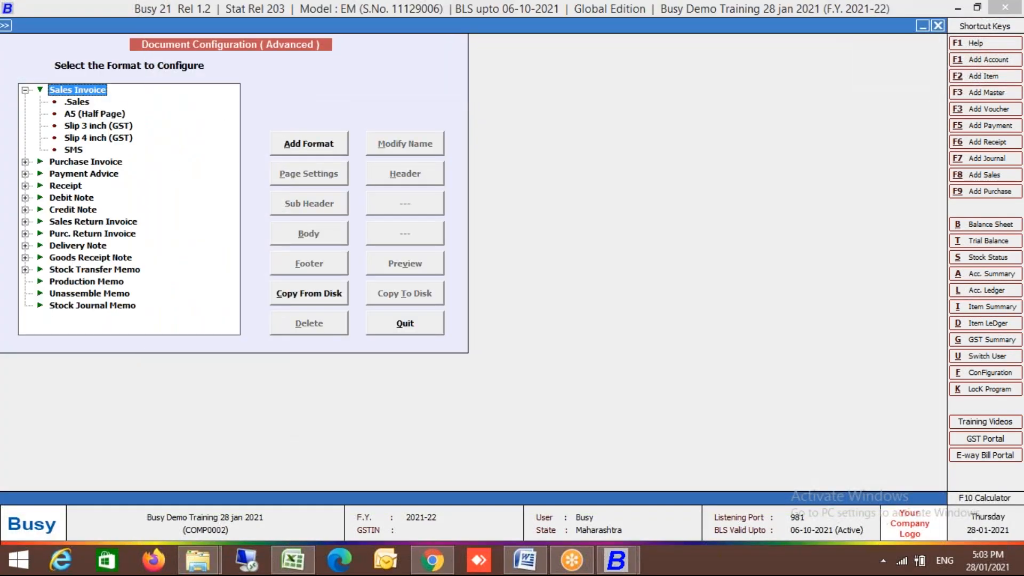
pyautogui.press('Left')
pyautogui.press('Down')
pyautogui.press('Right')
pyautogui.press('Down')
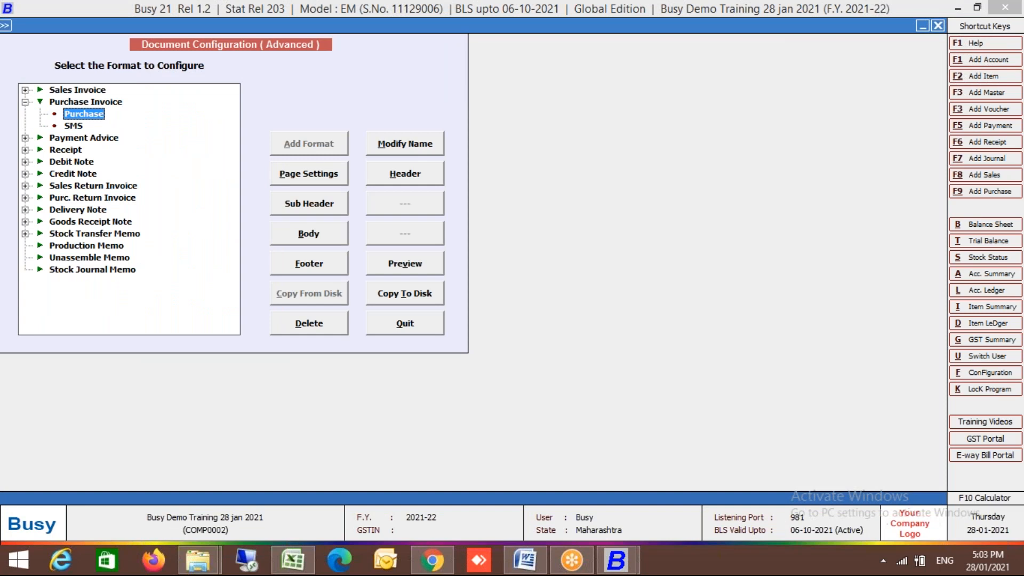
pyautogui.click(318, 239)
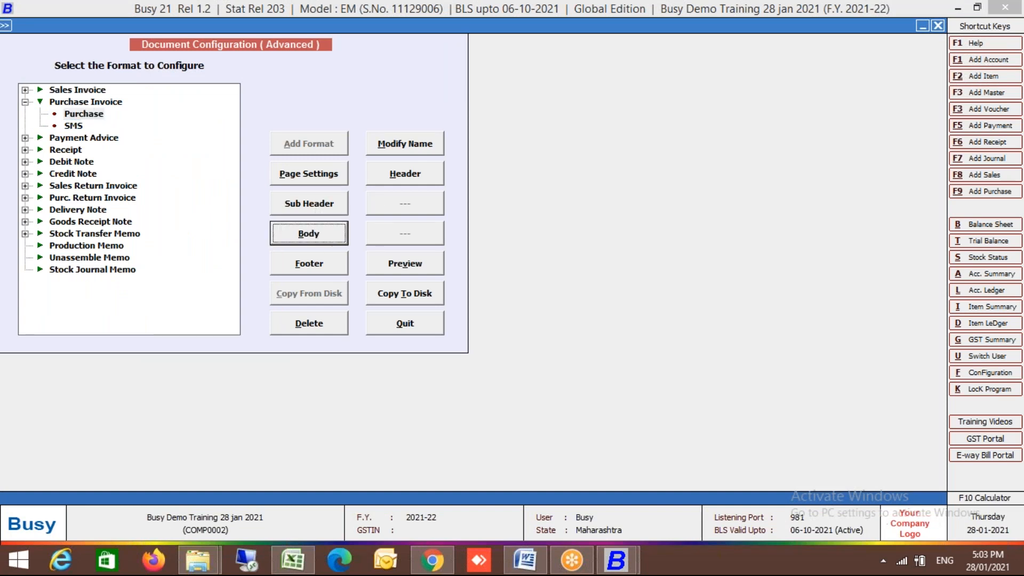
# - Examine the header and body configuration of the Purchase invoice format, saving both without edits
pyautogui.press('Escape')
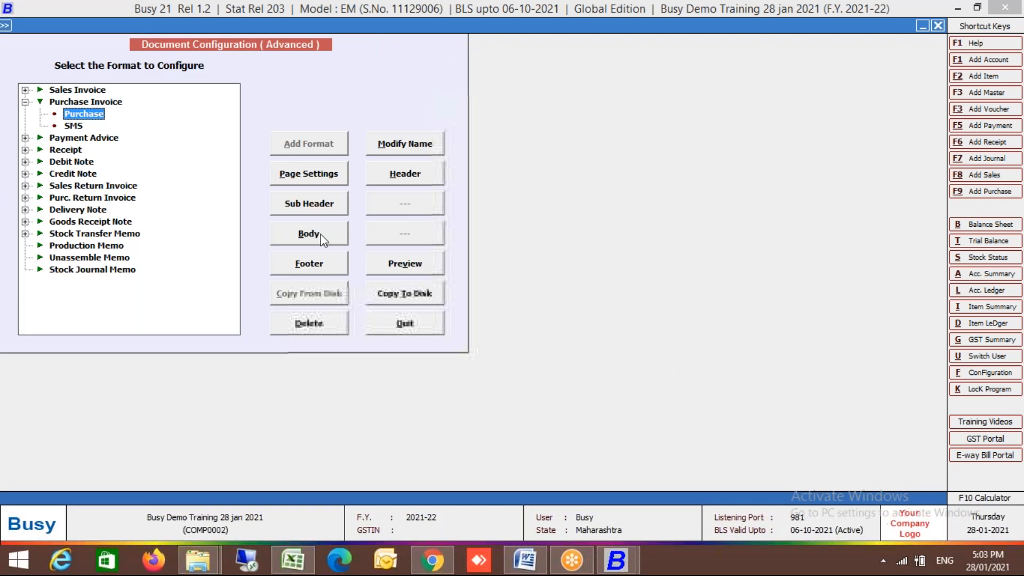
pyautogui.click(405, 181)
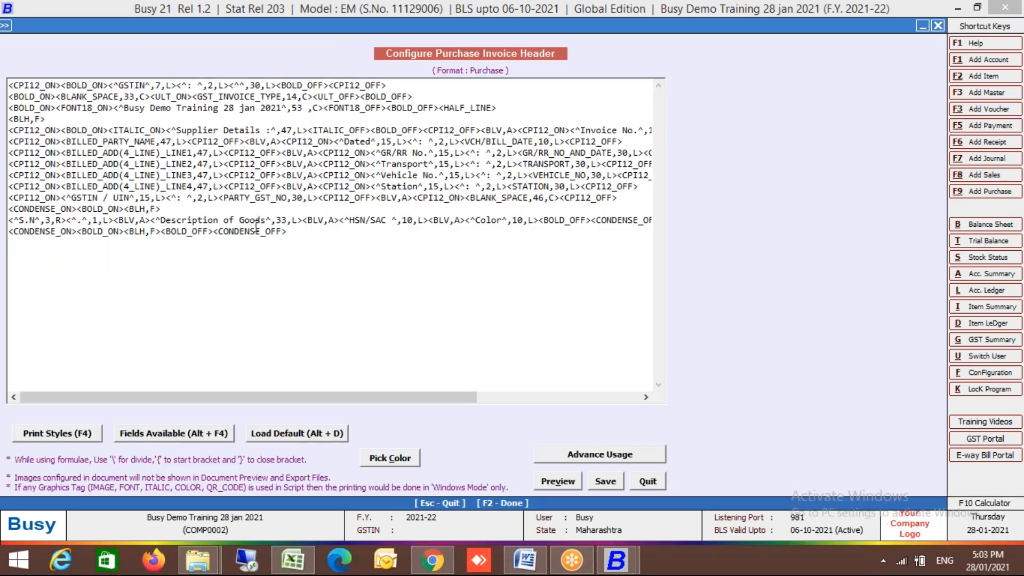
pyautogui.click(256, 235)
pyautogui.press('Escape')
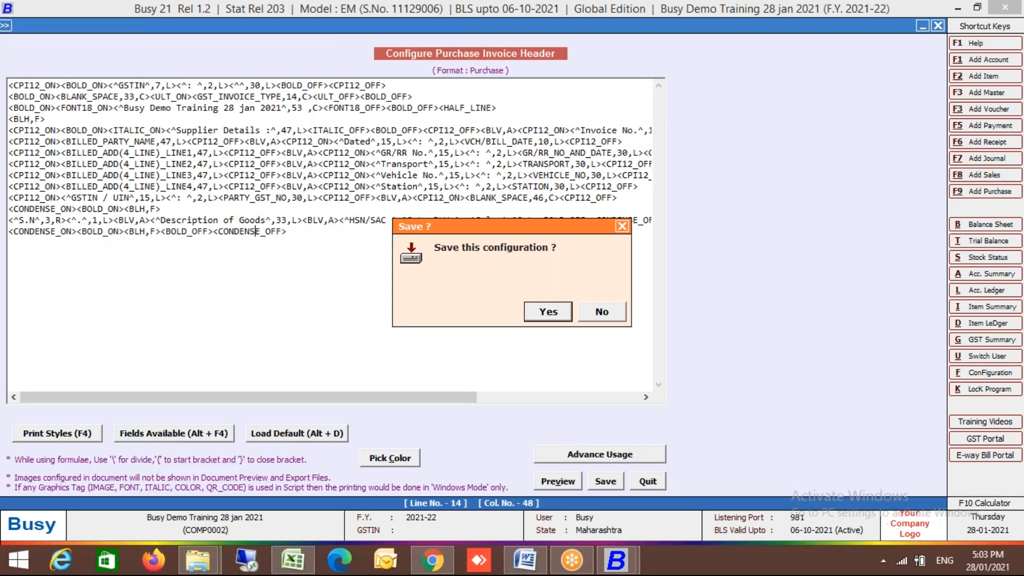
pyautogui.press('Return')
pyautogui.click(300, 180)
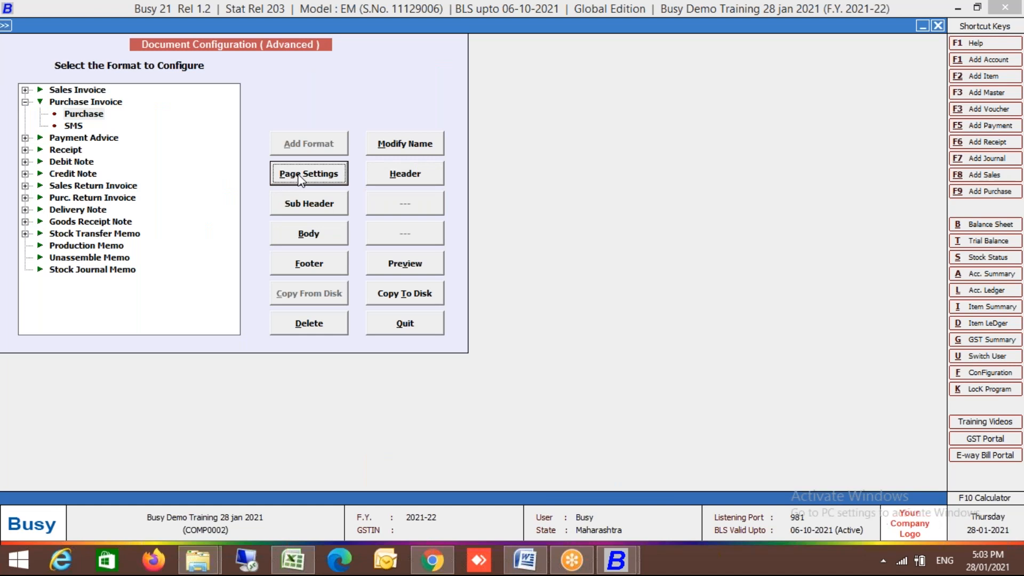
pyautogui.press('Escape')
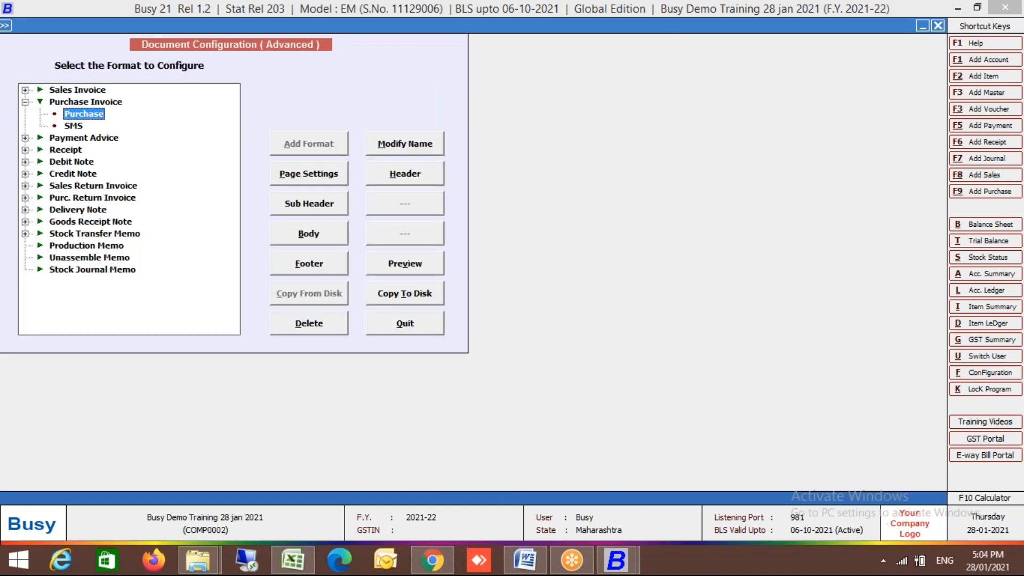
pyautogui.click(319, 239)
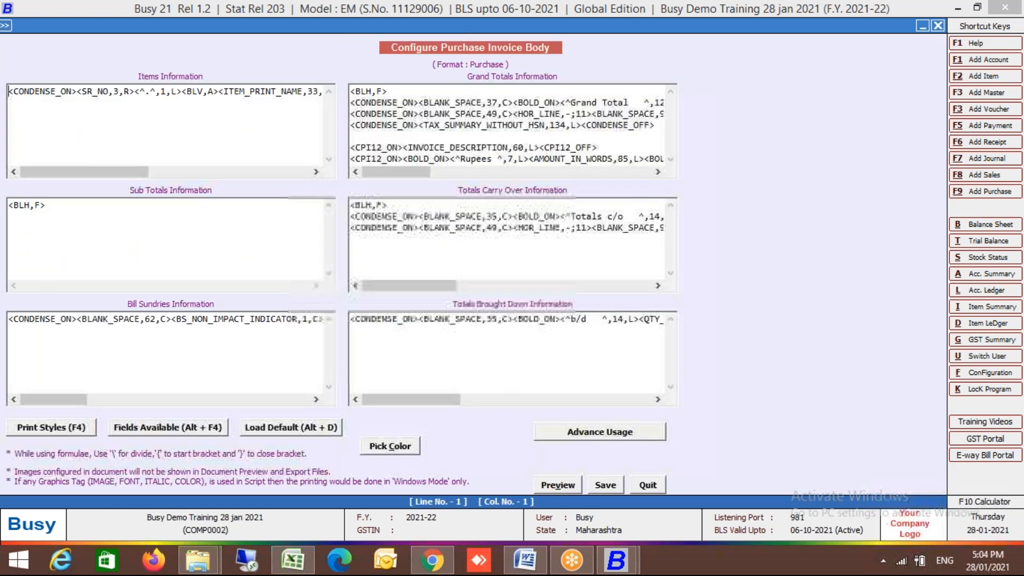
pyautogui.click(606, 486)
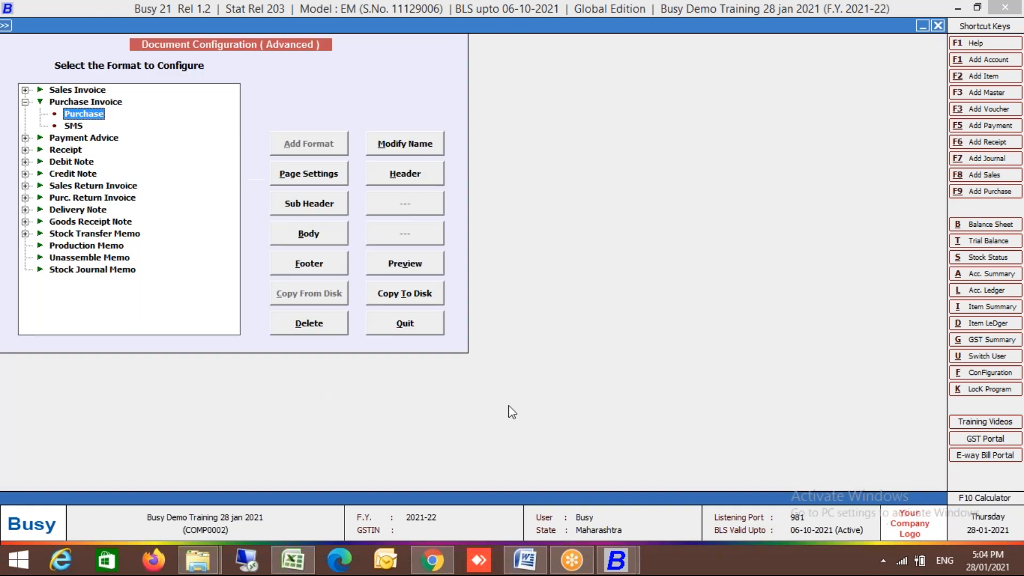
# - Insert a <BLV,A> vertical line tag after the Color column heading in the Purchase format's header
pyautogui.click(390, 181)
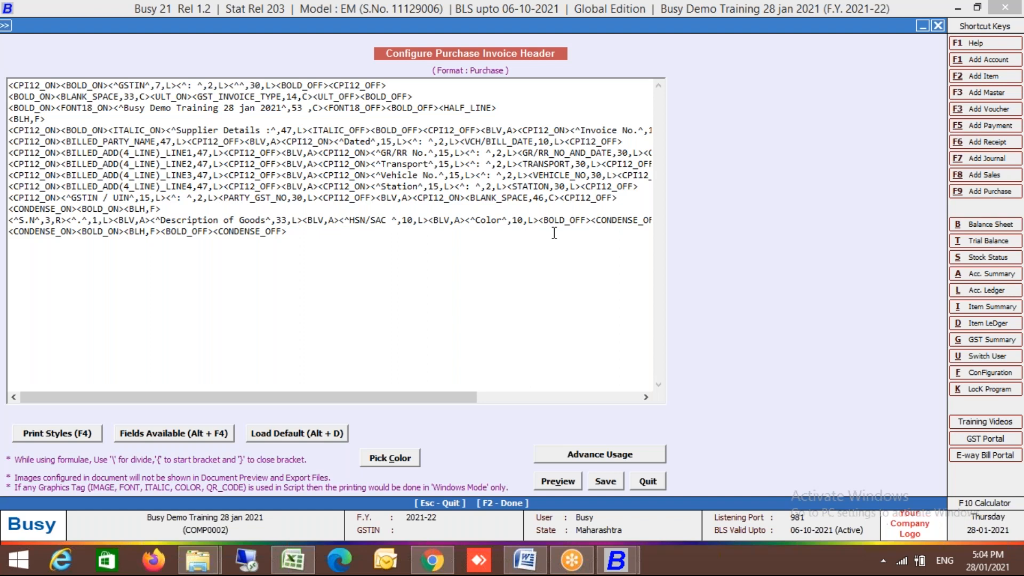
pyautogui.click(537, 221)
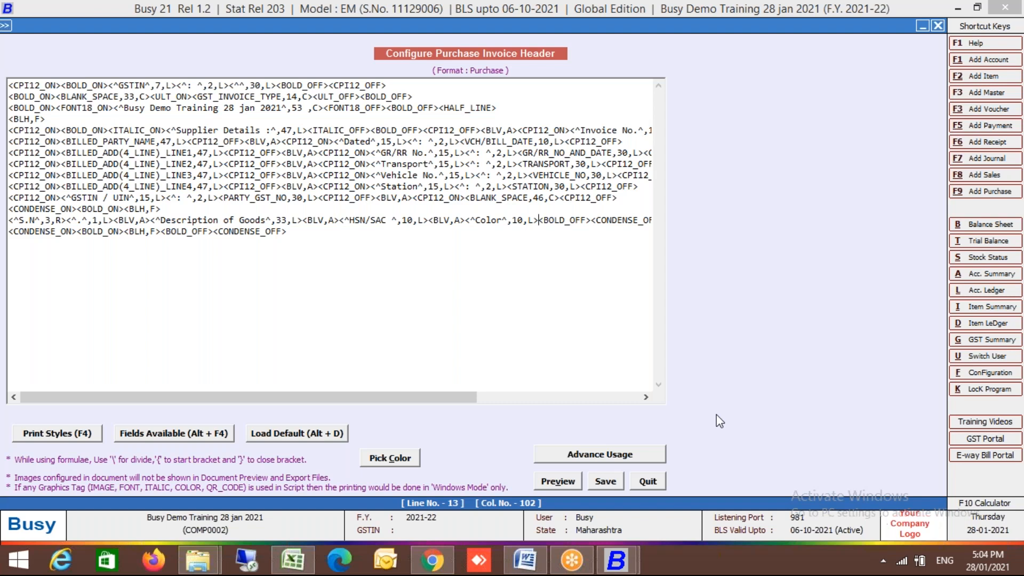
pyautogui.write('<BOV>')
pyautogui.press('BackSpace')
pyautogui.press('BackSpace')
pyautogui.write('LV,A')
pyautogui.hotkey('shift', 'Left')
pyautogui.hotkey('shift', 'Left')
pyautogui.hotkey('shift', 'Left')
pyautogui.hotkey('shift', 'Left')
pyautogui.hotkey('shift', 'Left')
pyautogui.hotkey('shift', 'Left')
pyautogui.hotkey('shift', 'Left')
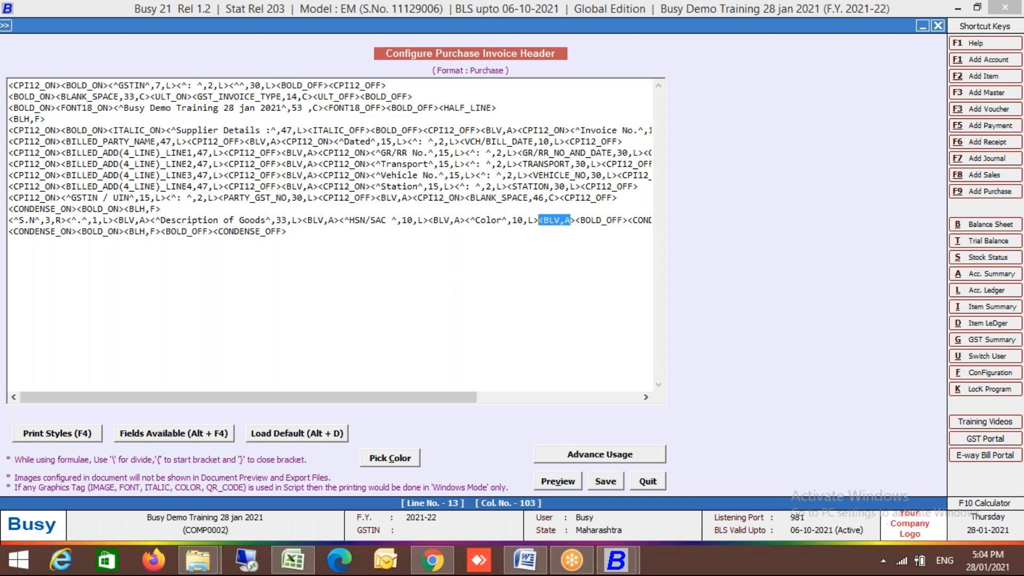
# - Add the column heading tag <^36^,6,C> after the new vertical line tag in the header
pyautogui.press('Right')
pyautogui.press('Right')
pyautogui.press('Right')
pyautogui.press('Right')
pyautogui.press('Right')
pyautogui.press('Right')
pyautogui.press('Right')
pyautogui.write('<^^')
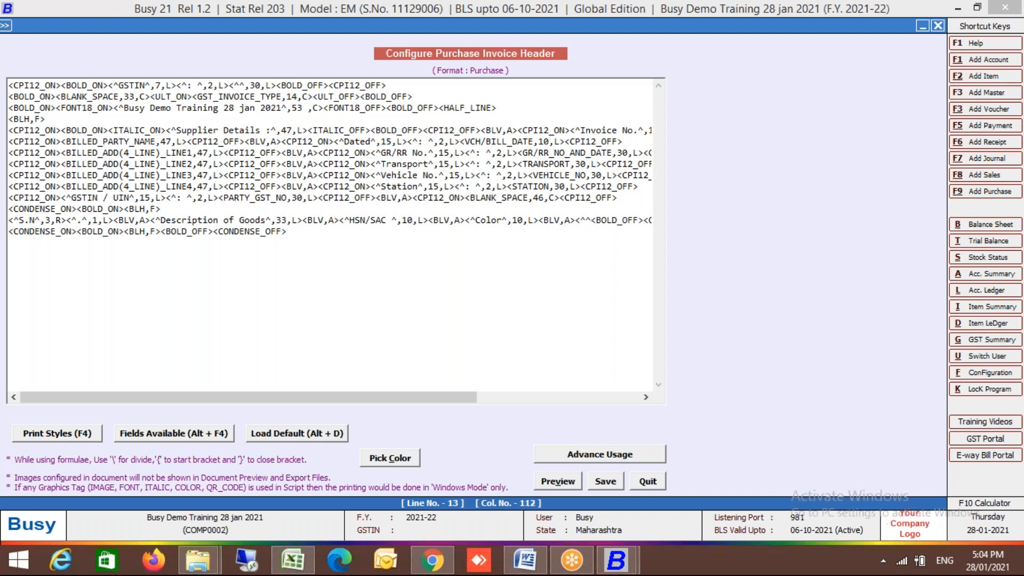
pyautogui.write('36')
pyautogui.write(',6,C>')
# - Duplicate the 36 column heading with its vertical line tag, change the copy to 38, and save the header
pyautogui.press('Left')
pyautogui.press('Left')
pyautogui.press('Left')
pyautogui.press('Left')
pyautogui.press('Left')
pyautogui.press('Left')
pyautogui.press('Left')
pyautogui.press('Left')
pyautogui.press('Left')
pyautogui.press('Left')
pyautogui.press('Left')
pyautogui.press('Left')
pyautogui.press('Left')
pyautogui.press('Left')
pyautogui.press('Left')
pyautogui.press('Left')
pyautogui.hotkey('shift', 'Right')
pyautogui.hotkey('shift', 'Right')
pyautogui.hotkey('shift', 'Right')
pyautogui.hotkey('shift', 'Right')
pyautogui.hotkey('shift', 'Right')
pyautogui.hotkey('shift', 'Right')
pyautogui.hotkey('shift', 'Right')
pyautogui.hotkey('shift', 'Right')
pyautogui.hotkey('shift', 'Right')
pyautogui.hotkey('shift', 'Right')
pyautogui.hotkey('shift', 'Right')
pyautogui.hotkey('shift', 'Right')
pyautogui.hotkey('shift', 'Right')
pyautogui.hotkey('shift', 'Right')
pyautogui.hotkey('shift', 'Right')
pyautogui.hotkey('shift', 'Right')
pyautogui.hotkey('shift', 'Right')
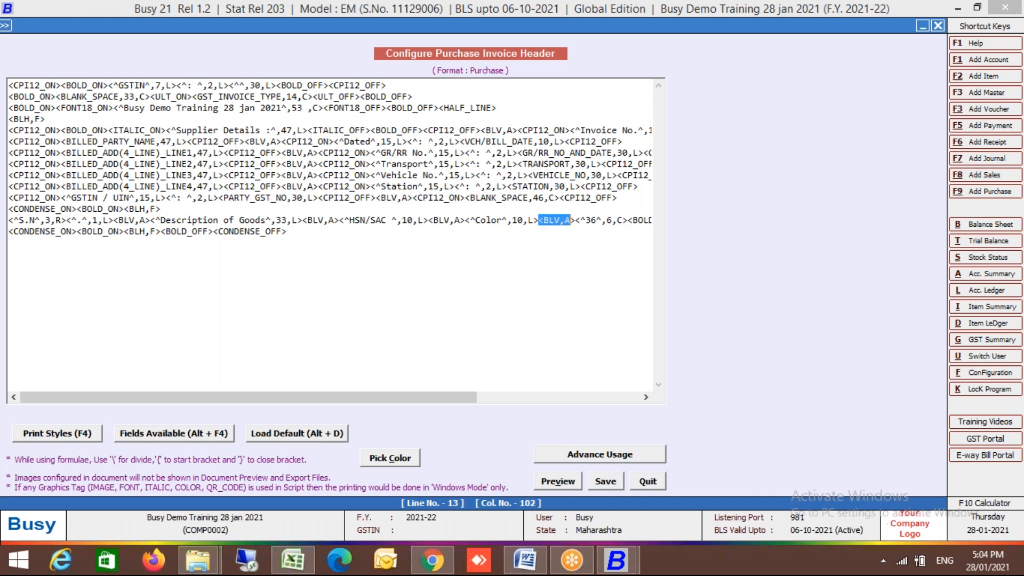
pyautogui.hotkey('ctrl', 'c')
pyautogui.press('Right')
pyautogui.hotkey('ctrl', 'v')
pyautogui.press('Left')
pyautogui.press('Left')
pyautogui.press('Left')
pyautogui.press('Left')
pyautogui.press('Left')
pyautogui.press('Left')
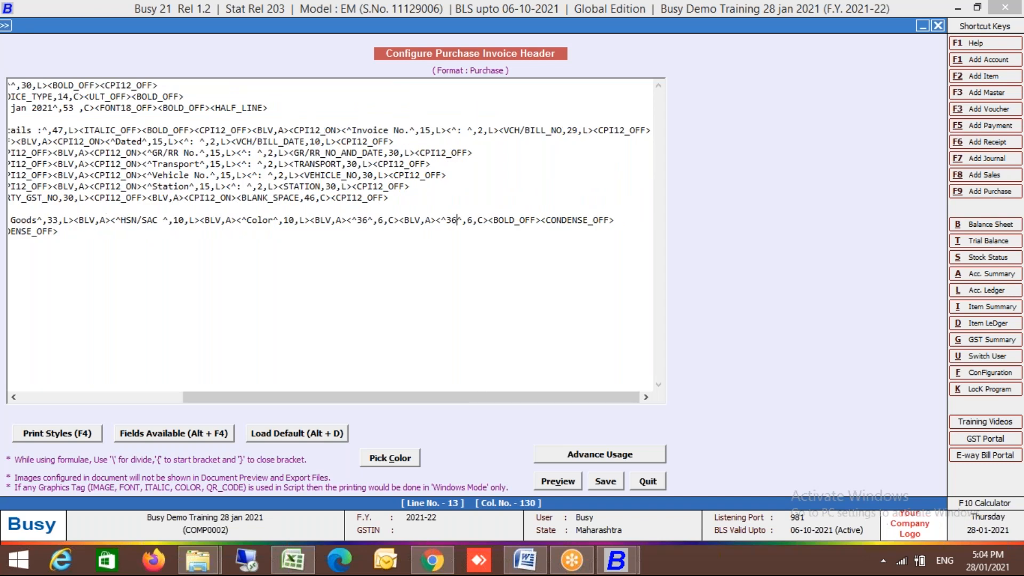
pyautogui.press('BackSpace')
pyautogui.write('8')
pyautogui.click(615, 483)
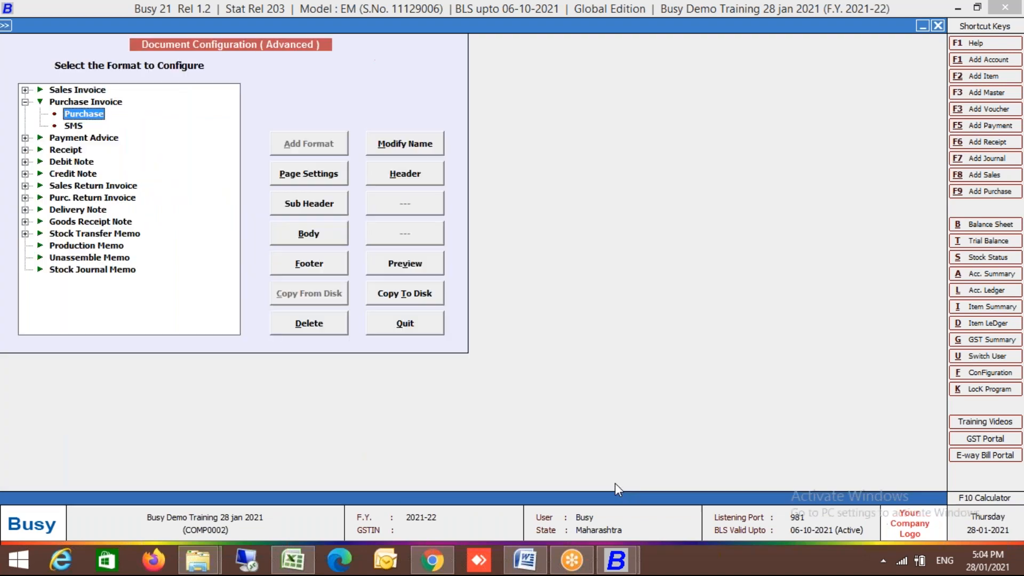
# - Open the Purchase format's body configuration and add blank lines at the end of the Items Information script
pyautogui.click(340, 227)
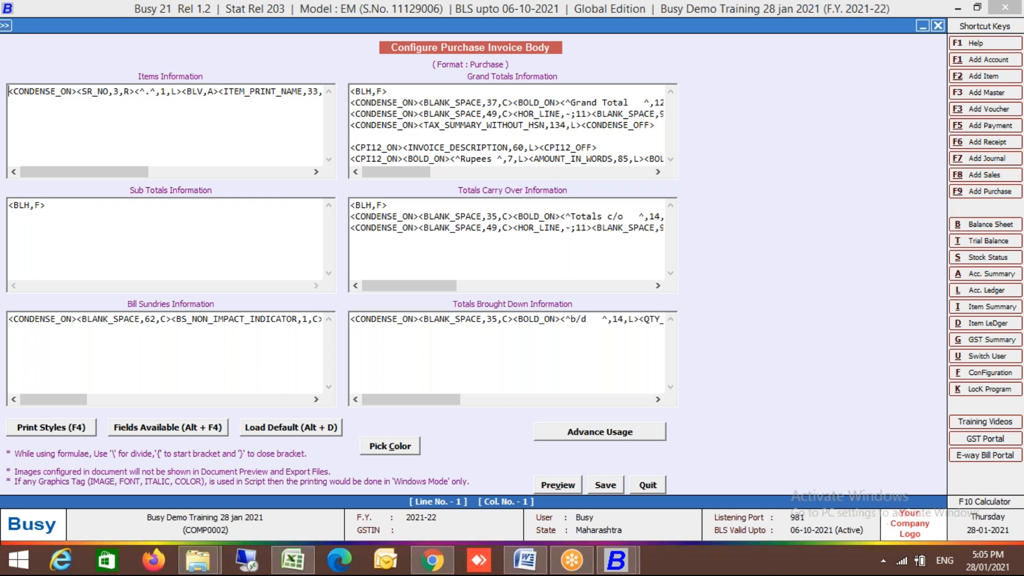
pyautogui.press('End')
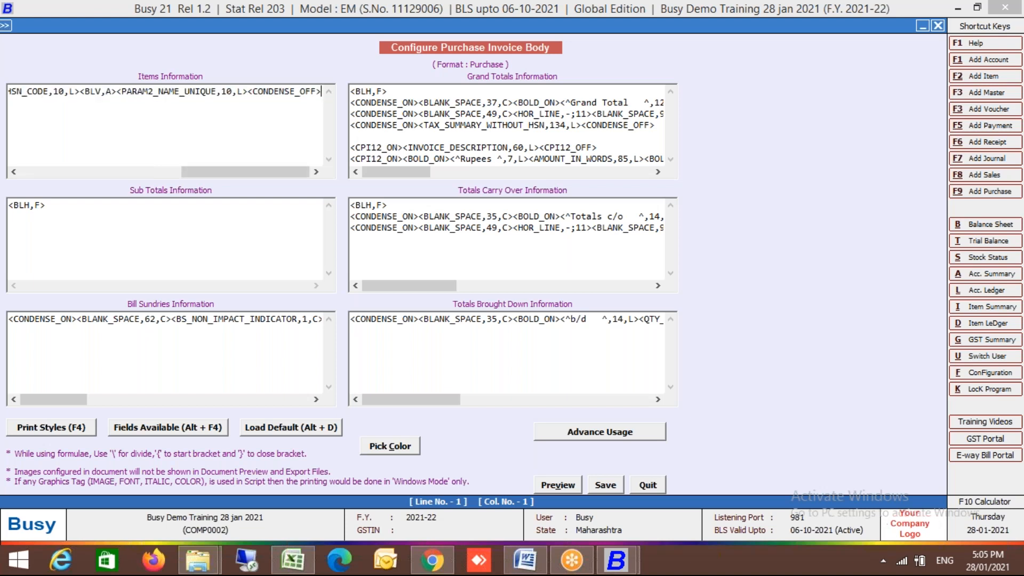
pyautogui.press('Return')
pyautogui.press('Return')
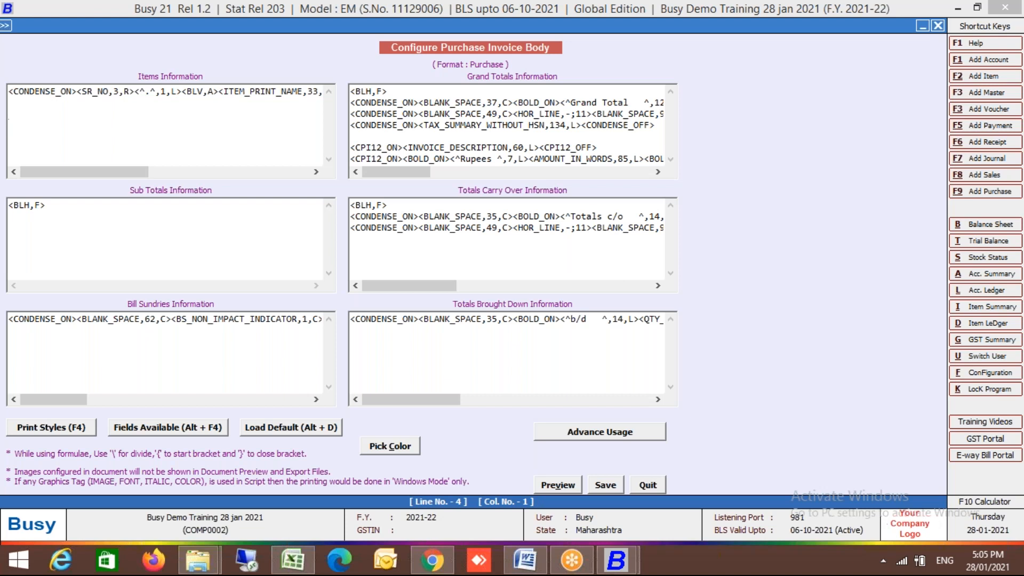
# - Insert the PARAM_SUM_QTY field from the PARAMETER category on the new line of Items Information
pyautogui.hotkey('alt', 'F4')
pyautogui.press('Down')
pyautogui.press('Down')
pyautogui.press('Down')
pyautogui.press('Down')
pyautogui.press('Down')
pyautogui.press('Down')
pyautogui.press('Down')
pyautogui.press('Down')
pyautogui.press('Down')
pyautogui.press('Down')
pyautogui.press('Down')
pyautogui.press('Down')
pyautogui.press('Down')
pyautogui.press('Down')
pyautogui.press('Down')
pyautogui.press('Down')
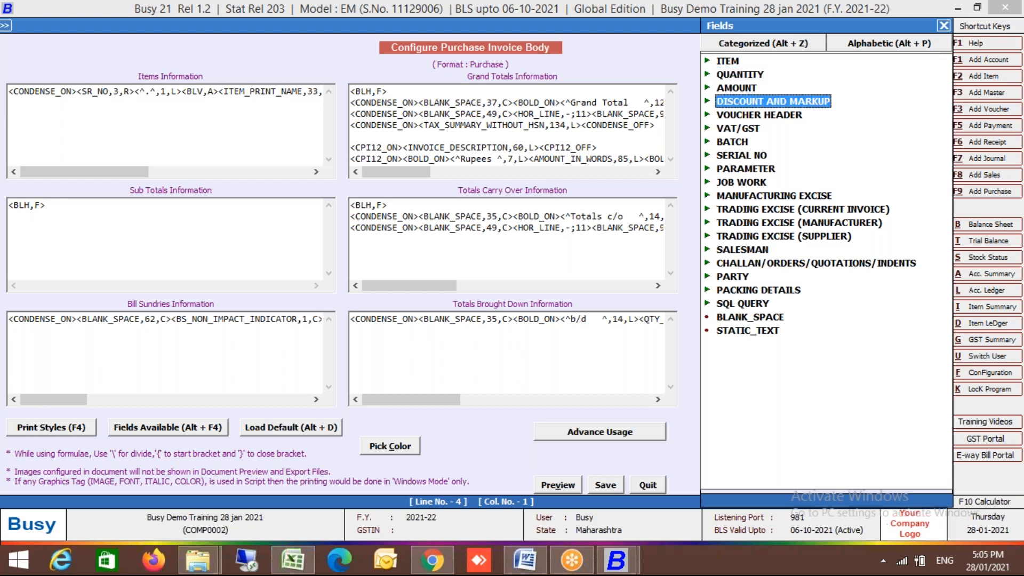
pyautogui.press('Down')
pyautogui.press('Up')
pyautogui.press('Up')
pyautogui.press('Up')
pyautogui.press('Up')
pyautogui.press('Up')
pyautogui.press('Up')
pyautogui.press('Up')
pyautogui.press('Up')
pyautogui.press('Up')
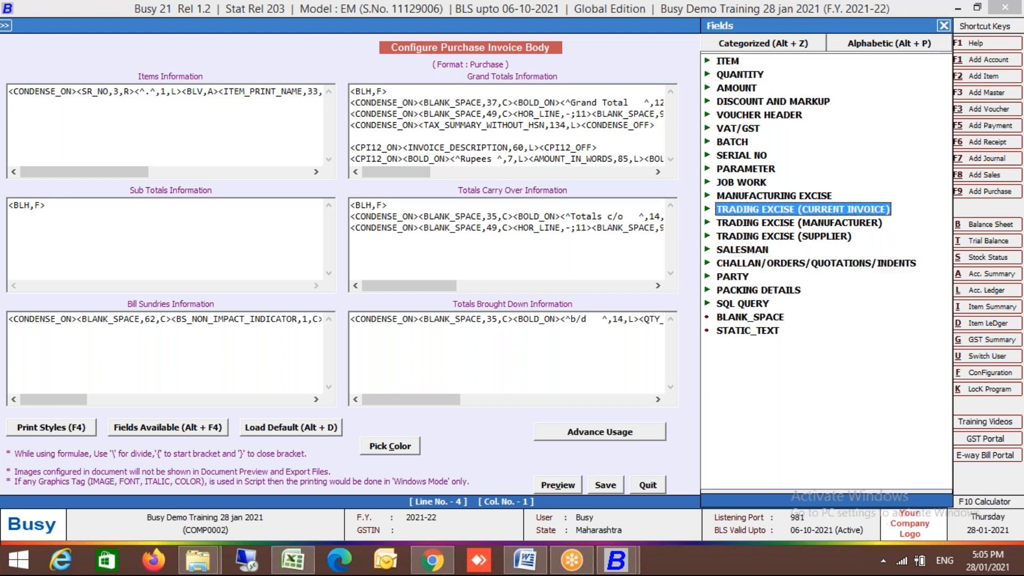
pyautogui.press('Right')
pyautogui.press('Down')
pyautogui.press('Down')
pyautogui.press('Down')
pyautogui.press('Down')
pyautogui.press('Down')
pyautogui.press('Down')
pyautogui.press('Down')
pyautogui.press('Down')
pyautogui.press('Down')
pyautogui.press('Down')
pyautogui.press('Down')
pyautogui.press('Down')
pyautogui.press('Down')
pyautogui.press('Down')
pyautogui.press('Down')
pyautogui.press('Down')
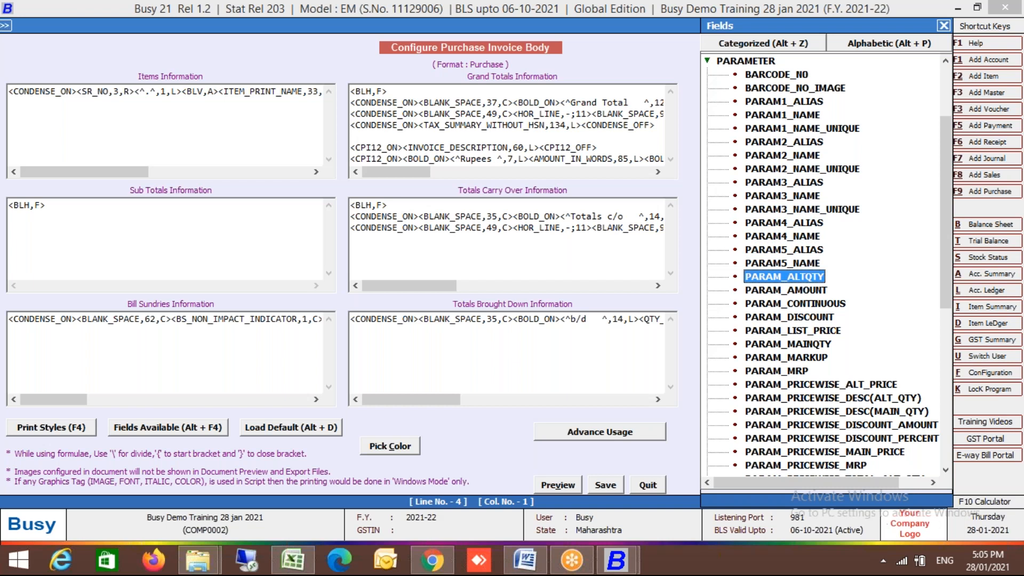
pyautogui.press('Down')
pyautogui.press('Down')
pyautogui.press('Down')
pyautogui.press('Down')
pyautogui.press('Down')
pyautogui.press('Down')
pyautogui.press('Down')
pyautogui.press('Down')
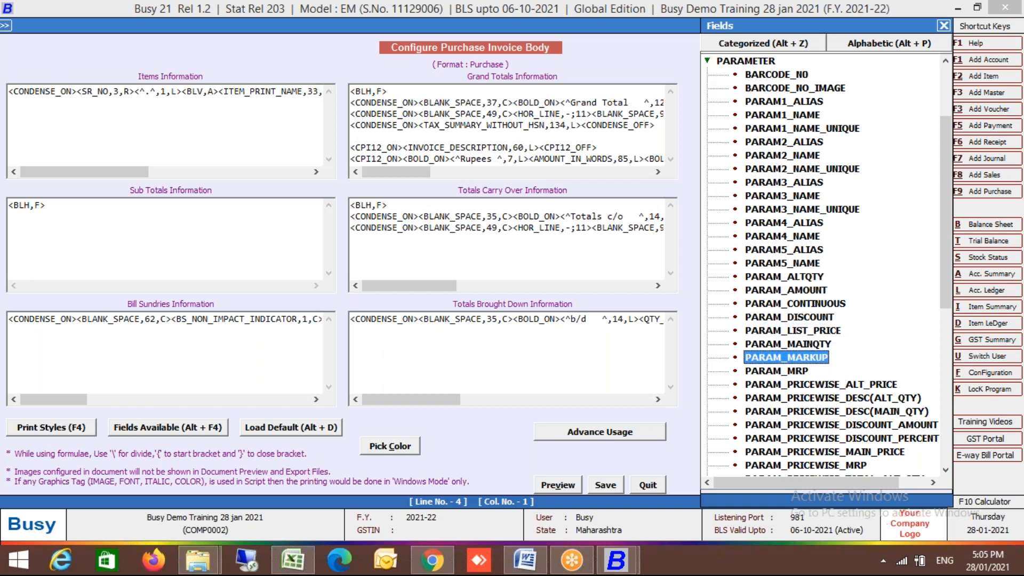
pyautogui.press('Down')
pyautogui.press('Down')
pyautogui.press('Down')
pyautogui.press('Down')
pyautogui.press('Down')
pyautogui.press('Down')
pyautogui.press('Down')
pyautogui.press('Down')
pyautogui.press('Down')
pyautogui.press('Down')
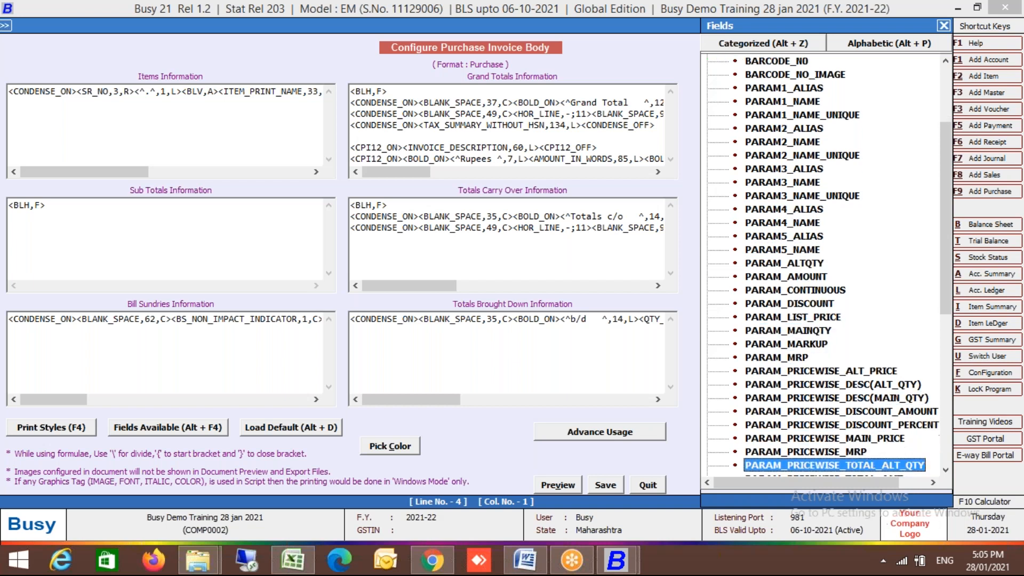
pyautogui.press('Down')
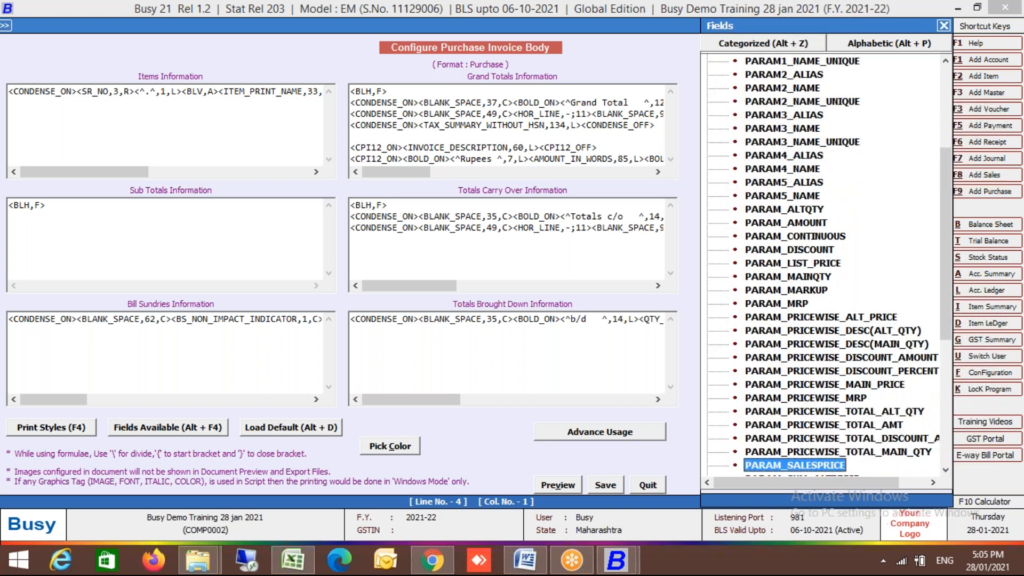
pyautogui.press('Down')
pyautogui.press('Down')
pyautogui.press('Down')
pyautogui.press('Down')
pyautogui.press('Down')
pyautogui.press('Down')
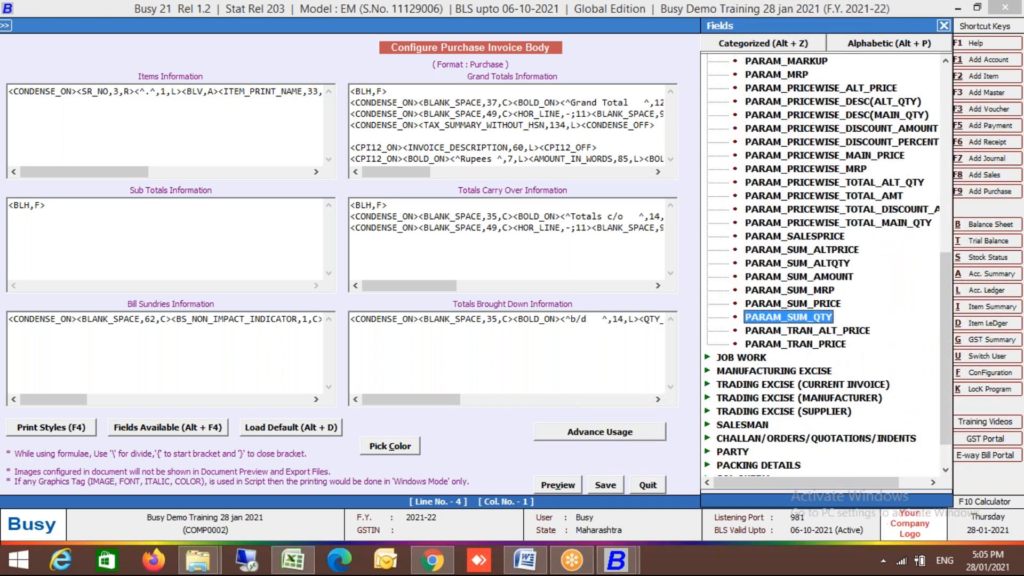
pyautogui.press('Return')
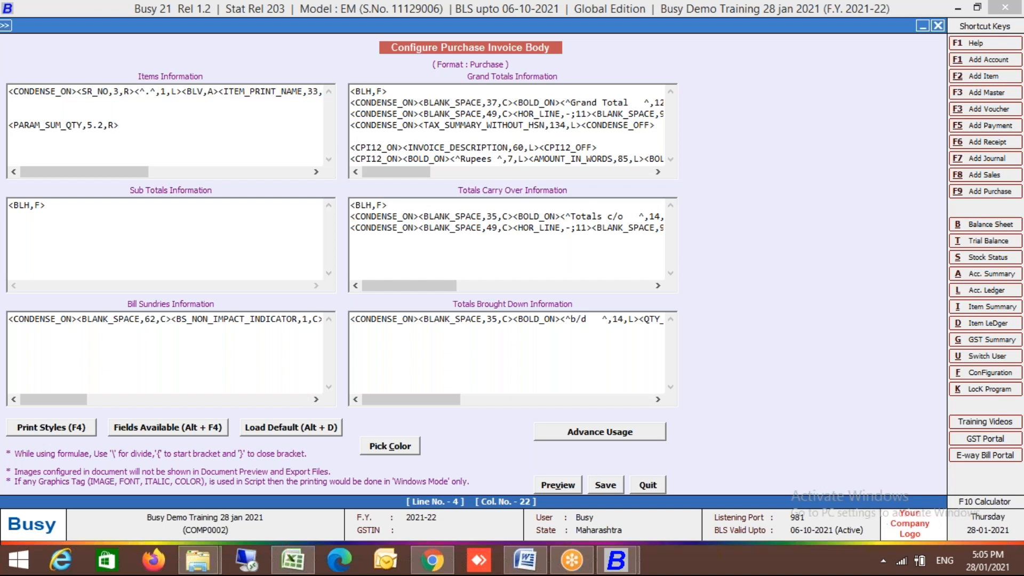
pyautogui.press('Return')
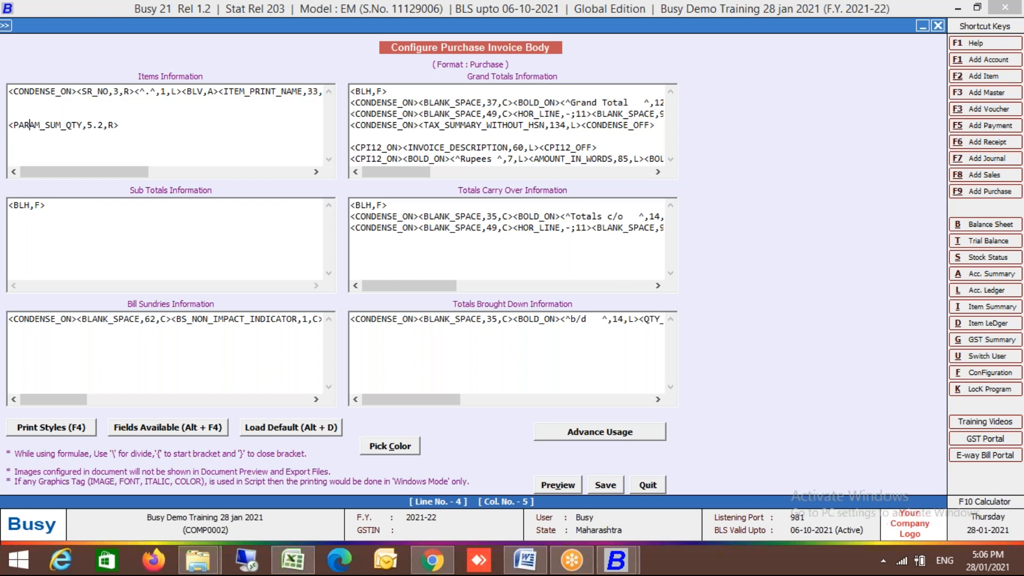
pyautogui.click(66, 124)
pyautogui.press('Right')
pyautogui.press('Right')
pyautogui.press('Right')
pyautogui.press('Right')
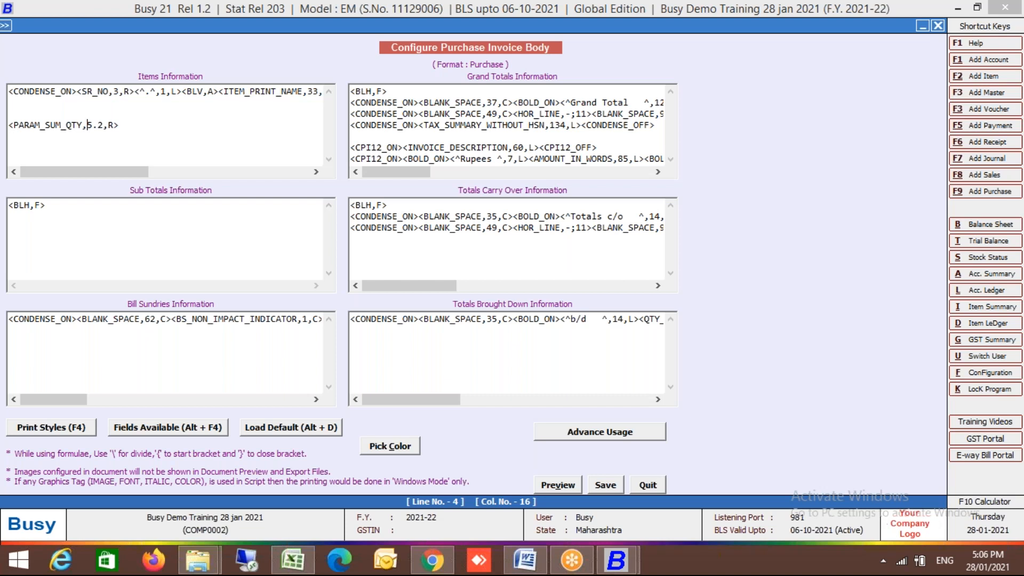
pyautogui.write('@')
pyautogui.write('3')
pyautogui.write(';')
pyautogui.write(',')
pyautogui.press('Left')
pyautogui.hotkey('shift', 'Left')
pyautogui.hotkey('shift', 'Left')
pyautogui.hotkey('shift', 'Left')
pyautogui.hotkey('shift', 'Left')
pyautogui.press('Right')
pyautogui.press('Right')
pyautogui.press('Right')
pyautogui.press('Right')
pyautogui.hotkey('shift', 'Left')
pyautogui.press('Delete')
pyautogui.press('Right')
pyautogui.press('Right')
pyautogui.press('Right')
pyautogui.press('Right')
pyautogui.press('Right')
pyautogui.press('Right')
pyautogui.press('Right')
pyautogui.hotkey('shift', 'Home')
pyautogui.press('Right')
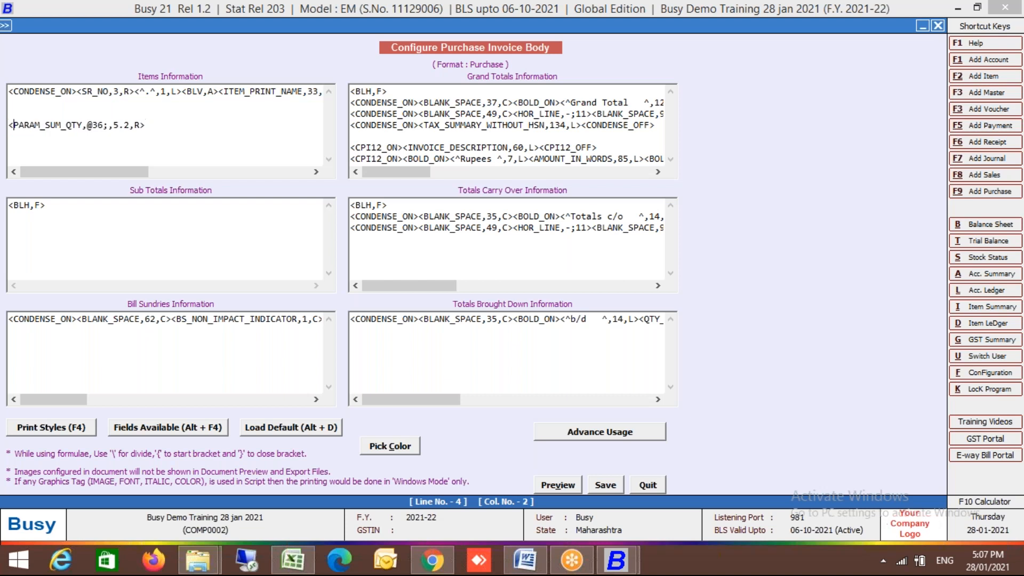
# - Set the PARAM_SUM_QTY tag's width to 6 and its alignment to C
pyautogui.click(132, 125)
pyautogui.press('BackSpace')
pyautogui.press('BackSpace')
pyautogui.press('BackSpace')
pyautogui.write('6')
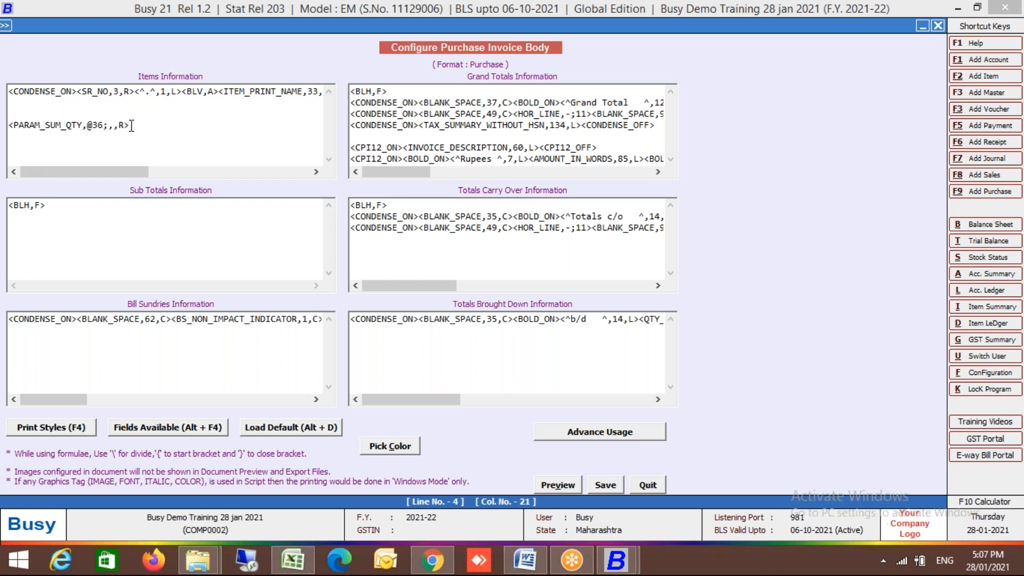
pyautogui.press('Right')
pyautogui.press('BackSpace')
pyautogui.write('C')
pyautogui.press('Right')
# - Move the PARAM_SUM_QTY tag to the end of the first Items Information line, just before <CONDENSE_OFF>
pyautogui.hotkey('shift', 'Home')
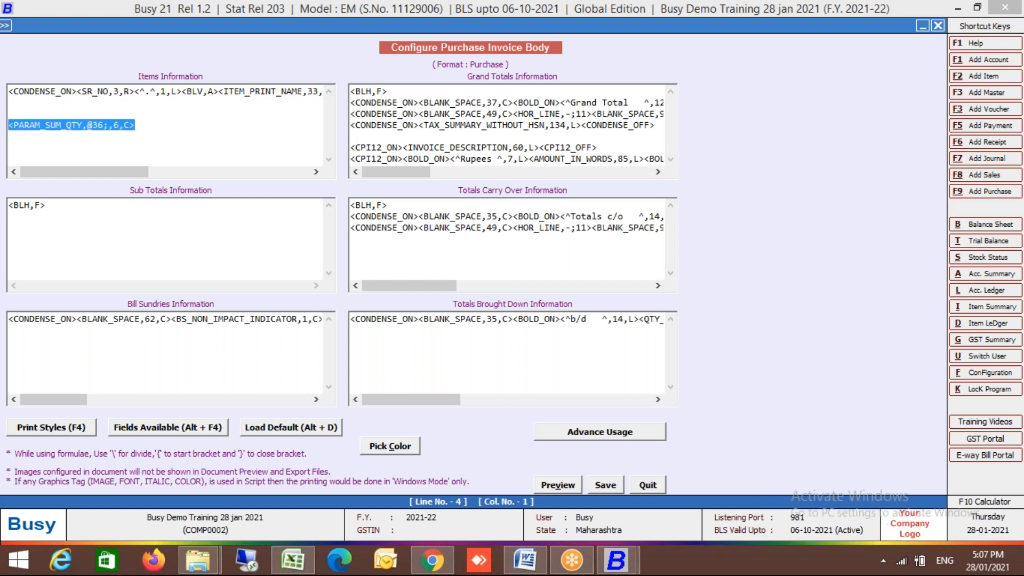
pyautogui.hotkey('ctrl', 'x')
pyautogui.press('Up')
pyautogui.press('Up')
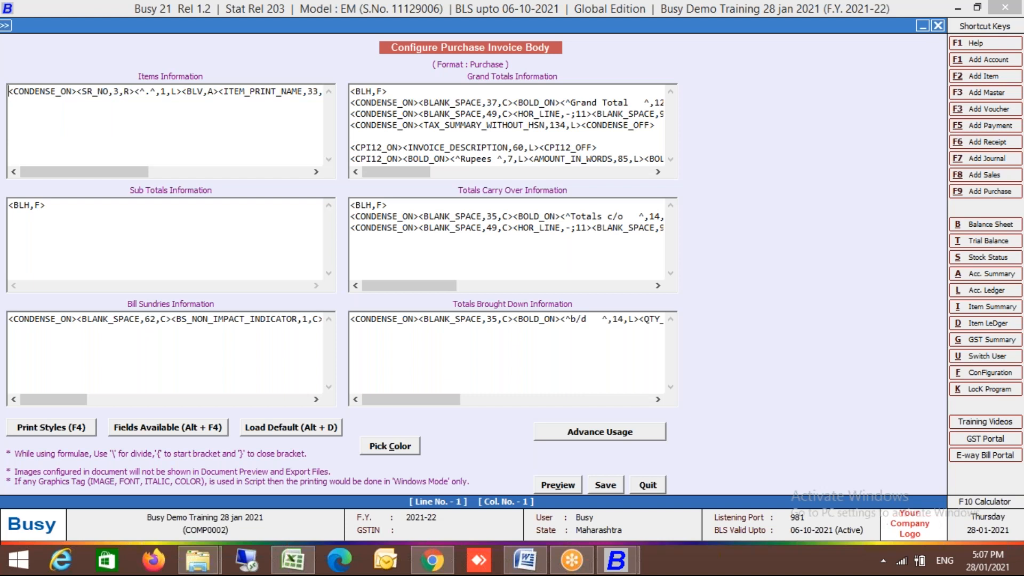
pyautogui.press('End')
pyautogui.press('Left')
pyautogui.press('Left')
pyautogui.press('Left')
pyautogui.press('Left')
pyautogui.press('Left')
pyautogui.press('Left')
pyautogui.press('Left')
pyautogui.press('Left')
pyautogui.press('Left')
pyautogui.press('Left')
pyautogui.press('Left')
pyautogui.press('Left')
pyautogui.press('Left')
pyautogui.press('Left')
pyautogui.press('Left')
pyautogui.press('Left')
pyautogui.press('Left')
pyautogui.press('Right')
pyautogui.press('Right')
pyautogui.press('Right')
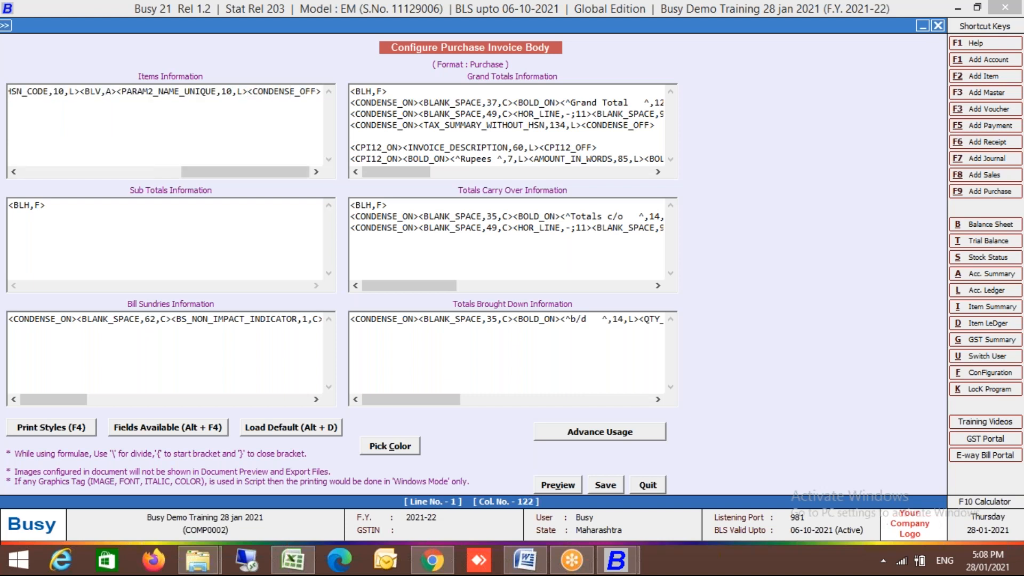
pyautogui.hotkey('ctrl', 'v')
# - Add a <BLV,A> vertical line tag directly before the PARAM_SUM_QTY tag for size 36
pyautogui.press('Left')
pyautogui.press('Left')
pyautogui.press('Left')
pyautogui.press('Left')
pyautogui.press('Left')
pyautogui.press('Left')
pyautogui.press('Left')
pyautogui.press('Left')
pyautogui.press('Left')
pyautogui.press('Left')
pyautogui.press('Left')
pyautogui.press('Left')
pyautogui.press('Left')
pyautogui.press('Left')
pyautogui.press('Left')
pyautogui.press('Left')
pyautogui.press('Left')
pyautogui.press('Left')
pyautogui.press('Left')
pyautogui.press('Left')
pyautogui.press('Left')
pyautogui.press('Left')
pyautogui.press('Left')
pyautogui.write('<BLV,A>')
pyautogui.press('Left')
pyautogui.press('Left')
pyautogui.press('Left')
pyautogui.press('Left')
pyautogui.press('Left')
pyautogui.hotkey('shift', 'Left')
pyautogui.hotkey('shift', 'Right')
pyautogui.hotkey('shift', 'Right')
pyautogui.hotkey('shift', 'Right')
pyautogui.hotkey('shift', 'Right')
pyautogui.hotkey('shift', 'Right')
pyautogui.hotkey('shift', 'Right')
pyautogui.hotkey('shift', 'Right')
pyautogui.hotkey('shift', 'Right')
pyautogui.hotkey('shift', 'Right')
pyautogui.hotkey('shift', 'Right')
pyautogui.hotkey('shift', 'Right')
pyautogui.hotkey('shift', 'Right')
pyautogui.hotkey('shift', 'Right')
pyautogui.hotkey('shift', 'Right')
pyautogui.hotkey('shift', 'Right')
pyautogui.hotkey('shift', 'Right')
pyautogui.hotkey('shift', 'Right')
pyautogui.hotkey('shift', 'Right')
pyautogui.hotkey('shift', 'Right')
pyautogui.hotkey('shift', 'Right')
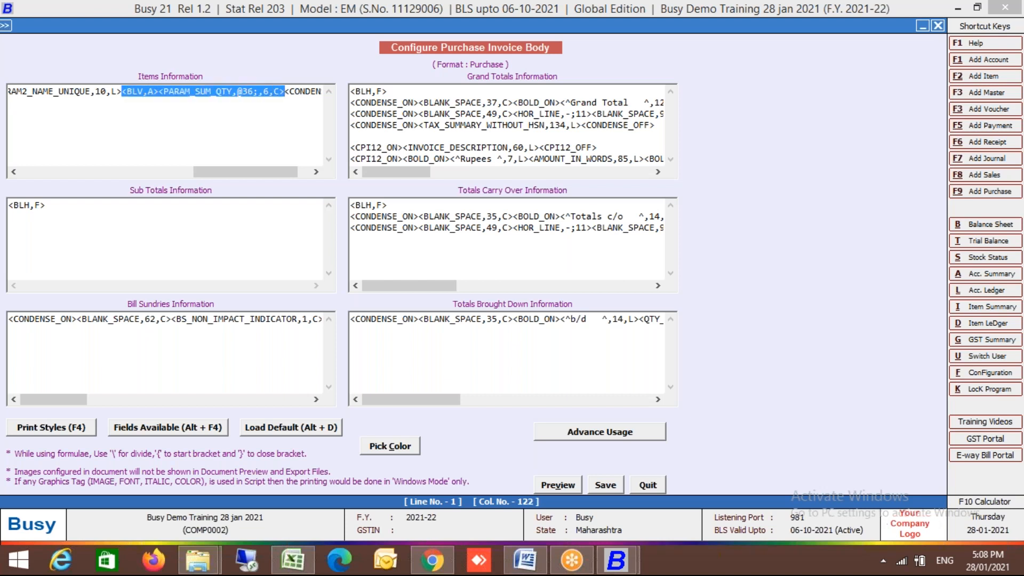
pyautogui.press('Right')
pyautogui.hotkey('ctrl', 'v')
pyautogui.press('Left')
pyautogui.press('Left')
pyautogui.press('Left')
pyautogui.press('Left')
pyautogui.press('Left')
pyautogui.press('Left')
pyautogui.press('Left')
pyautogui.press('Left')
pyautogui.press('Left')
pyautogui.press('Left')
pyautogui.press('Right')
pyautogui.press('Right')
pyautogui.press('Right')
pyautogui.press('Right')
pyautogui.press('BackSpace')
pyautogui.write('8')
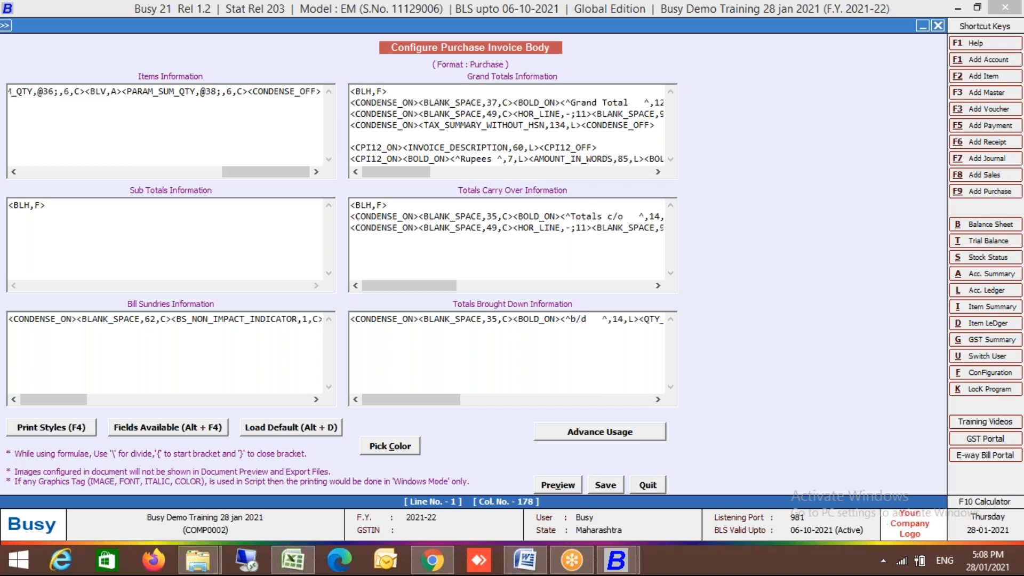
# - Save the Purchase invoice body configuration and return to the purchase voucher selection
pyautogui.press('Escape')
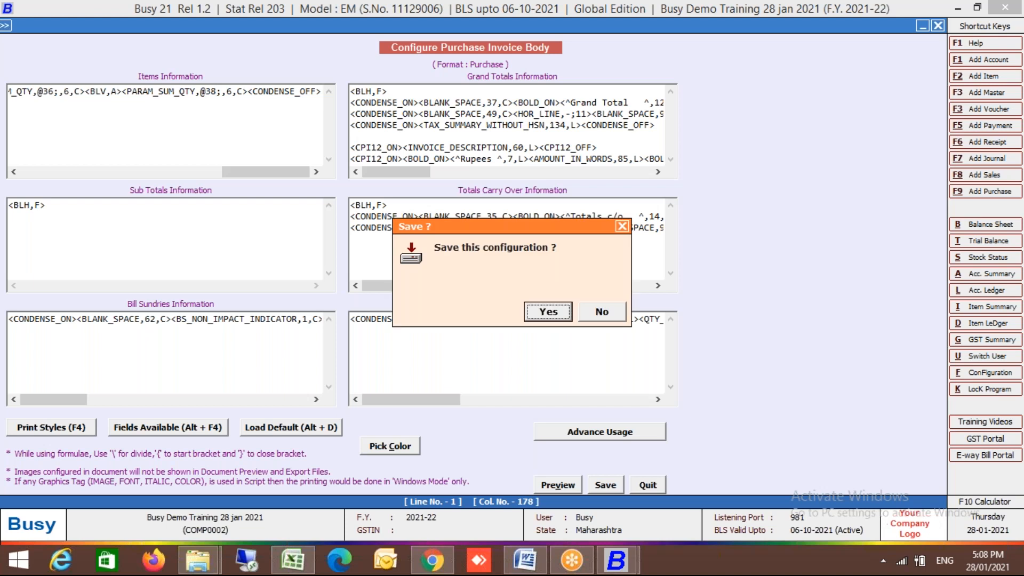
pyautogui.press('Return')
pyautogui.press('Escape')
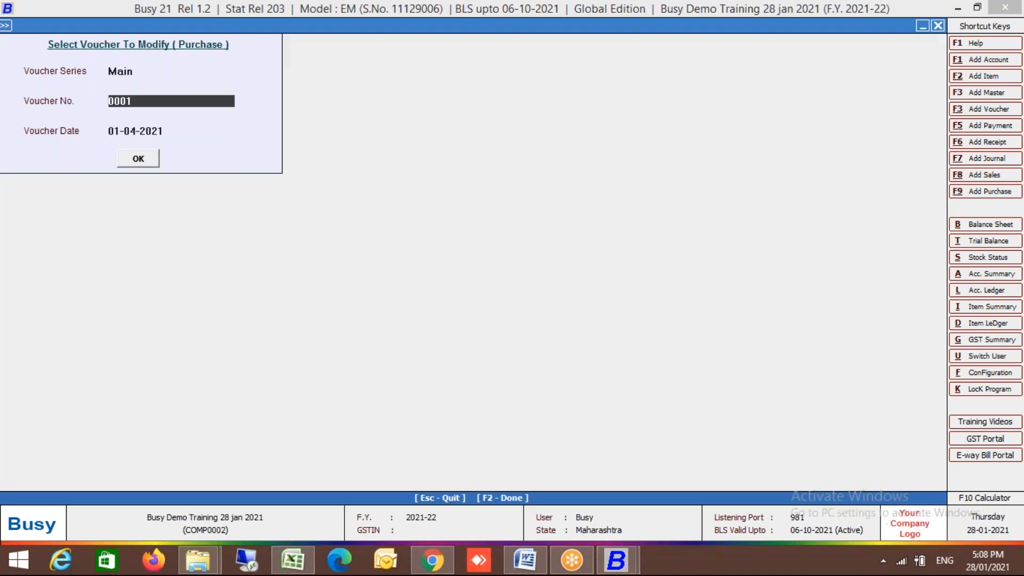
# - Open purchase voucher 0001 and preview its invoice in the Purchase format to check the 36 and 38 columns
pyautogui.press('Return')
pyautogui.press('Return')
pyautogui.press('Return')
pyautogui.hotkey('alt', 'p')
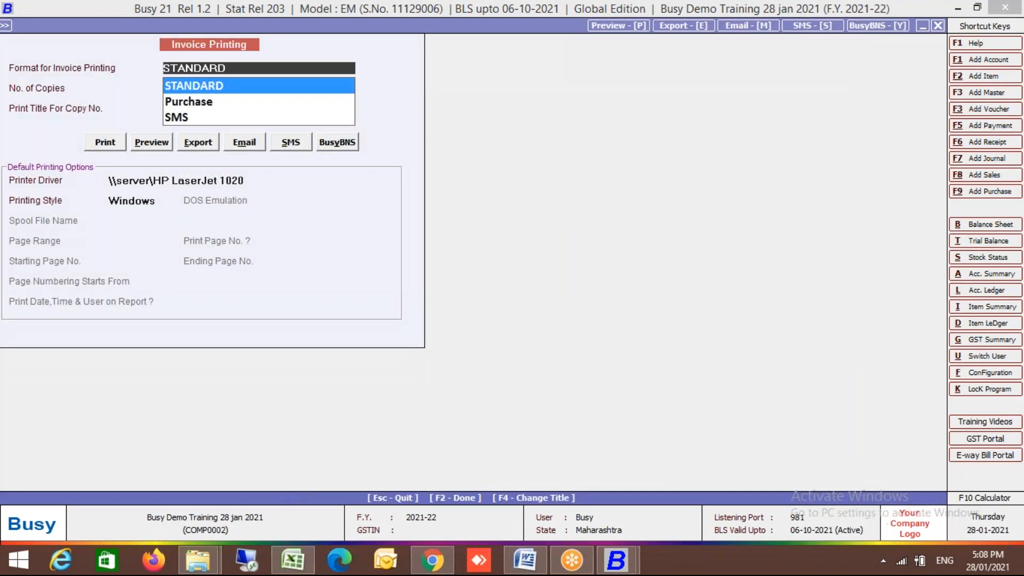
pyautogui.press('Down')
pyautogui.press('Return')
pyautogui.hotkey('alt', 'p')
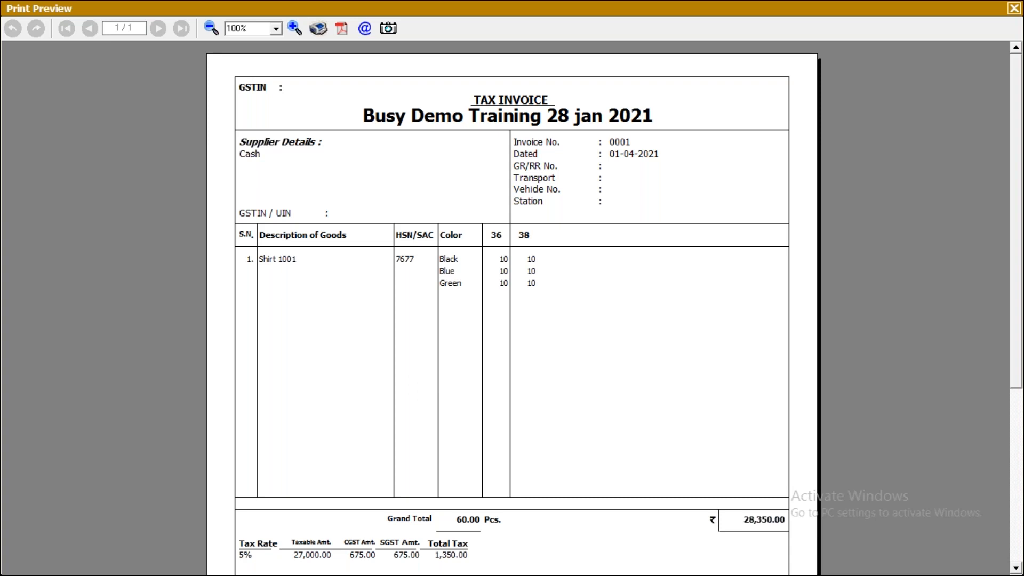
pyautogui.press('Escape')
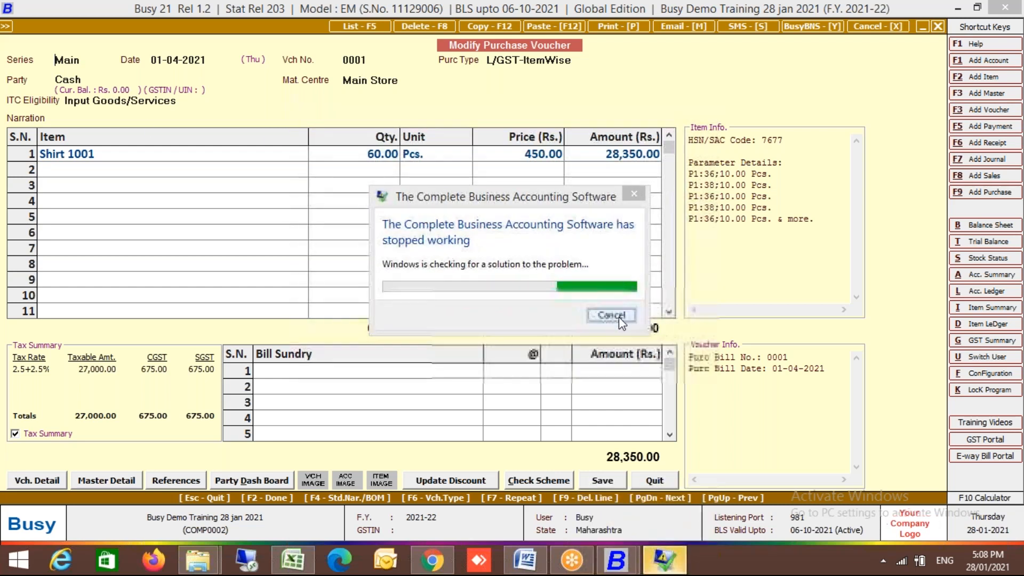
# - Dismiss the stopped-working dialog, restart Busy 21 from the desktop, and accept the security device check
pyautogui.click(608, 316)
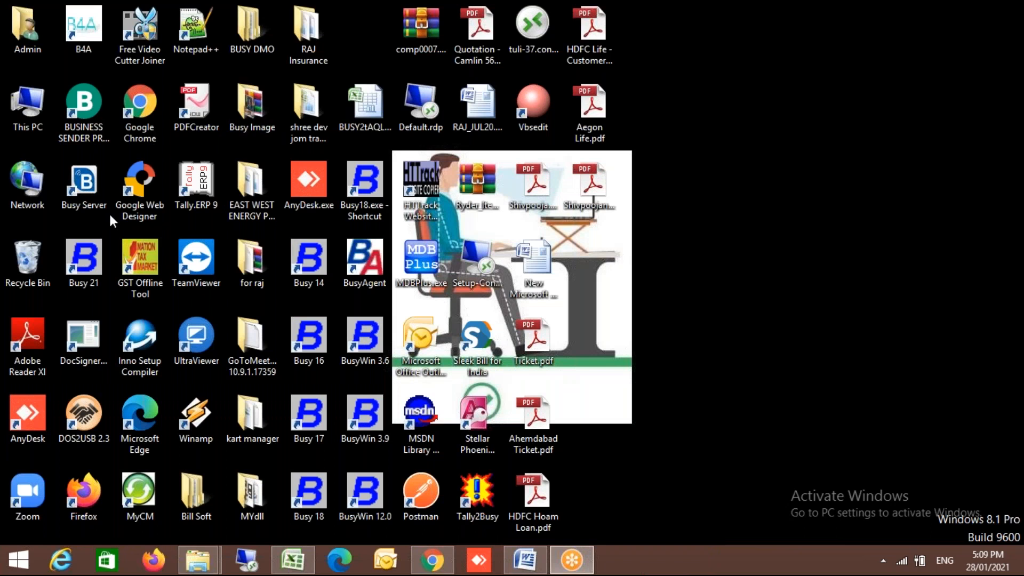
pyautogui.doubleClick(109, 264)
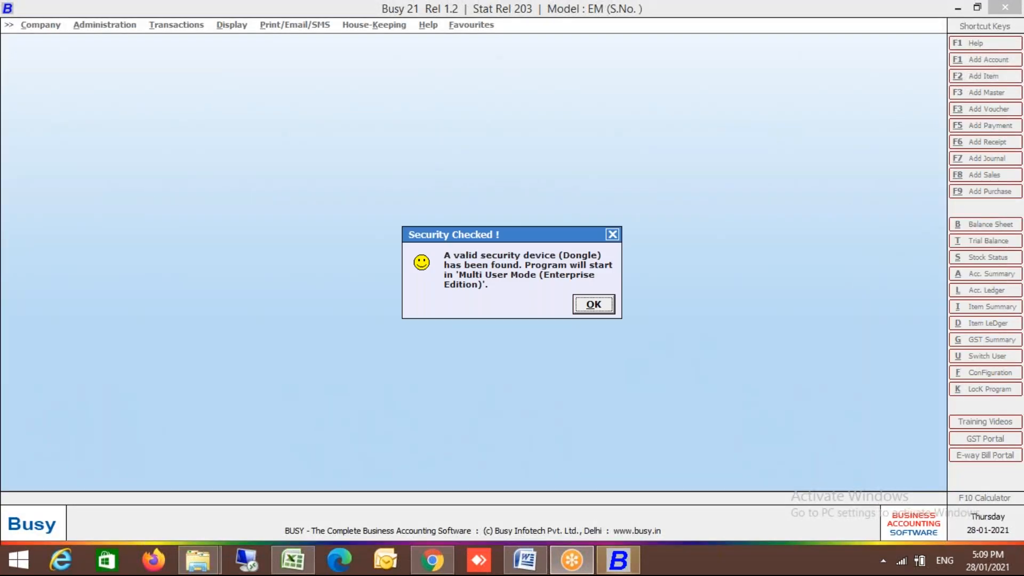
pyautogui.click(594, 305)
# - Set the data directory manually to the Sample Data 18 folder on Local Disk (E:) by browsing for it
pyautogui.press('Down')
pyautogui.press('Down')
pyautogui.press('Down')
pyautogui.press('Down')
pyautogui.press('Down')
pyautogui.press('Down')
pyautogui.press('Down')
pyautogui.press('Down')
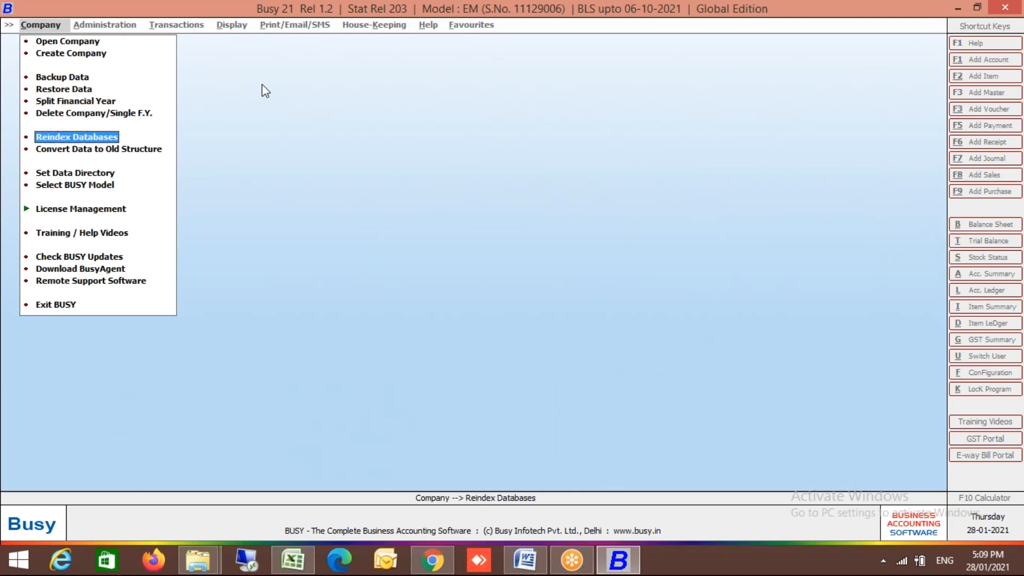
pyautogui.press('Return')
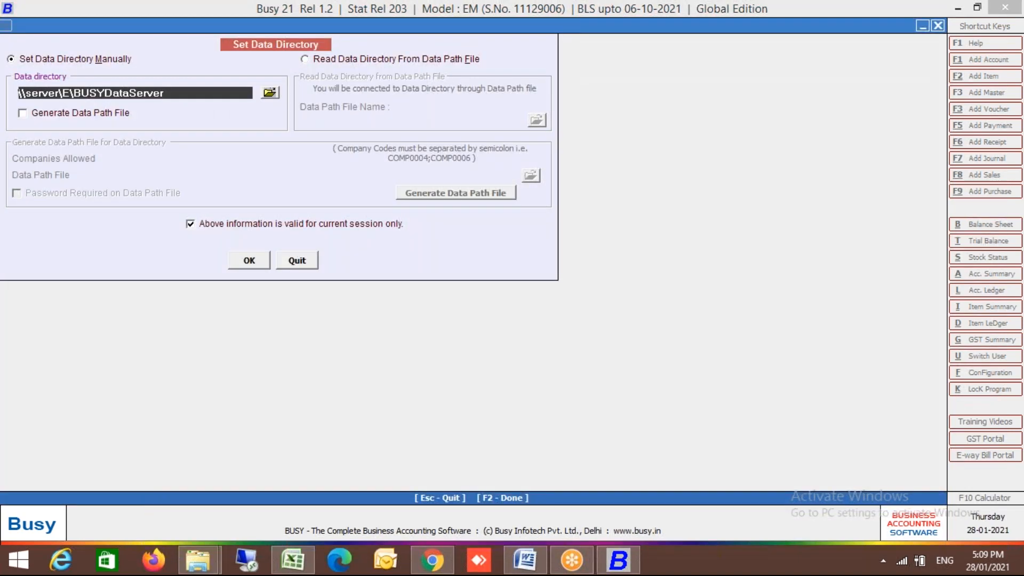
pyautogui.write('C:')
pyautogui.press('Escape')
pyautogui.press('Return')
pyautogui.click(270, 92)
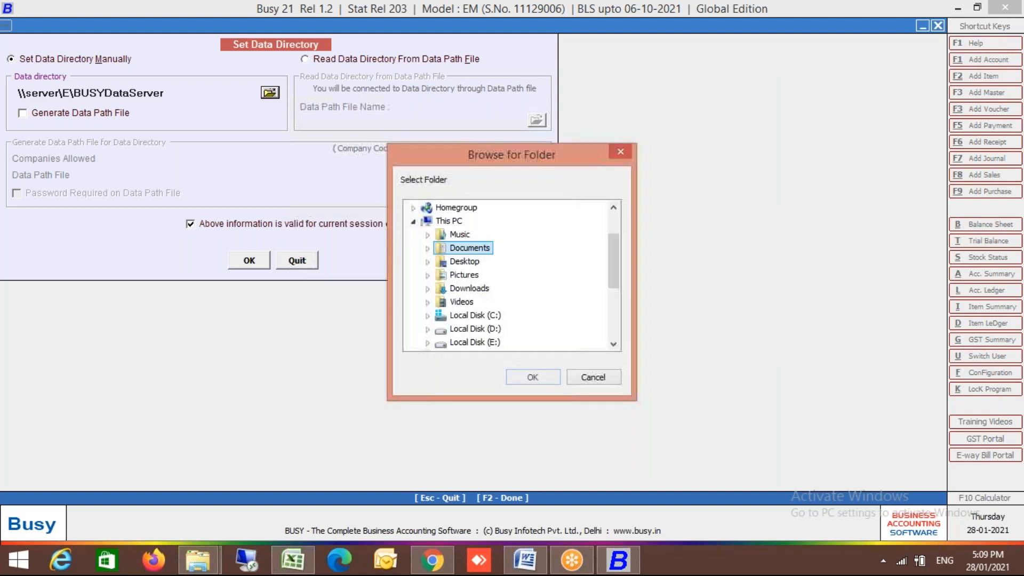
pyautogui.press('Down')
pyautogui.press('Down')
pyautogui.press('Down')
pyautogui.press('Right')
pyautogui.press('s')
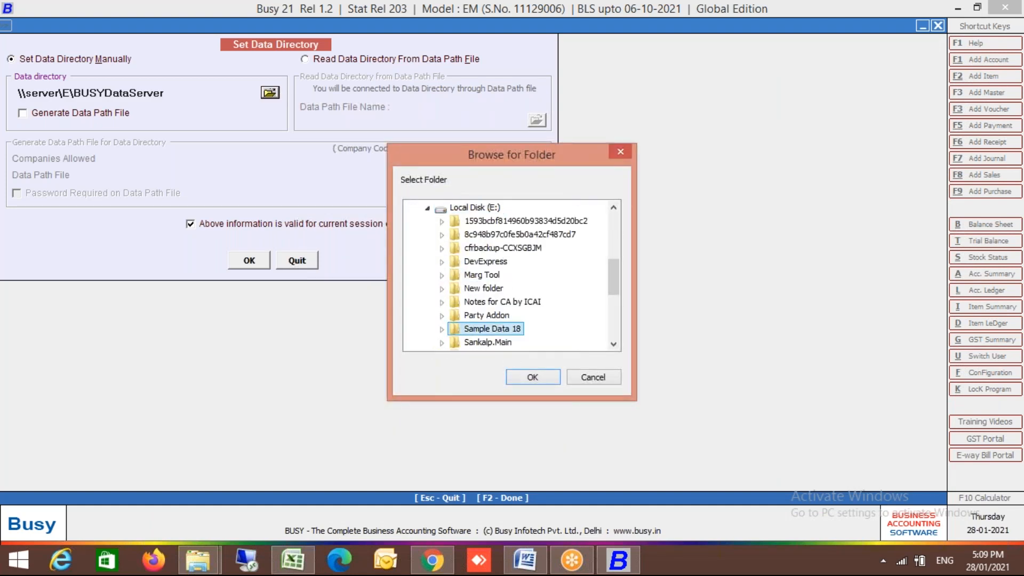
pyautogui.press('Return')
# - Open the company Busy Demo Training 28 jan 2021 from the data directory
pyautogui.press('Home')
pyautogui.press('Return')
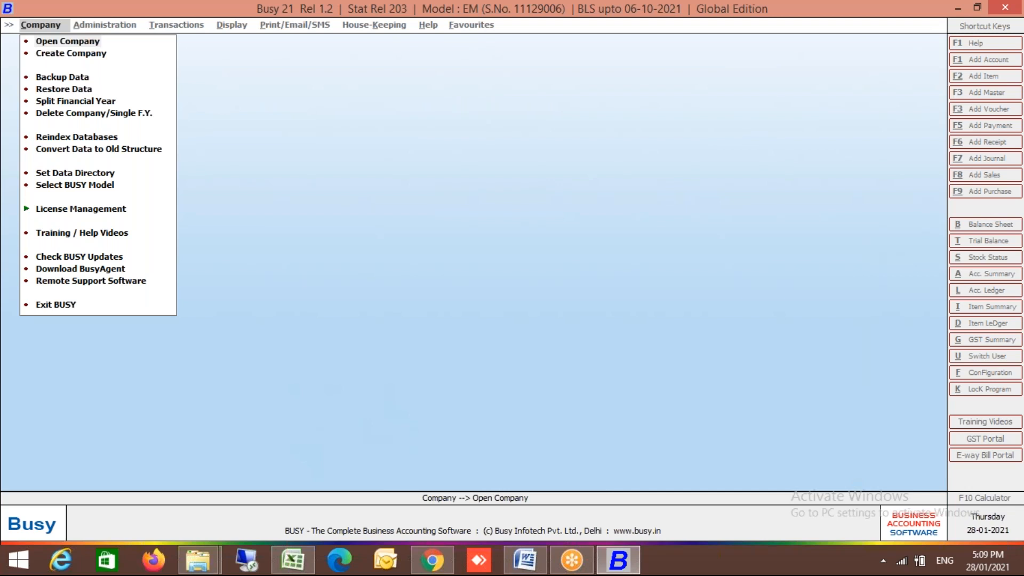
pyautogui.press('Down')
pyautogui.press('Down')
pyautogui.press('Down')
pyautogui.press('Down')
pyautogui.press('Return')
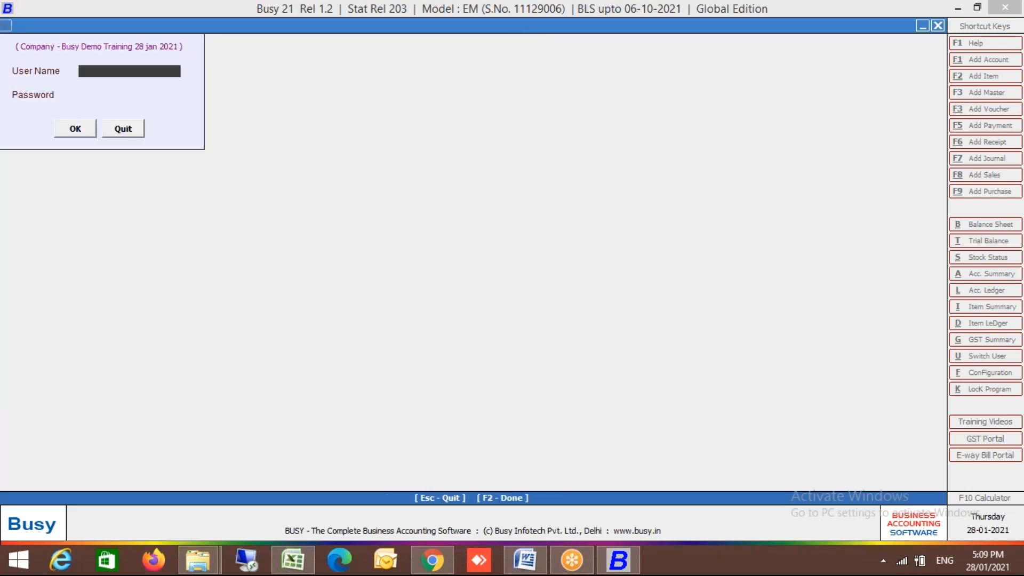
# - Log in to the company with the user name Busy and the account password
pyautogui.write('Busy')
pyautogui.press('Return')
pyautogui.write('****')
pyautogui.press('Return')
pyautogui.press('Return')
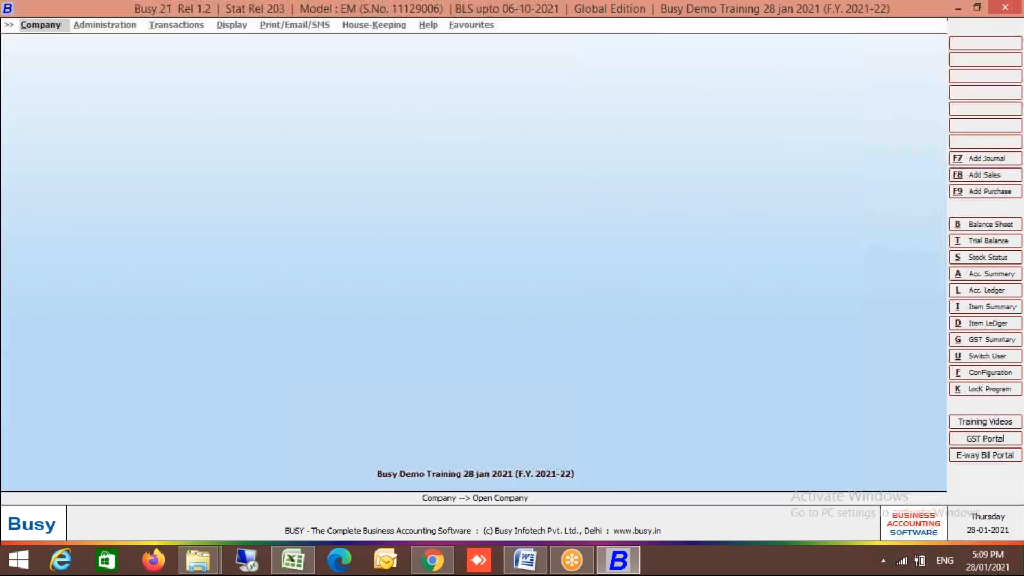
pyautogui.click(609, 30)
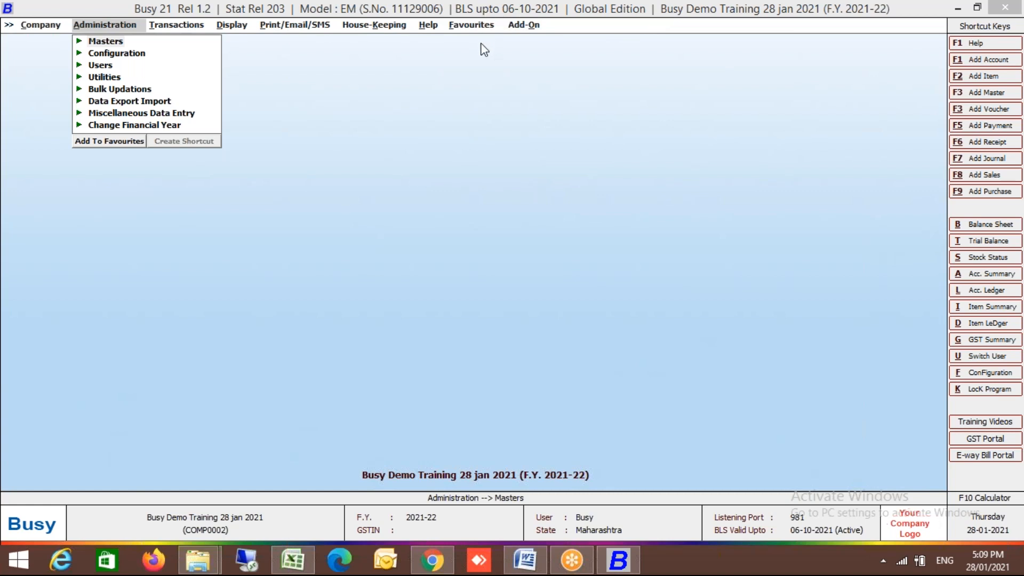
pyautogui.click(293, 175)
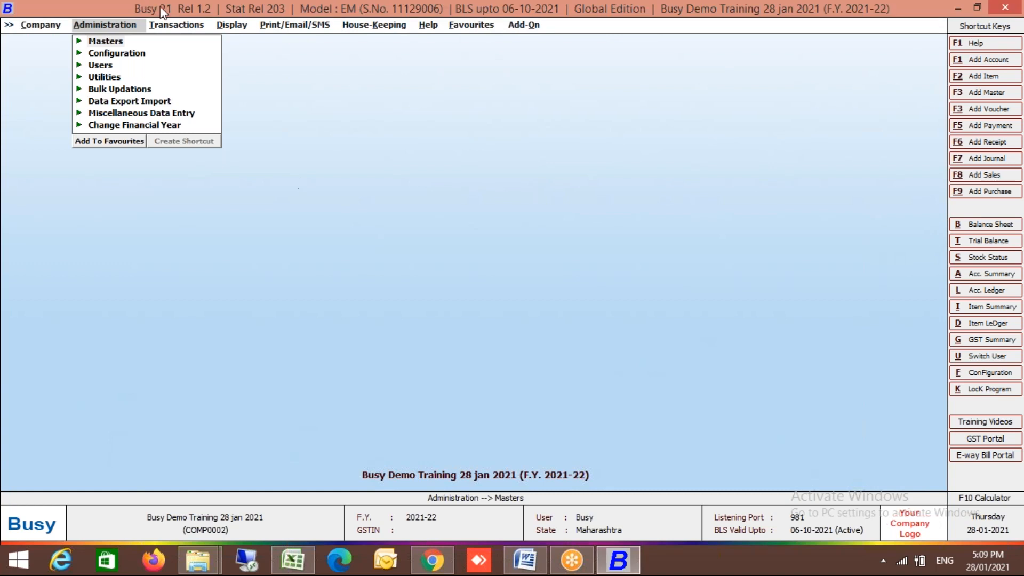
pyautogui.click(327, 7)
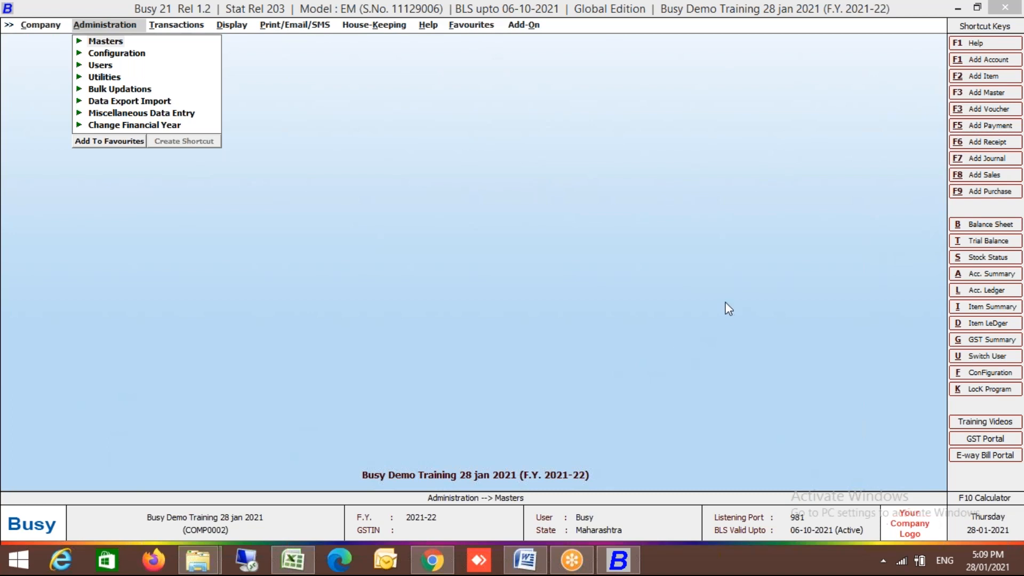
pyautogui.click(527, 257)
# - Open purchase voucher 0001 of the Main series, dated 01-04-2021, for modification
pyautogui.click(188, 25)
pyautogui.click(188, 25)
pyautogui.press('Down')
pyautogui.press('Return')
pyautogui.press('Down')
pyautogui.press('Return')
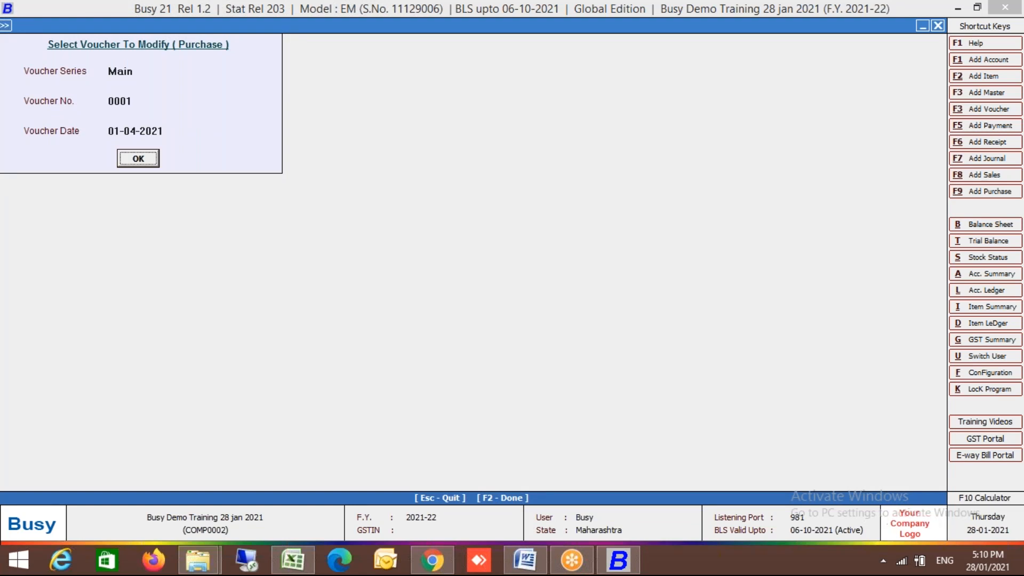
pyautogui.press('Return')
pyautogui.hotkey('alt', 'p')
pyautogui.press('Return')
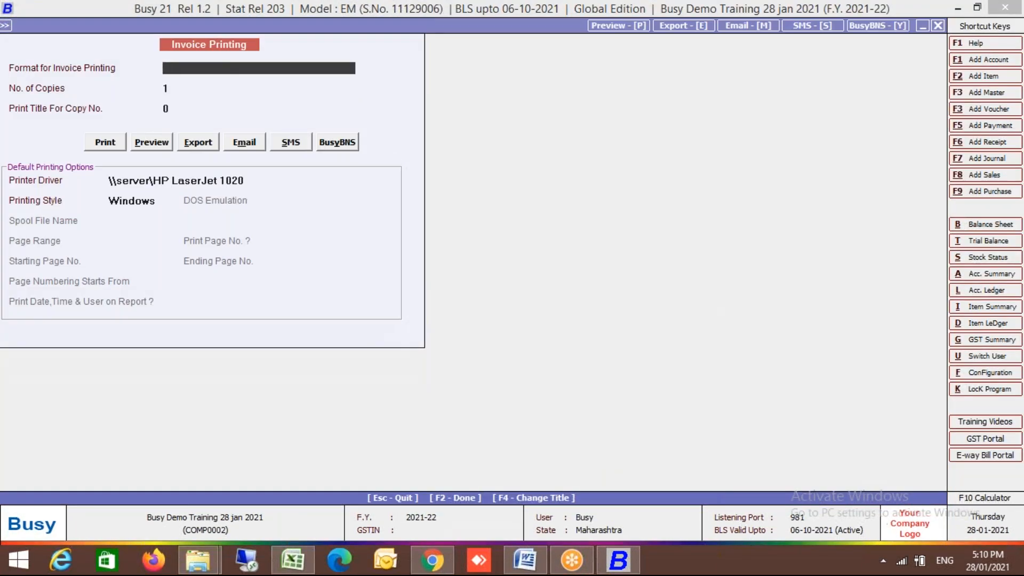
pyautogui.press('Escape')
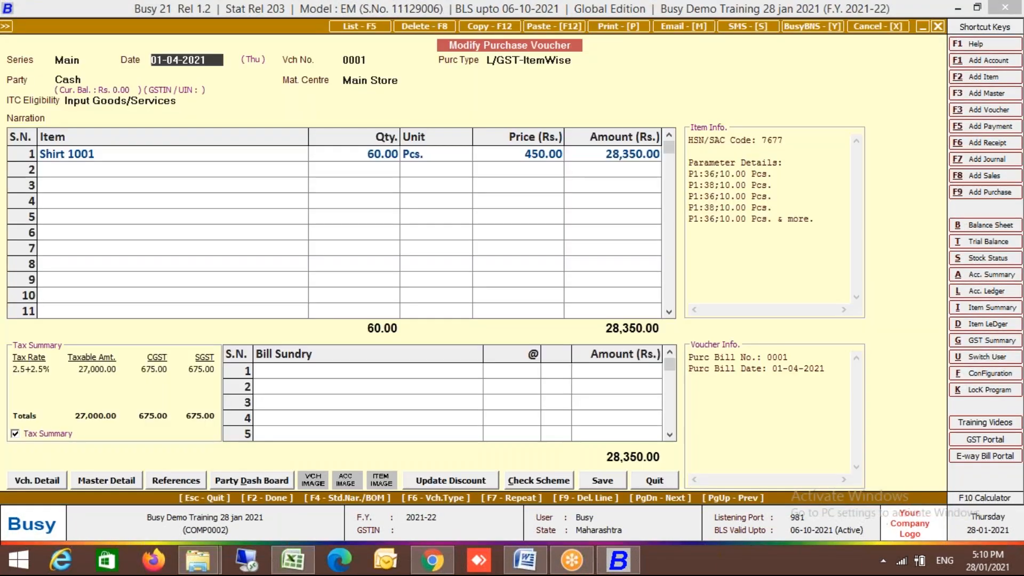
# - Review the size and color quantities in the parameterized stock details of Shirt 1001
pyautogui.click(341, 158)
pyautogui.press('Return')
pyautogui.press('Return')
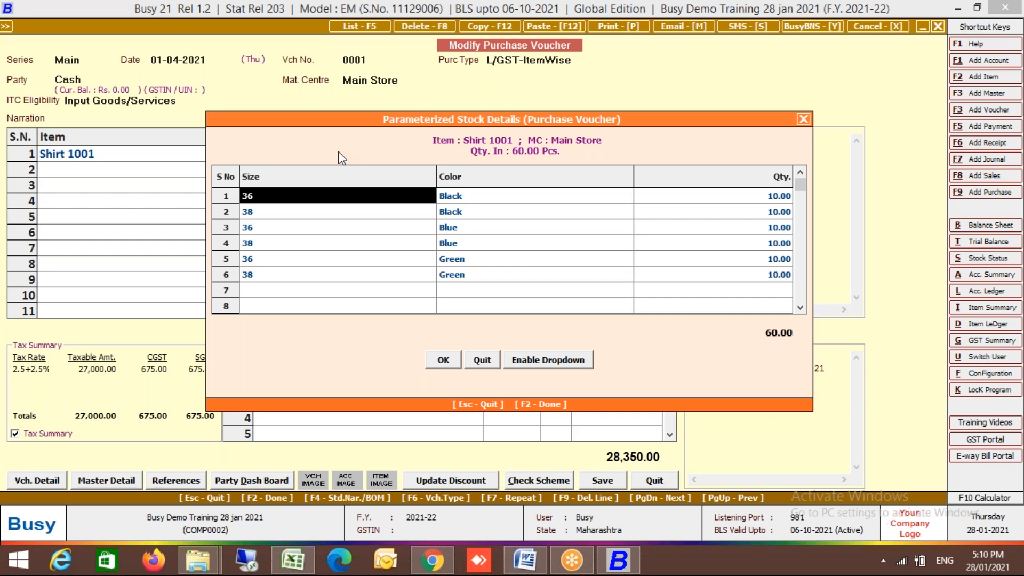
pyautogui.press('F2')
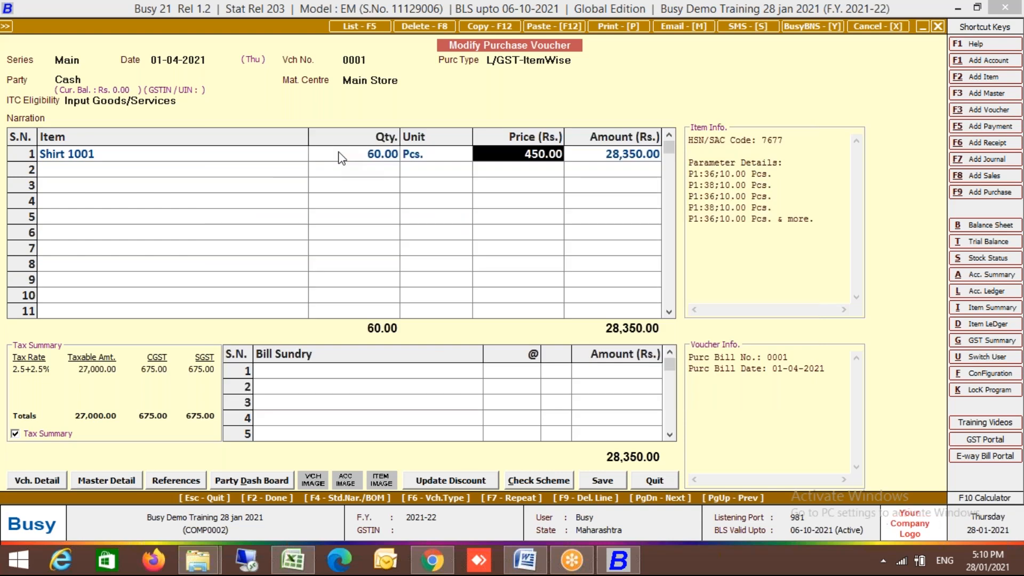
# - Preview the voucher's invoice in the Purchase format to check the quantities in the 36 and 38 columns
pyautogui.hotkey('alt', 'p')
pyautogui.press('Escape')
pyautogui.hotkey('alt', 'p')
pyautogui.press('Down')
pyautogui.press('Return')
pyautogui.press('Return')
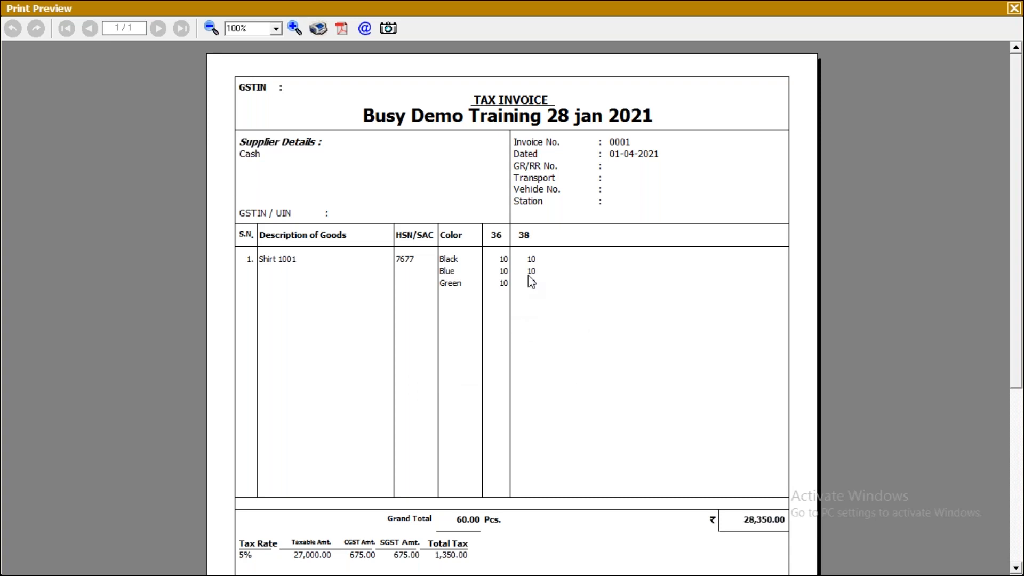
pyautogui.click(1013, 8)
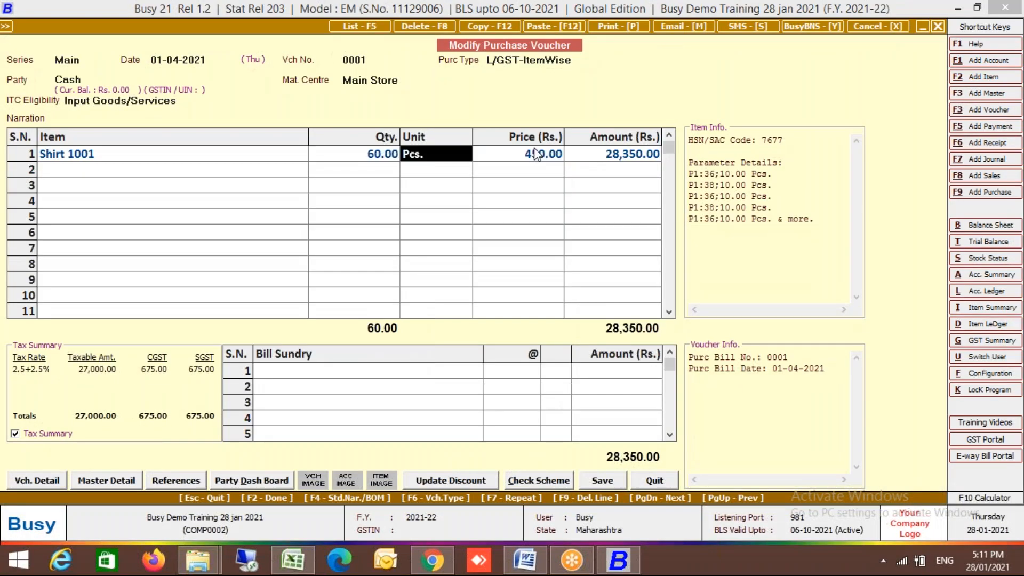
# - Set the quantity of size 38 Black to 8 in the parameterized stock details of Shirt 1001
pyautogui.press('Return')
pyautogui.press('Return')
pyautogui.press('Return')
pyautogui.press('Return')
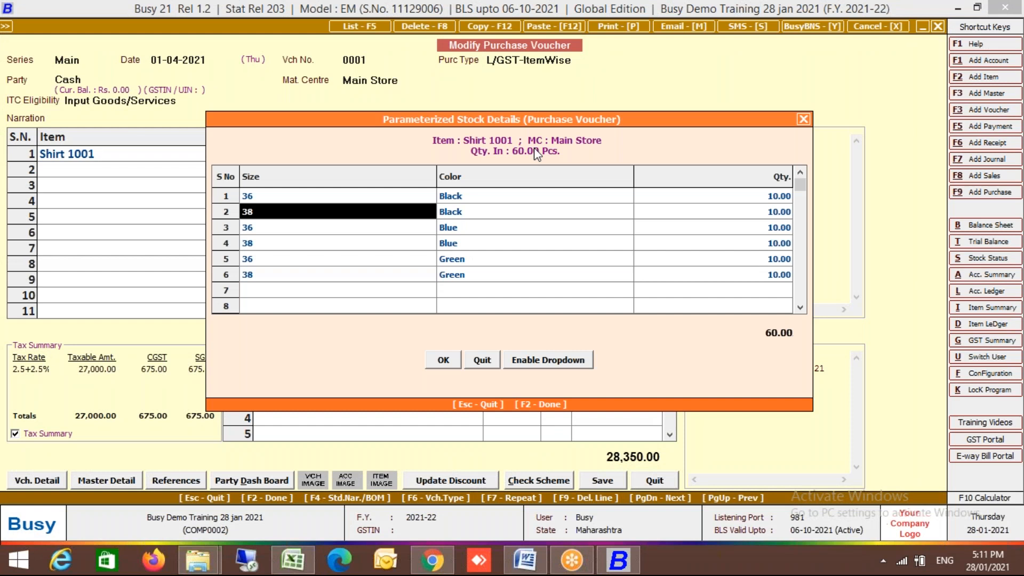
pyautogui.press('Return')
pyautogui.press('Return')
pyautogui.write('8')
pyautogui.press('Return')
# - Set the quantity of size 38 Blue to 8 in the same parameterized stock details
pyautogui.press('Down')
pyautogui.press('Return')
pyautogui.press('Return')
pyautogui.press('Return')
pyautogui.press('Up')
pyautogui.press('Return')
pyautogui.press('Return')
pyautogui.press('Return')
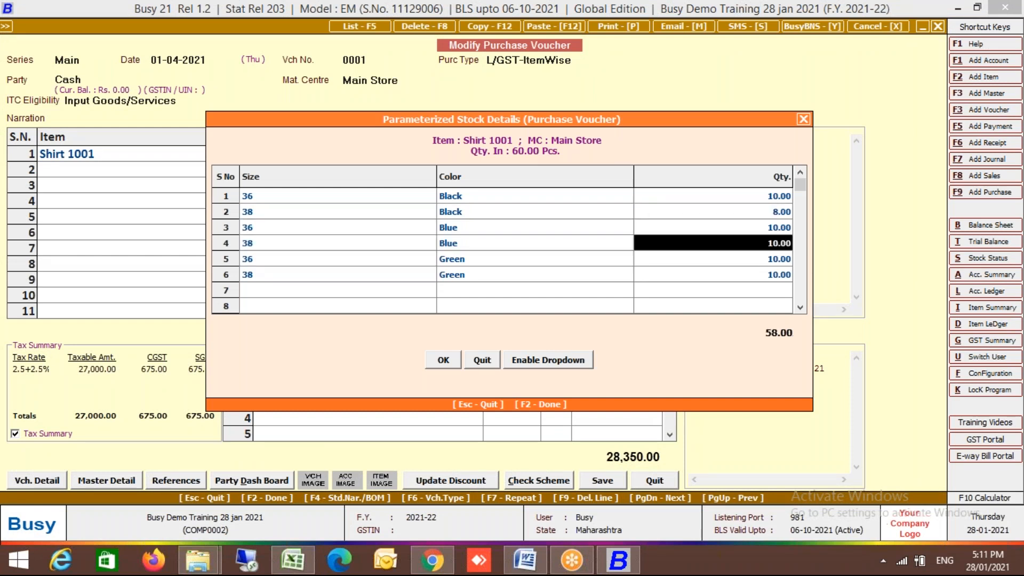
pyautogui.press('Up')
pyautogui.press('Return')
pyautogui.press('Return')
pyautogui.press('Return')
pyautogui.press('Return')
pyautogui.press('Return')
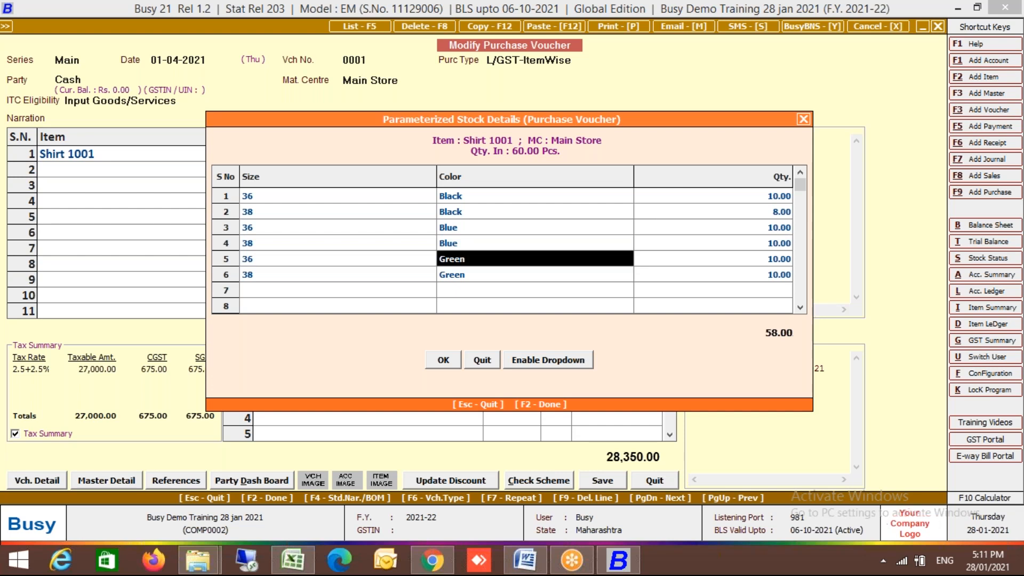
pyautogui.press('Up')
pyautogui.write('8')
pyautogui.press('Return')
# - Set the quantity of size 38 Green to 8 and accept the parameterized stock details
pyautogui.press('Down')
pyautogui.press('Return')
pyautogui.press('Return')
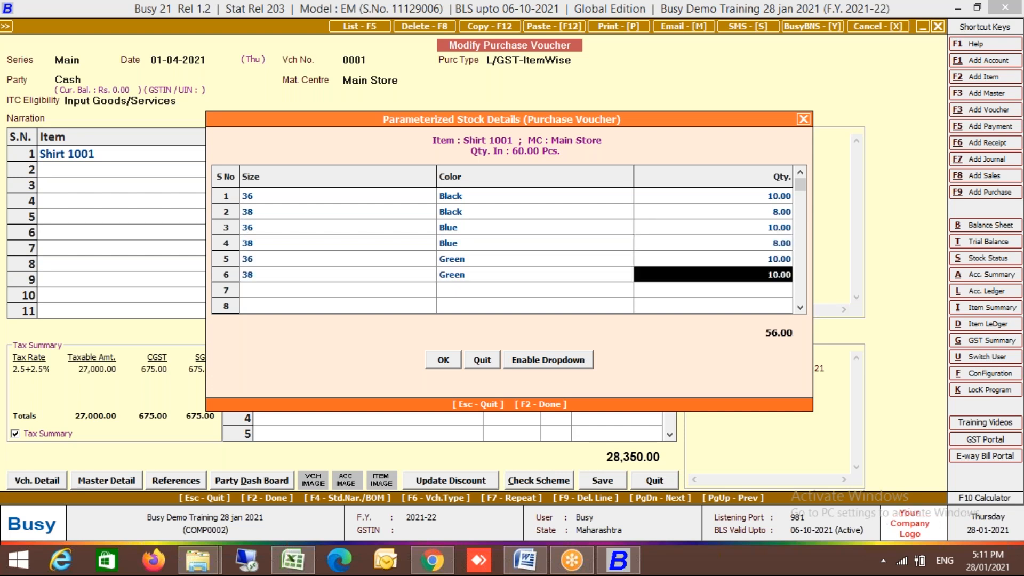
pyautogui.write('8')
pyautogui.press('Return')
pyautogui.press('F2')
pyautogui.press('Return')
pyautogui.press('F2')
pyautogui.press('y')
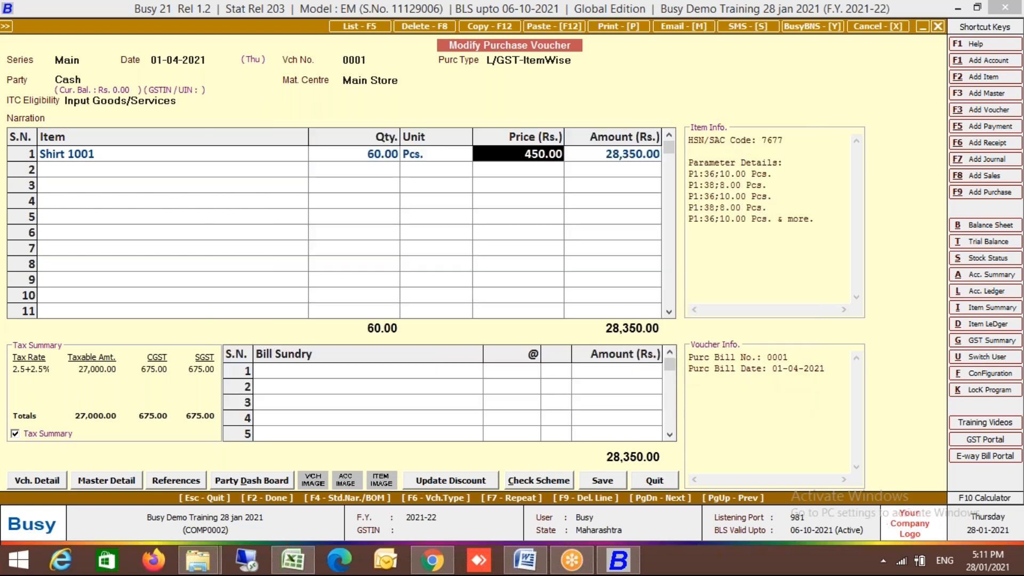
# - Set the total quantity of the Shirt 1001 line to 54
pyautogui.press('Left')
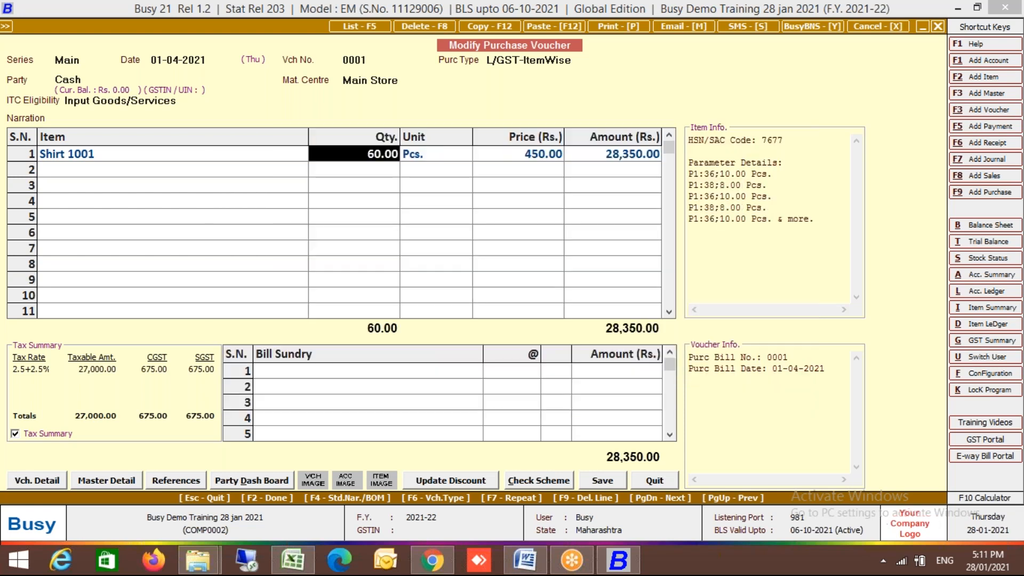
pyautogui.write('54')
pyautogui.press('Return')
pyautogui.press('F2')
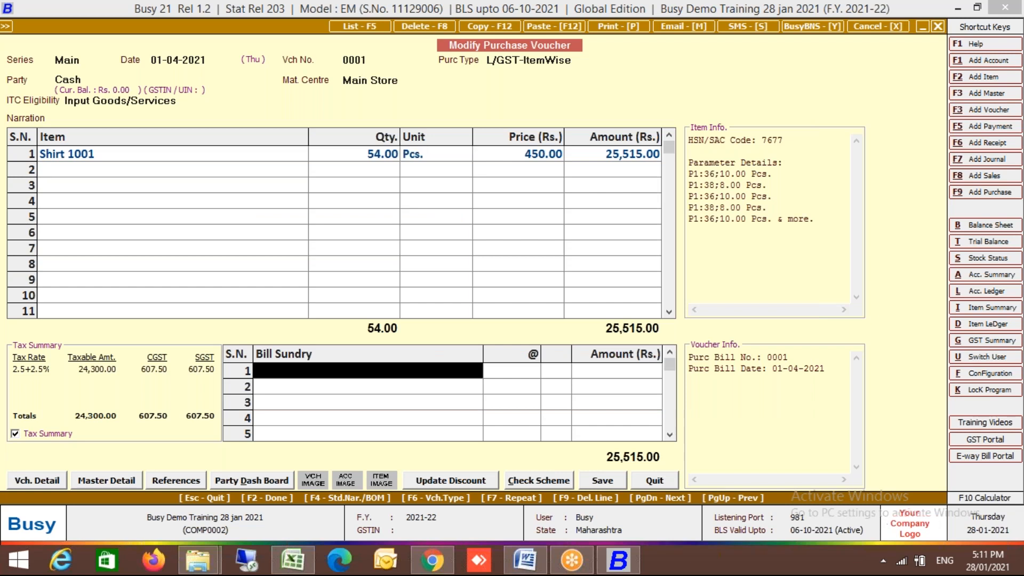
# - Save the modified purchase voucher and return to the voucher selection
pyautogui.press('F2')
pyautogui.press('y')
pyautogui.press('Return')
pyautogui.press('F2')
pyautogui.press('y')
pyautogui.press('y')
pyautogui.press('F2')
pyautogui.press('y')
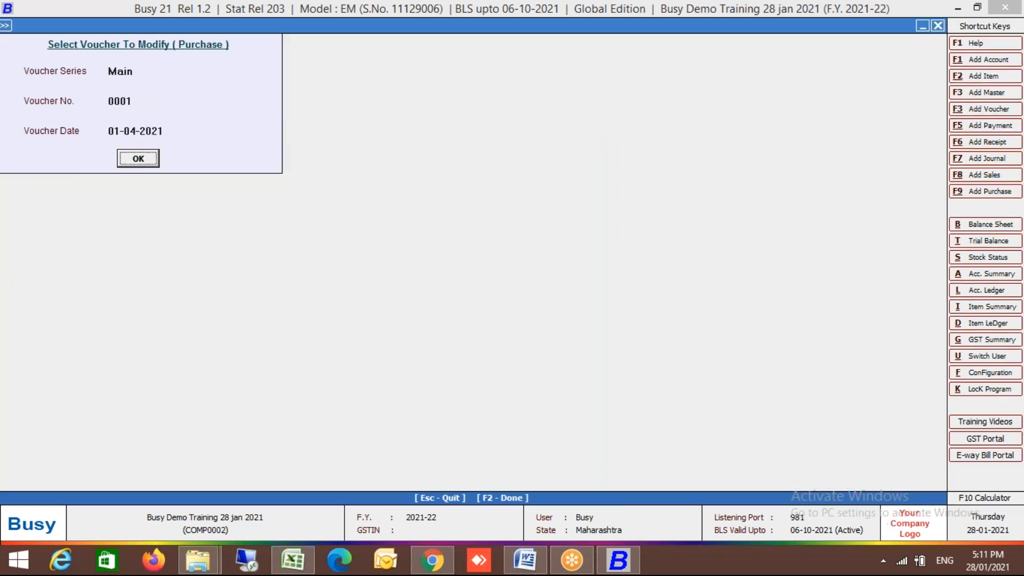
# - Reopen purchase voucher 0001 and preview its invoice in the Purchase format to check the updated size 38 quantities
pyautogui.press('Return')
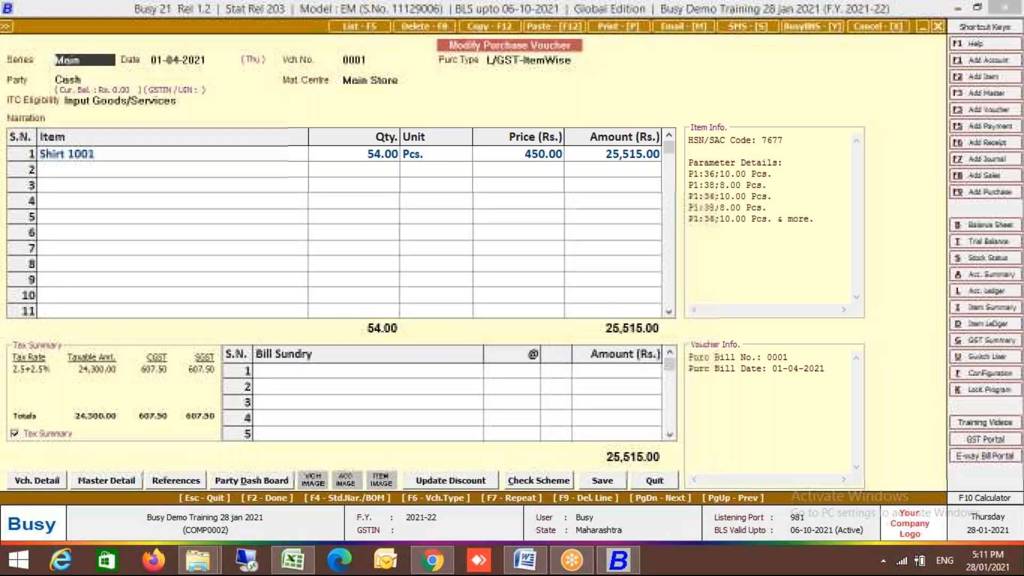
pyautogui.press('Down')
pyautogui.press('Return')
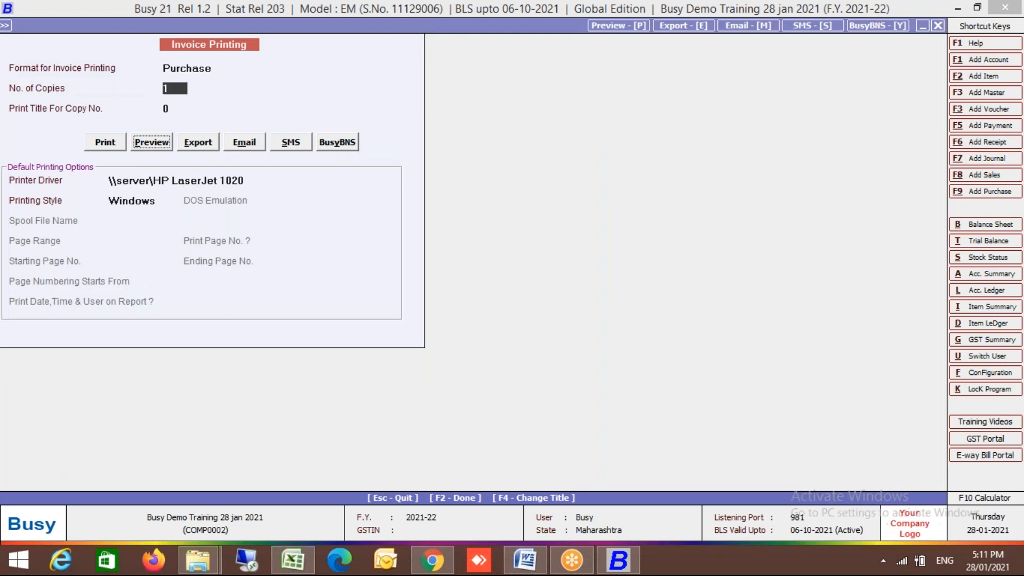
pyautogui.hotkey('alt', 'p')
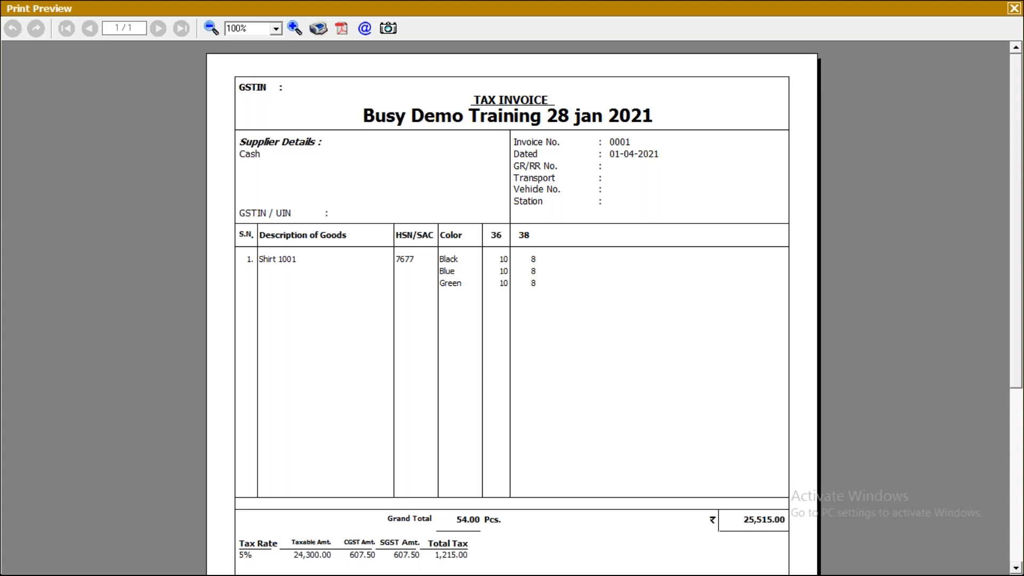
pyautogui.press('Escape')
pyautogui.press('Escape')
pyautogui.press('Escape')
# - Open the advanced Document Configuration from the administration settings
pyautogui.press('Down')
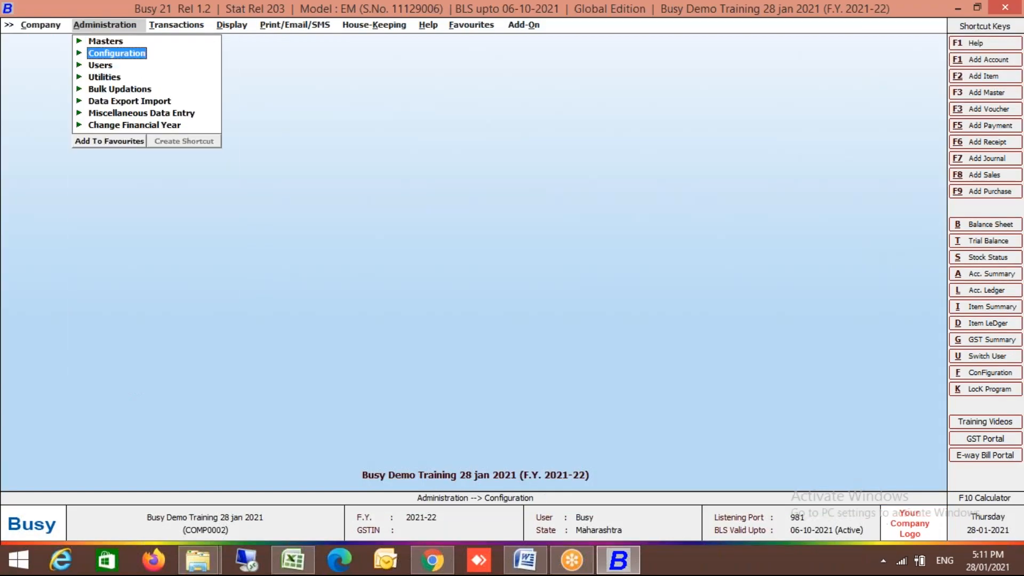
pyautogui.press('Return')
pyautogui.press('Down')
pyautogui.press('Down')
pyautogui.press('Down')
pyautogui.press('Down')
pyautogui.press('Down')
pyautogui.press('Down')
pyautogui.press('Down')
pyautogui.press('Down')
pyautogui.press('Down')
pyautogui.press('Return')
pyautogui.press('Down')
pyautogui.press('Down')
pyautogui.press('Return')
# - Open the body configuration of the Purchase format under Purchase Invoice
pyautogui.press('Down')
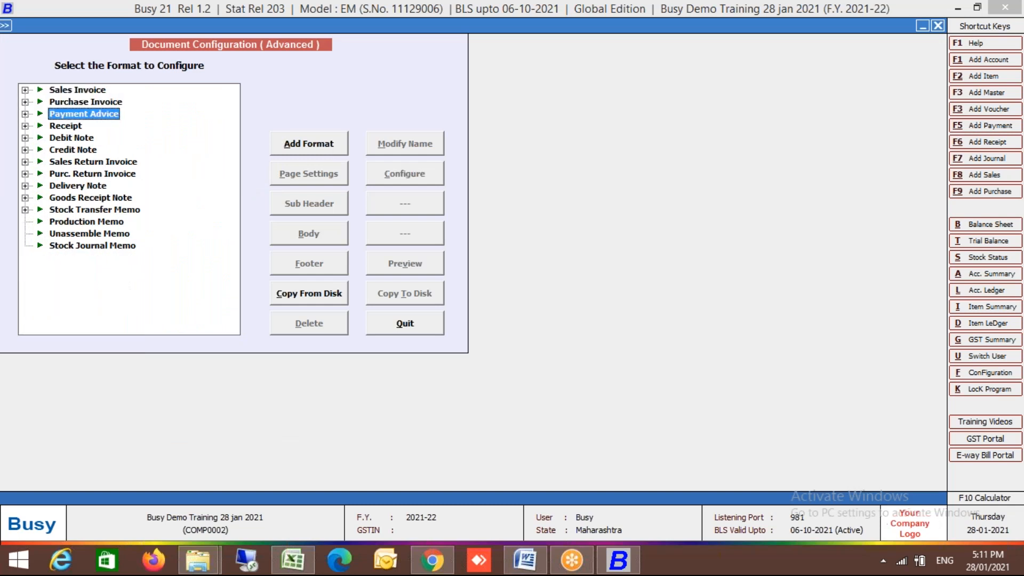
pyautogui.press('Return')
pyautogui.press('Down')
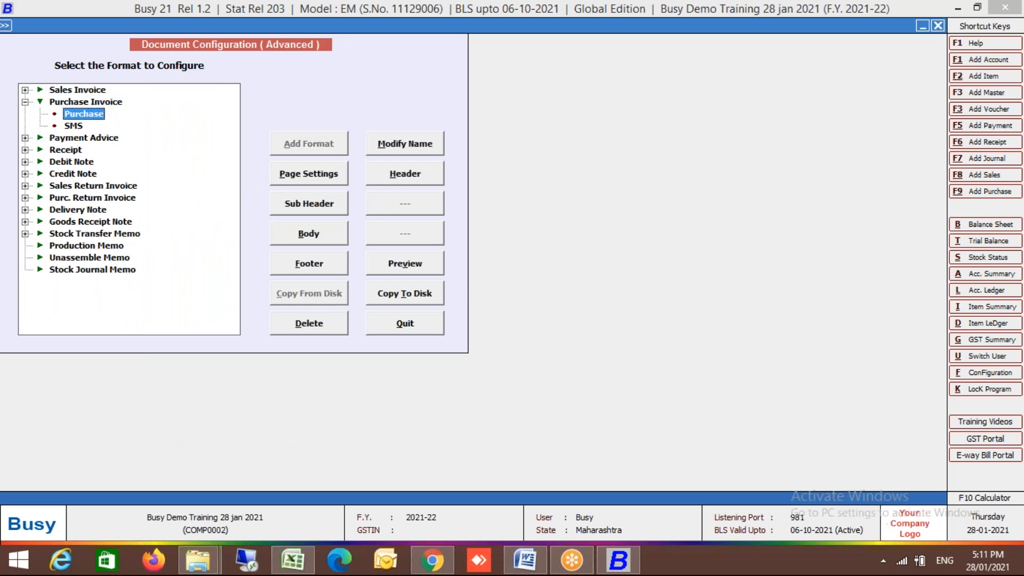
pyautogui.press('Return')
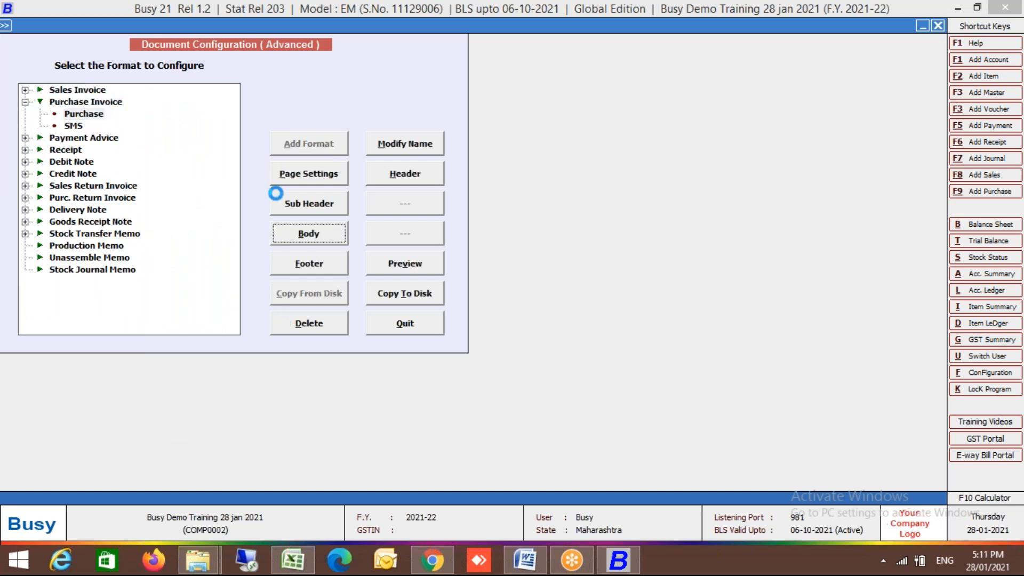
pyautogui.press('Return')
# - Insert the PARAM_SUM_QTY parameter field on a separate line below the item script in Items Information
pyautogui.click(215, 130)
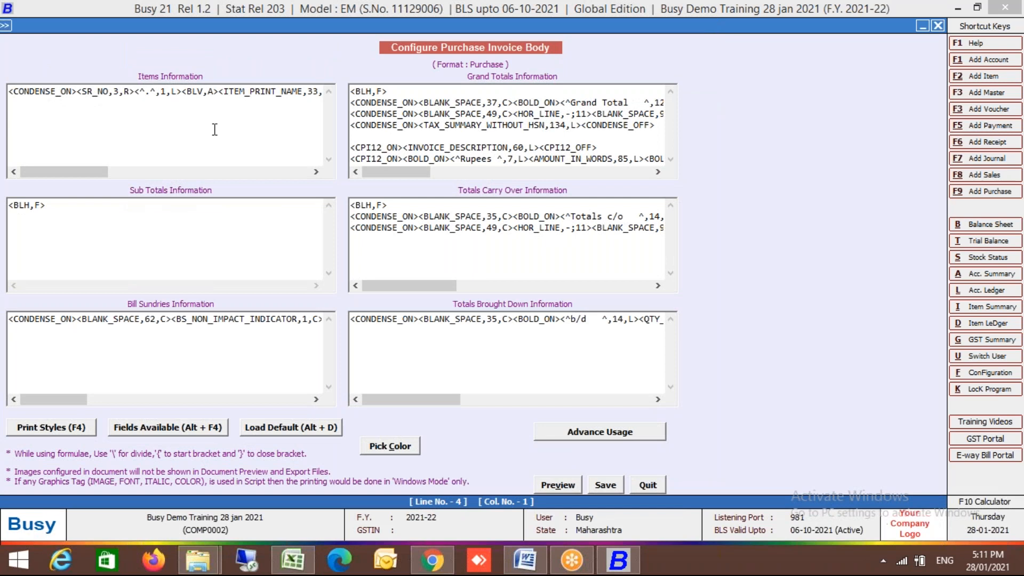
pyautogui.hotkey('alt', 'F4')
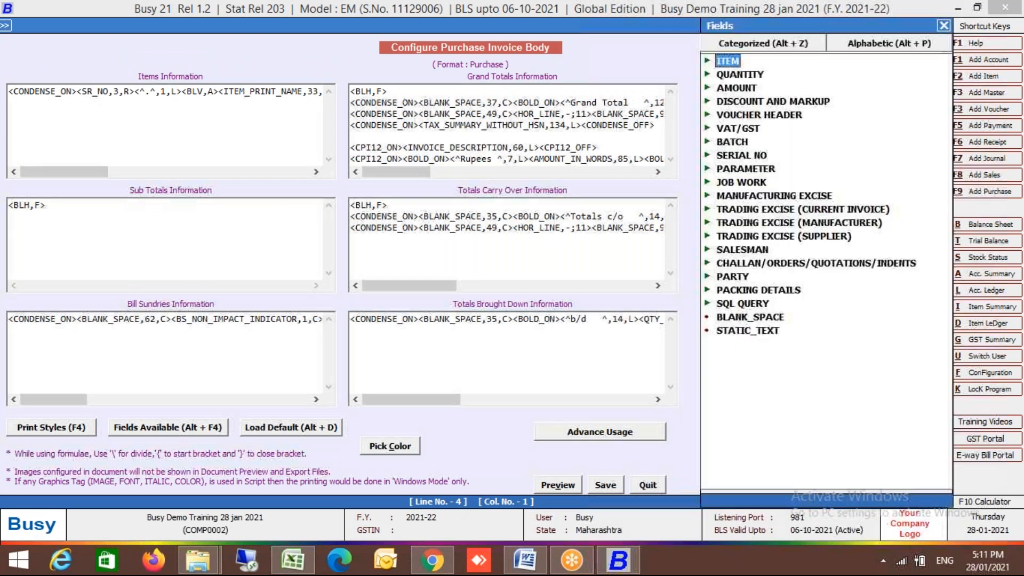
pyautogui.press('Return')
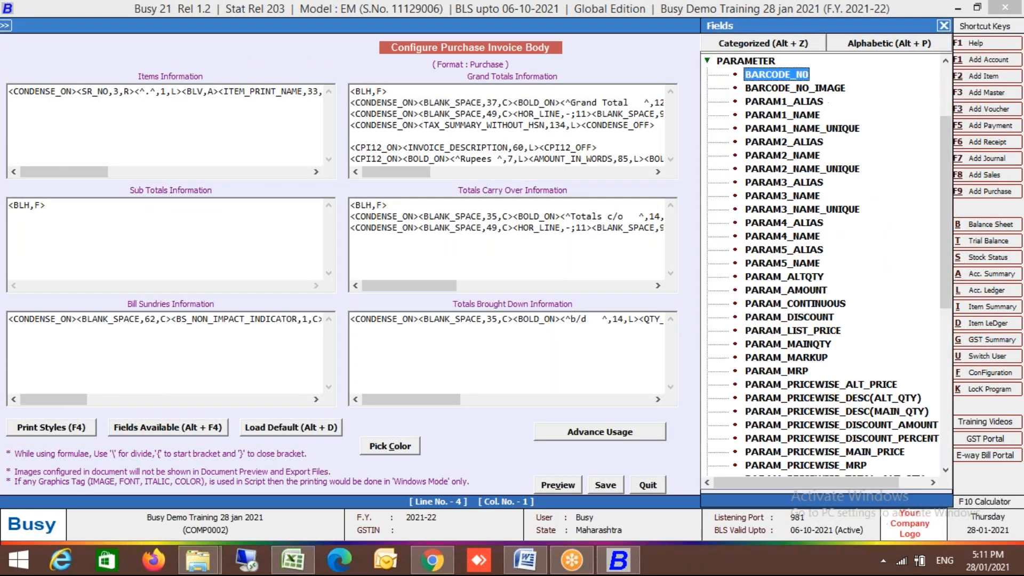
pyautogui.press('Down')
pyautogui.press('Down')
pyautogui.press('Down')
pyautogui.press('Down')
pyautogui.press('Down')
pyautogui.press('Down')
pyautogui.press('Down')
pyautogui.press('Down')
pyautogui.press('Down')
pyautogui.press('Down')
pyautogui.press('Down')
pyautogui.press('Down')
pyautogui.press('Down')
pyautogui.press('Down')
pyautogui.press('Down')
pyautogui.press('Down')
pyautogui.press('Down')
pyautogui.press('Down')
pyautogui.press('Down')
pyautogui.press('Down')
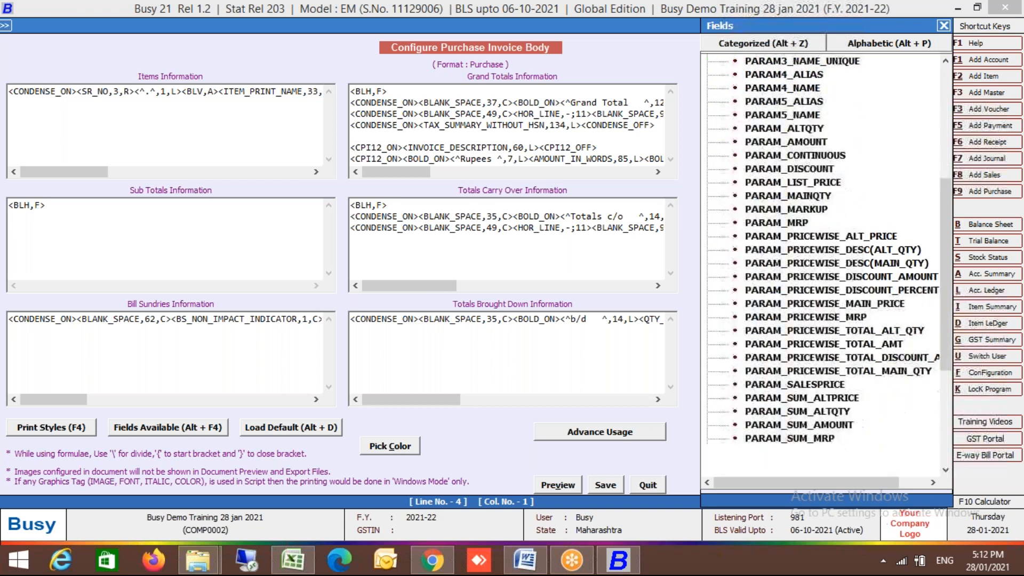
pyautogui.press('Up')
pyautogui.press('Up')
pyautogui.press('Up')
pyautogui.press('Up')
pyautogui.press('Up')
pyautogui.press('Up')
pyautogui.press('Up')
pyautogui.press('Down')
pyautogui.press('Down')
pyautogui.press('Down')
pyautogui.press('Down')
pyautogui.press('Down')
pyautogui.press('Down')
pyautogui.press('Up')
pyautogui.press('Up')
pyautogui.press('Up')
pyautogui.press('Up')
pyautogui.press('Up')
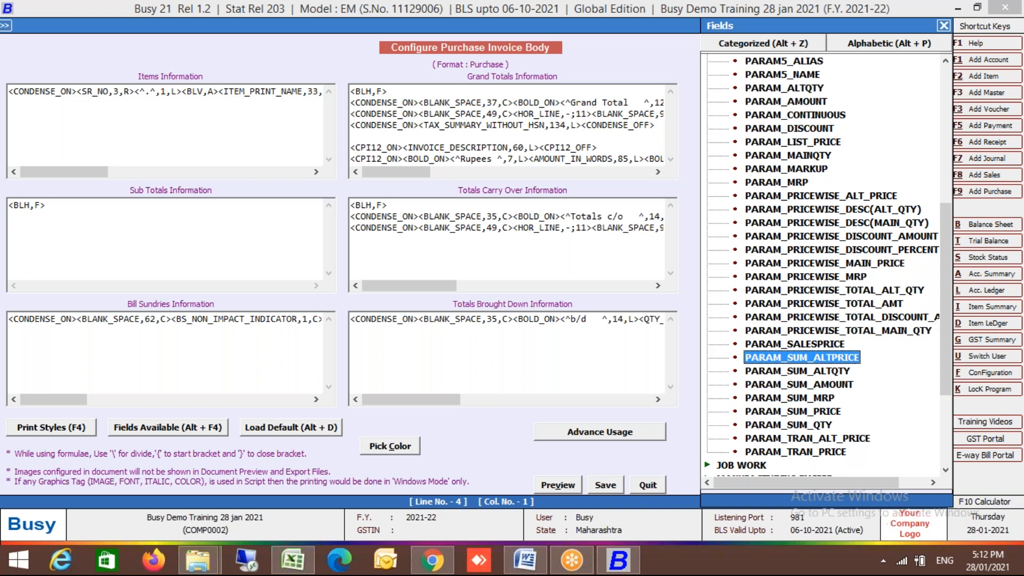
pyautogui.press('Down')
pyautogui.press('Down')
pyautogui.press('Down')
pyautogui.press('Down')
pyautogui.press('Down')
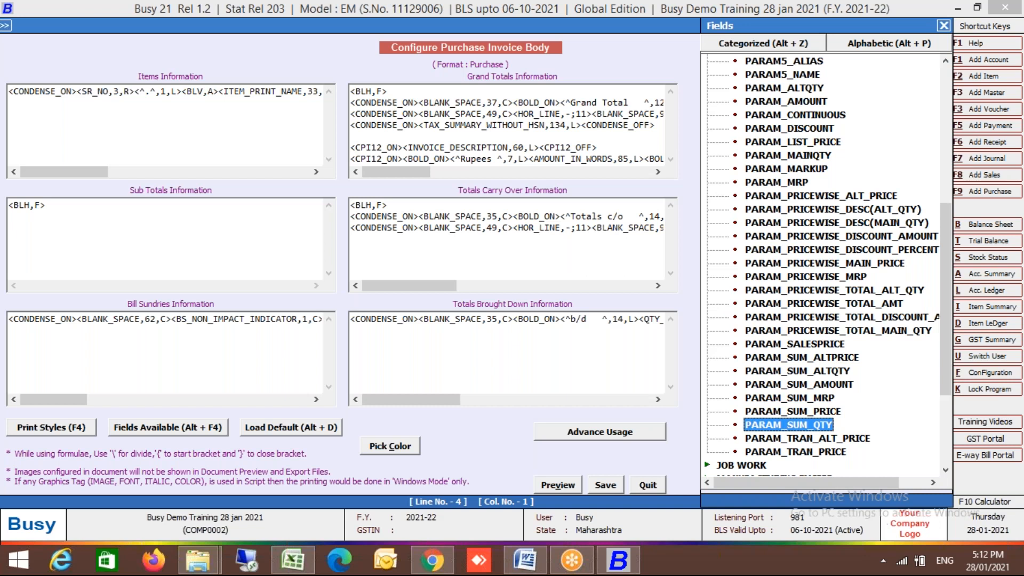
pyautogui.press('Return')
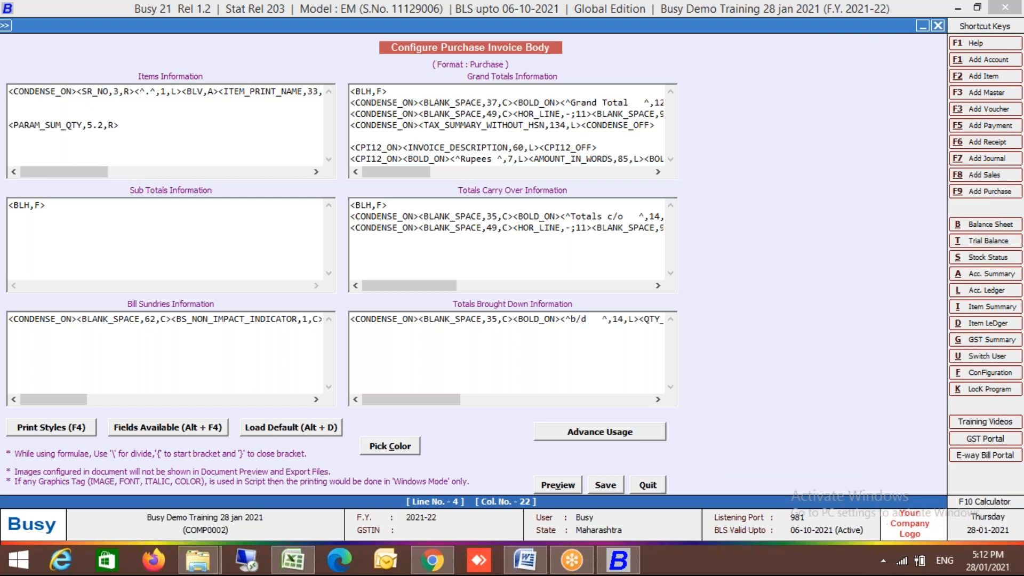
# - Change the PARAM_SUM_QTY tag to @;Blue with a width of 5 and no decimals, and save the body configuration
pyautogui.press('Left')
pyautogui.press('Left')
pyautogui.press('Left')
pyautogui.press('Left')
pyautogui.press('Left')
pyautogui.press('Left')
pyautogui.write('@')
pyautogui.write(';Blue,')
pyautogui.press('Right')
pyautogui.press('Right')
pyautogui.press('Left')
pyautogui.press('Right')
pyautogui.press('Right')
pyautogui.press('BackSpace')
pyautogui.press('BackSpace')
pyautogui.press('F2')
pyautogui.press('Return')
pyautogui.press('Escape')
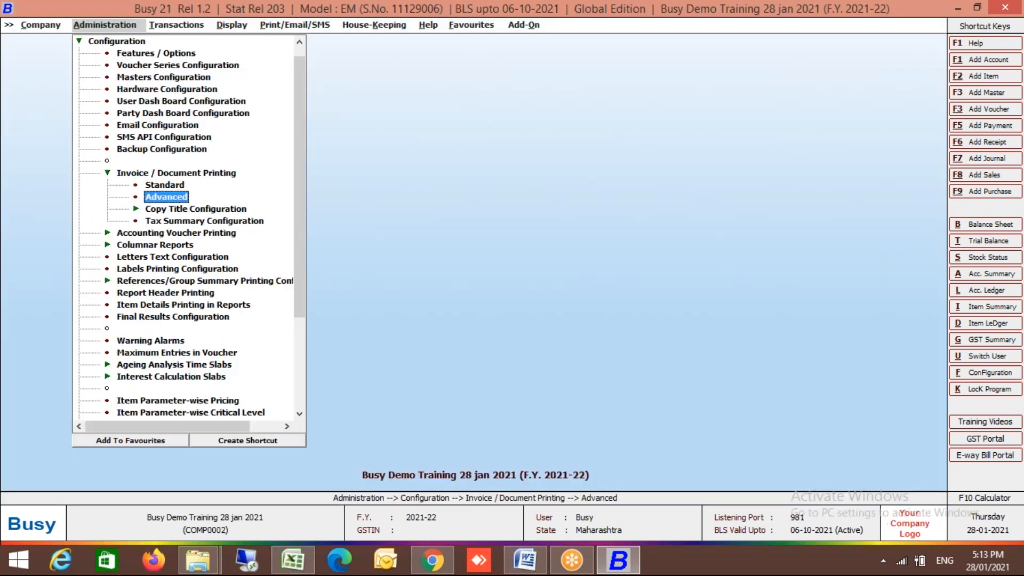
# - Open purchase voucher 0001 for modification and go to the quantity of Shirt 1001
pyautogui.press('Right')
pyautogui.press('Return')
pyautogui.press('Return')
pyautogui.press('Return')
pyautogui.press('Return')
pyautogui.press('Return')
pyautogui.press('Return')
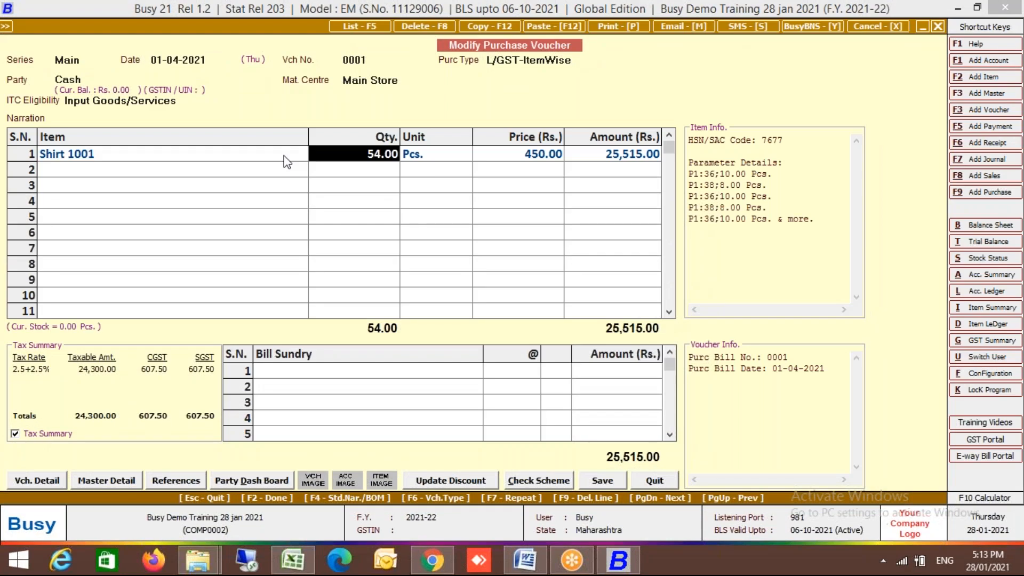
# - Examine the Blue rows for sizes 36 and 38 in the parameterized stock details of Shirt 1001, and leave the voucher
pyautogui.press('Return')
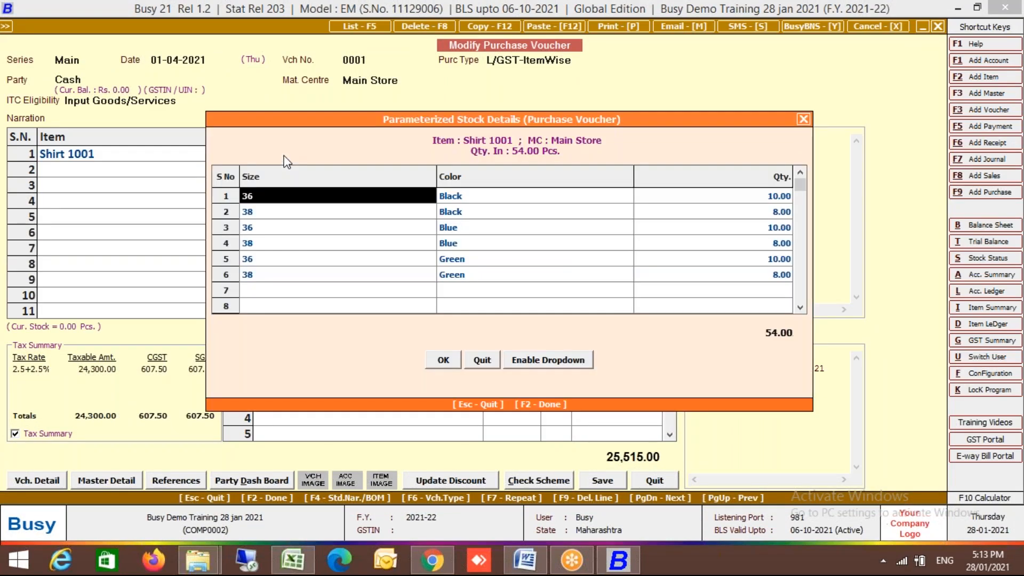
pyautogui.press('Down')
pyautogui.press('Down')
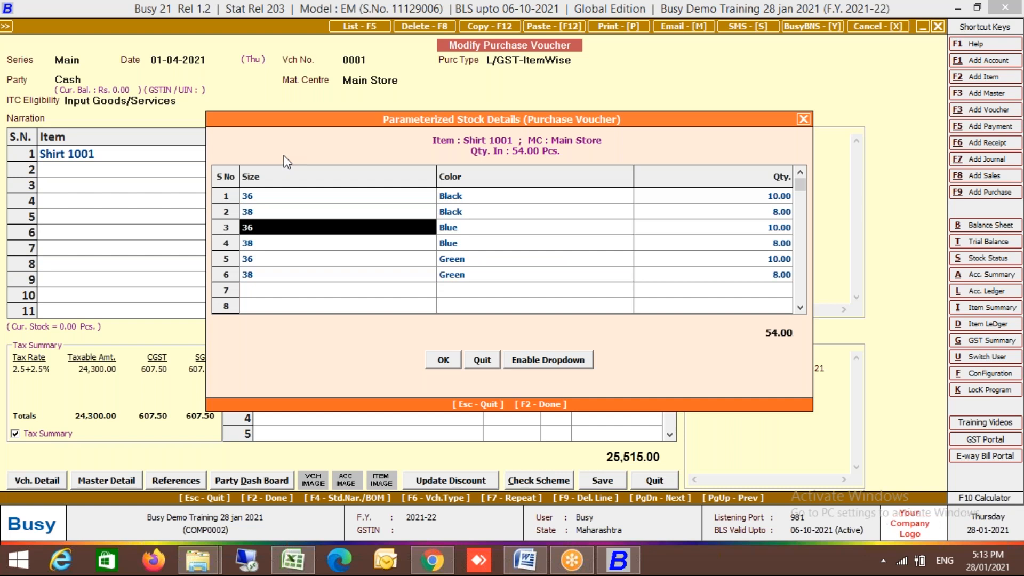
pyautogui.hotkey('shift', 'Right')
pyautogui.hotkey('shift', 'Down')
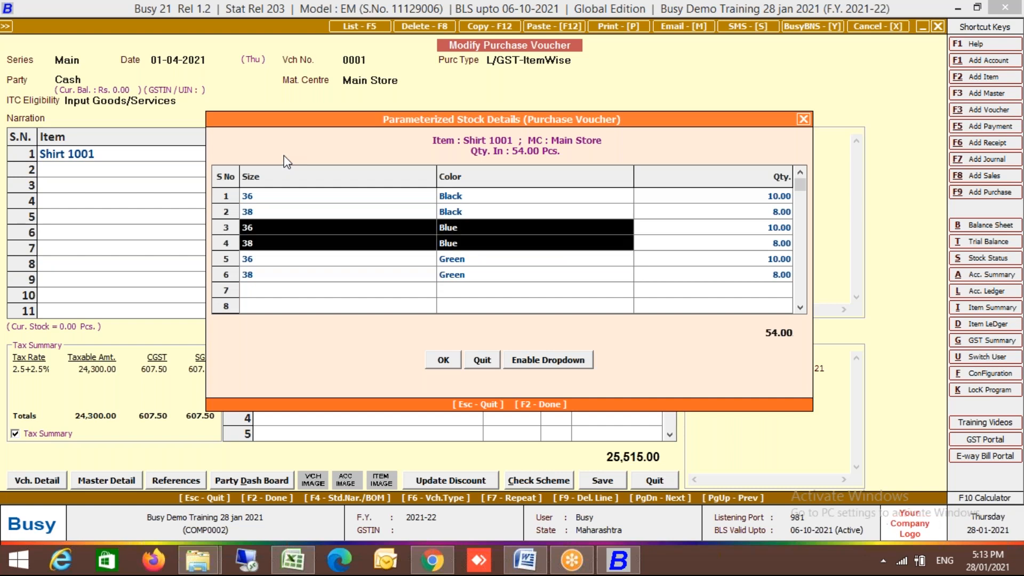
pyautogui.hotkey('shift', 'Right')
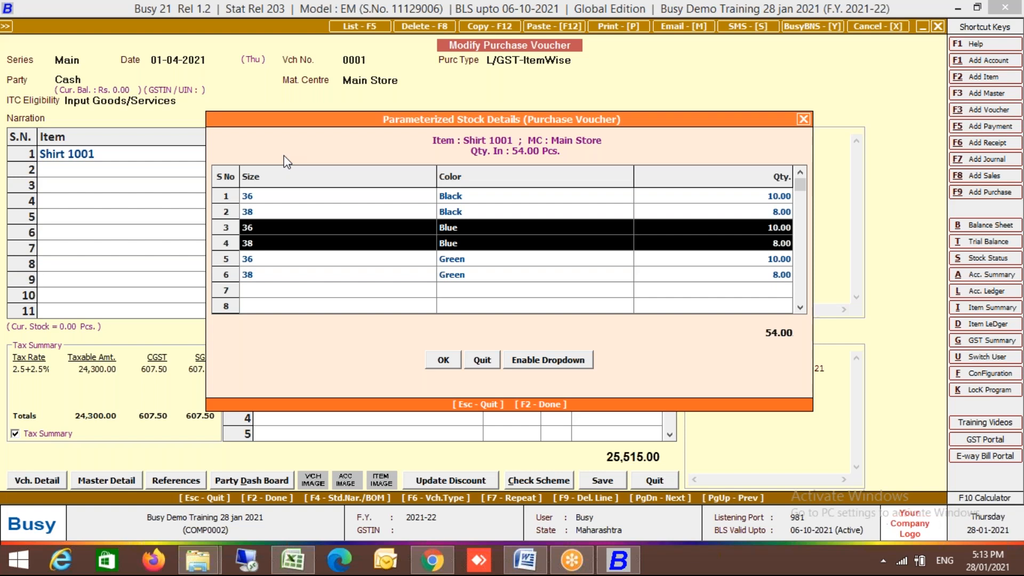
pyautogui.press('Escape')
pyautogui.press('Escape')
pyautogui.press('Escape')
# - Reopen purchase voucher 0001 and preview its invoice in the Purchase format to check the summed Blue quantity
pyautogui.press('Return')
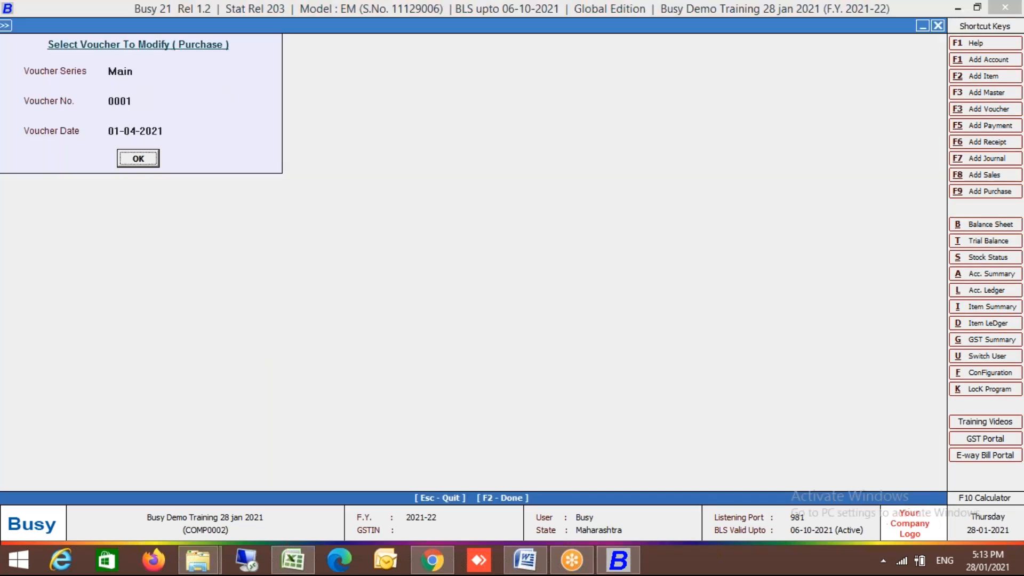
pyautogui.press('Return')
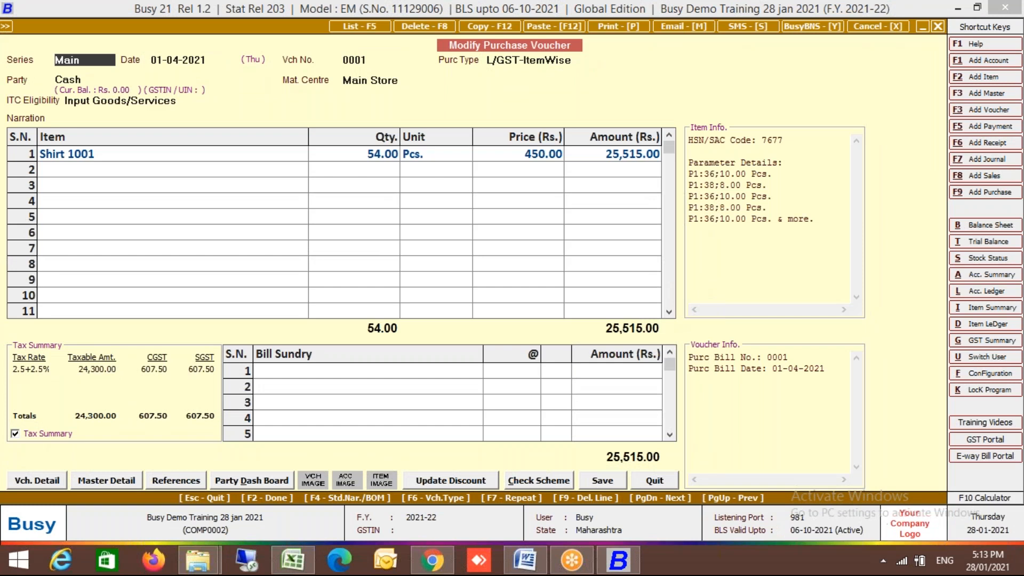
pyautogui.hotkey('alt', 'p')
pyautogui.press('Down')
pyautogui.press('Return')
pyautogui.hotkey('alt', 'p')
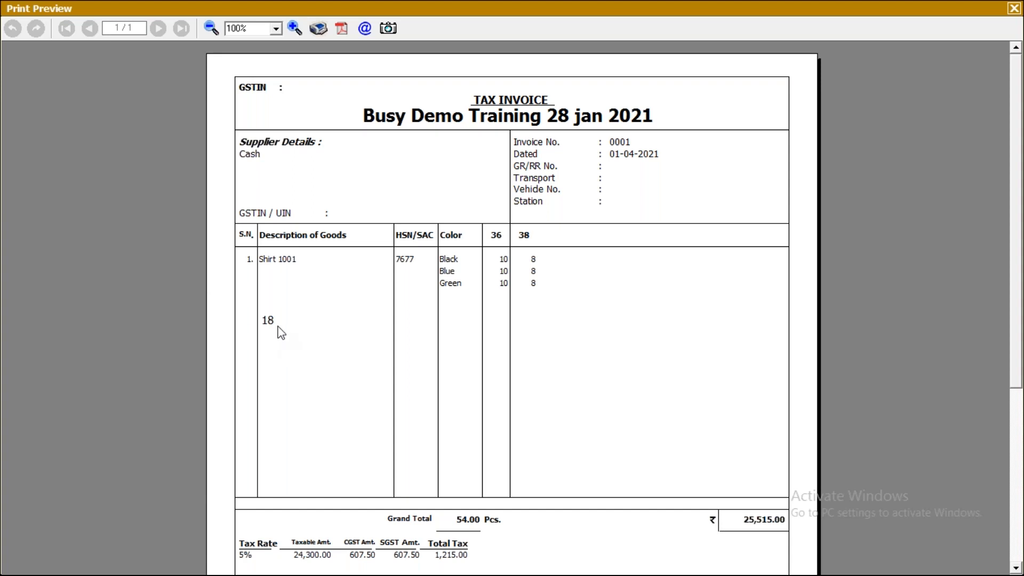
pyautogui.press('Escape')
pyautogui.press('Escape')
pyautogui.press('Escape')
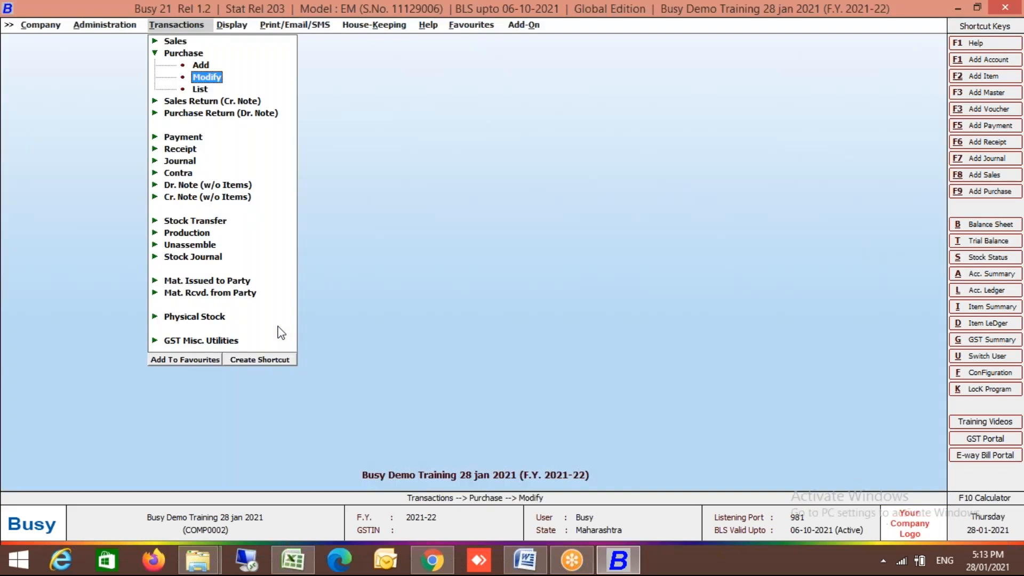
# - Return to the advanced Document Configuration in the administration settings
pyautogui.press('Left')
pyautogui.press('Return')
pyautogui.press('Down')
pyautogui.press('Return')
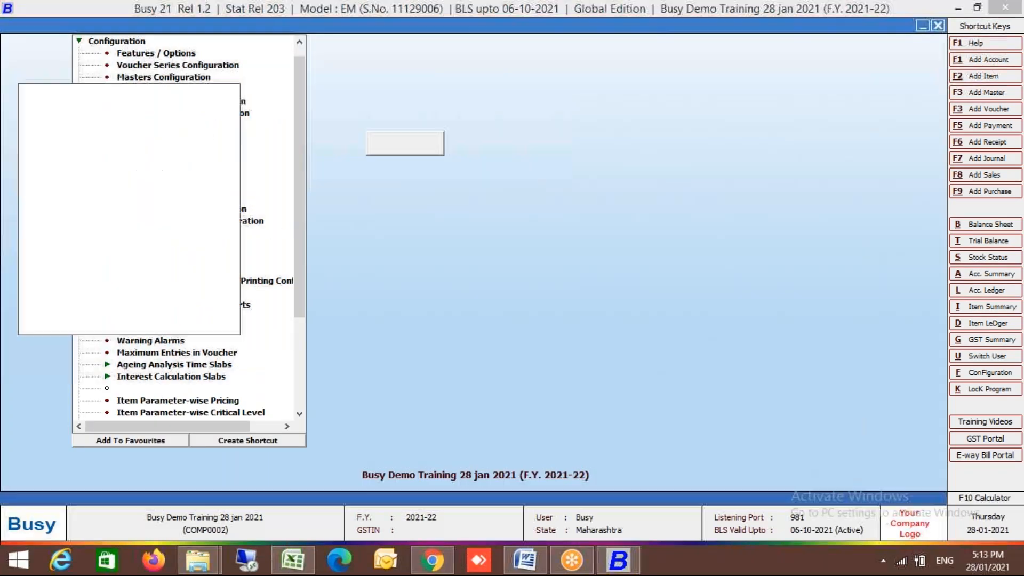
# - Select the Purchase format under Purchase Invoice and open its body configuration
pyautogui.press('Down')
pyautogui.press('Down')
pyautogui.press('Down')
pyautogui.press('Up')
pyautogui.press('Up')
pyautogui.press('Up')
pyautogui.press('Left')
pyautogui.press('Down')
pyautogui.press('Right')
pyautogui.press('Down')
pyautogui.press('Down')
pyautogui.press('Up')
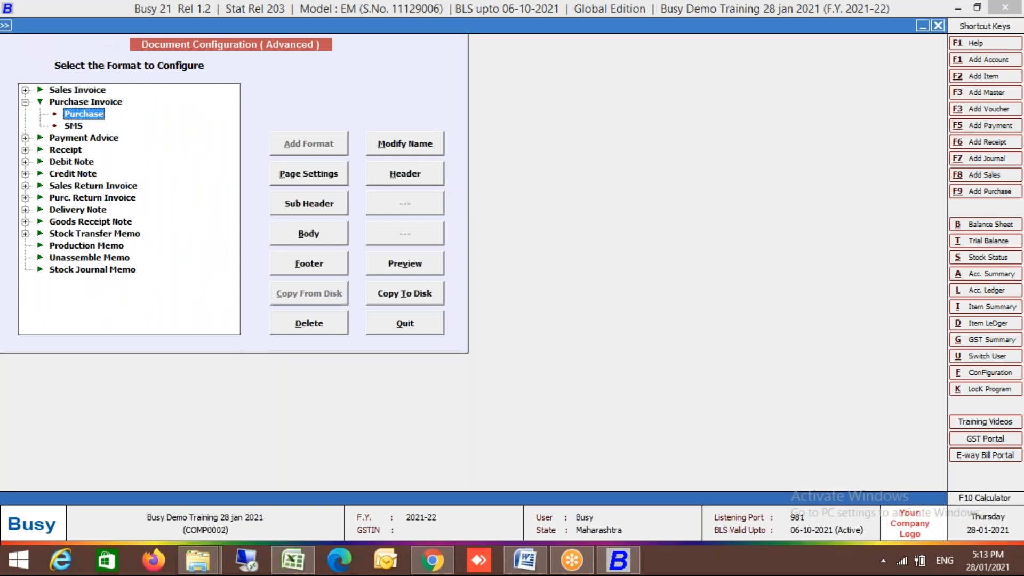
pyautogui.click(330, 234)
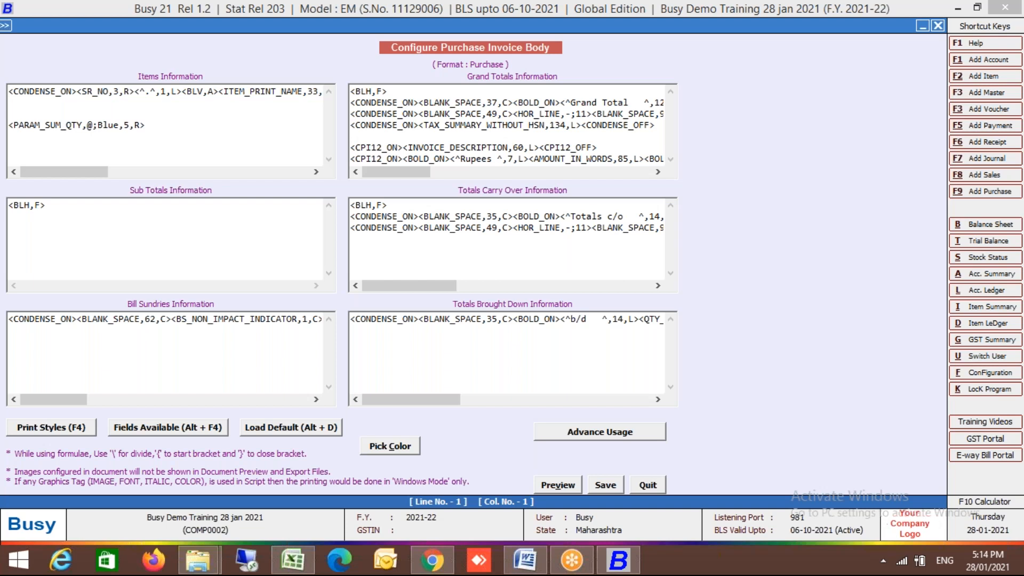
# - Replace the Blue value in the PARAM_SUM_QTY tag with D001 as a third parameter, giving @;;D001
pyautogui.click(121, 125)
pyautogui.press('BackSpace')
pyautogui.press('BackSpace')
pyautogui.press('BackSpace')
pyautogui.press('BackSpace')
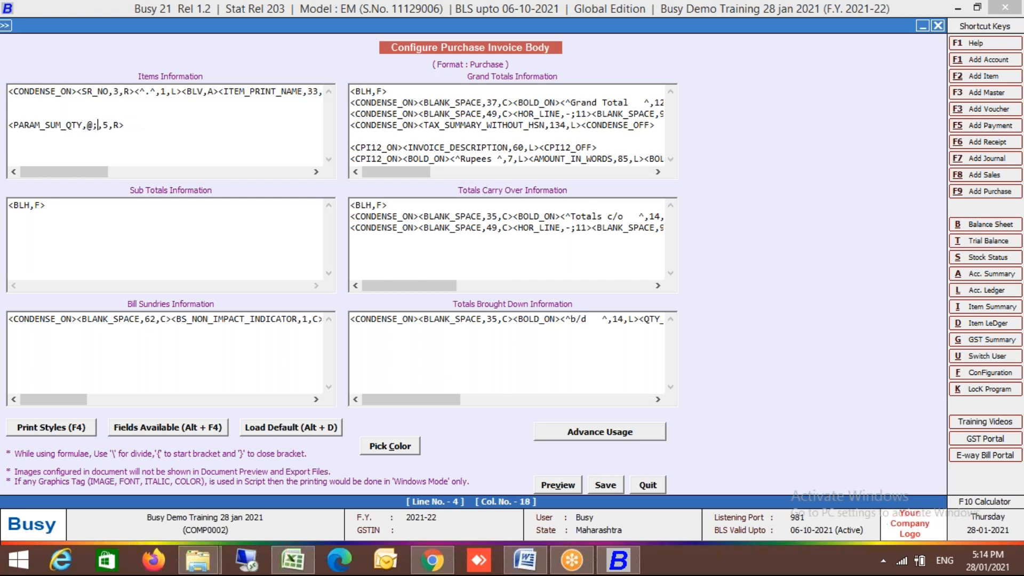
pyautogui.write(';')
pyautogui.write('D001')
pyautogui.hotkey('shift', 'Left')
pyautogui.hotkey('shift', 'Left')
pyautogui.hotkey('shift', 'Left')
pyautogui.hotkey('shift', 'Left')
pyautogui.hotkey('shift', 'Left')
pyautogui.hotkey('shift', 'Left')
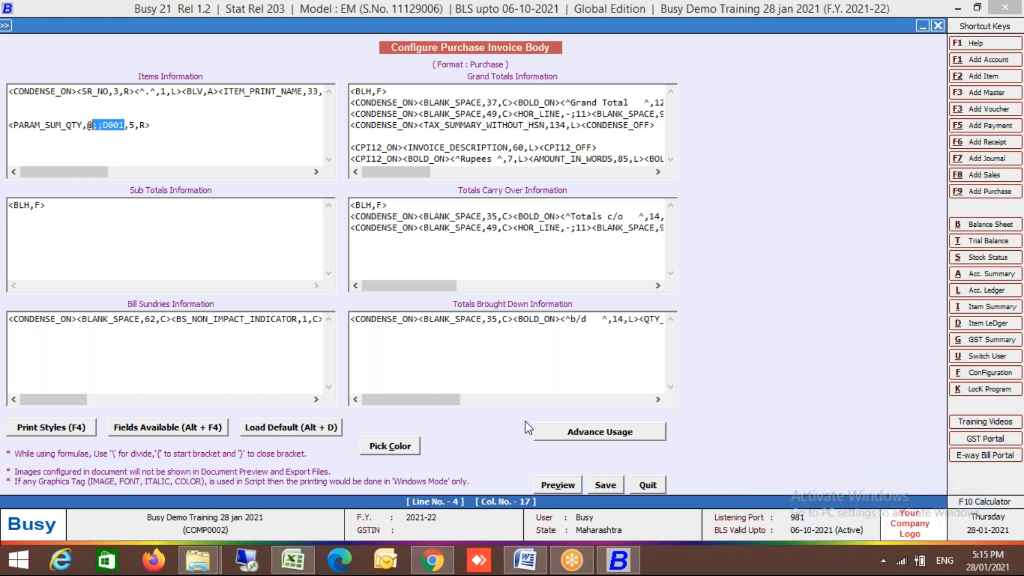
# - Delete the whole PARAM_SUM_QTY line from Items Information and save the body configuration
pyautogui.click(178, 131)
pyautogui.click(174, 126)
pyautogui.hotkey('shift', 'Home')
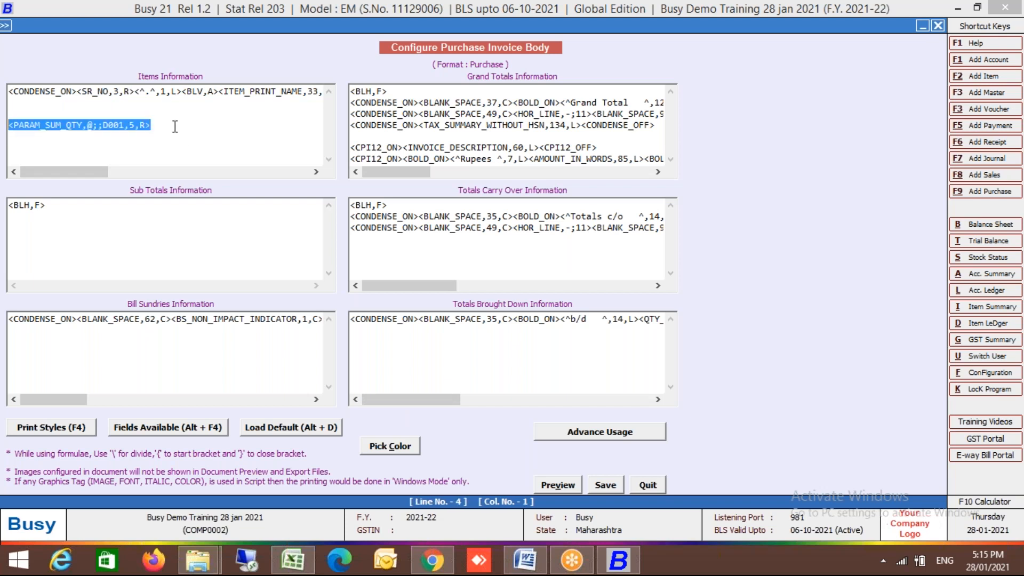
pyautogui.press('Delete')
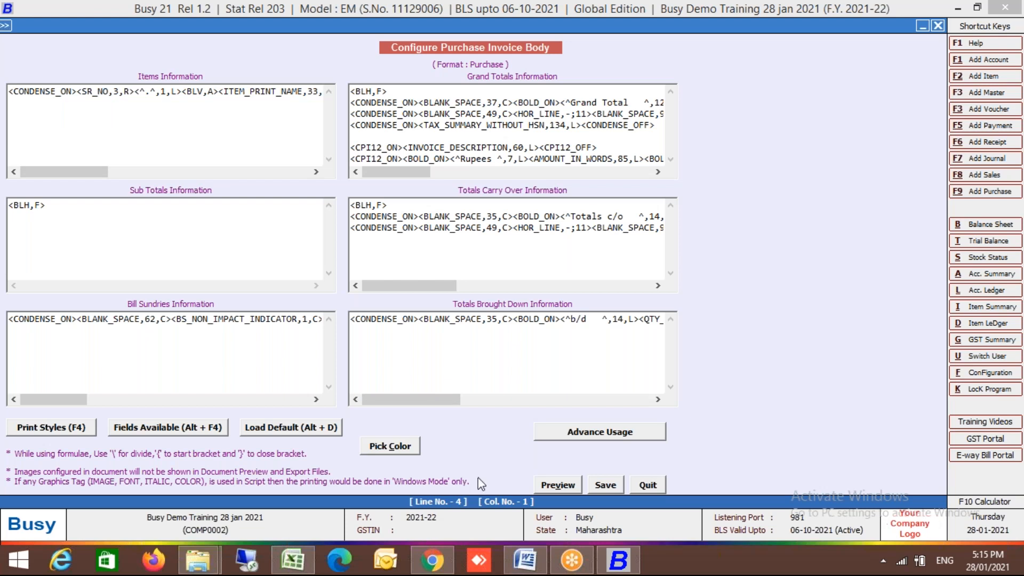
pyautogui.click(605, 485)
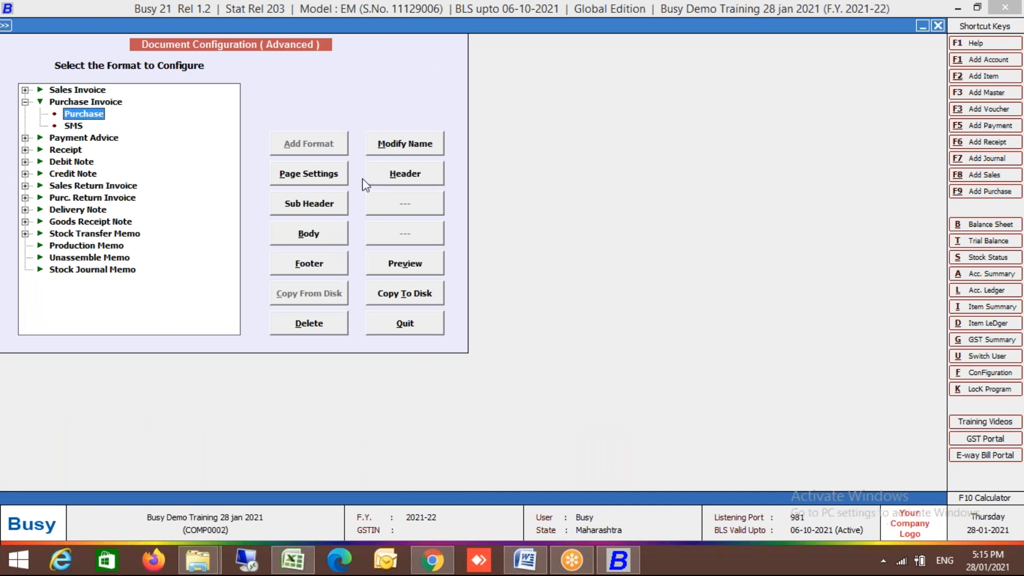
# - Reopen the Purchase format's body configuration and bring up its Advance Usage help in a maximized window
pyautogui.click(315, 232)
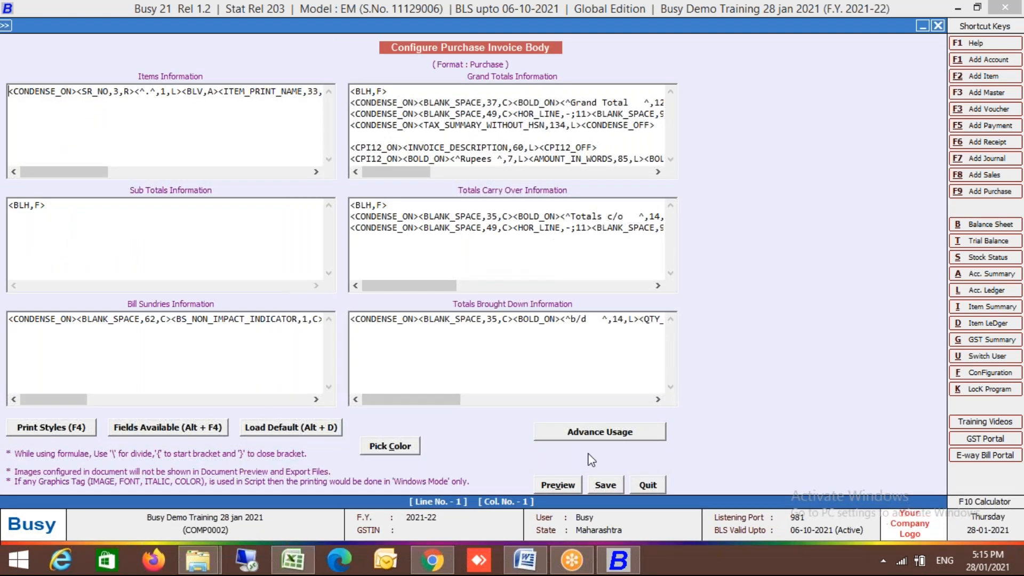
pyautogui.click(633, 434)
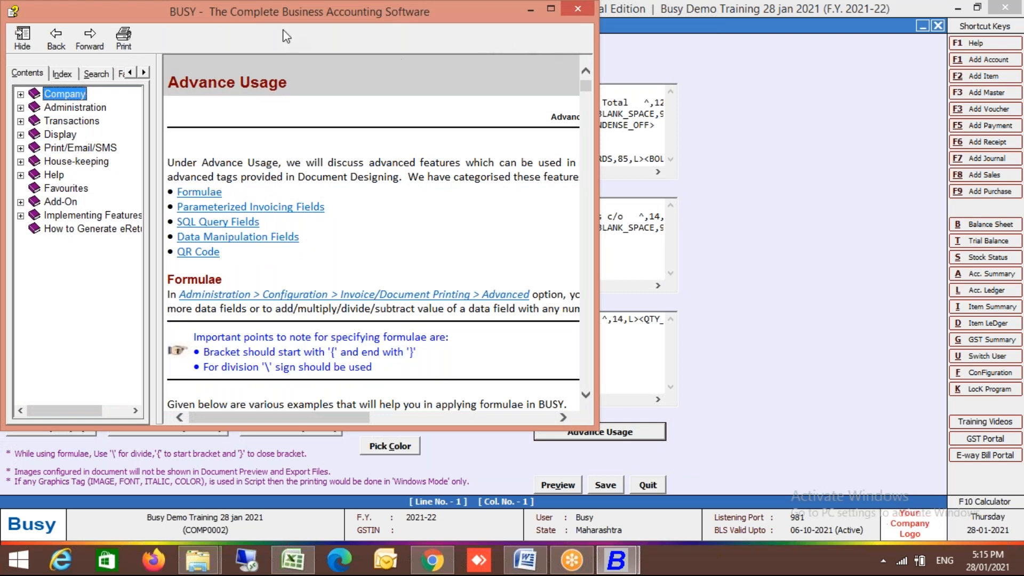
pyautogui.doubleClick(277, 15)
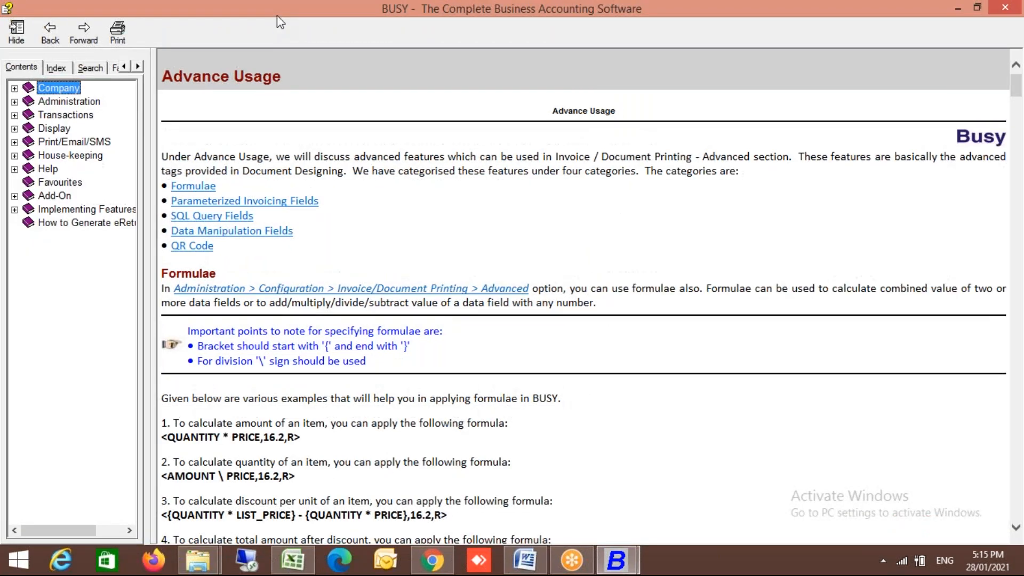
# - Examine the syntax and case examples for parameterized fields in the Advance Usage help, and close the help
pyautogui.click(608, 394)
pyautogui.scroll(-3, 609, 394)
pyautogui.scroll(-5, 587, 293)
pyautogui.scroll(-7, 692, 68)
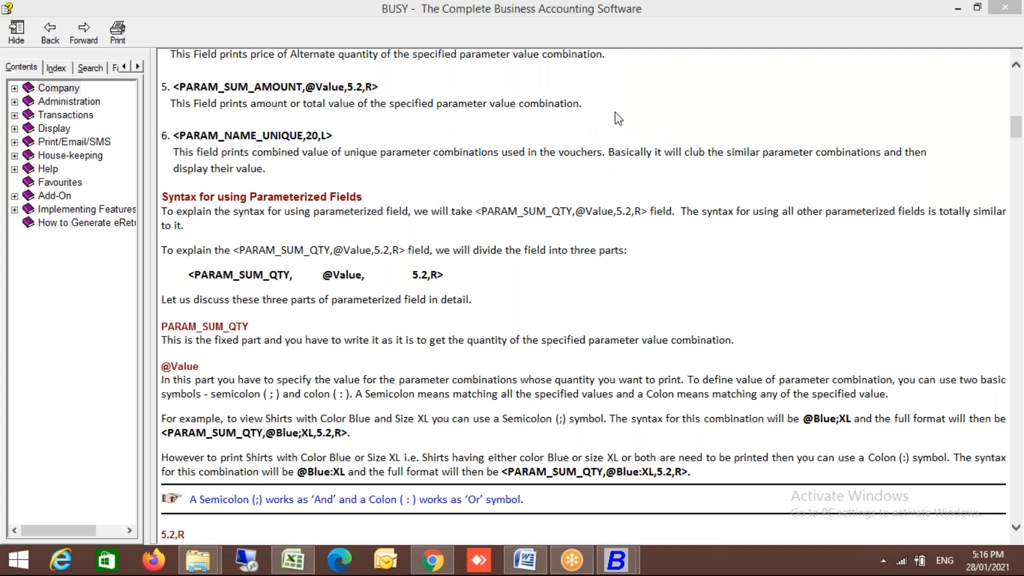
pyautogui.click(533, 153)
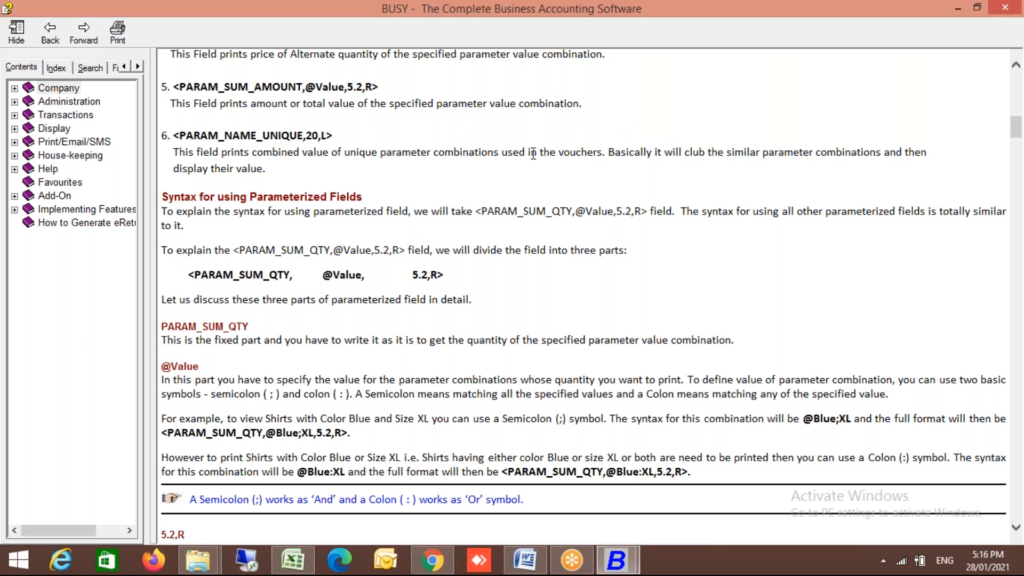
pyautogui.scroll(-10, 533, 154)
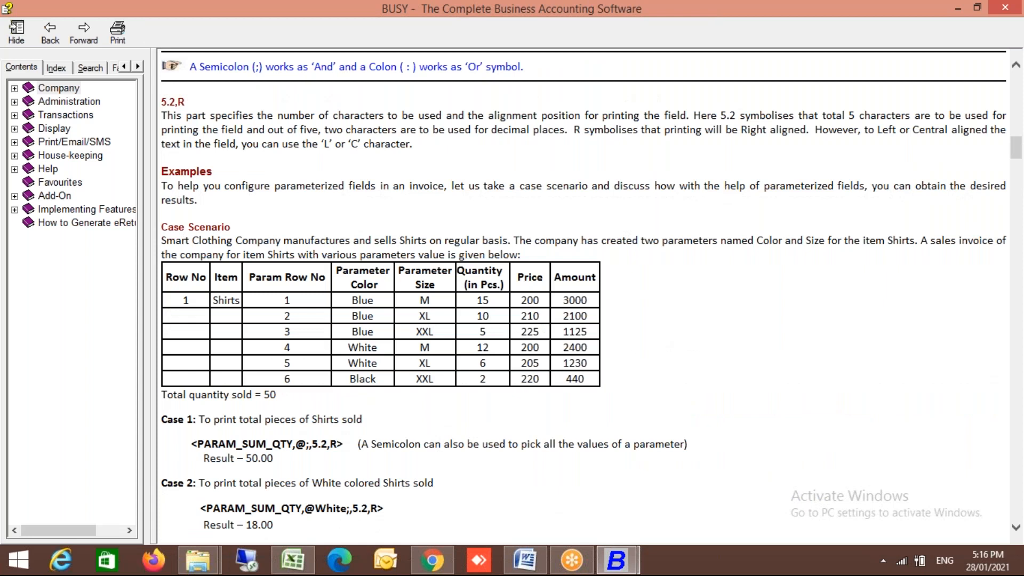
pyautogui.scroll(-4, 267, 366)
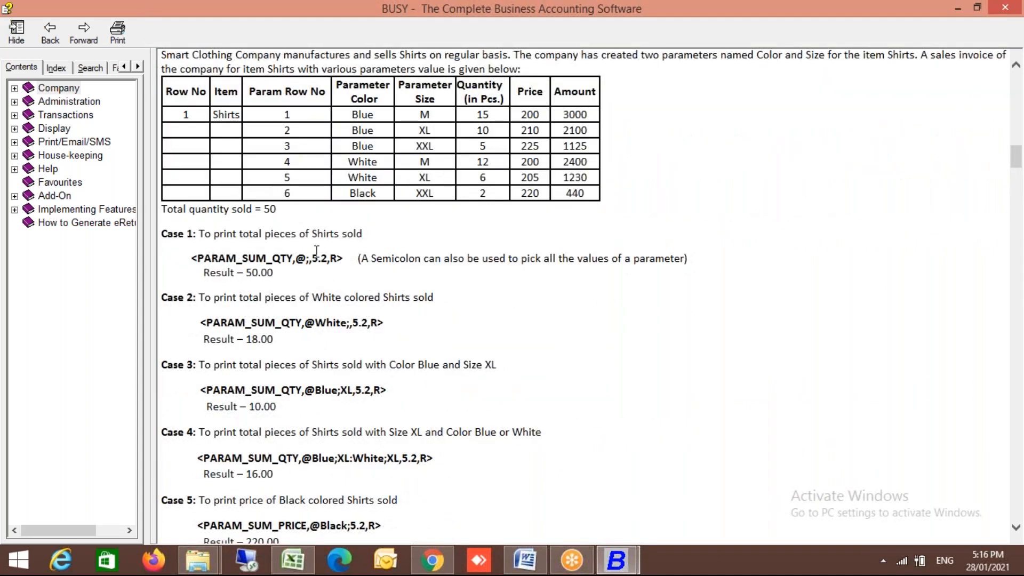
pyautogui.doubleClick(298, 273)
pyautogui.doubleClick(314, 256)
pyautogui.click(301, 263)
pyautogui.click(1011, 8)
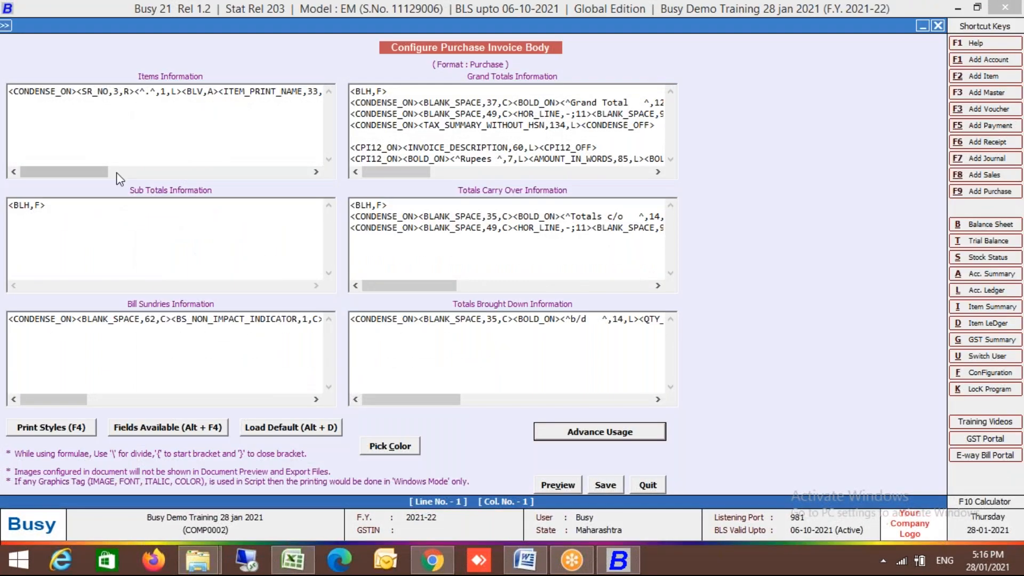
pyautogui.click(98, 121)
pyautogui.write('; :')
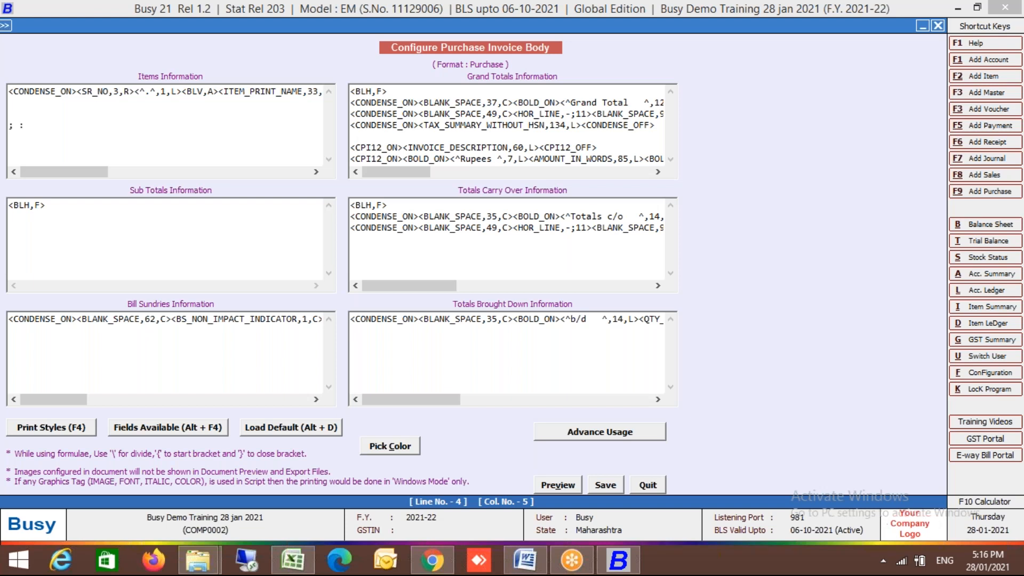
pyautogui.press('BackSpace')
pyautogui.press('BackSpace')
pyautogui.press('BackSpace')
pyautogui.press('BackSpace')
# - Insert the PARAM_SUM_QTY field from the PARAMETER category on line 5 of Items Information
pyautogui.press('F4')
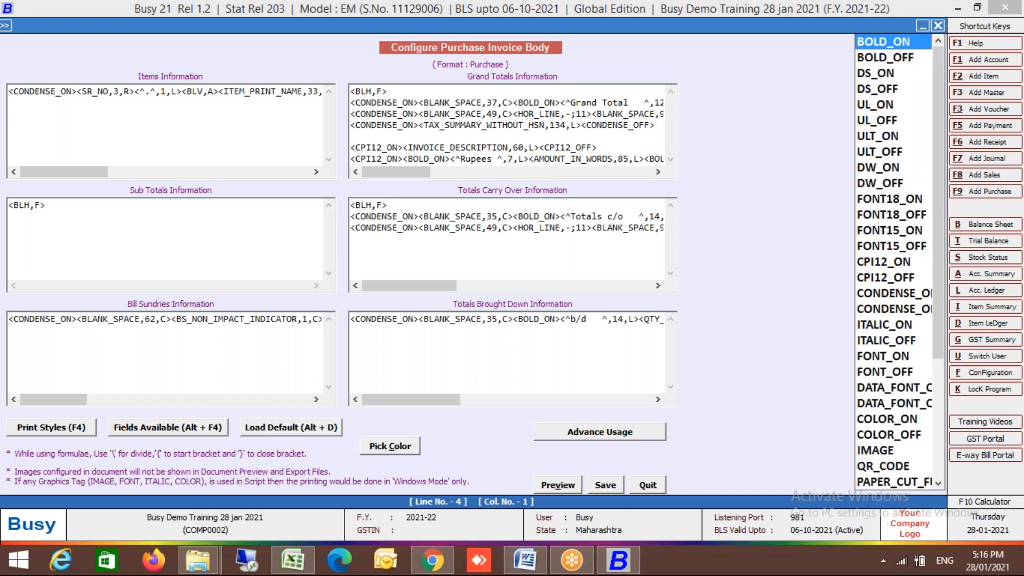
pyautogui.click(53, 138)
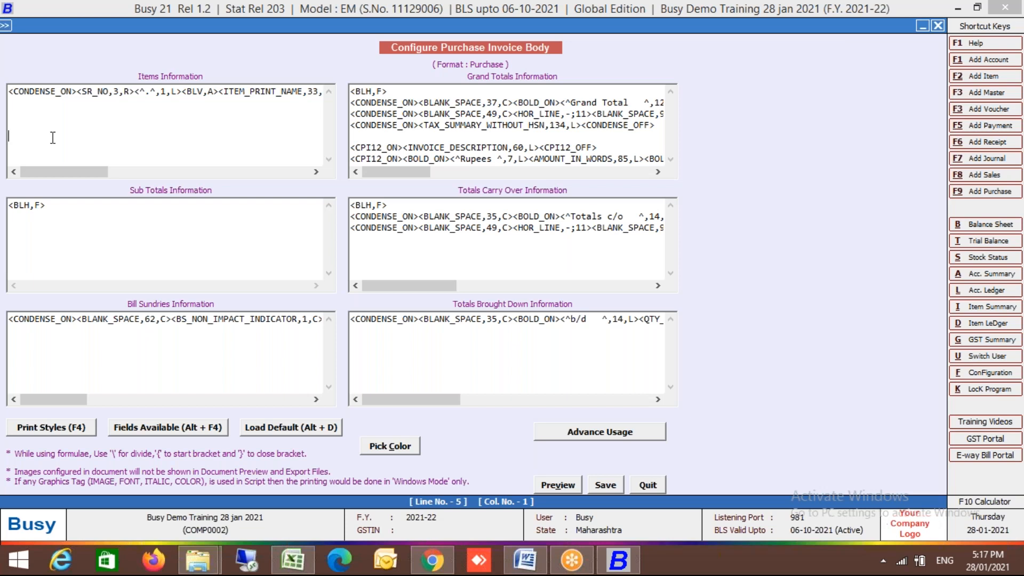
pyautogui.hotkey('alt', 'F4')
pyautogui.press('Down')
pyautogui.press('Down')
pyautogui.press('Up')
pyautogui.press('Down')
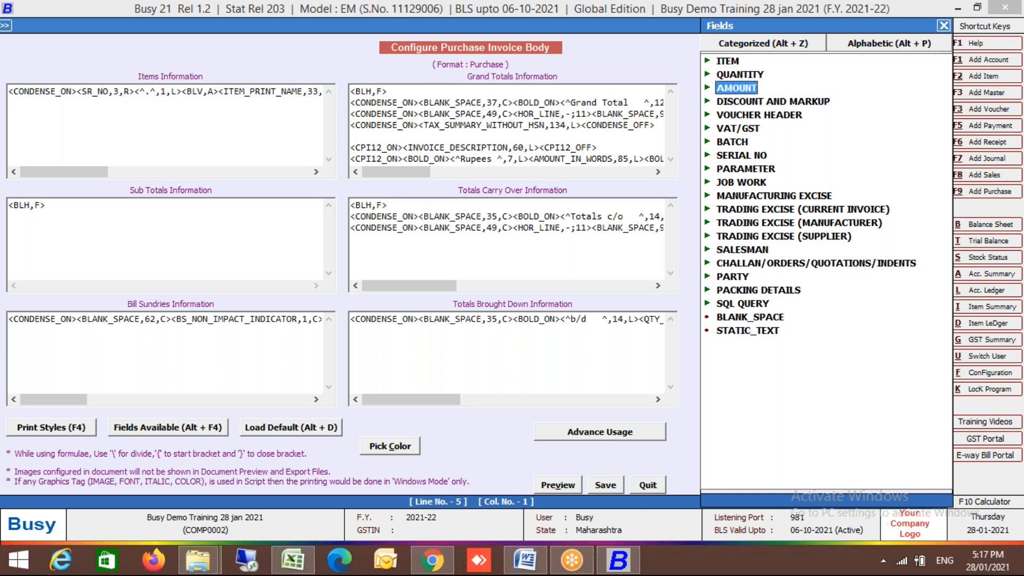
pyautogui.press('Down')
pyautogui.press('Down')
pyautogui.press('Down')
pyautogui.press('Down')
pyautogui.press('Down')
pyautogui.press('Down')
pyautogui.press('Down')
pyautogui.press('Down')
pyautogui.press('Down')
pyautogui.press('Down')
pyautogui.press('Down')
pyautogui.press('Down')
pyautogui.press('Down')
pyautogui.press('Down')
pyautogui.press('Up')
pyautogui.press('Up')
pyautogui.press('Up')
pyautogui.press('Up')
pyautogui.press('Up')
pyautogui.press('Up')
pyautogui.press('Up')
pyautogui.press('Up')
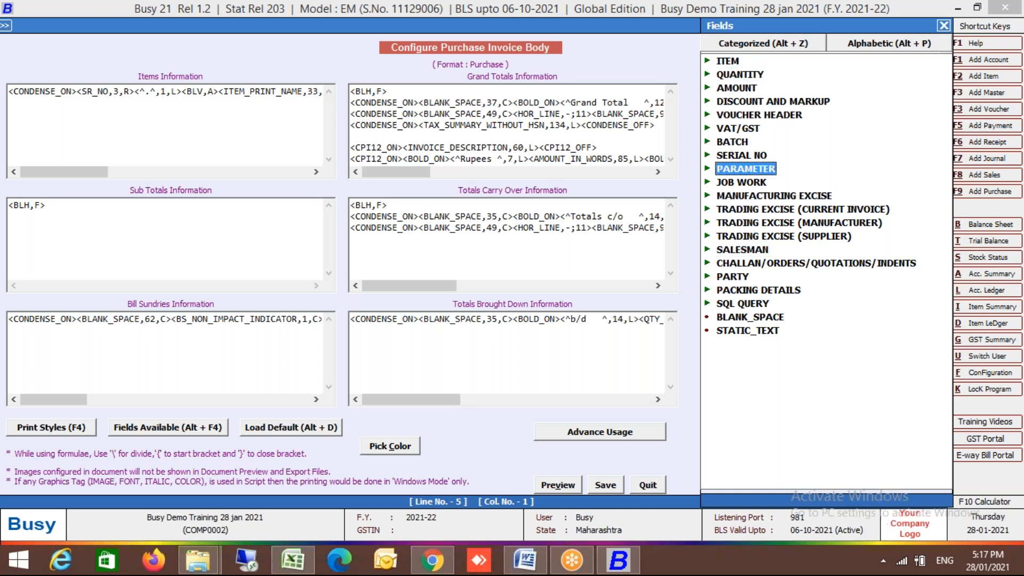
pyautogui.press('Return')
pyautogui.press('Down')
pyautogui.press('Down')
pyautogui.press('Down')
pyautogui.press('Down')
pyautogui.press('Down')
pyautogui.press('Down')
pyautogui.press('Down')
pyautogui.press('Down')
pyautogui.press('Down')
pyautogui.press('Down')
pyautogui.press('Down')
pyautogui.press('Down')
pyautogui.press('Down')
pyautogui.press('Down')
pyautogui.press('Down')
pyautogui.press('Down')
pyautogui.press('Down')
pyautogui.press('Down')
pyautogui.press('Down')
pyautogui.press('Down')
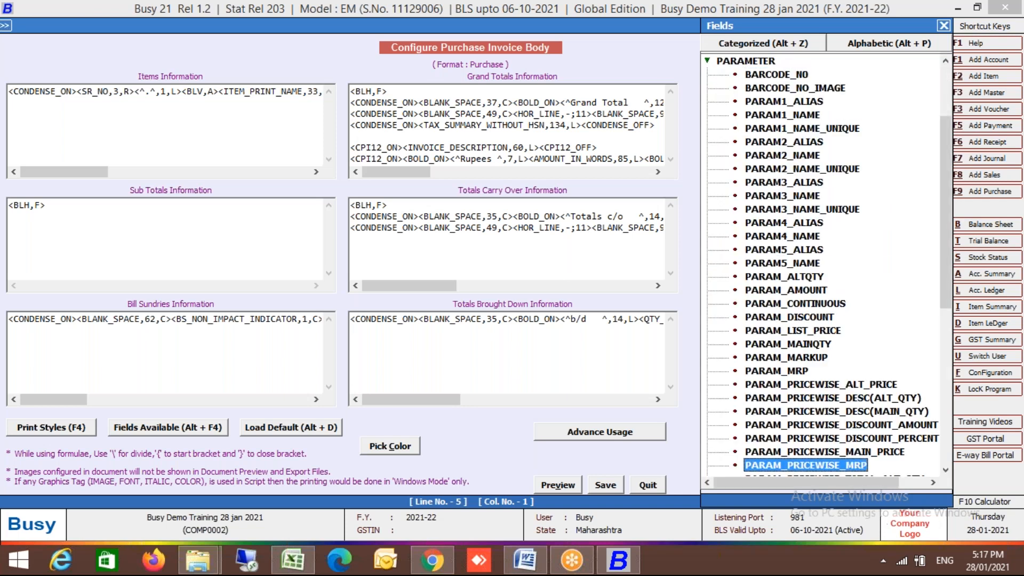
pyautogui.press('Down')
pyautogui.press('Down')
pyautogui.press('Down')
pyautogui.press('Down')
pyautogui.press('Down')
pyautogui.press('Down')
pyautogui.press('Down')
pyautogui.press('Down')
pyautogui.press('Down')
pyautogui.press('Down')
pyautogui.press('Down')
pyautogui.press('Down')
pyautogui.press('Down')
pyautogui.press('Down')
pyautogui.press('Down')
pyautogui.press('Up')
pyautogui.press('Up')
pyautogui.press('Up')
pyautogui.press('Up')
pyautogui.press('Up')
pyautogui.press('Up')
pyautogui.press('Up')
pyautogui.press('Up')
pyautogui.press('Up')
pyautogui.press('Up')
pyautogui.press('Up')
pyautogui.press('Up')
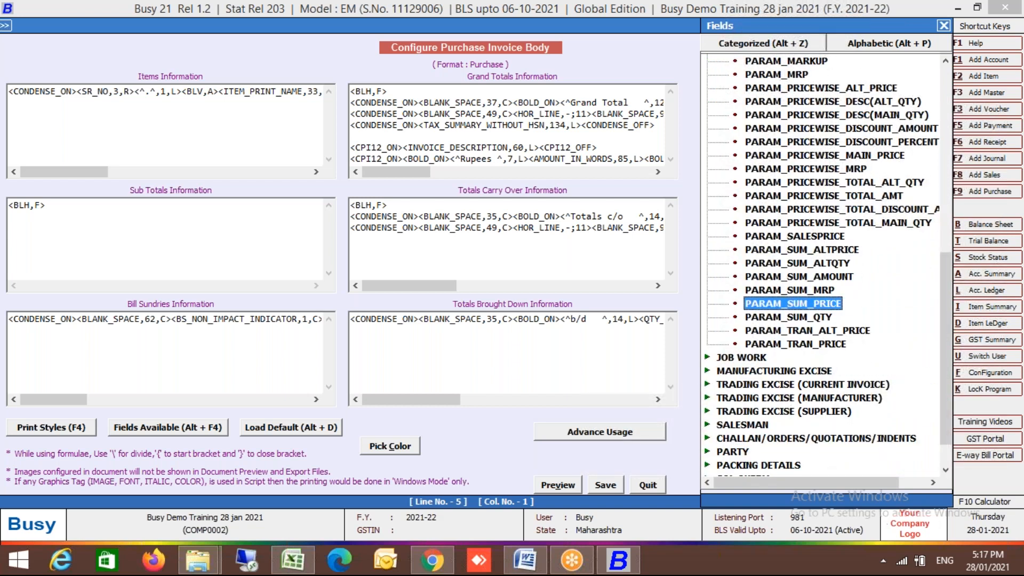
pyautogui.press('Down')
pyautogui.press('Return')
pyautogui.press('Left')
pyautogui.press('Left')
pyautogui.press('Left')
pyautogui.press('Left')
pyautogui.press('Left')
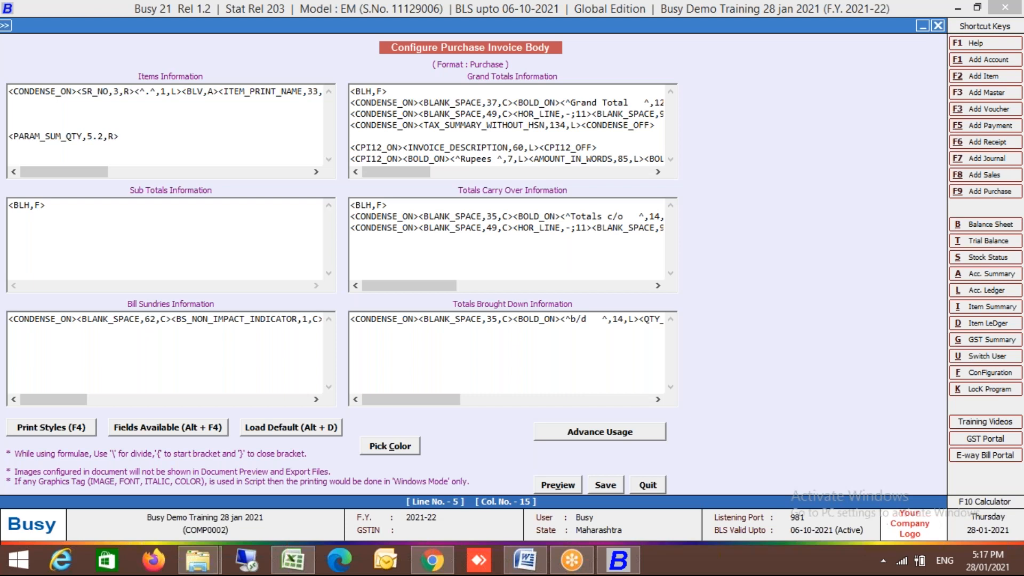
pyautogui.write(',@')
pyautogui.write('26')
pyautogui.press('BackSpace')
pyautogui.press('BackSpace')
pyautogui.write('36;B;ue')
pyautogui.press('BackSpace')
pyautogui.press('BackSpace')
pyautogui.write('lue')
pyautogui.press('Left')
pyautogui.press('Left')
pyautogui.press('Left')
pyautogui.press('BackSpace')
pyautogui.press('F2')
pyautogui.press('Return')
pyautogui.press('Escape')
pyautogui.press('Escape')
# - Review the size and color quantities of Shirt 1001 in the 01-04-2021 purchase voucher, and close it without changes
pyautogui.press('Right')
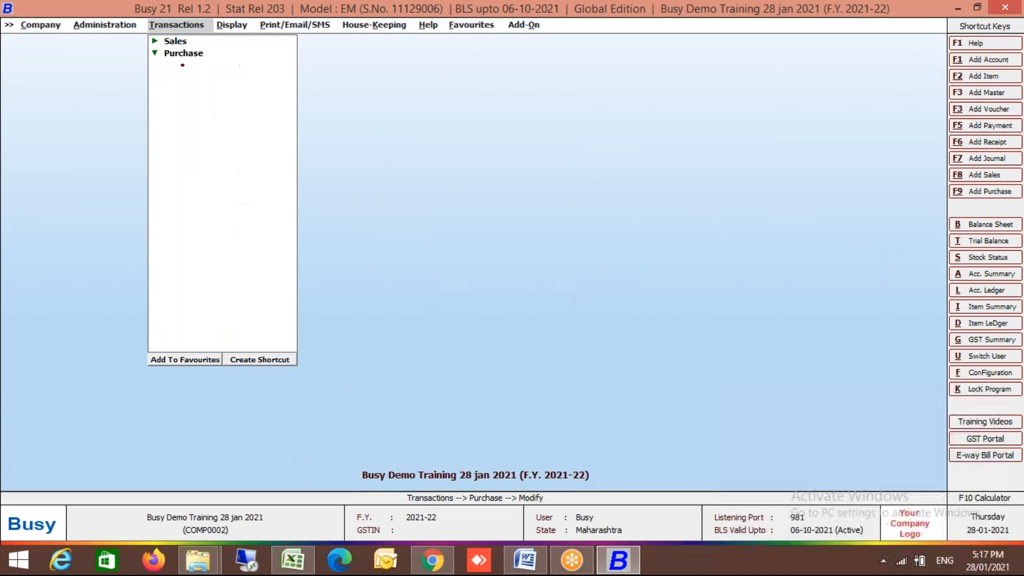
pyautogui.press('Return')
pyautogui.press('Return')
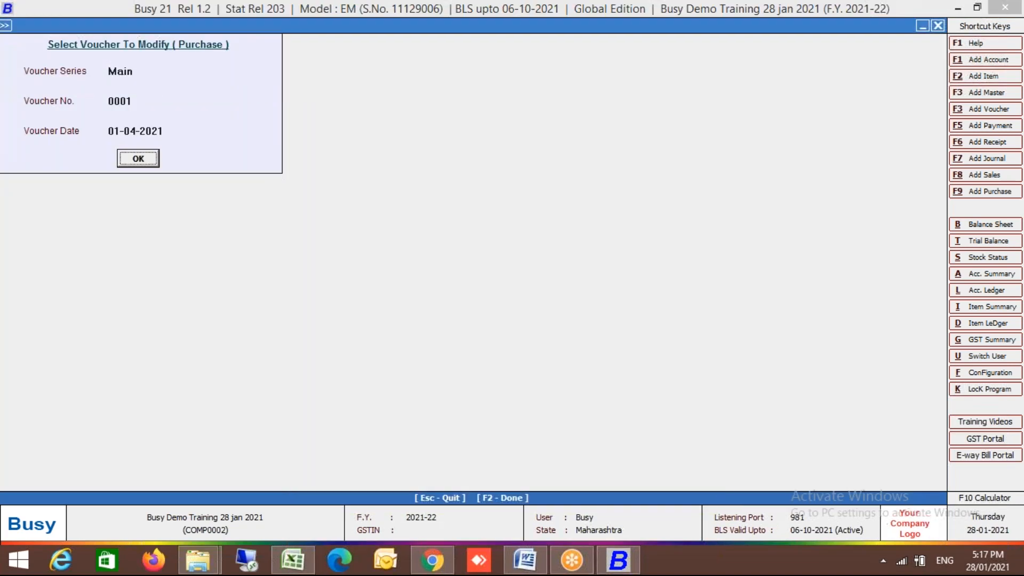
pyautogui.press('Return')
pyautogui.hotkey('alt', 'p')
pyautogui.press('Return')
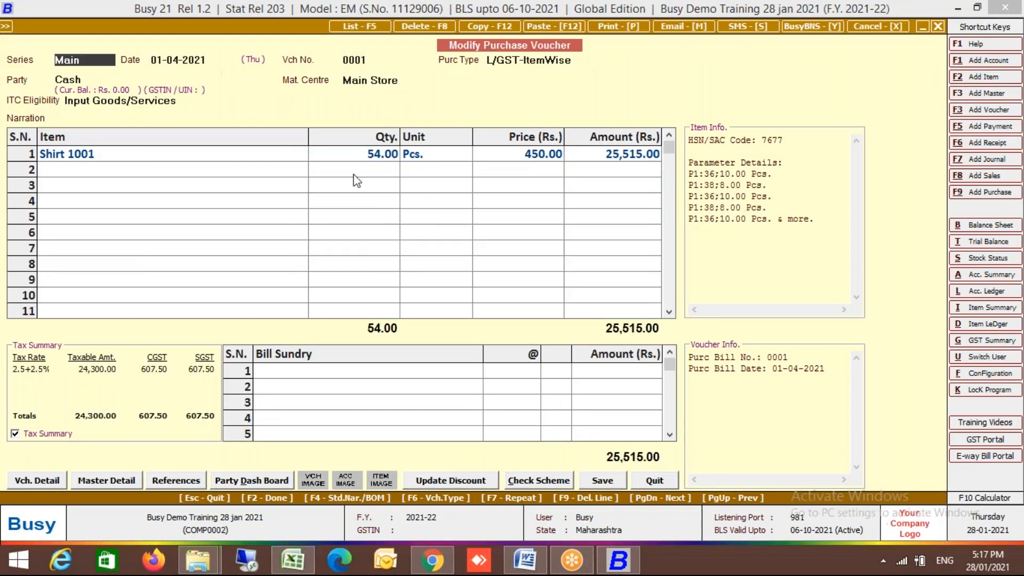
pyautogui.click(383, 155)
pyautogui.press('Return')
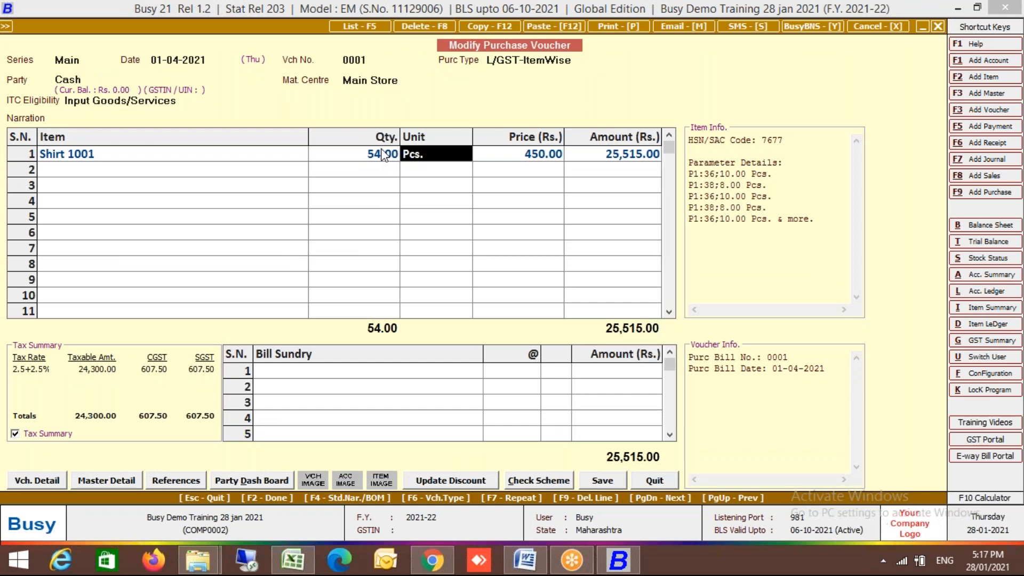
pyautogui.press('Return')
pyautogui.press('Return')
pyautogui.press('Return')
pyautogui.press('Return')
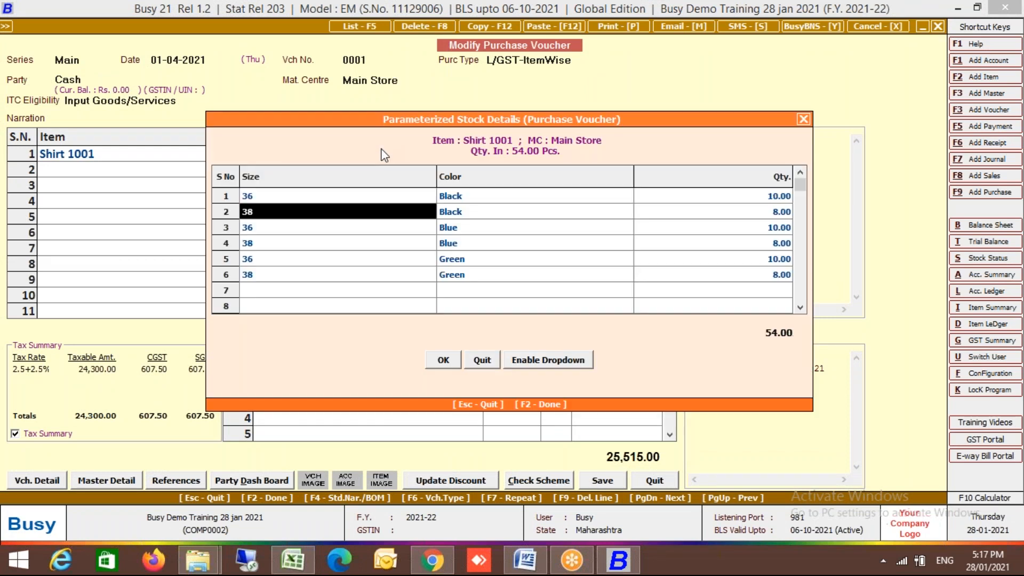
pyautogui.press('Down')
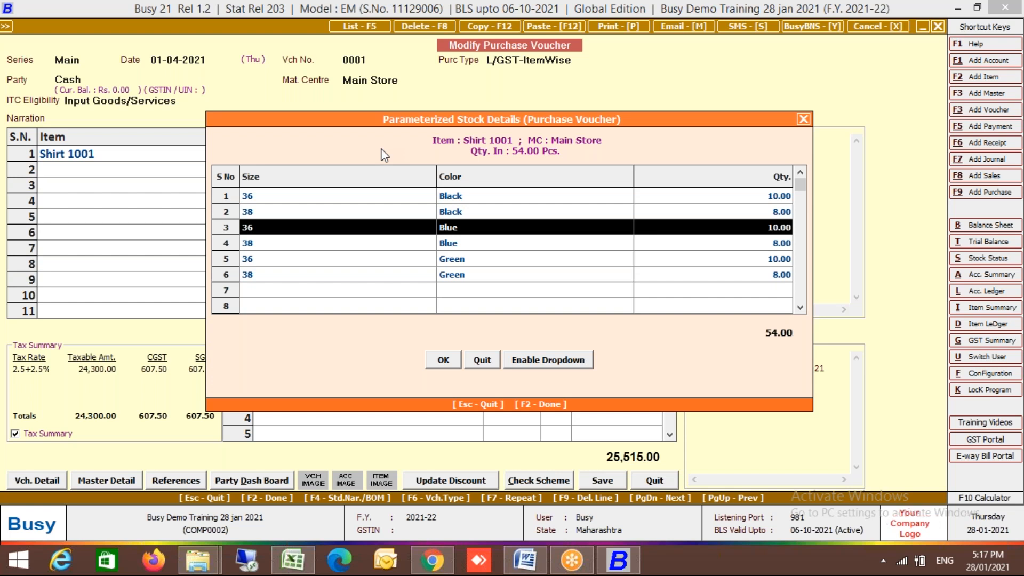
pyautogui.press('Escape')
pyautogui.press('Escape')
pyautogui.press('Escape')
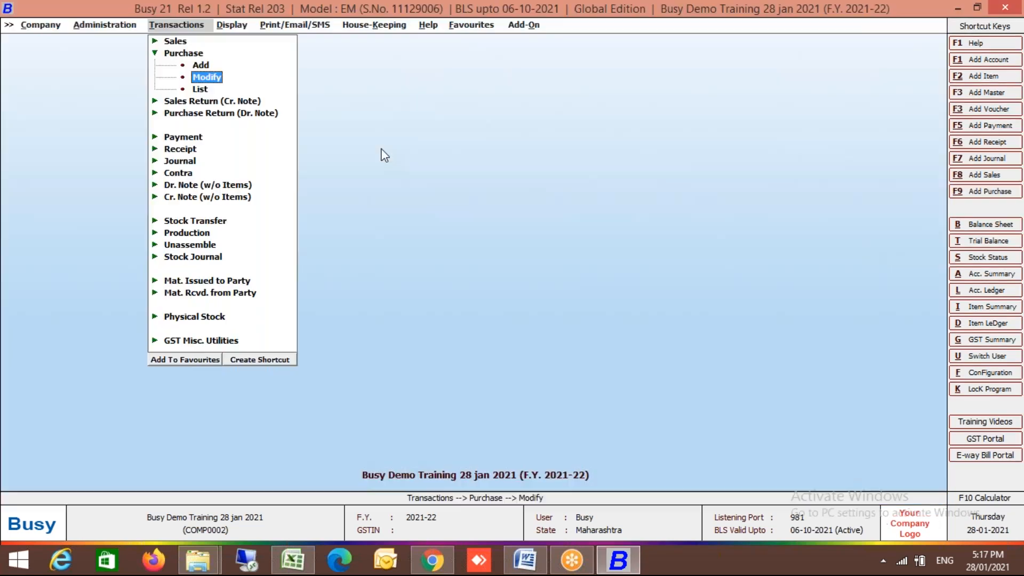
# - Preview the printed invoice of the 01-04-2021 purchase voucher to check the size 36 Blue quantity, and close the preview
pyautogui.press('Left')
pyautogui.press('Return')
pyautogui.press('Right')
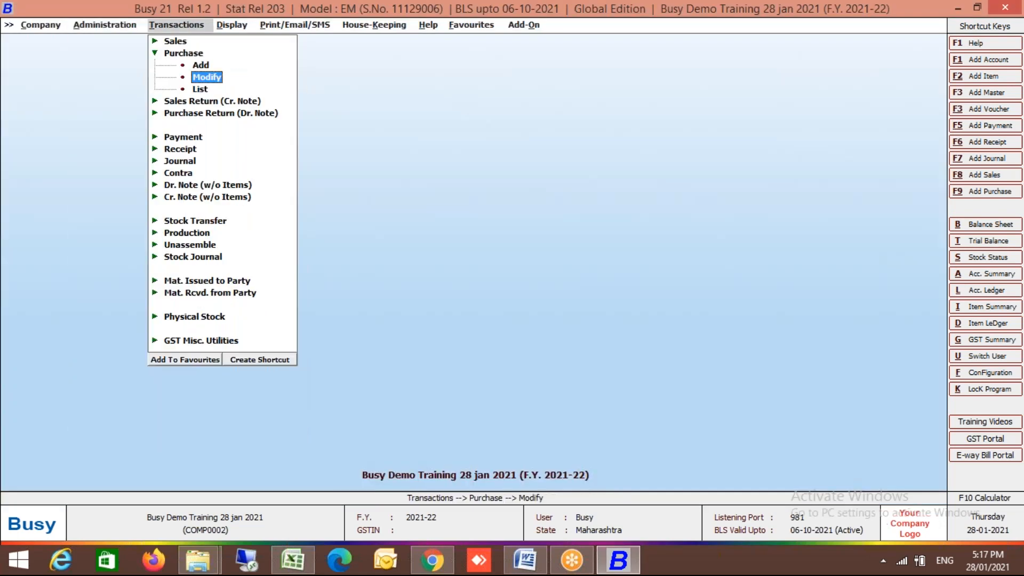
pyautogui.press('Return')
pyautogui.press('Return')
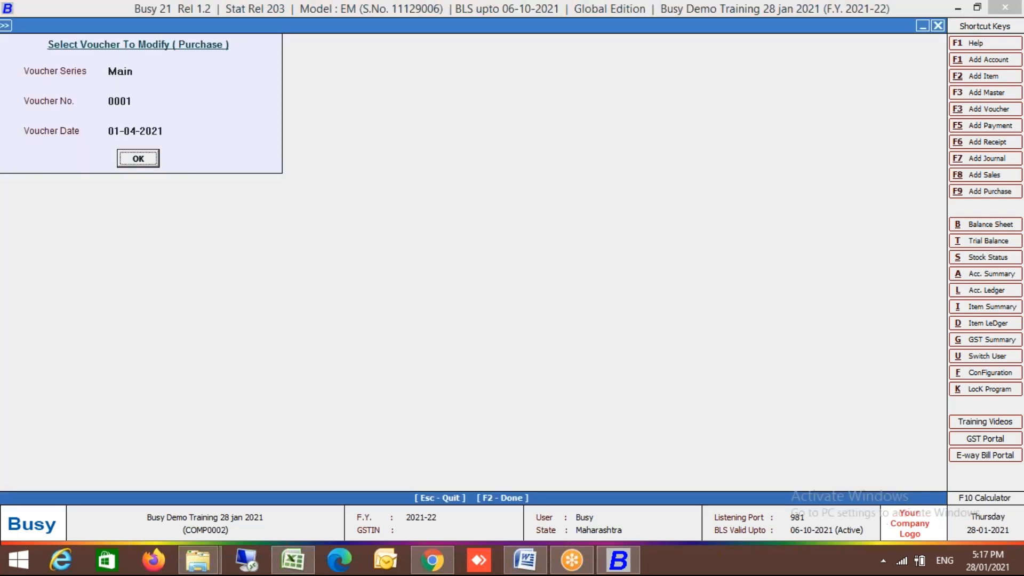
pyautogui.press('Return')
pyautogui.hotkey('alt', 'p')
pyautogui.press('Escape')
pyautogui.press('Down')
pyautogui.press('Return')
pyautogui.hotkey('alt', 'p')
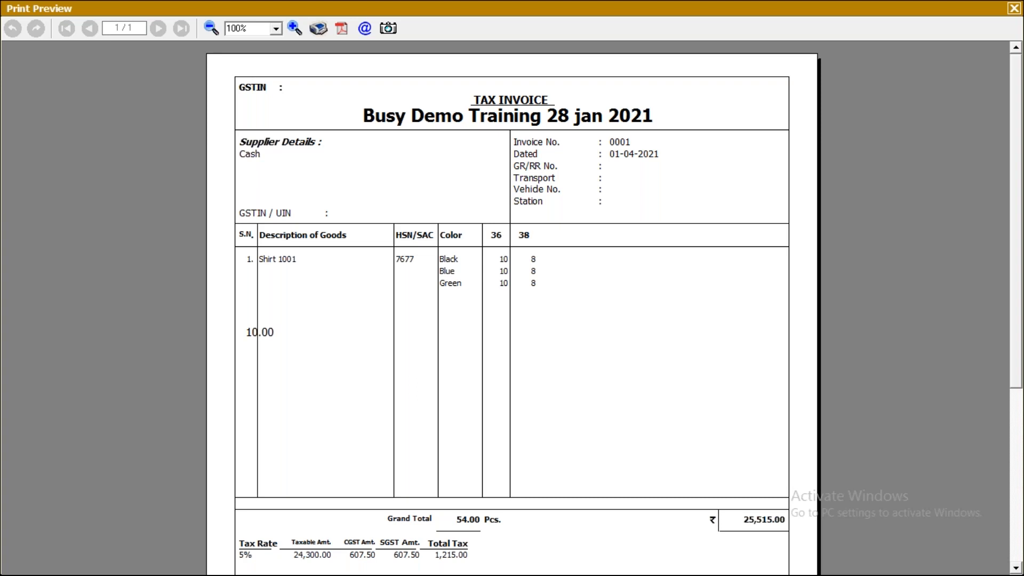
pyautogui.press('Escape')
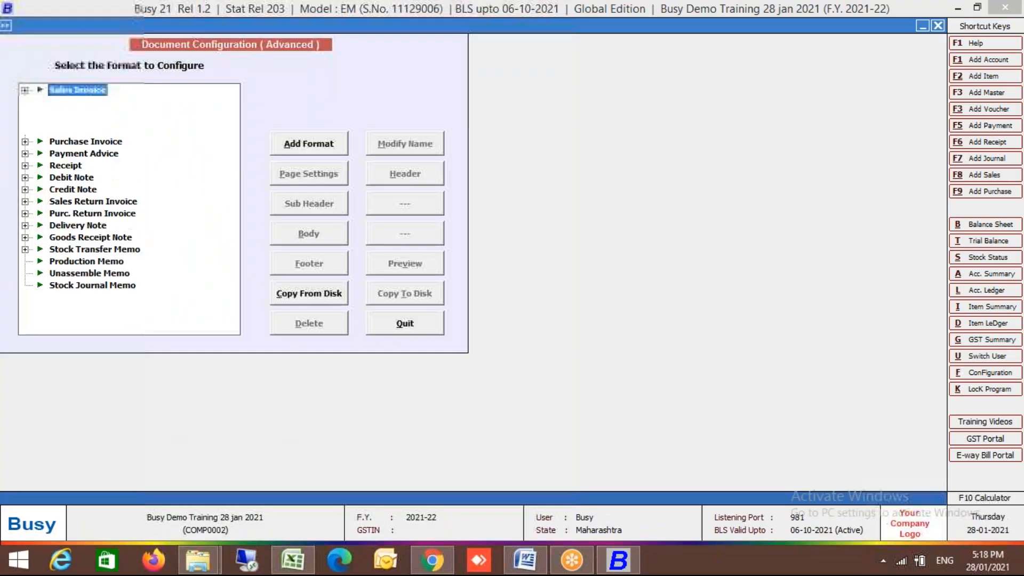
# - Reopen the body configuration of the Purchase format under Purchase Invoice in the advanced document configuration
pyautogui.press('Return')
pyautogui.press('Left')
pyautogui.press('Left')
pyautogui.press('Down')
pyautogui.press('Down')
pyautogui.press('Up')
pyautogui.press('Right')
pyautogui.press('Right')
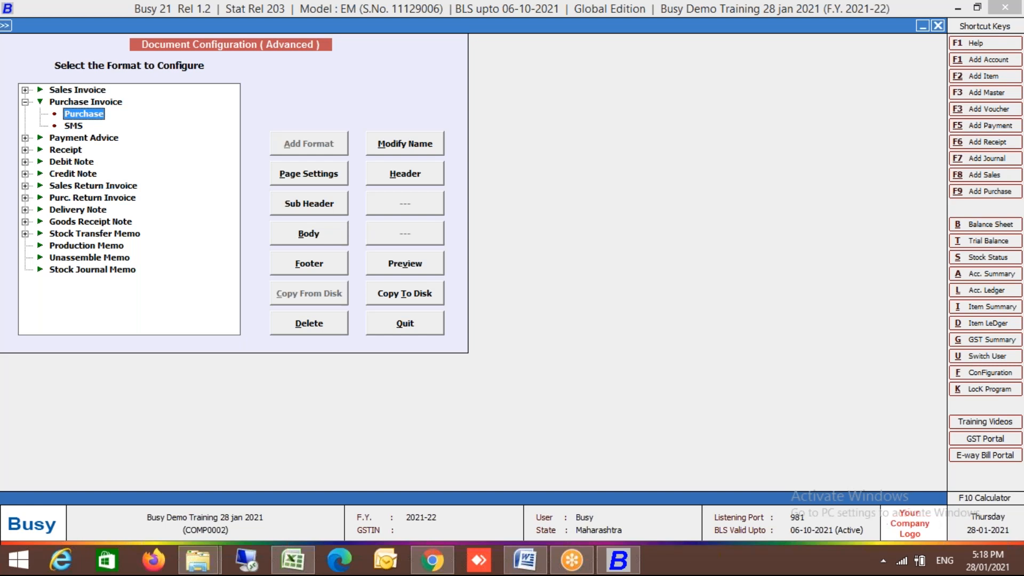
pyautogui.click(323, 244)
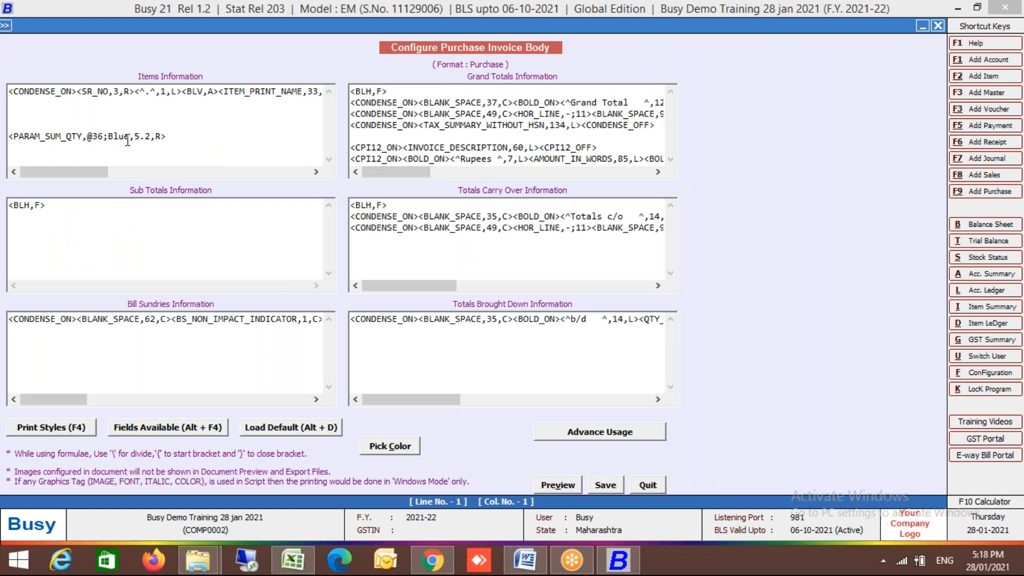
pyautogui.click(131, 138)
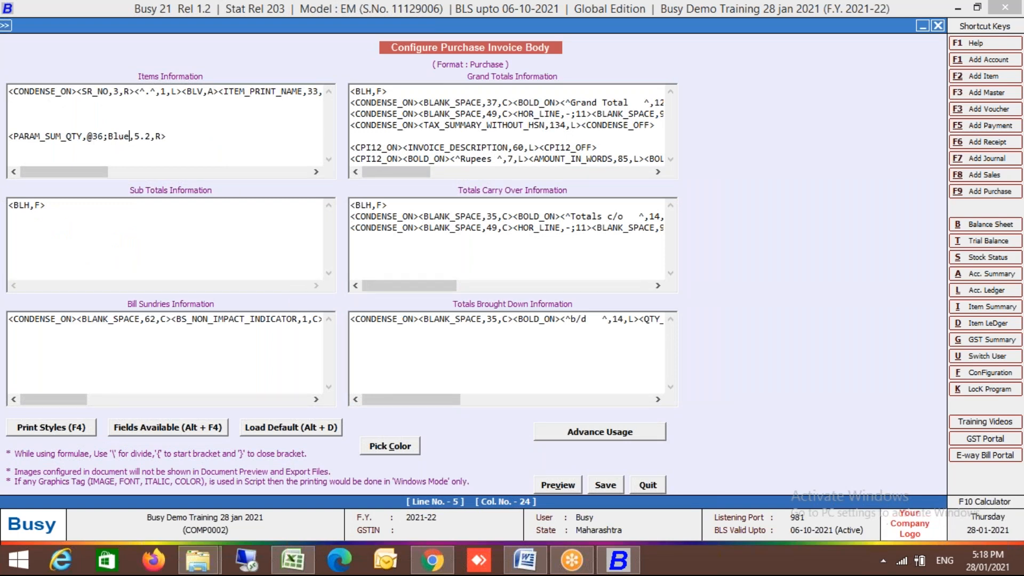
pyautogui.write(':36;Black')
pyautogui.press('F2')
pyautogui.press('Return')
pyautogui.press('Escape')
# - Compare the Black and Blue size quantities in Shirt 1001's parameterized stock details, and leave the purchase voucher
pyautogui.press('Right')
pyautogui.press('Return')
pyautogui.press('Down')
pyautogui.press('Return')
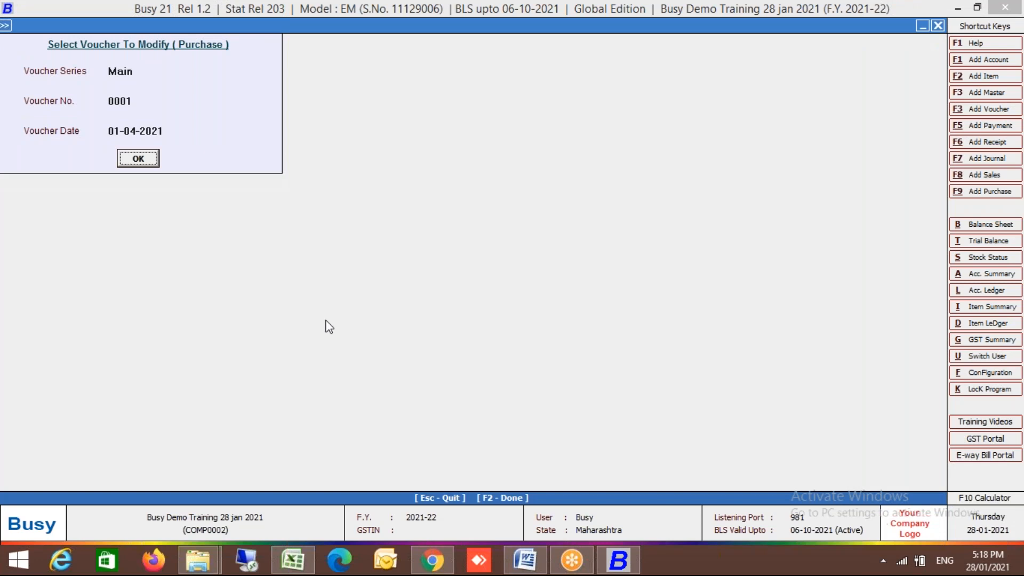
pyautogui.press('Return')
pyautogui.click(360, 144)
pyautogui.press('Return')
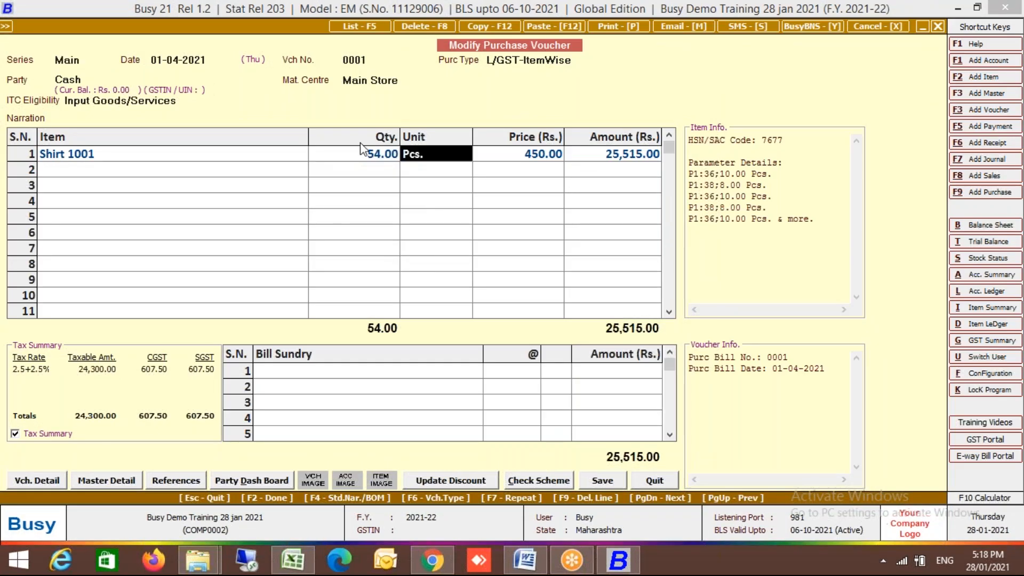
pyautogui.press('Return')
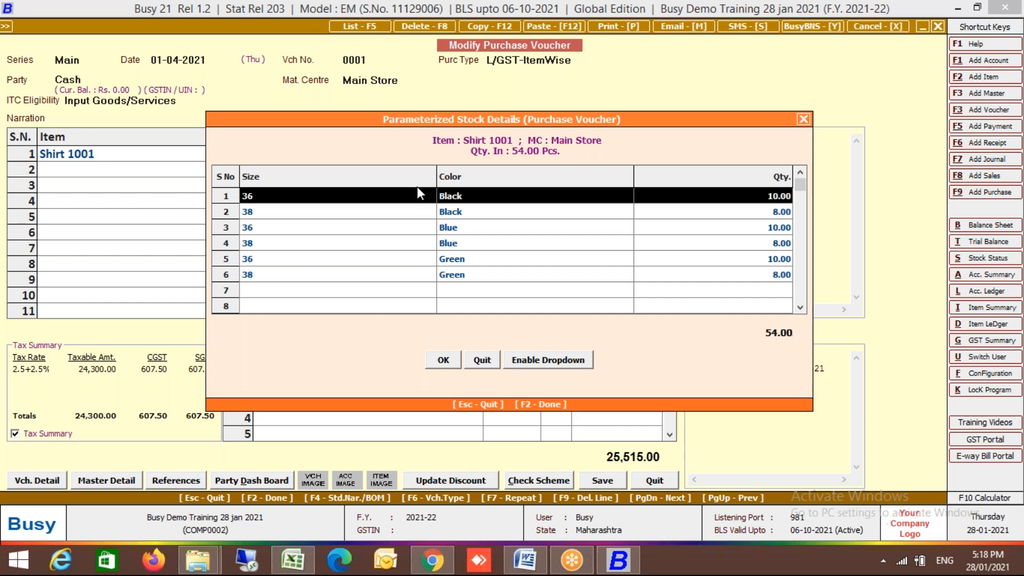
pyautogui.press('Down')
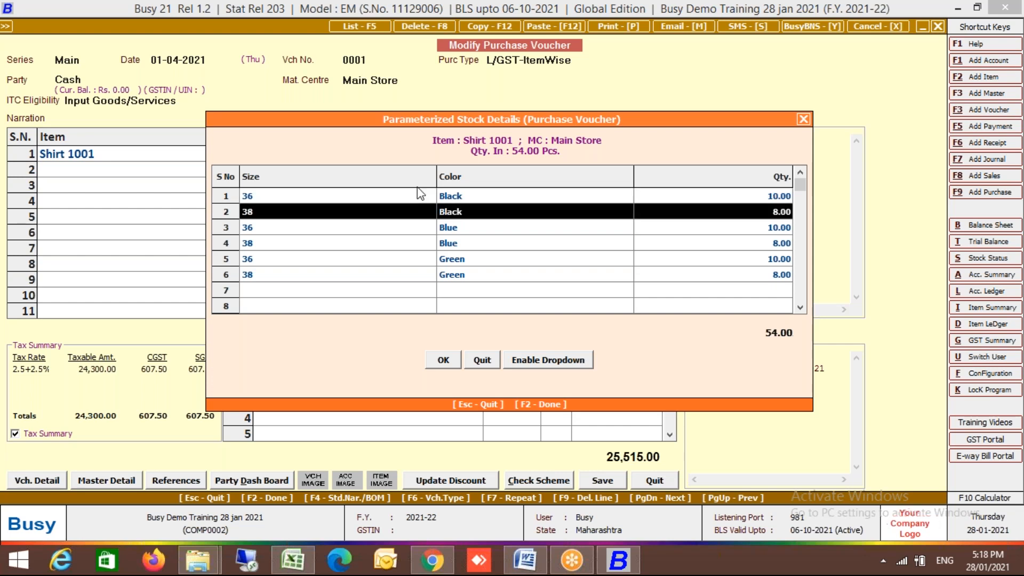
pyautogui.press('Escape')
pyautogui.press('Escape')
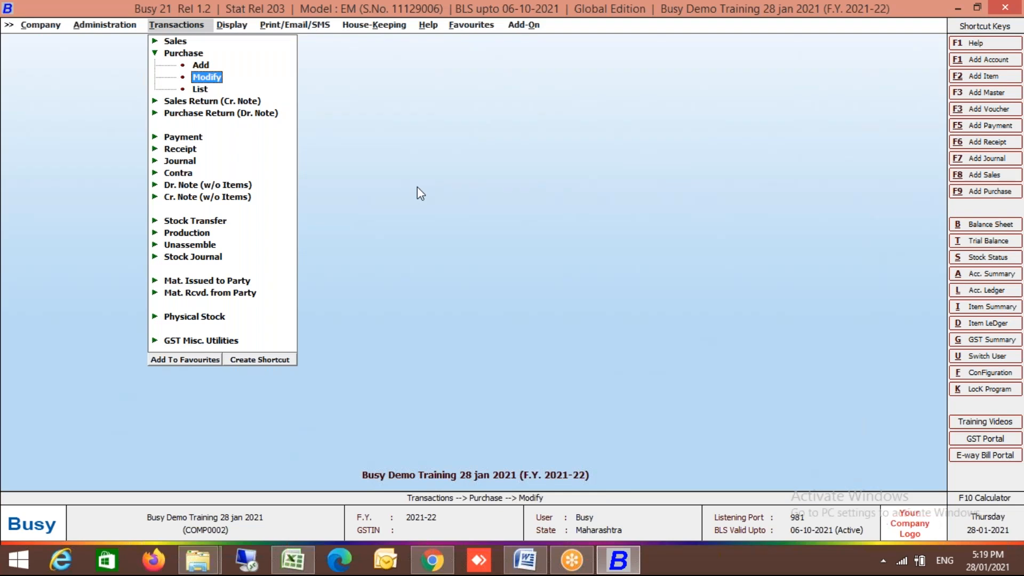
# - Preview the 01-04-2021 purchase voucher's printed invoice to check the combined size 36 Blue and Black quantity, and close the preview
pyautogui.press('Return')
pyautogui.press('Return')
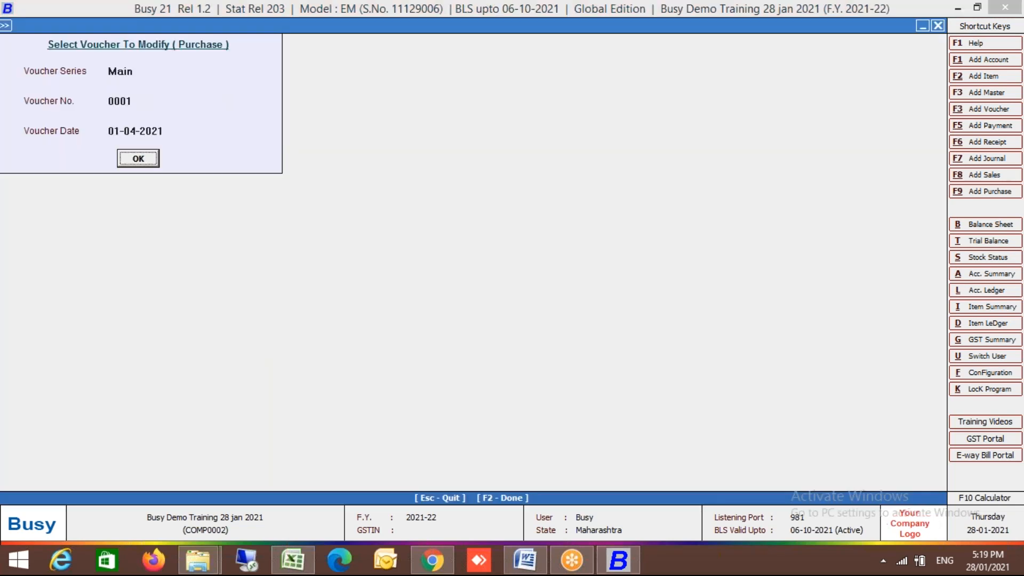
pyautogui.press('Return')
pyautogui.hotkey('alt', 'p')
pyautogui.press('Return')
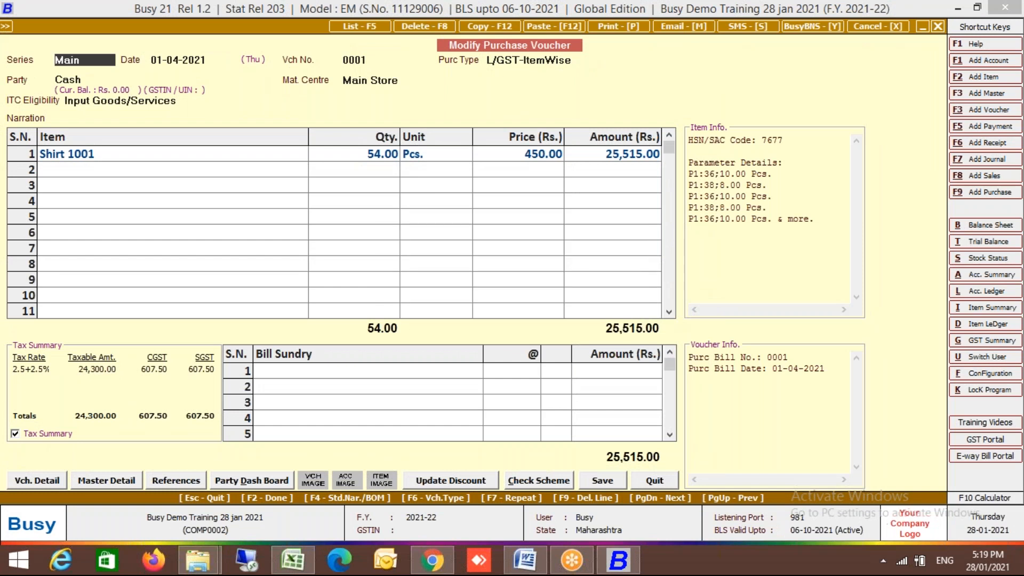
pyautogui.hotkey('alt', 'p')
pyautogui.press('Return')
pyautogui.press('F2')
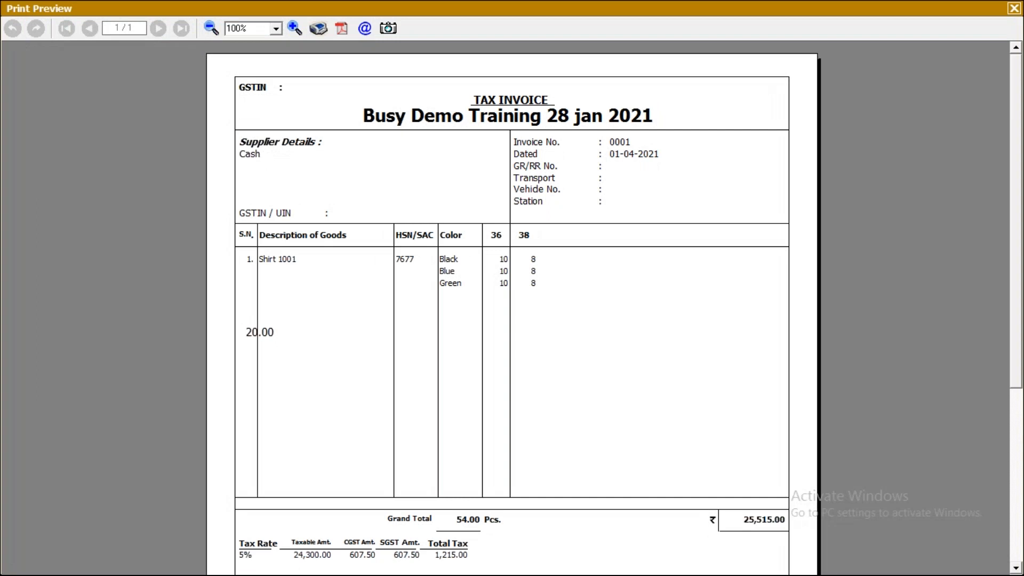
pyautogui.press('Escape')
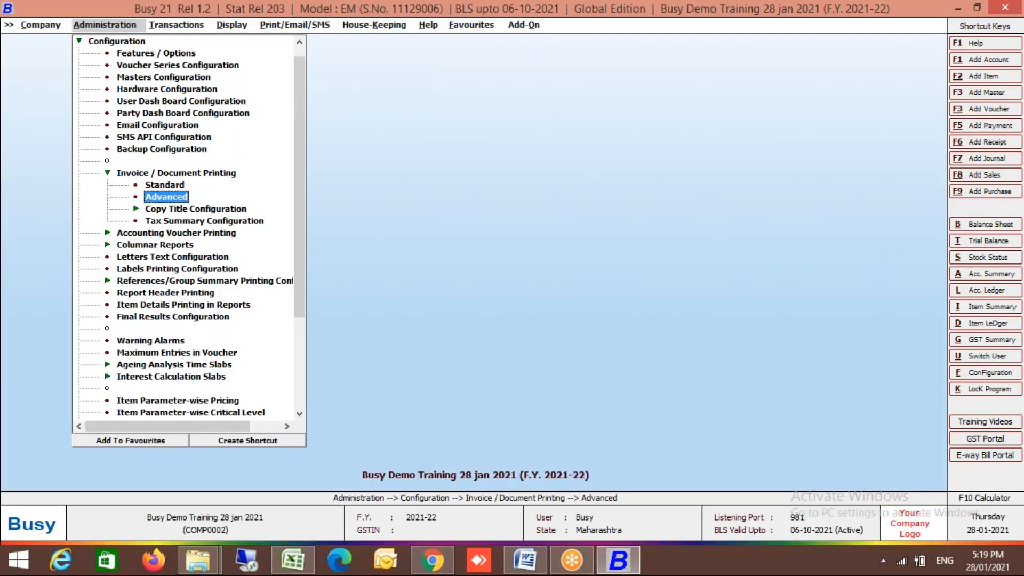
# - Open the Purchase format's body configuration again under Purchase Invoice in the advanced document configuration
pyautogui.press('Return')
pyautogui.press('Right')
pyautogui.press('Down')
pyautogui.press('Down')
pyautogui.press('Left')
pyautogui.press('Left')
pyautogui.press('Down')
pyautogui.press('Right')
pyautogui.press('Down')
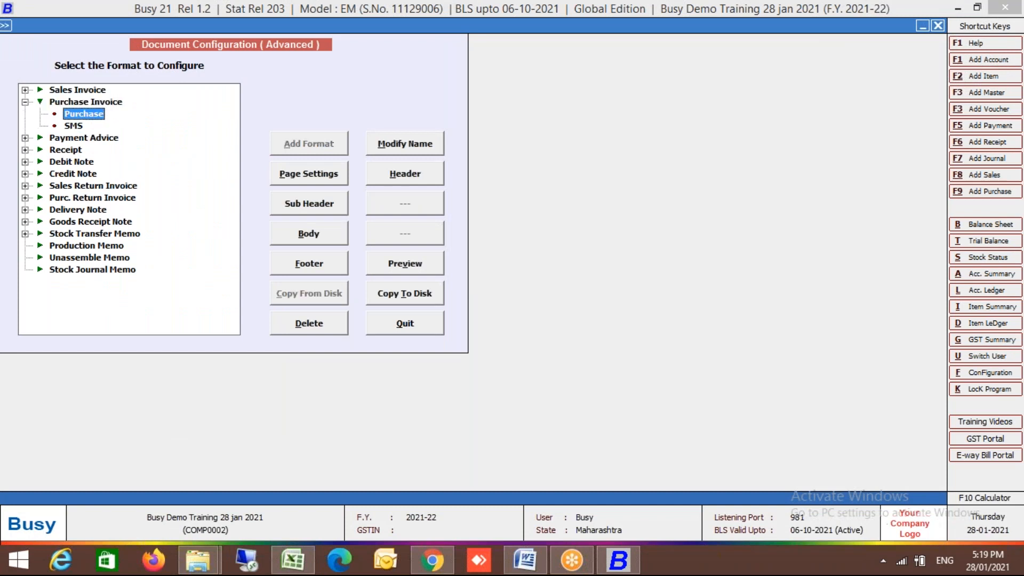
pyautogui.click(339, 235)
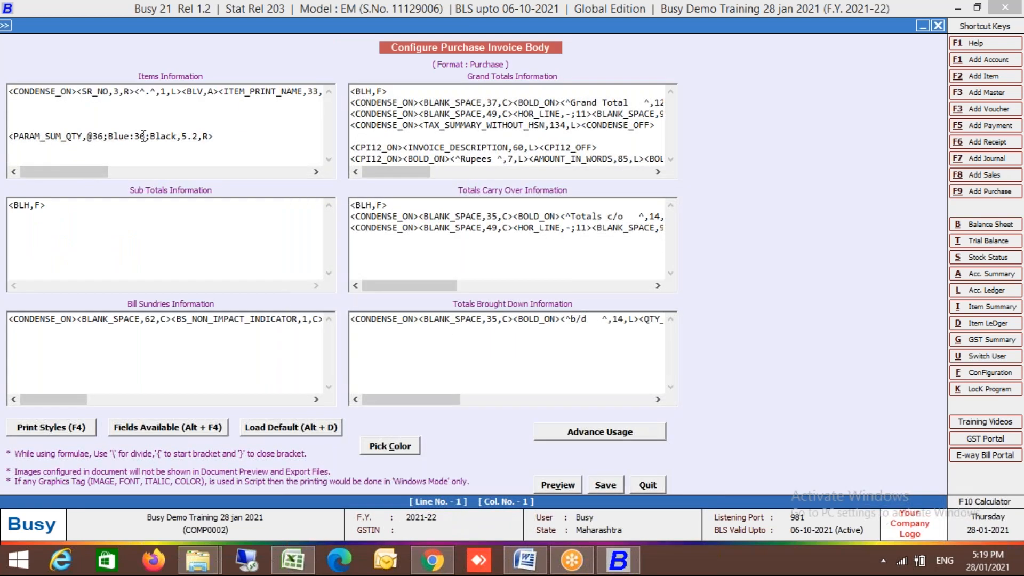
pyautogui.click(143, 136)
pyautogui.press('Delete')
pyautogui.write('8')
pyautogui.press('F2')
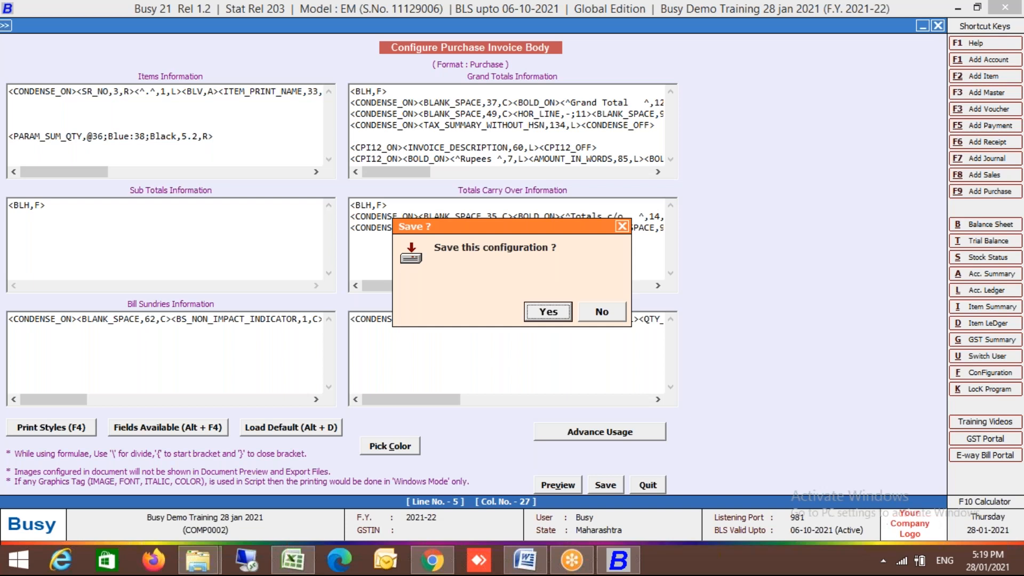
pyautogui.press('Return')
pyautogui.press('Escape')
pyautogui.press('Escape')
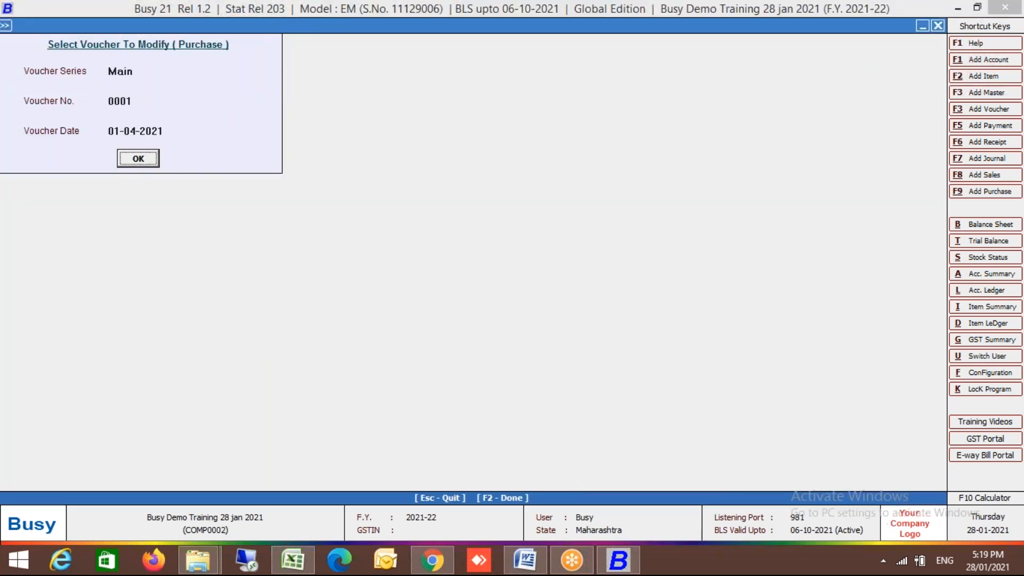
# - Preview the purchase voucher's invoice in the Purchase format to check the size 36 Blue plus size 38 Black total, and close the company
pyautogui.press('Return')
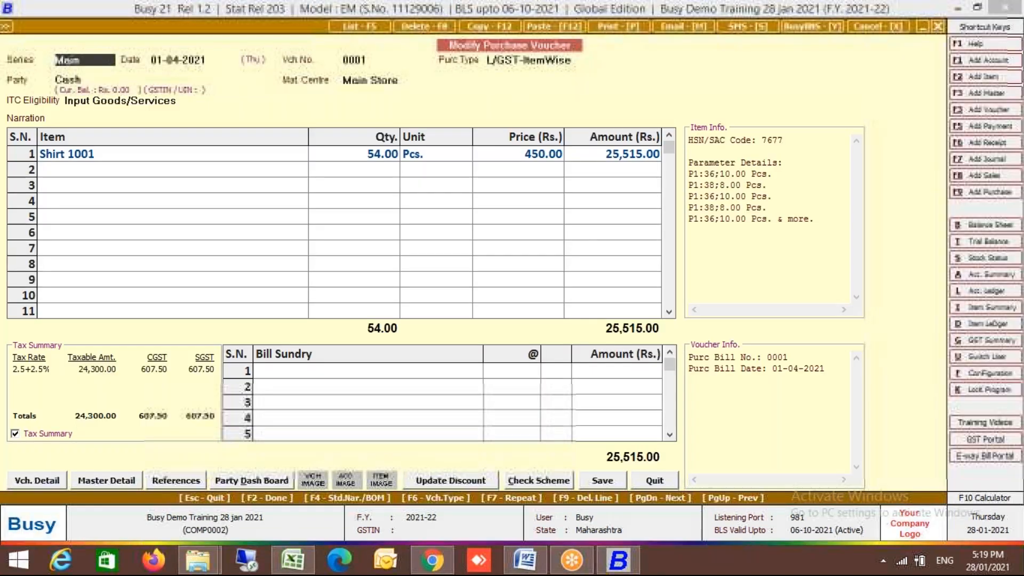
pyautogui.hotkey('alt', 'p')
pyautogui.press('Down')
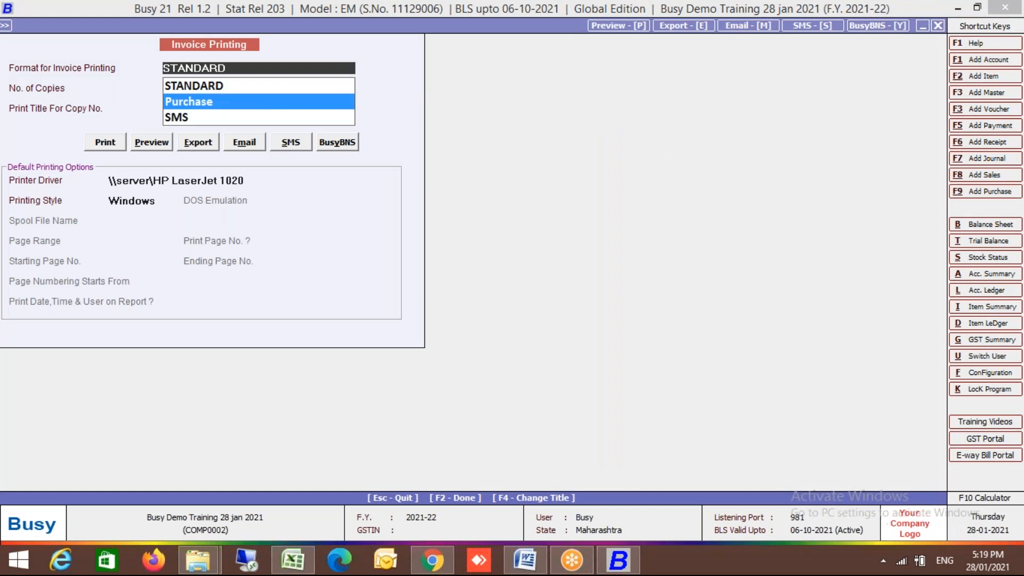
pyautogui.press('Return')
pyautogui.hotkey('alt', 'p')
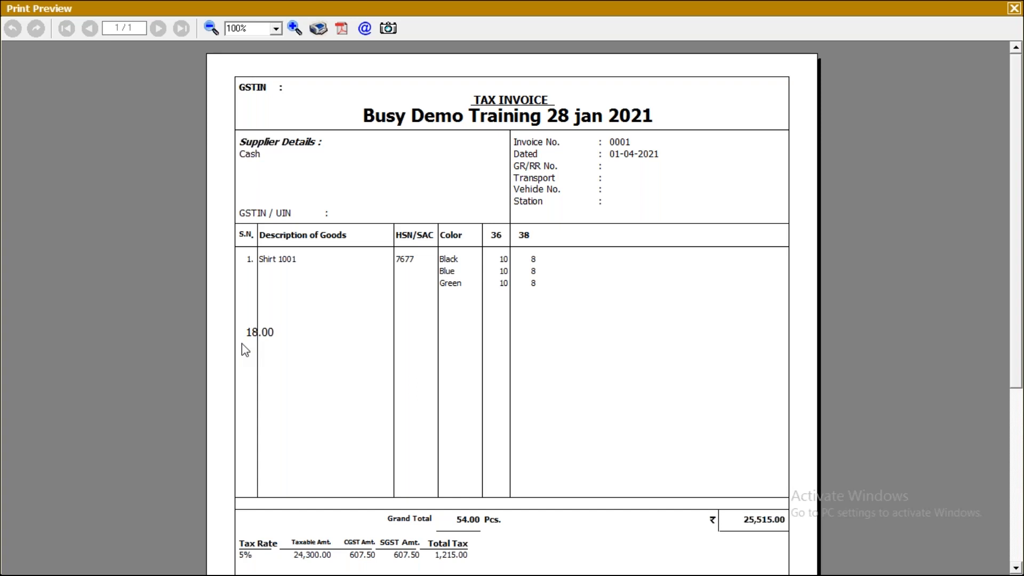
pyautogui.press('Escape')
pyautogui.press('Escape')
pyautogui.press('Escape')
pyautogui.press('Escape')
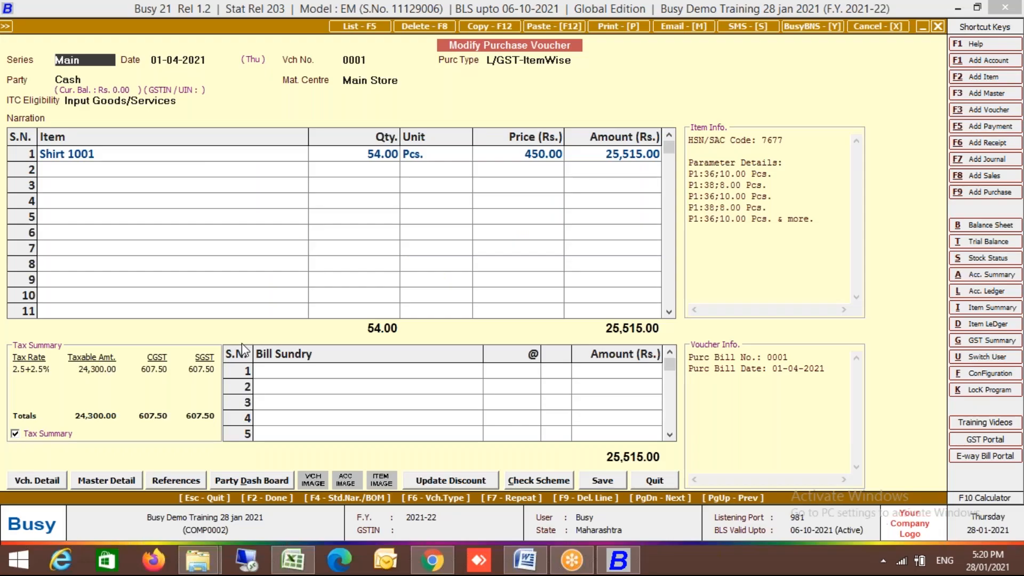
pyautogui.press('Return')
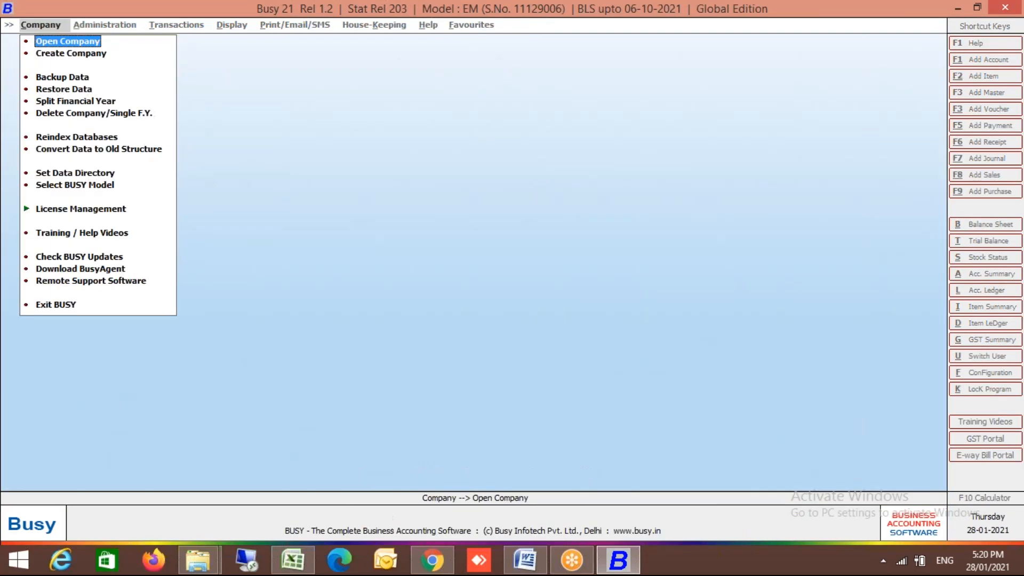
# - Open the Busy Demo [Garment Retail] company, logging in with the user name and account password
pyautogui.press('Return')
pyautogui.press('Down')
pyautogui.press('Down')
pyautogui.press('Up')
pyautogui.press('Up')
pyautogui.press('Return')
pyautogui.write('Busy')
pyautogui.press('Return')
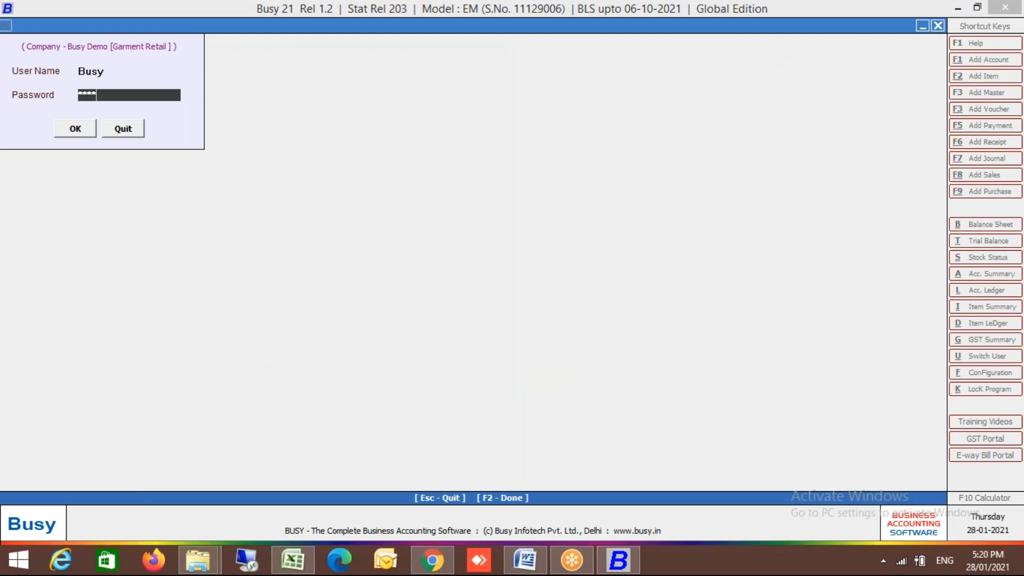
pyautogui.press('Return')
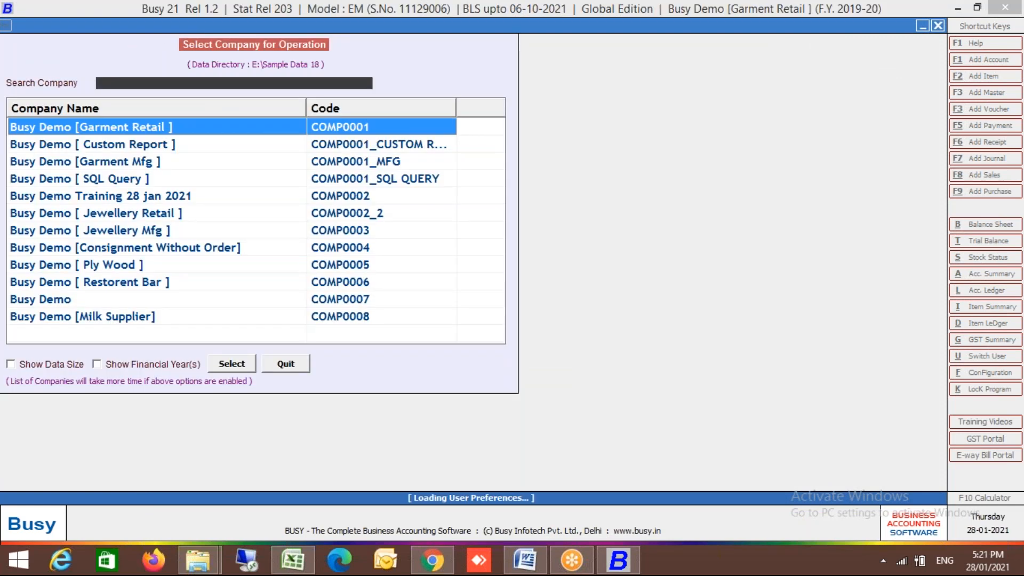
pyautogui.press('Right')
pyautogui.press('Return')
pyautogui.press('Down')
pyautogui.press('Return')
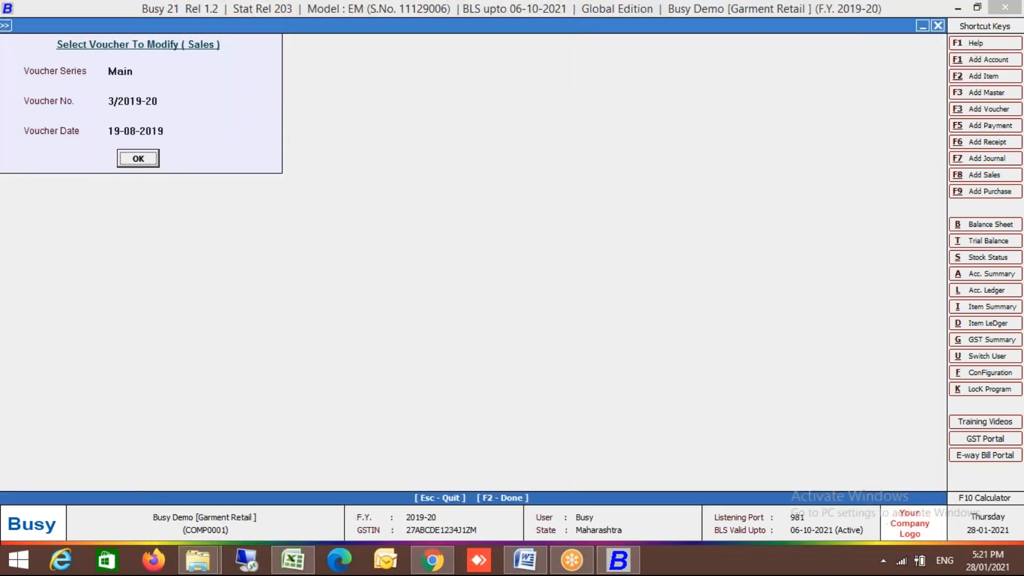
pyautogui.press('Return')
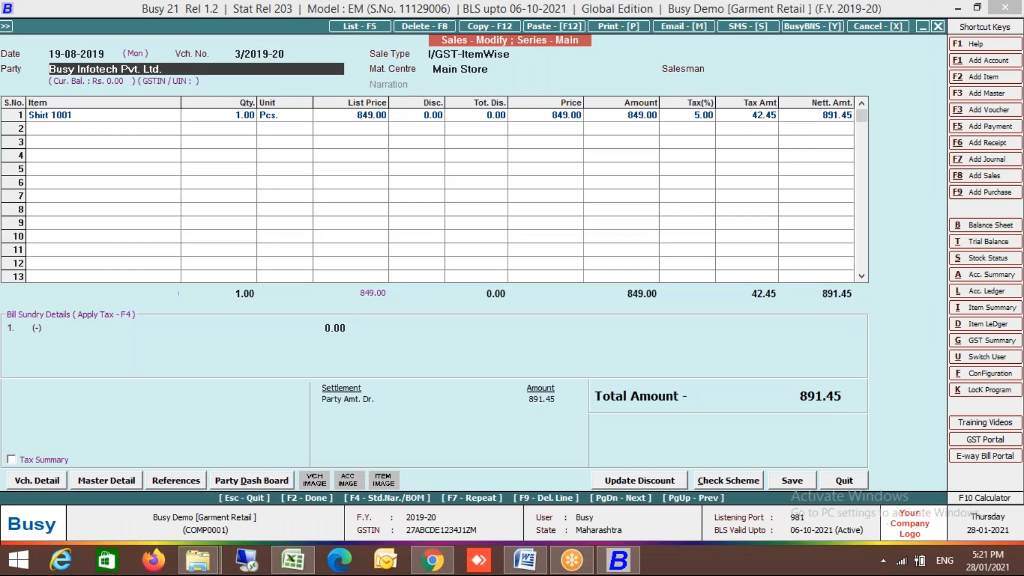
pyautogui.press('pagedown')
pyautogui.press('Return')
pyautogui.press('pagedown')
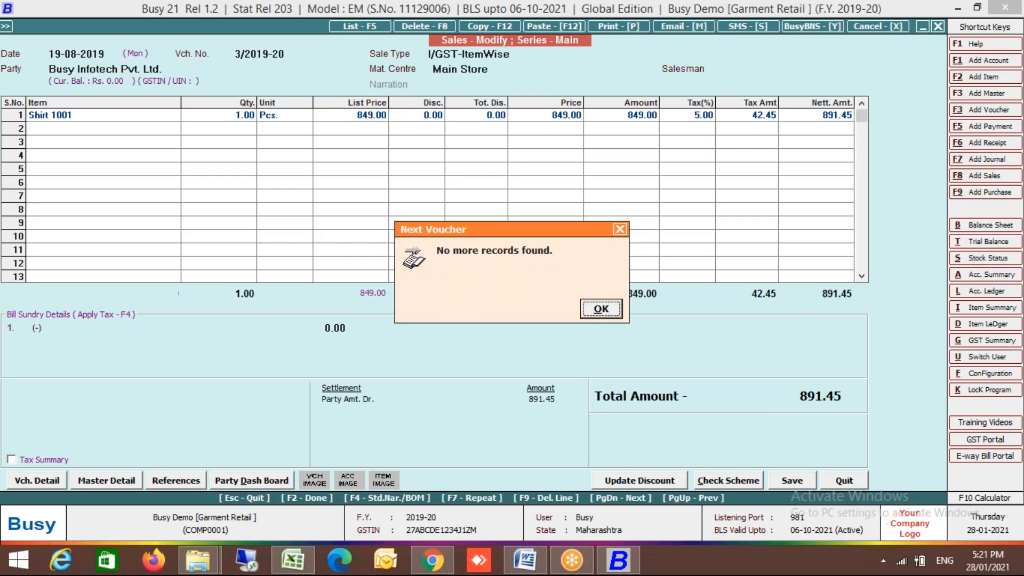
pyautogui.press('Return')
pyautogui.press('Escape')
pyautogui.press('Escape')
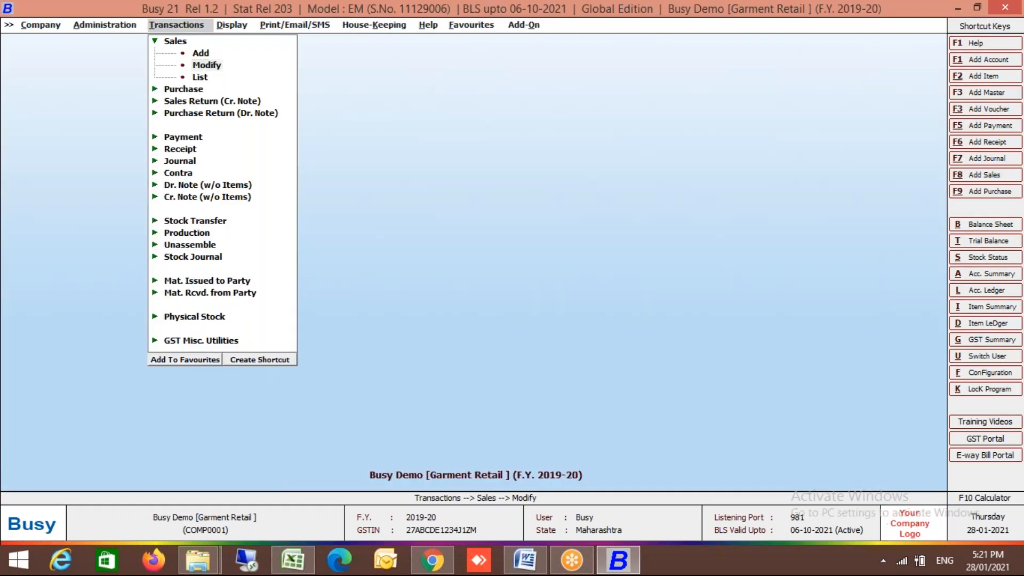
# - Open the last sales voucher for modification and browse back to the voucher dated 05-08-2019
pyautogui.press('Return')
pyautogui.press('Return')
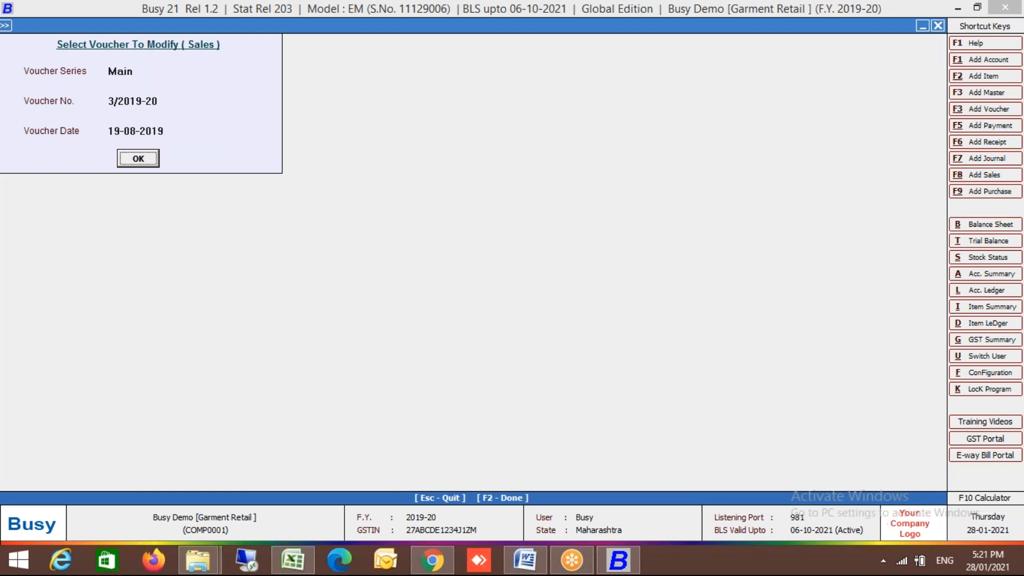
pyautogui.press('Return')
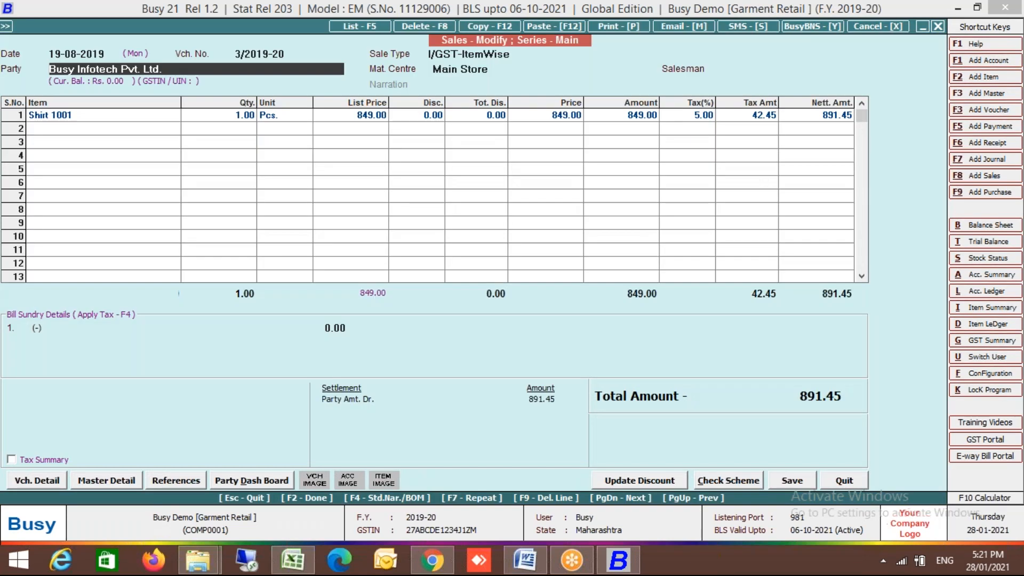
pyautogui.press('pagedown')
pyautogui.press('Return')
pyautogui.press('pageup')
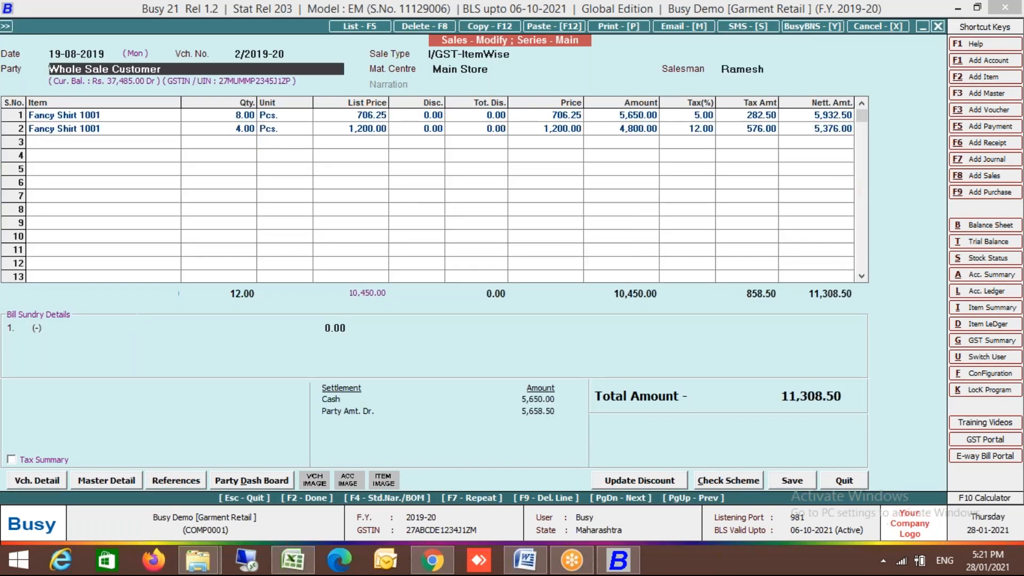
pyautogui.press('pageup')
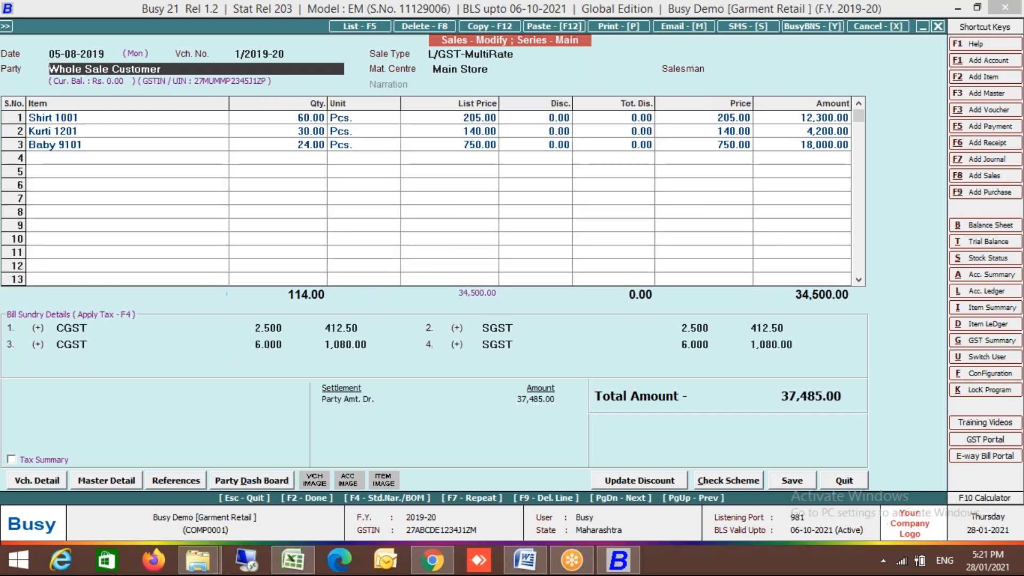
# - Review the size and color rows in Shirt 1001's parameterized stock details on the sales voucher, and accept them
pyautogui.click(307, 122)
pyautogui.press('Left')
pyautogui.press('Return')
pyautogui.press('Return')
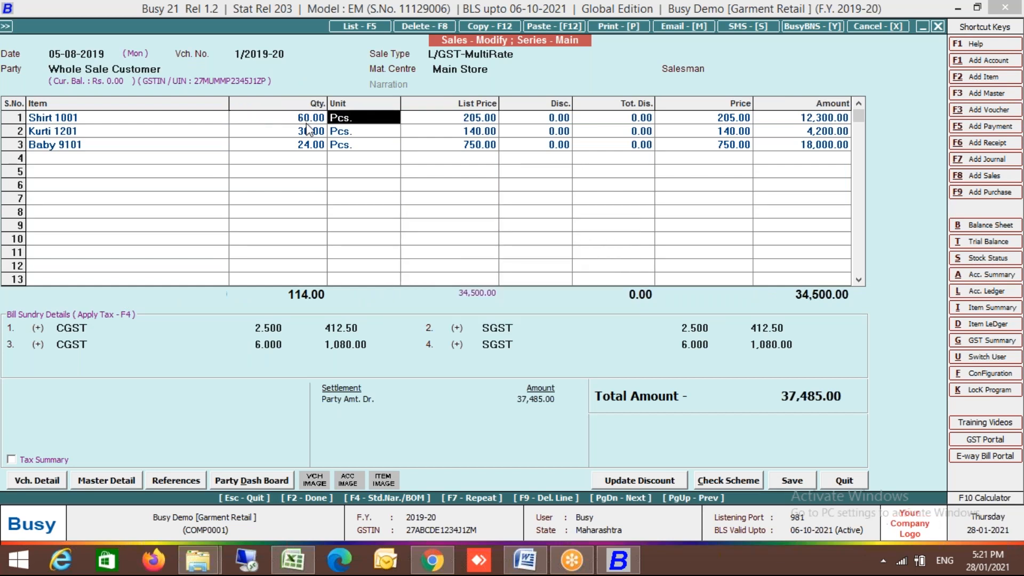
pyautogui.press('Return')
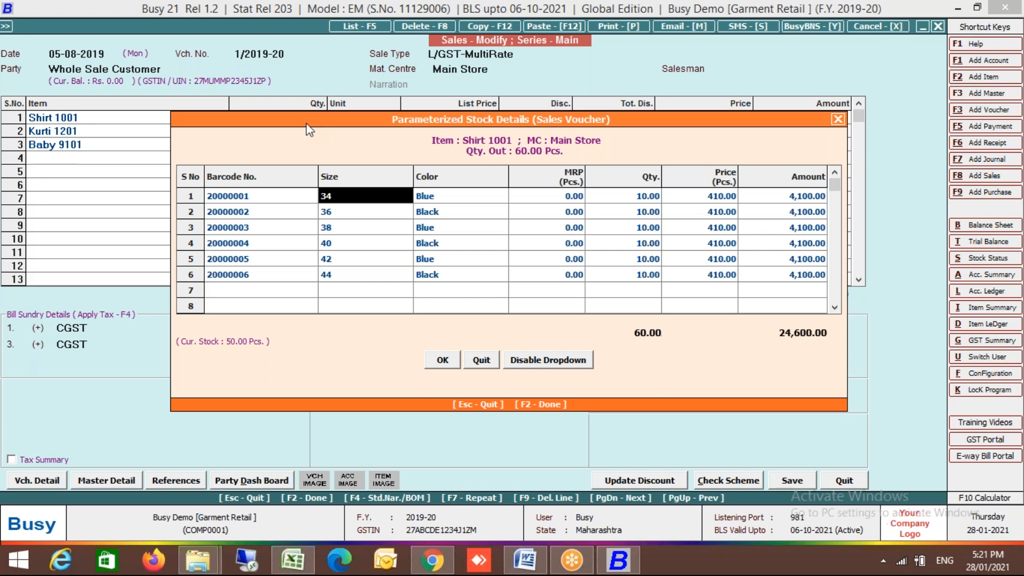
pyautogui.press('Down')
pyautogui.press('Down')
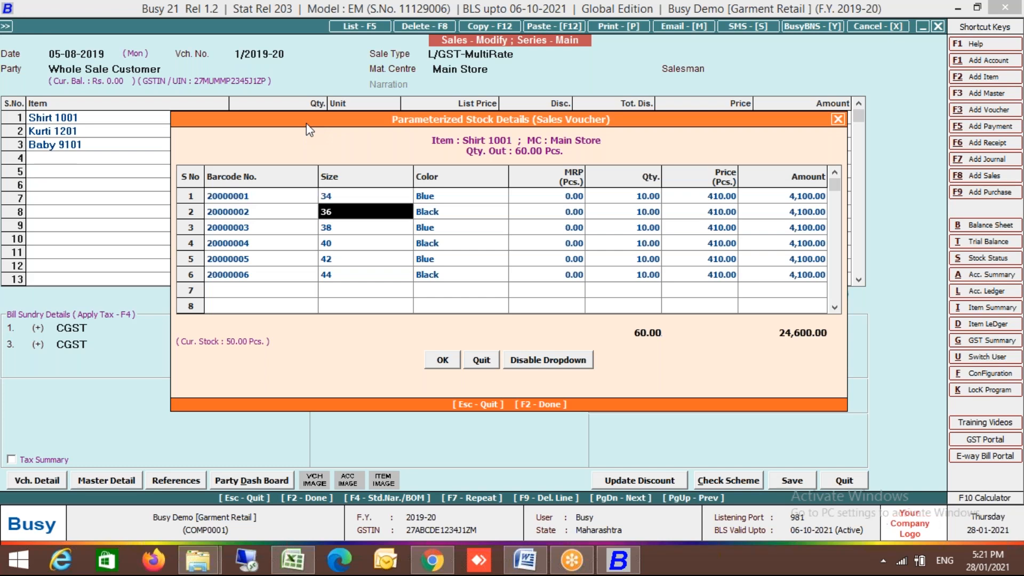
pyautogui.press('F2')
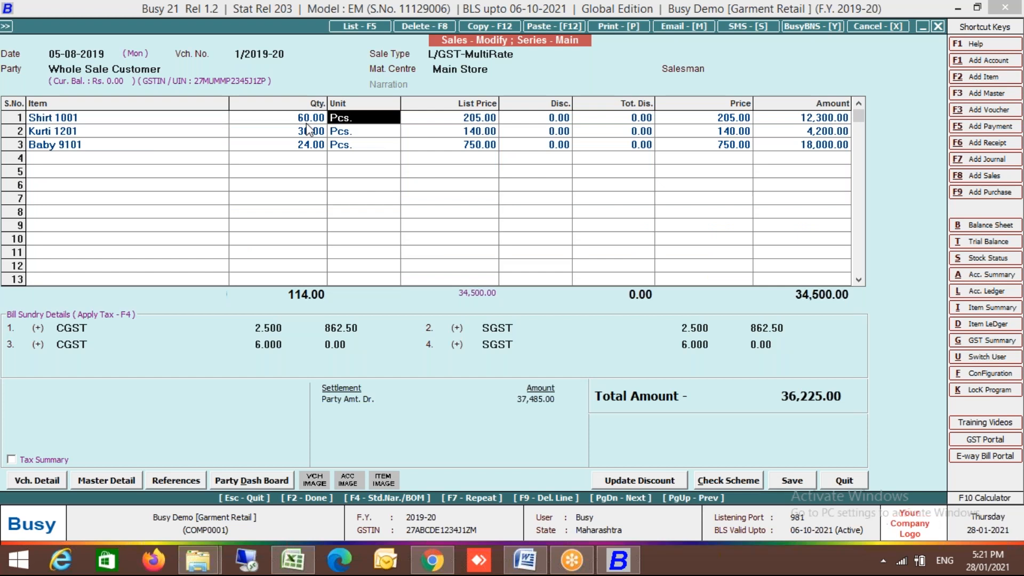
pyautogui.press('Return')
pyautogui.press('Return')
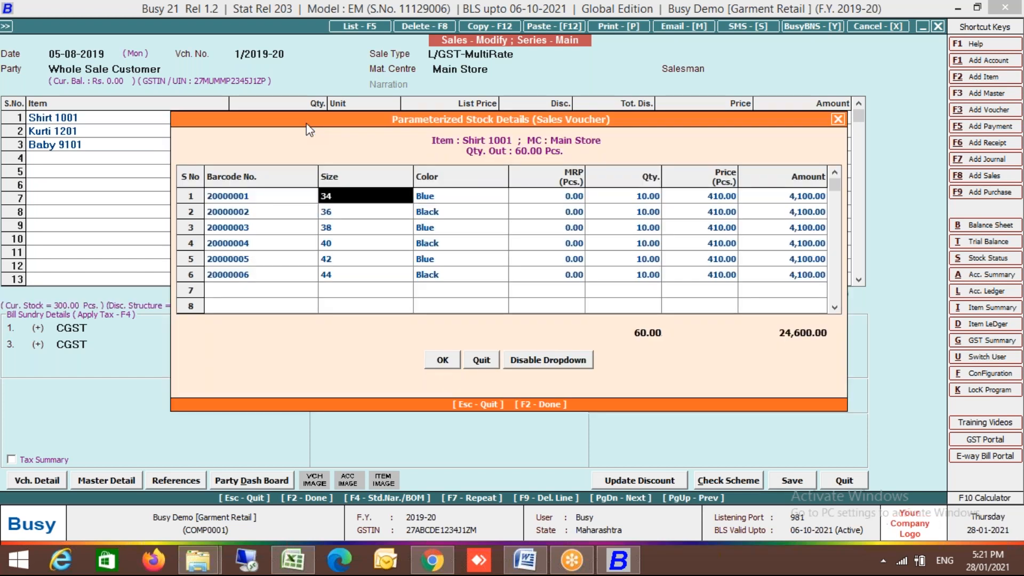
pyautogui.press('Down')
pyautogui.press('Down')
pyautogui.press('Down')
pyautogui.press('Down')
pyautogui.press('Down')
pyautogui.press('F2')
# - Review all the sizes in Kurti 1201's parameterized stock details, and accept them
pyautogui.press('Left')
pyautogui.press('Down')
pyautogui.press('Right')
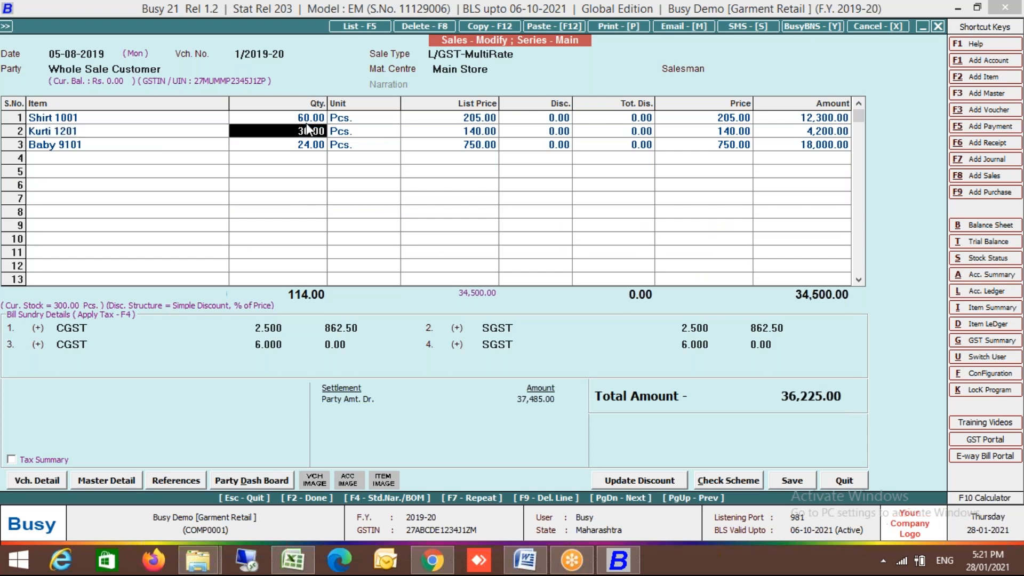
pyautogui.press('Right')
pyautogui.press('Return')
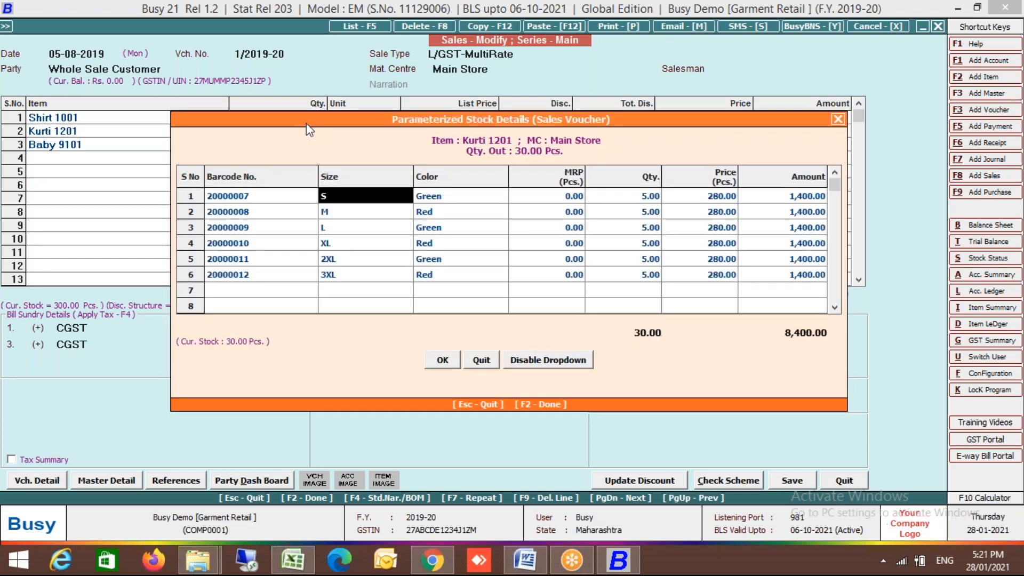
pyautogui.hotkey('shift', 'Down')
pyautogui.hotkey('shift', 'Down')
pyautogui.hotkey('shift', 'Down')
pyautogui.hotkey('shift', 'Down')
pyautogui.hotkey('shift', 'Down')
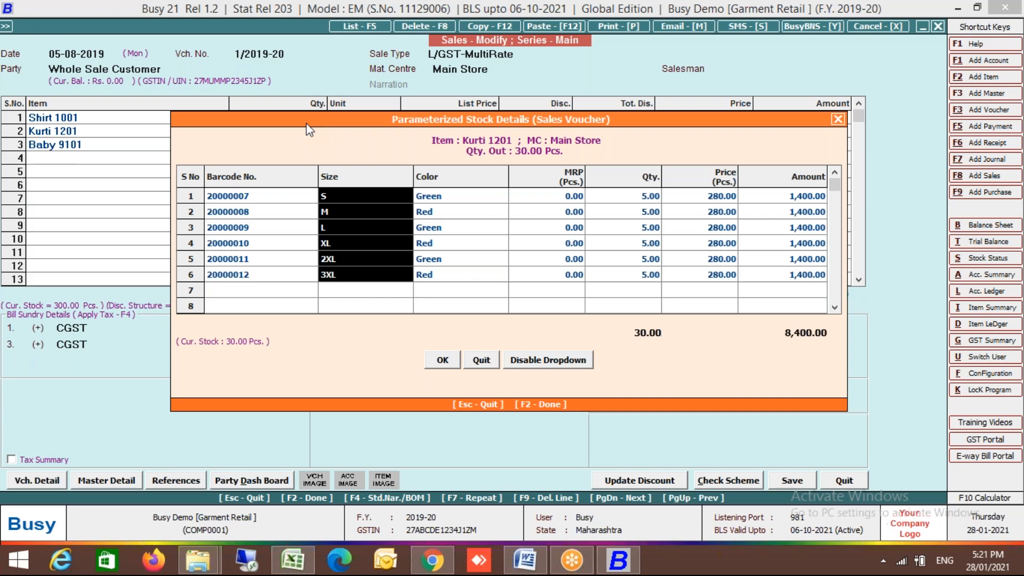
pyautogui.press('F2')
# - Review all the sizes in Baby 9101's parameterized stock details, accept them, and bring up the print choices for the sales voucher
pyautogui.press('Left')
pyautogui.press('Left')
pyautogui.press('Left')
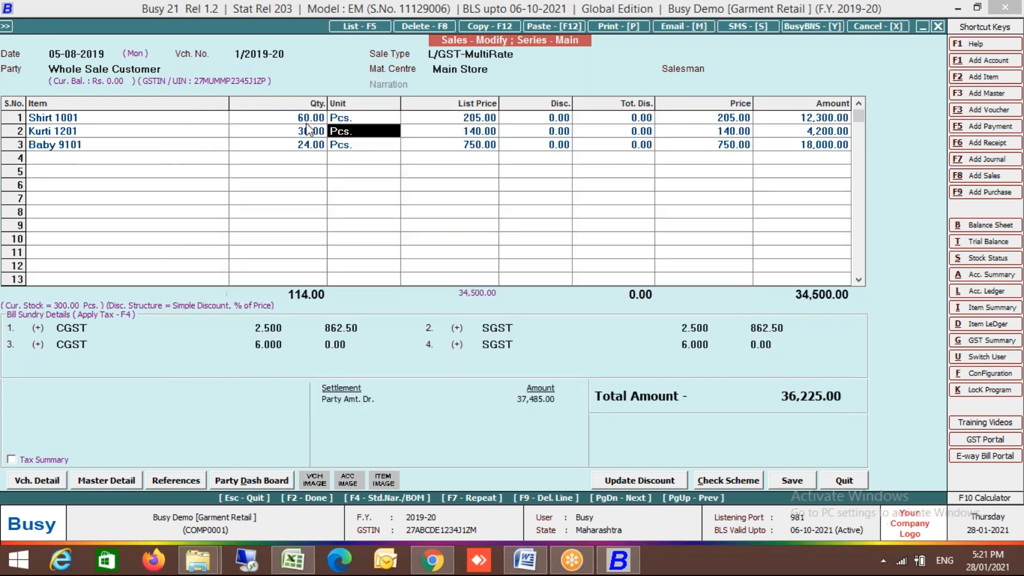
pyautogui.press('Down')
pyautogui.press('Right')
pyautogui.press('Right')
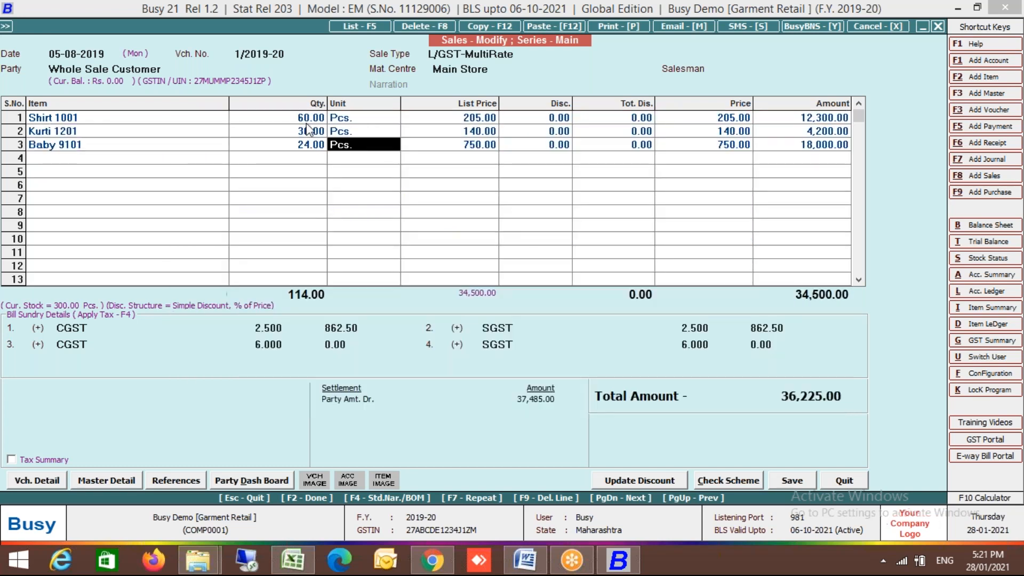
pyautogui.press('Return')
pyautogui.hotkey('shift', 'Down')
pyautogui.hotkey('shift', 'Down')
pyautogui.hotkey('shift', 'Down')
pyautogui.hotkey('shift', 'Down')
pyautogui.hotkey('shift', 'Down')
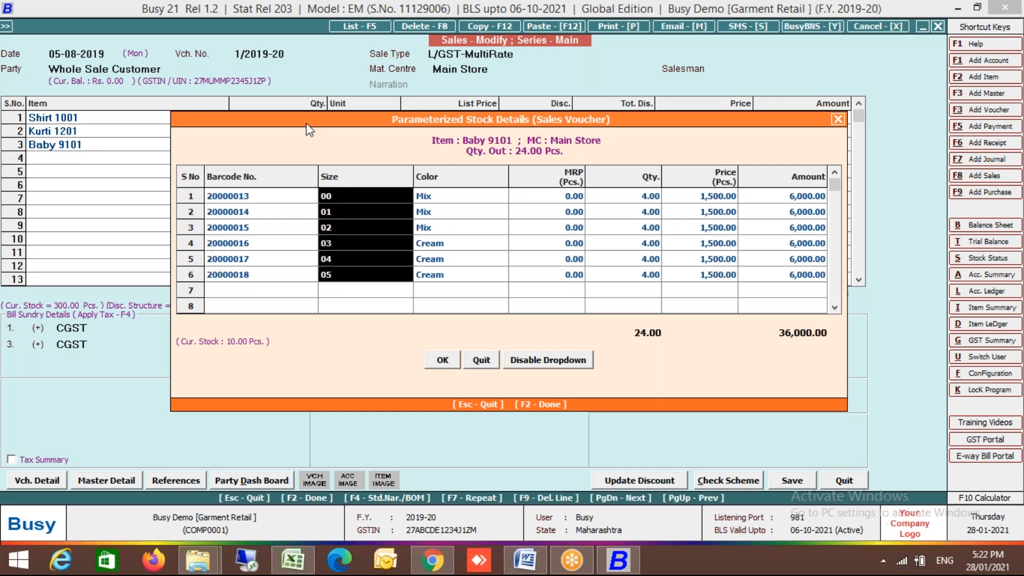
pyautogui.press('F2')
pyautogui.press('F2')
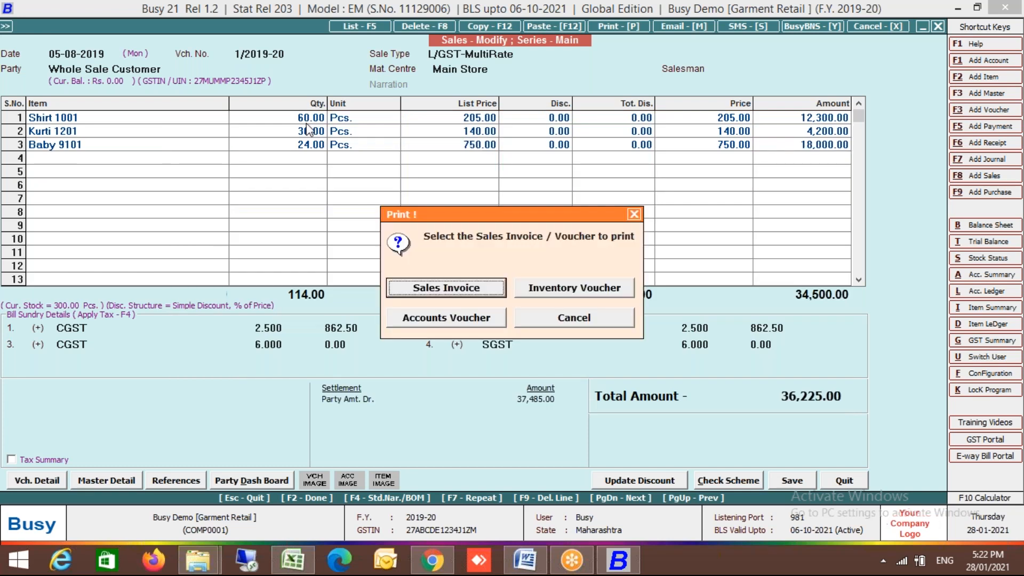
# - Preview sales voucher 1/2019-20 as an invoice in the Garment format, review its color rows and size columns, and close it
pyautogui.press('Escape')
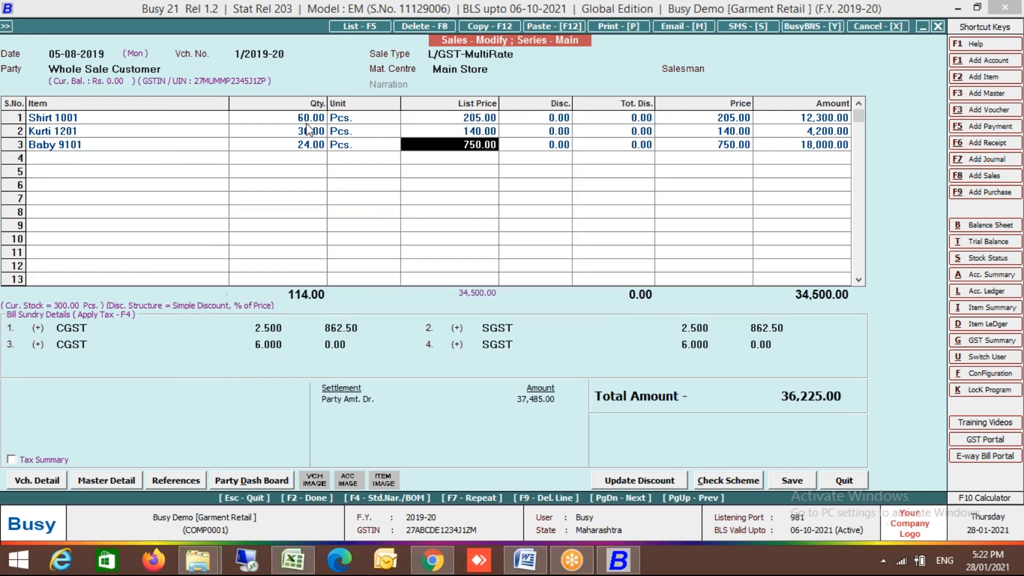
pyautogui.hotkey('ctrl', 'p')
pyautogui.press('Return')
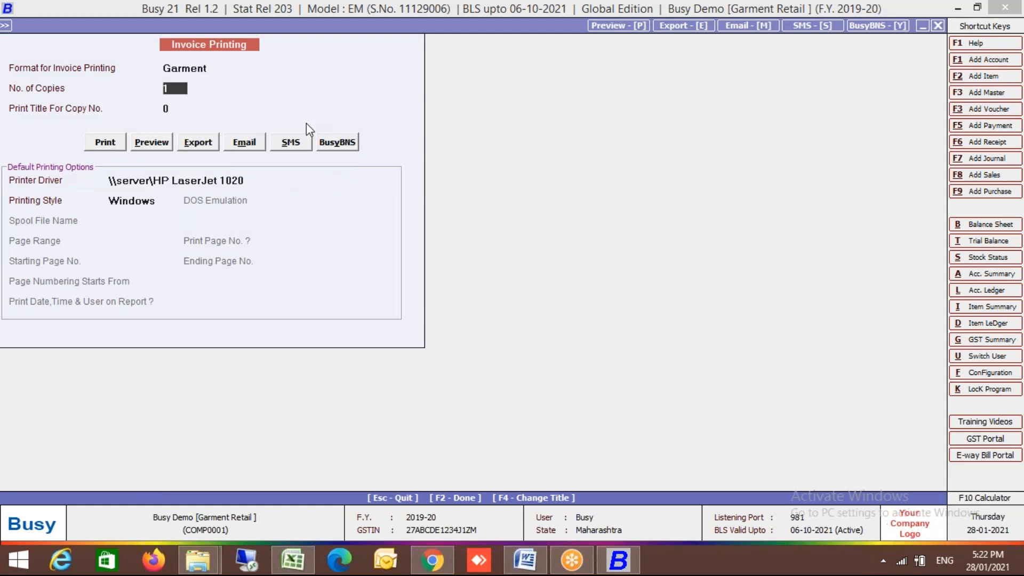
pyautogui.hotkey('alt', 'p')
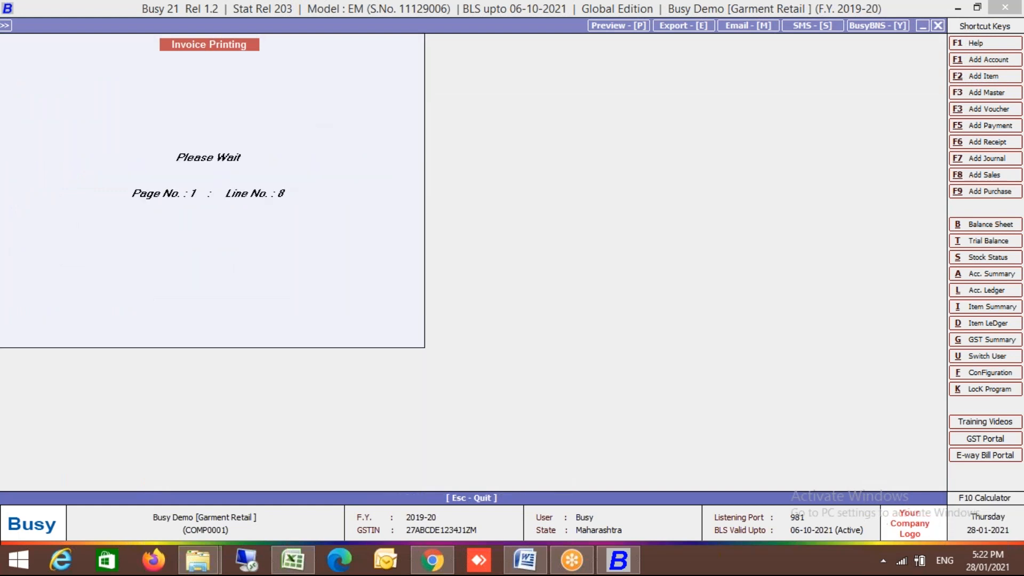
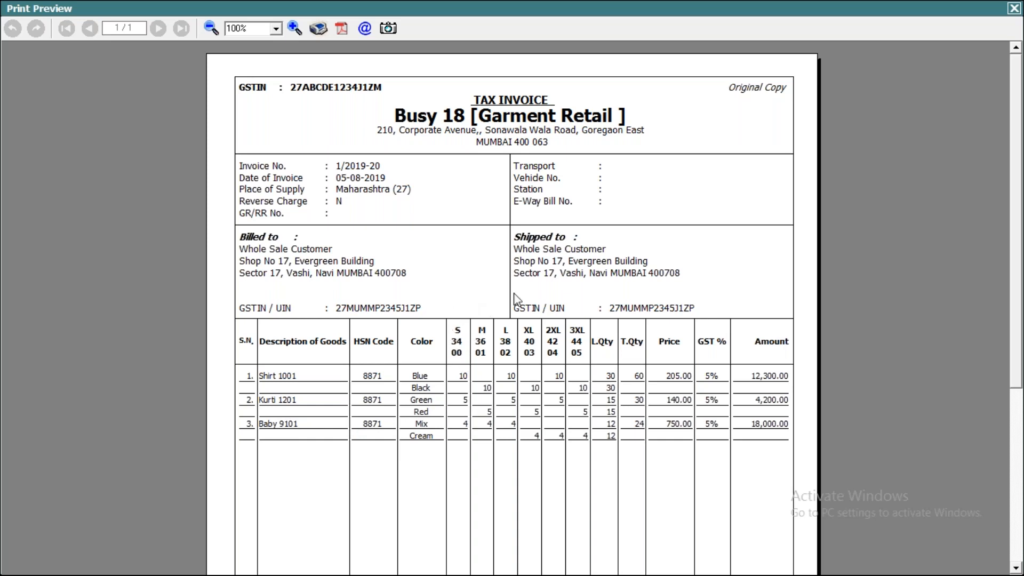
pyautogui.click(1014, 8)
pyautogui.press('Escape')
# - Open the advanced configuration for Invoice / Document Printing
pyautogui.press('Left')
pyautogui.press('Down')
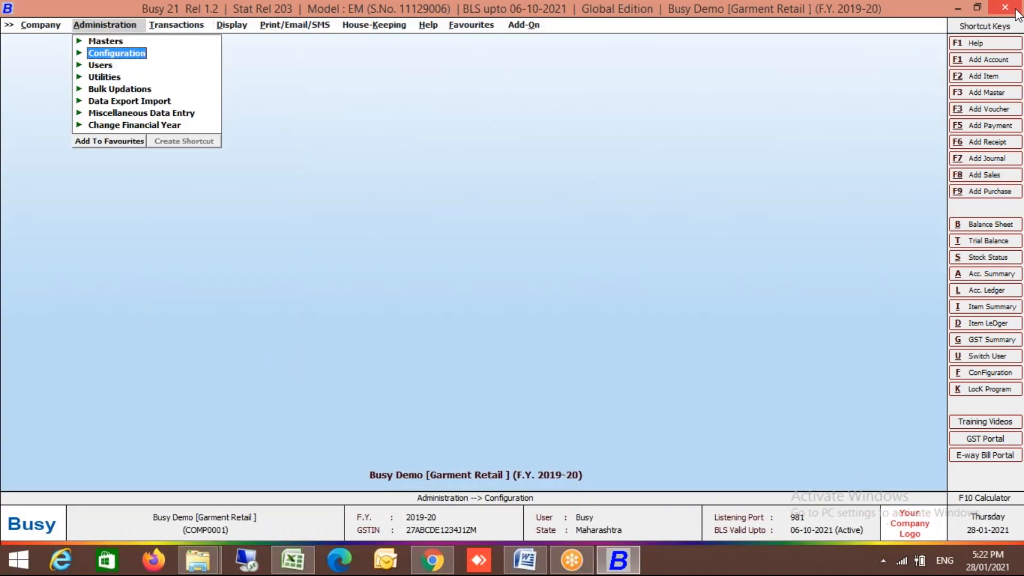
pyautogui.press('Return')
pyautogui.press('Down')
pyautogui.press('Down')
pyautogui.press('Down')
pyautogui.press('Down')
pyautogui.press('Down')
pyautogui.press('Down')
pyautogui.press('Down')
pyautogui.press('Down')
pyautogui.press('Down')
pyautogui.press('Down')
pyautogui.press('Up')
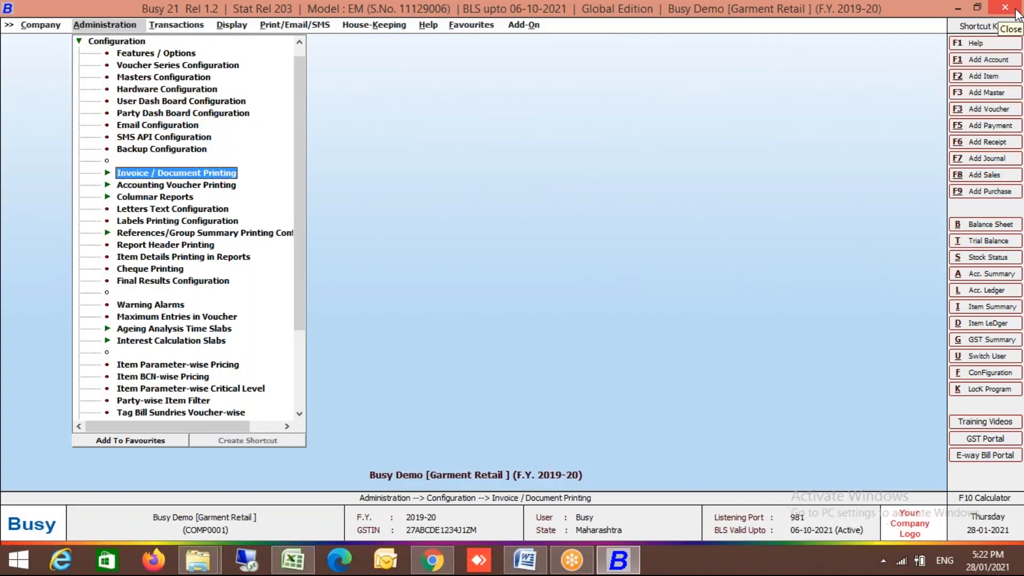
pyautogui.press('Return')
pyautogui.press('Down')
pyautogui.press('Return')
# - Open the body configuration of the Garment format under Sales Invoice
pyautogui.press('Down')
pyautogui.press('Down')
pyautogui.press('Down')
pyautogui.press('Down')
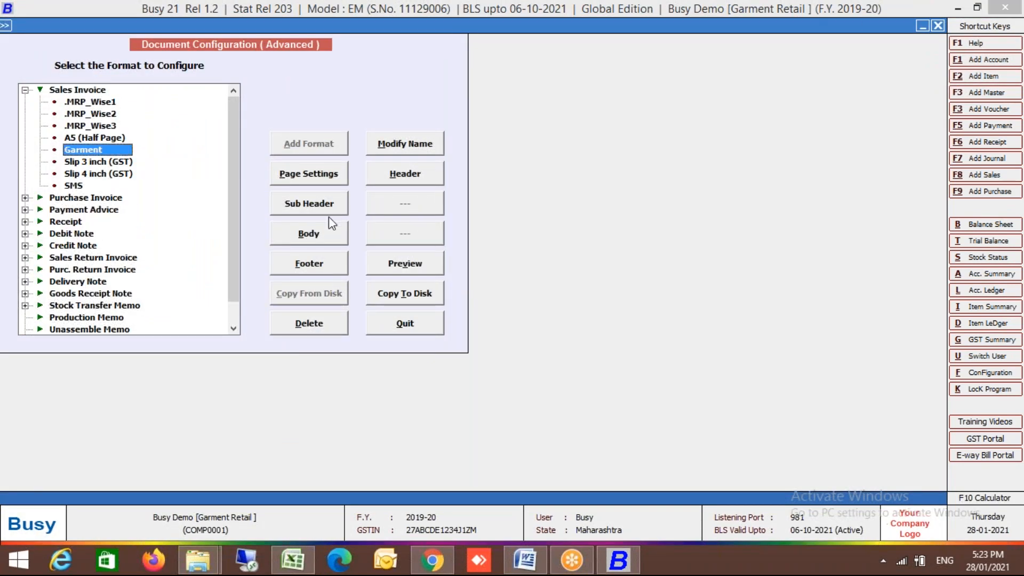
pyautogui.click(311, 236)
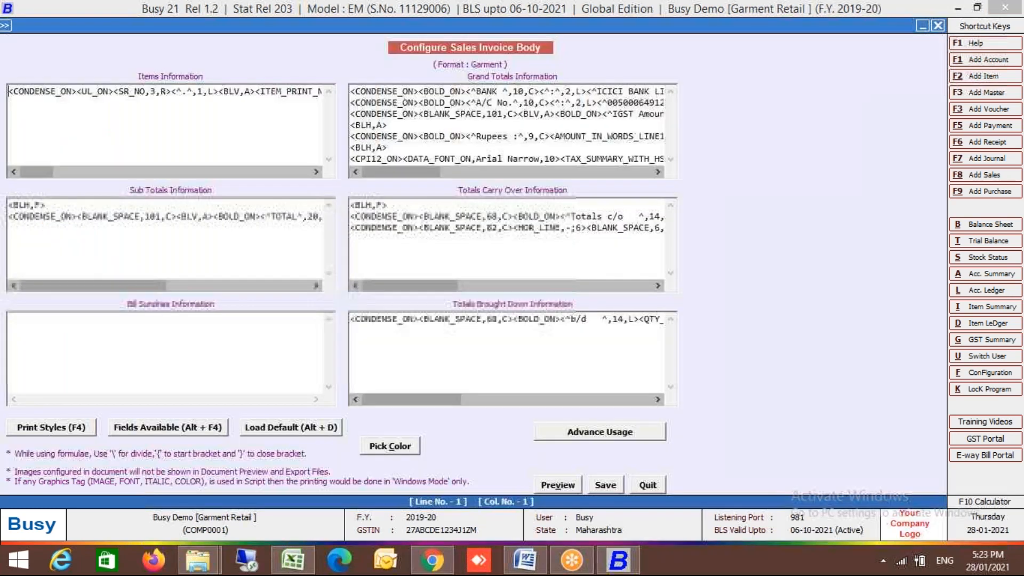
# - Find the PARAM2_NAME_UNIQUE field in the Items Information script and highlight the whole tag
pyautogui.press('Right')
pyautogui.press('Right')
pyautogui.press('Right')
pyautogui.press('Right')
pyautogui.press('Right')
pyautogui.press('Right')
pyautogui.press('Right')
pyautogui.press('Right')
pyautogui.press('Right')
pyautogui.press('Right')
pyautogui.press('Right')
pyautogui.press('Right')
pyautogui.press('Right')
pyautogui.press('Right')
pyautogui.press('Right')
pyautogui.press('Right')
pyautogui.press('Right')
pyautogui.press('Right')
pyautogui.press('Right')
pyautogui.press('Right')
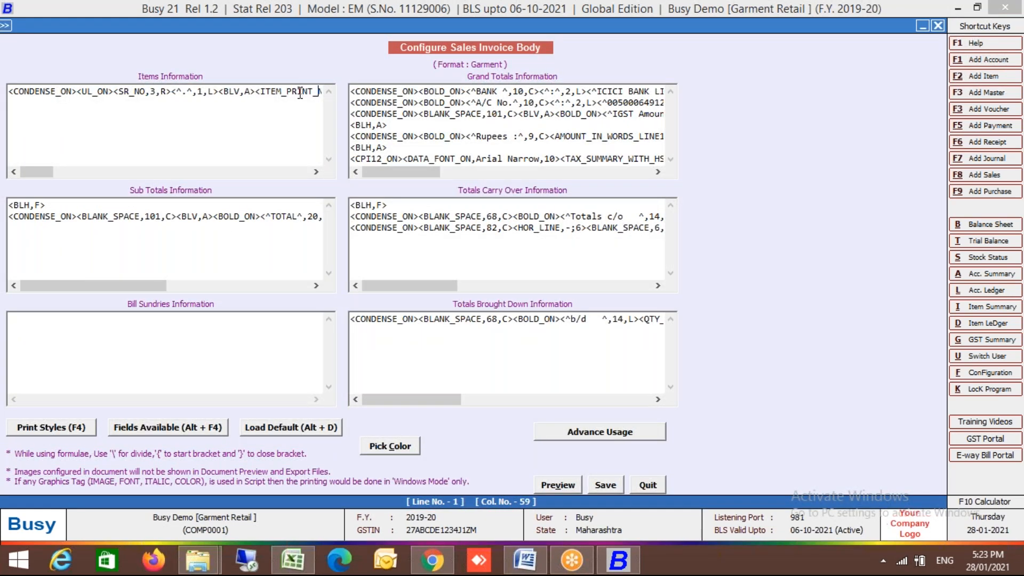
pyautogui.press('Right')
pyautogui.press('Right')
pyautogui.press('Right')
pyautogui.press('Right')
pyautogui.press('Right')
pyautogui.press('Right')
pyautogui.press('Right')
pyautogui.press('Right')
pyautogui.press('Right')
pyautogui.press('Right')
pyautogui.press('Right')
pyautogui.press('Right')
pyautogui.press('Right')
pyautogui.press('Right')
pyautogui.press('Right')
pyautogui.press('Right')
pyautogui.press('Right')
pyautogui.press('Right')
pyautogui.press('Right')
pyautogui.press('Right')
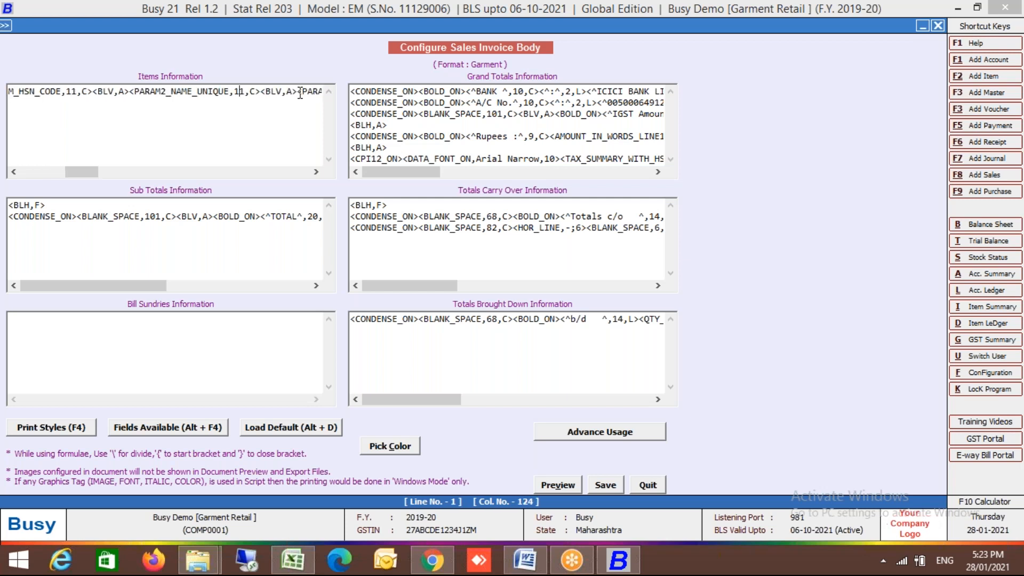
pyautogui.press('Left')
pyautogui.press('Left')
pyautogui.press('Left')
pyautogui.press('Left')
pyautogui.press('Left')
pyautogui.press('Left')
pyautogui.press('Left')
pyautogui.press('Left')
pyautogui.press('Left')
pyautogui.press('Left')
pyautogui.press('Left')
pyautogui.press('Left')
pyautogui.press('Left')
pyautogui.press('Left')
pyautogui.press('Left')
pyautogui.press('Left')
pyautogui.press('Left')
pyautogui.press('Left')
pyautogui.press('Left')
pyautogui.press('Left')
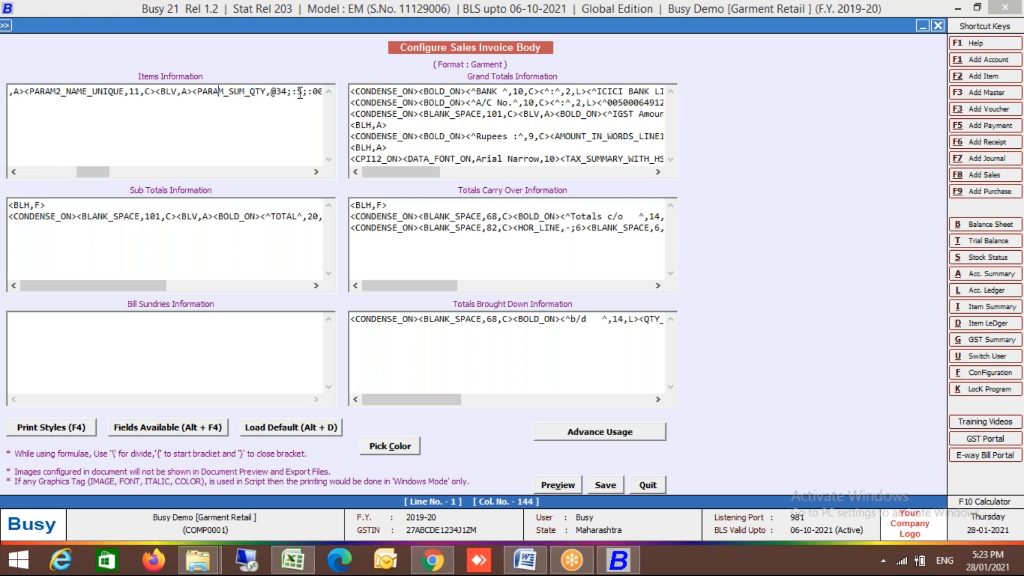
pyautogui.hotkey('shift', 'Right')
pyautogui.hotkey('shift', 'Right')
pyautogui.hotkey('shift', 'Right')
pyautogui.hotkey('shift', 'Right')
pyautogui.hotkey('shift', 'Right')
pyautogui.hotkey('shift', 'Right')
pyautogui.hotkey('shift', 'Right')
pyautogui.hotkey('shift', 'Right')
pyautogui.hotkey('shift', 'Right')
pyautogui.hotkey('shift', 'Right')
pyautogui.hotkey('shift', 'Right')
pyautogui.hotkey('shift', 'Right')
pyautogui.hotkey('shift', 'Right')
pyautogui.hotkey('shift', 'Right')
pyautogui.hotkey('shift', 'Right')
pyautogui.hotkey('shift', 'Right')
pyautogui.hotkey('shift', 'Right')
pyautogui.hotkey('shift', 'Right')
pyautogui.hotkey('shift', 'Right')
pyautogui.hotkey('shift', 'Right')
pyautogui.hotkey('shift', 'Left')
pyautogui.hotkey('shift', 'Left')
pyautogui.hotkey('shift', 'Left')
pyautogui.hotkey('shift', 'Left')
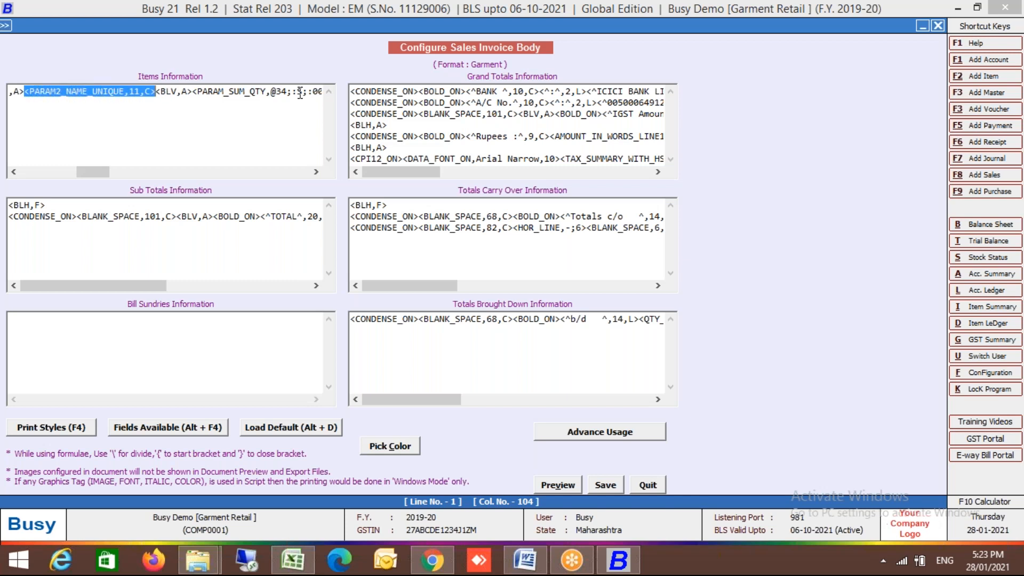
# - Examine the size values 34, S and 00 in the first PARAM_SUM_QTY field, and leave the document configuration
pyautogui.press('Right')
pyautogui.press('Right')
pyautogui.press('Right')
pyautogui.press('Right')
pyautogui.press('Right')
pyautogui.press('Right')
pyautogui.press('Right')
pyautogui.press('Right')
pyautogui.press('Right')
pyautogui.press('Right')
pyautogui.press('Right')
pyautogui.press('Left')
pyautogui.press('Left')
pyautogui.press('Left')
pyautogui.press('Left')
pyautogui.press('Left')
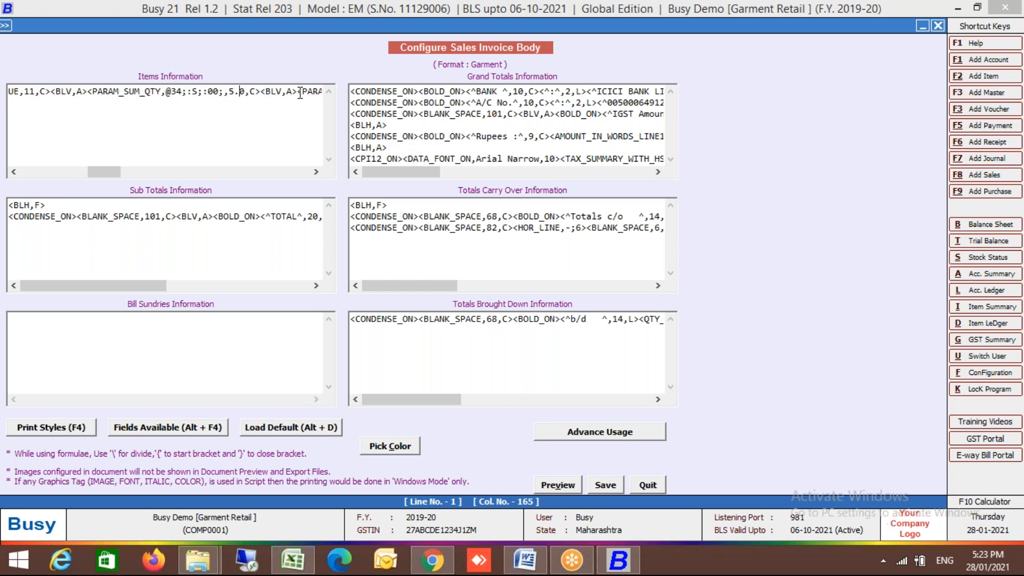
pyautogui.press('Right')
pyautogui.press('Right')
pyautogui.hotkey('shift', 'Right')
pyautogui.hotkey('shift', 'Right')
pyautogui.hotkey('shift', 'Right')
pyautogui.hotkey('shift', 'Right')
pyautogui.press('Right')
pyautogui.press('Right')
pyautogui.hotkey('shift', 'Right')
pyautogui.hotkey('shift', 'Right')
pyautogui.press('Right')
pyautogui.press('Right')
pyautogui.hotkey('shift', 'Right')
pyautogui.hotkey('shift', 'Right')
pyautogui.hotkey('shift', 'Right')
pyautogui.press('Escape')
pyautogui.press('Return')
pyautogui.press('Escape')
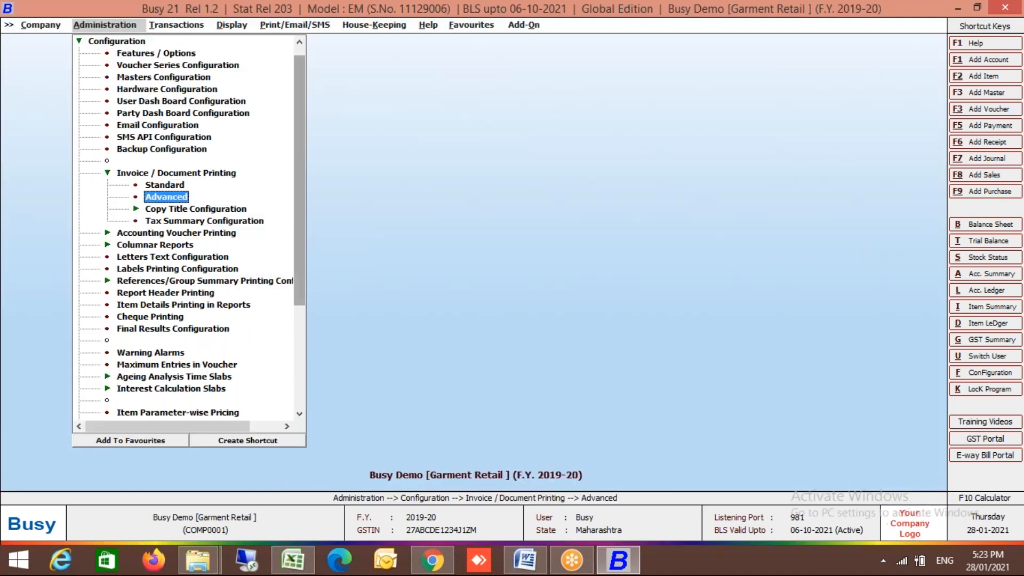
# - Open the last sales voucher for modification and browse back to voucher 2/2019-20
pyautogui.press('Escape')
pyautogui.press('Right')
pyautogui.press('Return')
pyautogui.press('Down')
pyautogui.press('Return')
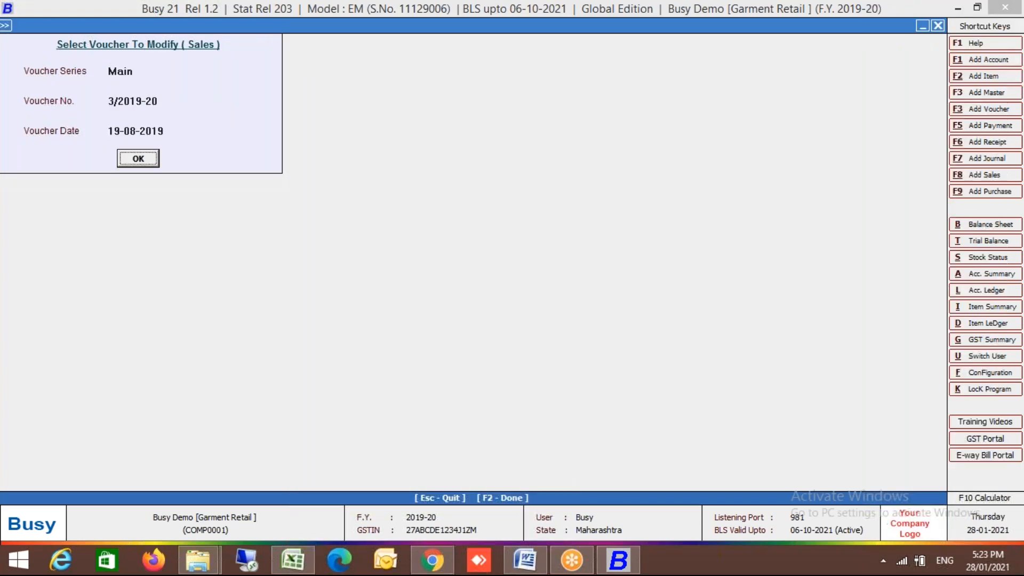
pyautogui.press('Return')
pyautogui.press('pageup')
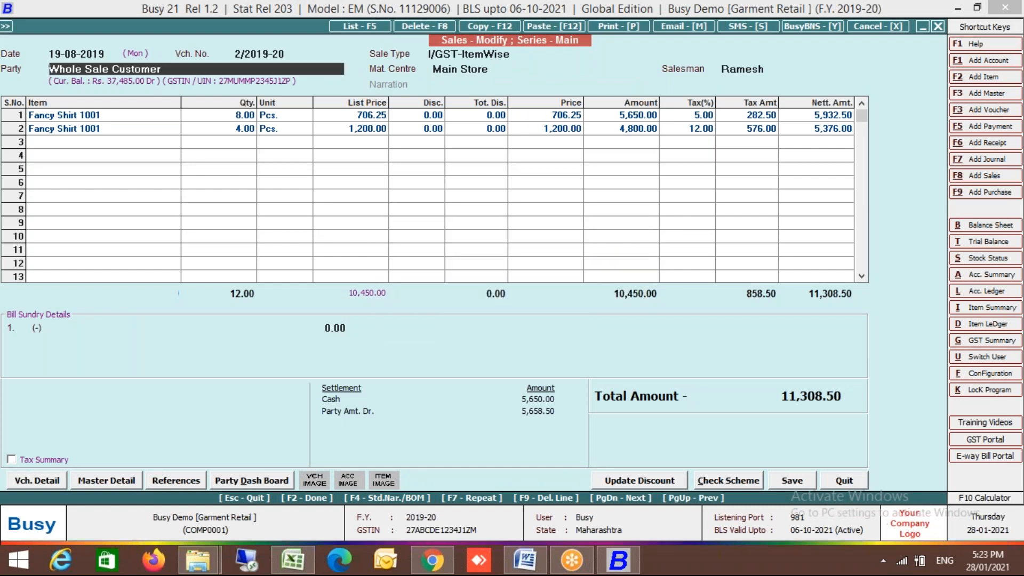
# - Preview the sales voucher as an invoice in the .MRP_Wise1 format
pyautogui.hotkey('alt', 'p')
pyautogui.press('Up')
pyautogui.press('Up')
pyautogui.press('Up')
pyautogui.press('Up')
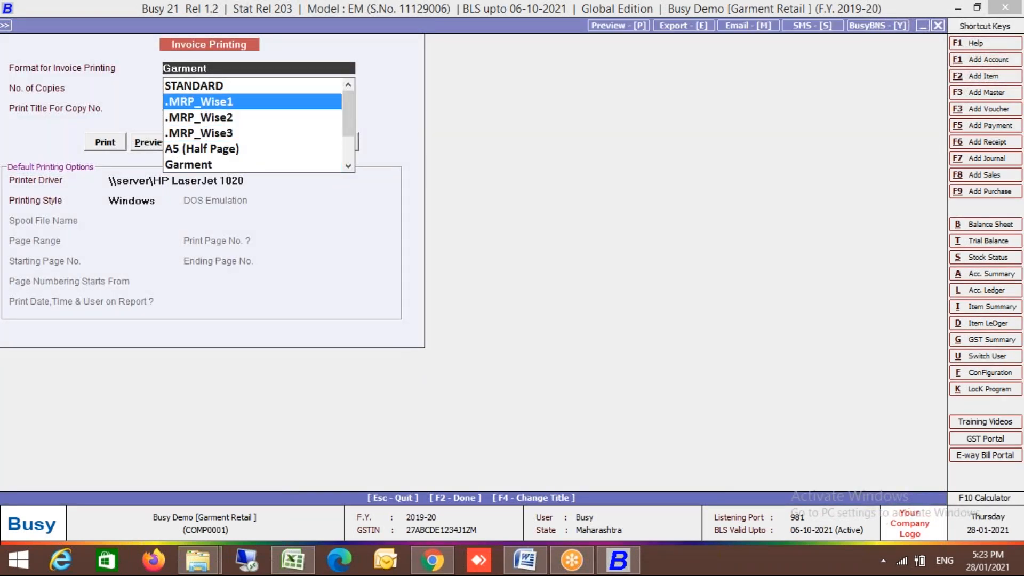
pyautogui.press('Return')
pyautogui.hotkey('alt', 'p')
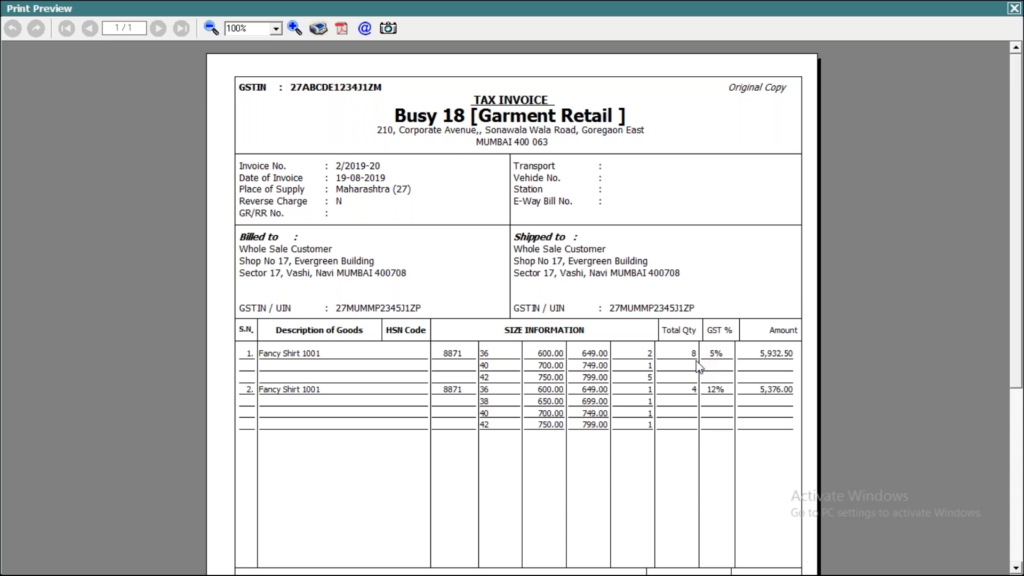
# - Review the totals and tax summary of the previewed invoice, close the preview and leave the sales voucher
pyautogui.click(1019, 515)
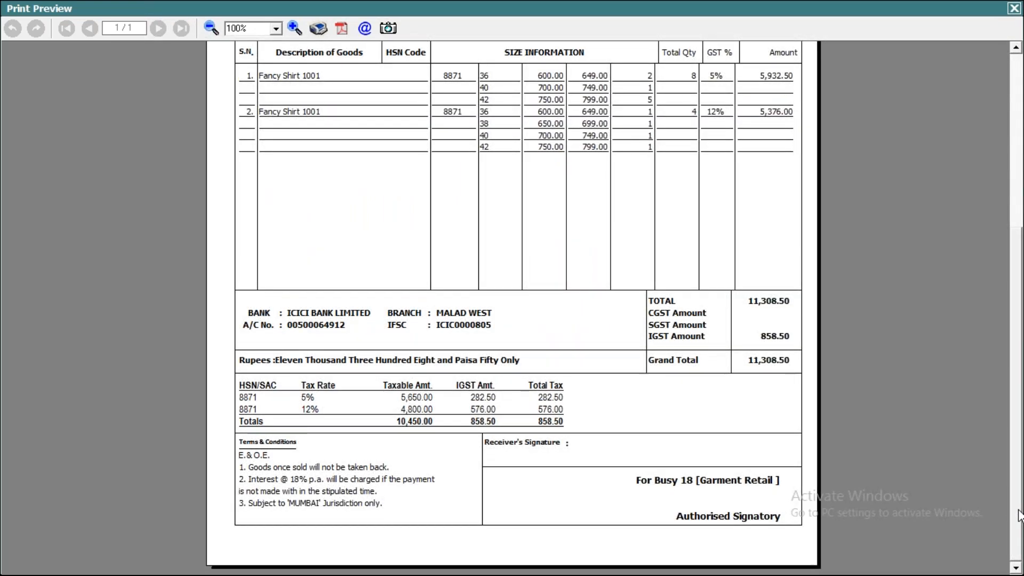
pyautogui.click(1014, 10)
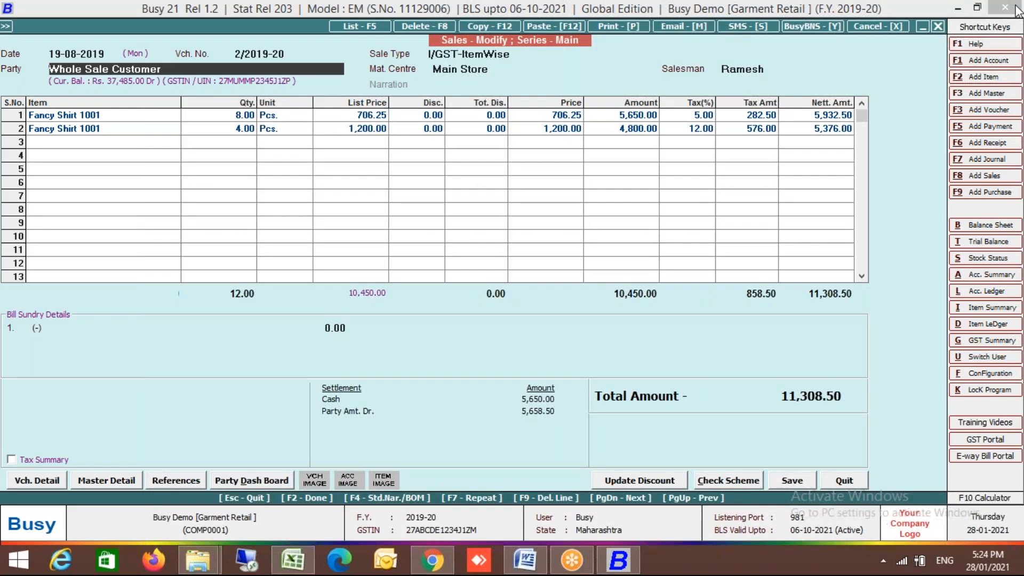
pyautogui.press('Escape')
pyautogui.press('Return')
# - Open the body configuration of the .MRP_Wise1 sales invoice format in the advanced document configuration
pyautogui.press('Left')
pyautogui.press('Return')
pyautogui.press('Down')
pyautogui.press('Return')
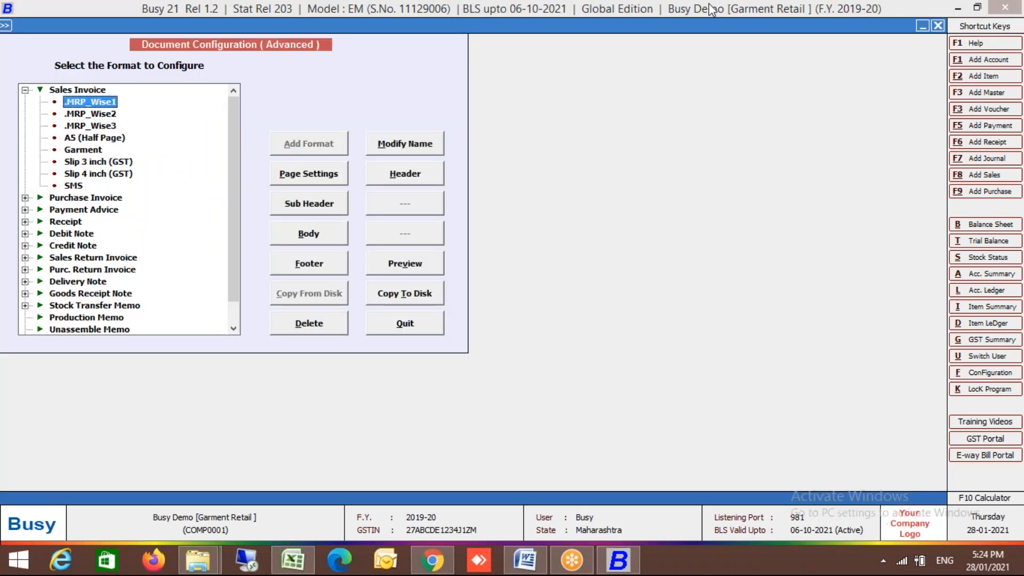
pyautogui.click(338, 236)
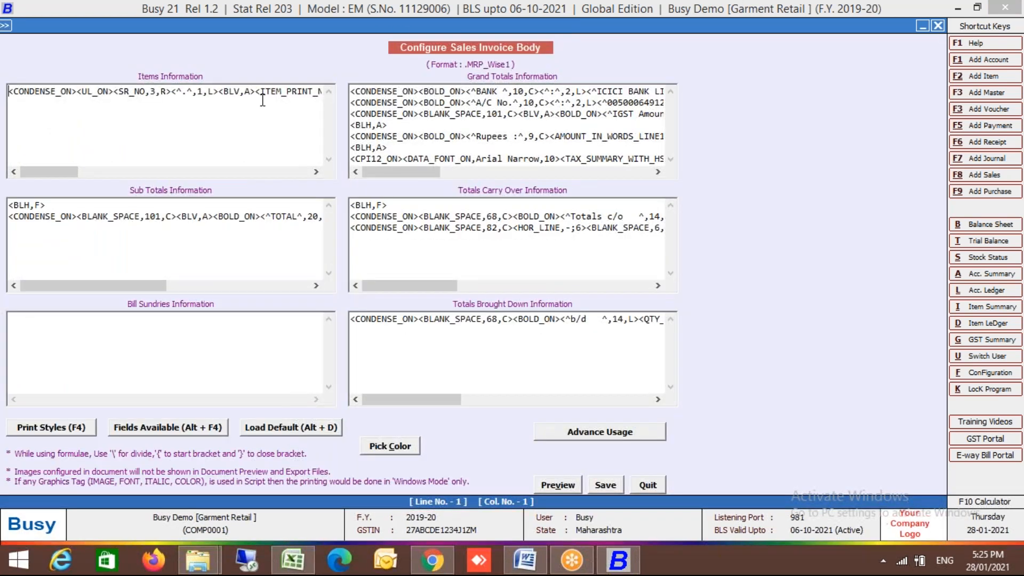
# - Read through the Items Information script from the ITEM_PRINT_NAME field to the PARAM_SALESPRICE field
pyautogui.click(262, 93)
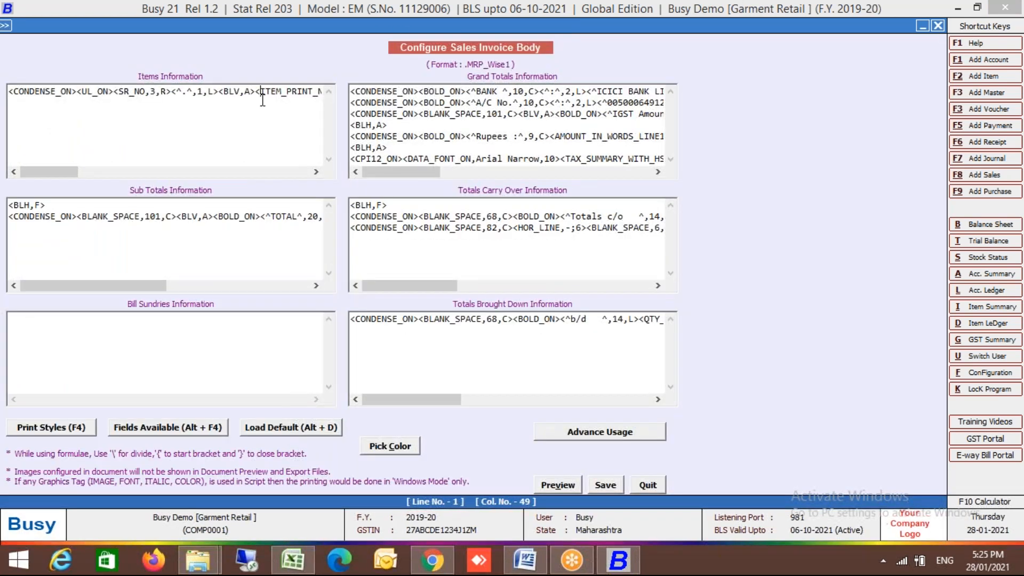
pyautogui.press('Right')
pyautogui.press('Right')
pyautogui.press('Right')
pyautogui.press('Right')
pyautogui.press('Right')
pyautogui.press('Right')
pyautogui.press('Right')
pyautogui.press('Right')
pyautogui.press('Right')
pyautogui.press('Right')
pyautogui.press('Right')
pyautogui.press('Right')
pyautogui.press('Right')
pyautogui.press('Right')
pyautogui.press('Right')
pyautogui.press('Right')
pyautogui.press('Right')
pyautogui.press('Right')
pyautogui.press('Right')
pyautogui.press('Right')
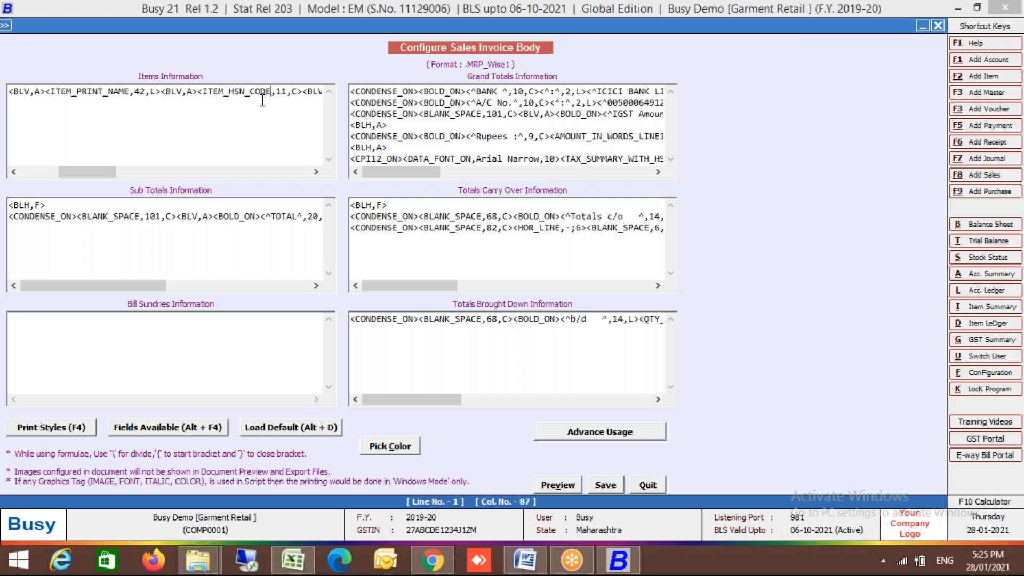
pyautogui.press('Left')
pyautogui.press('Left')
pyautogui.press('Left')
pyautogui.press('Left')
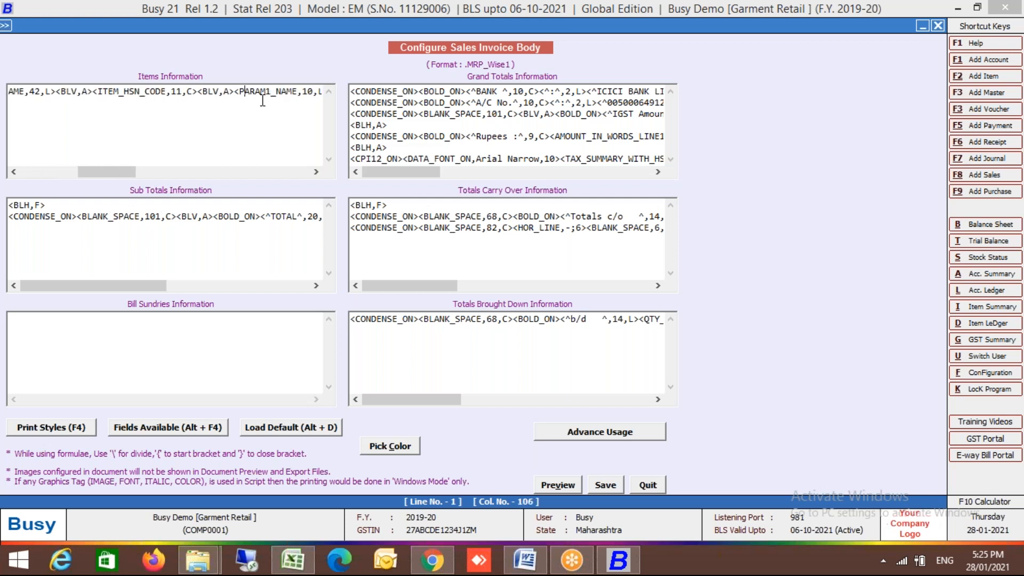
pyautogui.press('Right')
pyautogui.press('Right')
pyautogui.press('Right')
pyautogui.press('Right')
pyautogui.press('Right')
pyautogui.press('Right')
pyautogui.press('Right')
pyautogui.press('Right')
pyautogui.press('Right')
pyautogui.press('Right')
pyautogui.press('Right')
pyautogui.press('Right')
pyautogui.press('Right')
pyautogui.press('Right')
pyautogui.press('Right')
pyautogui.press('Right')
pyautogui.press('Right')
pyautogui.press('Right')
pyautogui.press('Right')
pyautogui.press('Right')
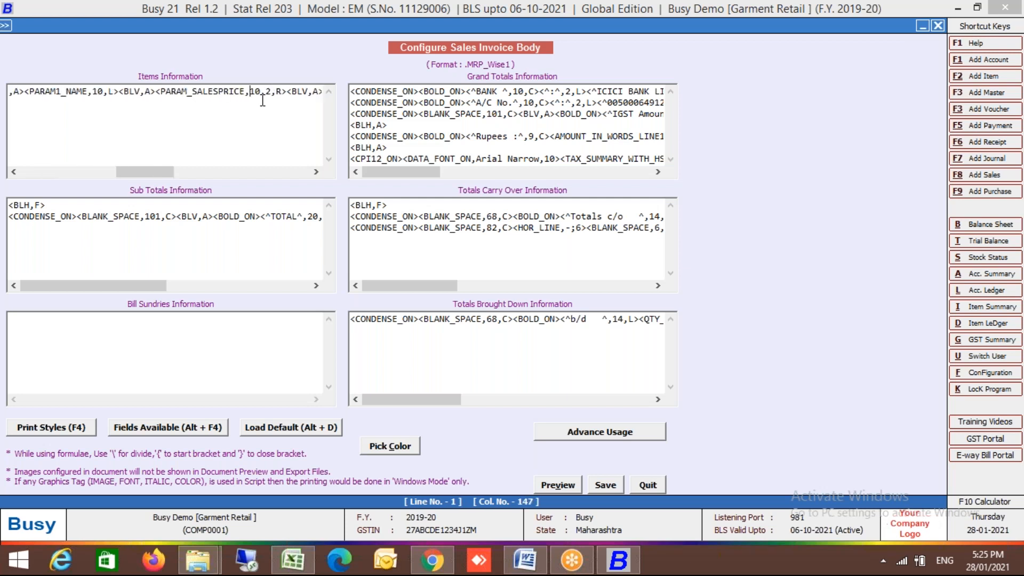
# - Go back to the PARAM1_NAME field in the Items Information script and highlight the whole tag
pyautogui.press('Left')
pyautogui.press('Left')
pyautogui.press('Left')
pyautogui.press('Left')
pyautogui.press('Left')
pyautogui.press('Left')
pyautogui.press('Left')
pyautogui.press('Left')
pyautogui.press('Left')
pyautogui.press('Left')
pyautogui.press('Left')
pyautogui.press('Left')
pyautogui.press('Left')
pyautogui.press('Left')
pyautogui.press('Left')
pyautogui.press('Left')
pyautogui.press('Left')
pyautogui.press('Left')
pyautogui.press('Left')
pyautogui.press('Left')
pyautogui.press('Left')
pyautogui.press('Left')
pyautogui.press('Left')
pyautogui.press('Left')
pyautogui.press('Left')
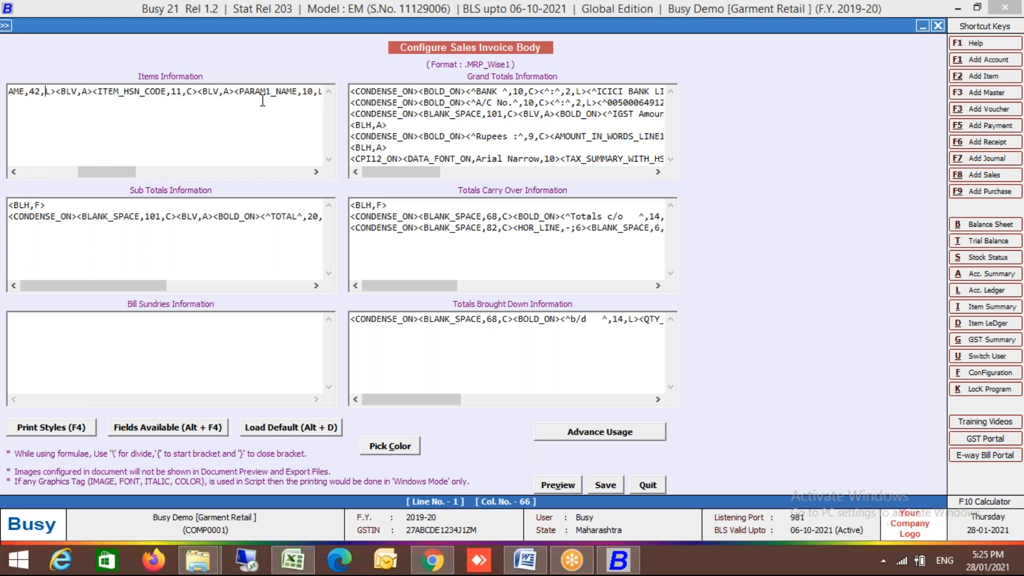
pyautogui.press('Right')
pyautogui.press('Right')
pyautogui.press('Right')
pyautogui.press('Right')
pyautogui.press('Right')
pyautogui.press('Right')
pyautogui.press('Right')
pyautogui.press('Right')
pyautogui.press('Right')
pyautogui.press('Right')
pyautogui.press('Right')
pyautogui.press('Right')
pyautogui.press('Right')
pyautogui.press('Right')
pyautogui.press('Right')
pyautogui.press('Right')
pyautogui.press('Right')
pyautogui.press('Right')
pyautogui.press('Right')
pyautogui.press('Right')
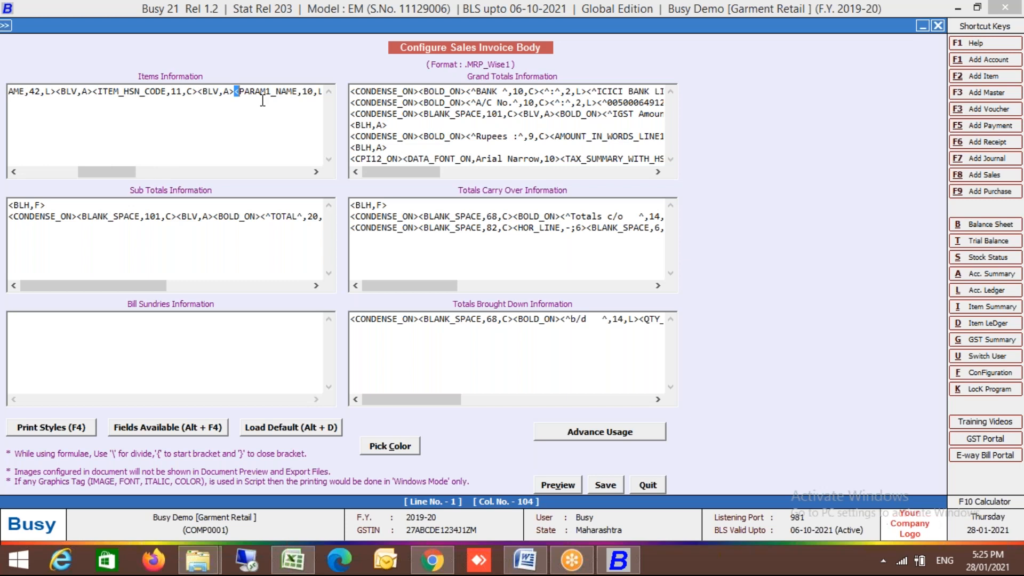
pyautogui.hotkey('shift', 'Right')
pyautogui.hotkey('shift', 'Right')
pyautogui.hotkey('shift', 'Right')
pyautogui.hotkey('shift', 'Right')
pyautogui.hotkey('shift', 'Right')
pyautogui.hotkey('shift', 'Right')
pyautogui.hotkey('shift', 'Right')
pyautogui.hotkey('shift', 'Right')
pyautogui.hotkey('shift', 'Right')
pyautogui.hotkey('shift', 'Right')
pyautogui.hotkey('shift', 'Right')
pyautogui.hotkey('shift', 'Right')
pyautogui.hotkey('shift', 'Right')
pyautogui.hotkey('shift', 'Right')
pyautogui.hotkey('shift', 'Right')
pyautogui.hotkey('shift', 'Right')
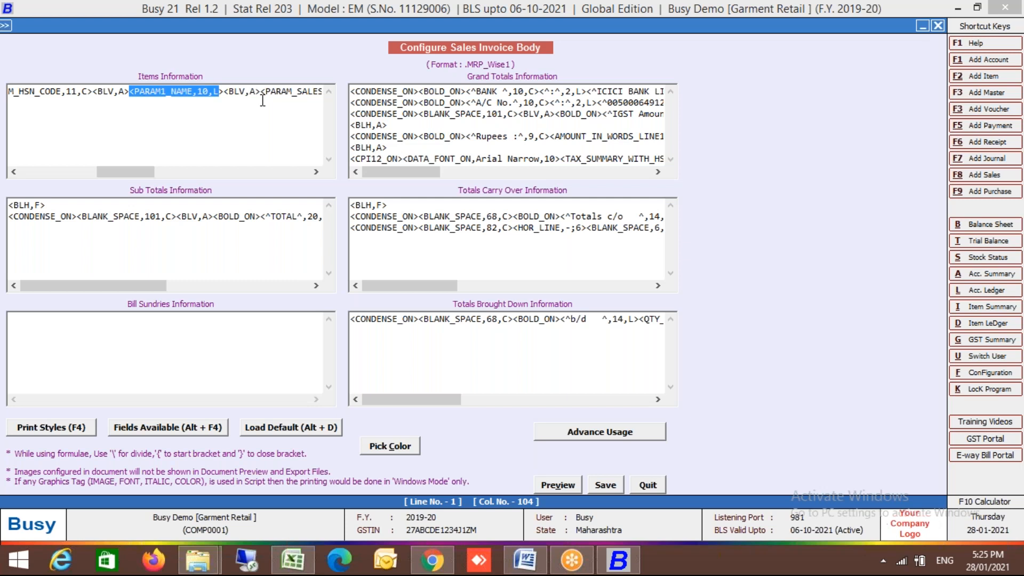
# - Read through the rest of the Items Information script from the PARAM_SALESPRICE field to the closing CONDENSE_OFF tag
pyautogui.press('Right')
pyautogui.press('Right')
pyautogui.press('Right')
pyautogui.press('Right')
pyautogui.press('Right')
pyautogui.press('Right')
pyautogui.press('Right')
pyautogui.press('Right')
pyautogui.press('Right')
pyautogui.press('Right')
pyautogui.press('Right')
pyautogui.press('Right')
pyautogui.press('Right')
pyautogui.press('Right')
pyautogui.press('Right')
pyautogui.press('Right')
pyautogui.press('Right')
pyautogui.press('Right')
pyautogui.press('Right')
pyautogui.press('Right')
pyautogui.press('Right')
pyautogui.press('Right')
pyautogui.press('Right')
pyautogui.press('Right')
pyautogui.press('Right')
pyautogui.press('Right')
pyautogui.press('Right')
pyautogui.press('Right')
pyautogui.press('Right')
pyautogui.press('Right')
pyautogui.press('Right')
pyautogui.press('Right')
pyautogui.press('Right')
pyautogui.press('Right')
pyautogui.press('Right')
pyautogui.press('Right')
pyautogui.press('Right')
pyautogui.press('Right')
pyautogui.press('Right')
pyautogui.press('Right')
pyautogui.press('Right')
pyautogui.press('Right')
pyautogui.press('Right')
pyautogui.press('Right')
pyautogui.press('Right')
pyautogui.press('Right')
pyautogui.press('Right')
pyautogui.press('Right')
pyautogui.press('Right')
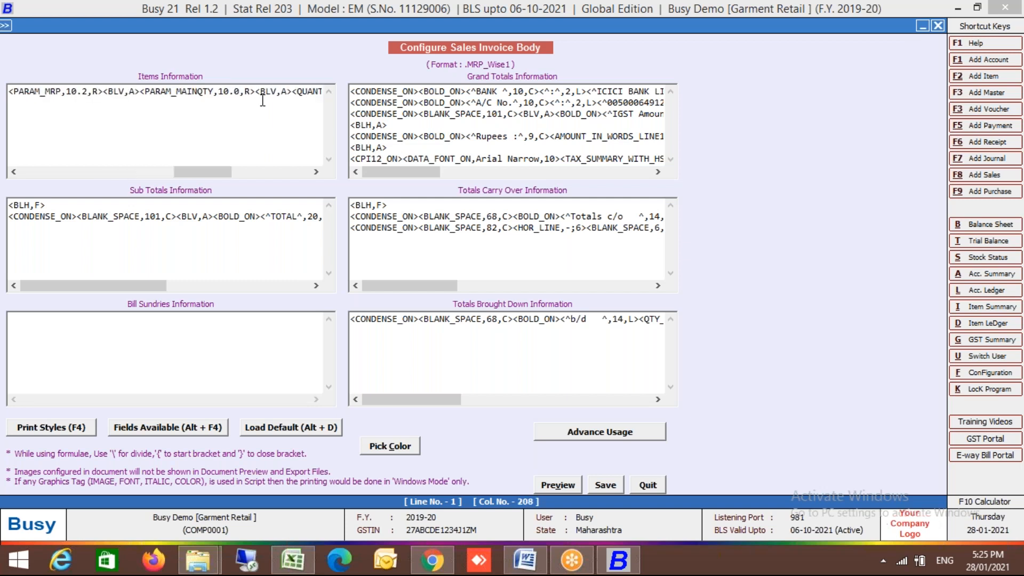
pyautogui.press('Right')
pyautogui.press('Right')
pyautogui.press('Right')
pyautogui.press('Right')
pyautogui.press('Right')
pyautogui.press('Right')
pyautogui.press('Right')
pyautogui.press('Right')
pyautogui.press('Right')
pyautogui.press('Right')
pyautogui.press('Right')
pyautogui.press('Right')
pyautogui.press('Right')
pyautogui.press('Right')
pyautogui.press('Right')
pyautogui.press('Right')
pyautogui.press('Right')
pyautogui.press('Right')
pyautogui.press('Right')
pyautogui.press('Right')
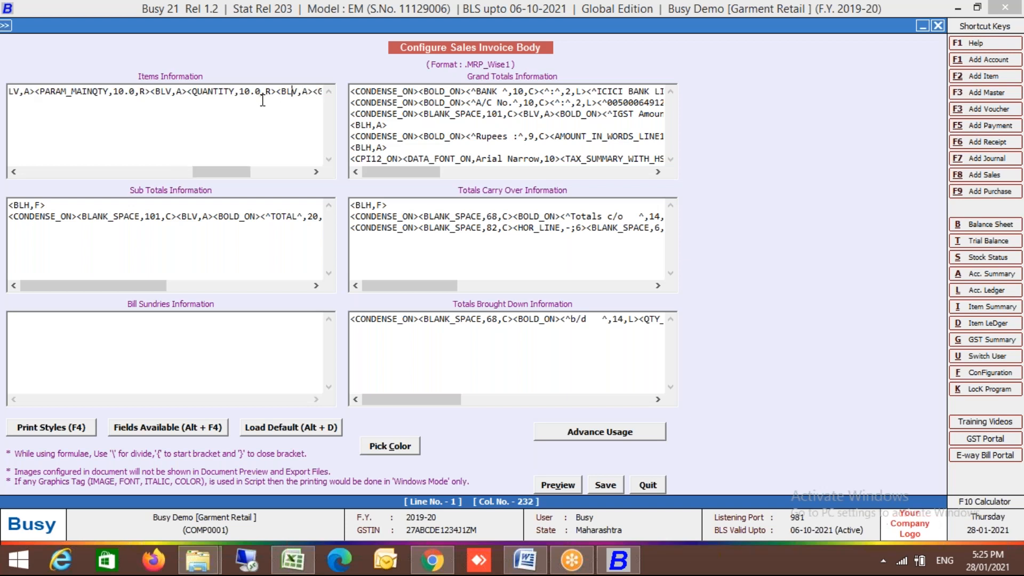
pyautogui.press('Right')
pyautogui.press('Right')
pyautogui.press('Right')
pyautogui.press('Right')
pyautogui.press('Right')
pyautogui.press('Right')
pyautogui.press('Right')
pyautogui.press('Right')
pyautogui.press('Right')
pyautogui.press('Right')
pyautogui.press('Right')
pyautogui.press('Right')
pyautogui.press('Right')
pyautogui.press('Right')
pyautogui.press('Right')
pyautogui.press('Right')
pyautogui.press('Right')
pyautogui.press('Right')
pyautogui.press('Right')
pyautogui.press('Right')
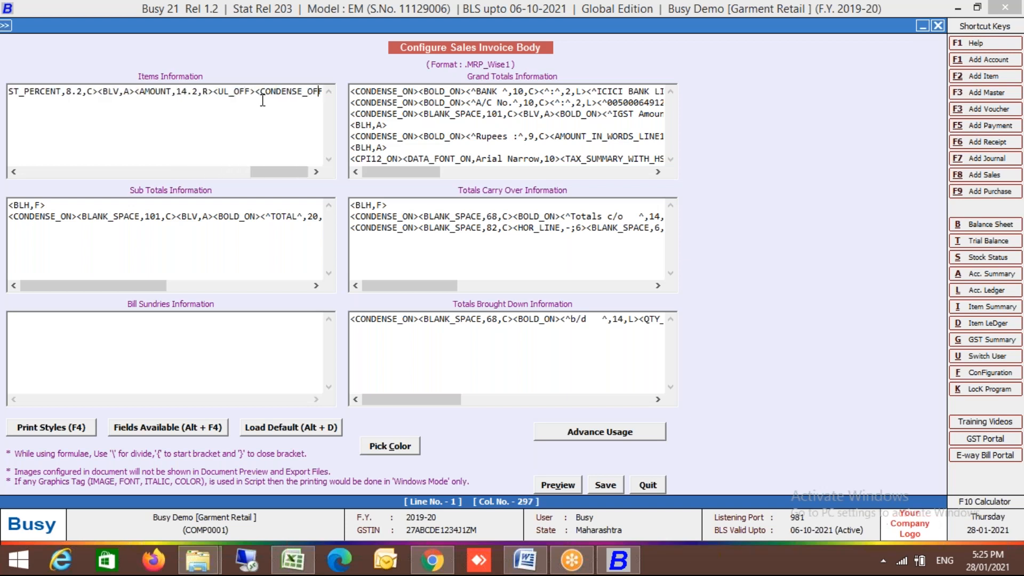
# - Leave the invoice body configuration and open sales voucher 3/2019-20 of the Main series for modification
pyautogui.click(652, 486)
pyautogui.press('Escape')
pyautogui.press('Right')
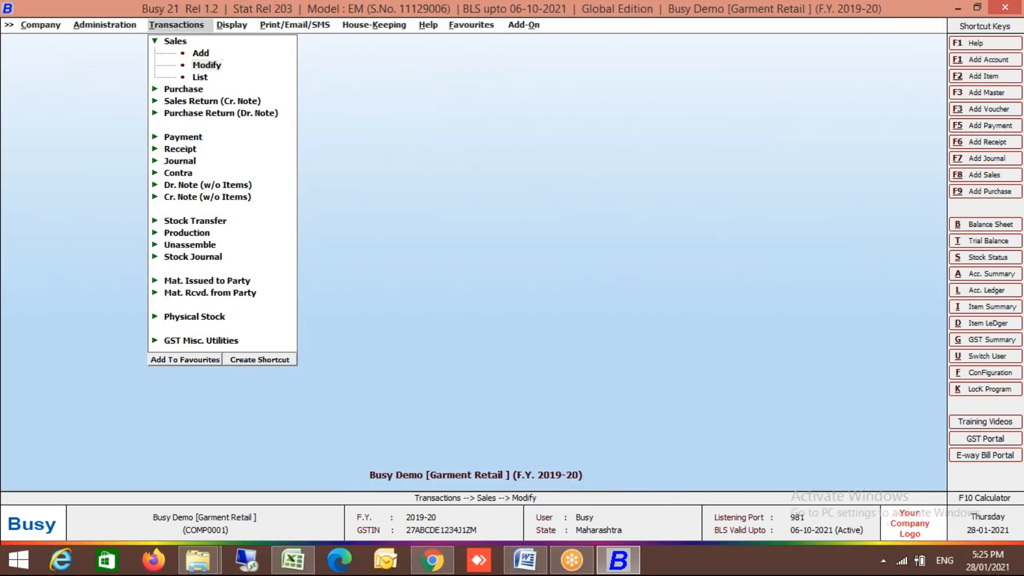
pyautogui.press('Return')
pyautogui.press('Return')
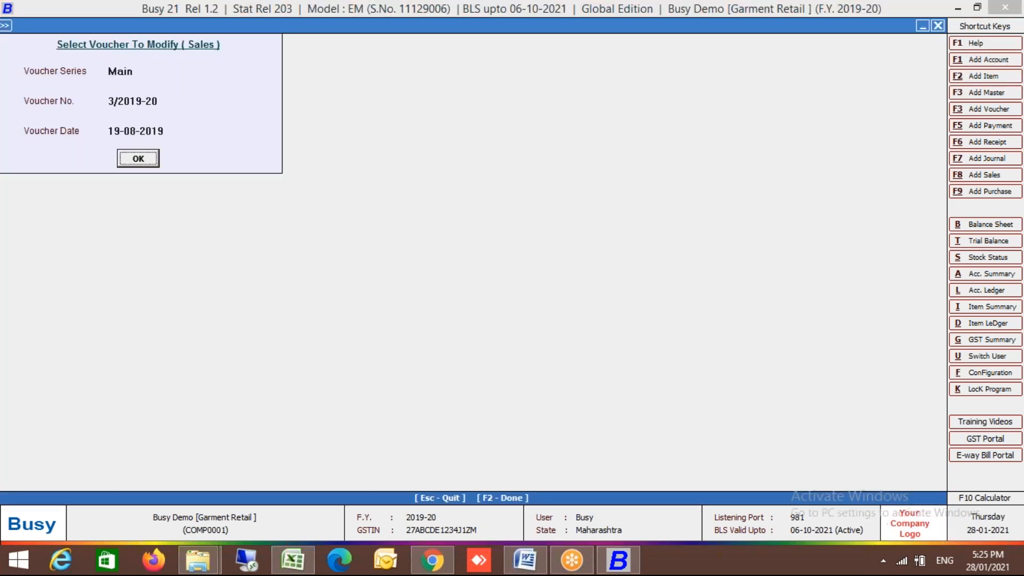
pyautogui.press('Return')
# - Preview the sales invoice of voucher 3/2019-20 in the .MRP_Wise1 format, then close the preview
pyautogui.hotkey('alt', 'p')
pyautogui.press('Return')
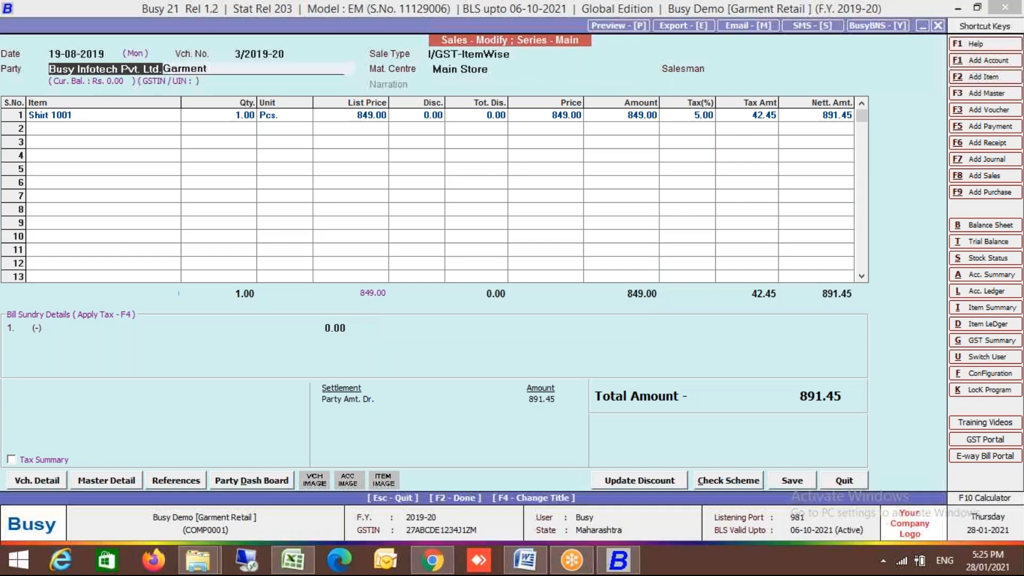
pyautogui.press('Up')
pyautogui.press('Up')
pyautogui.press('Up')
pyautogui.press('Up')
pyautogui.press('Return')
pyautogui.hotkey('alt', 'p')
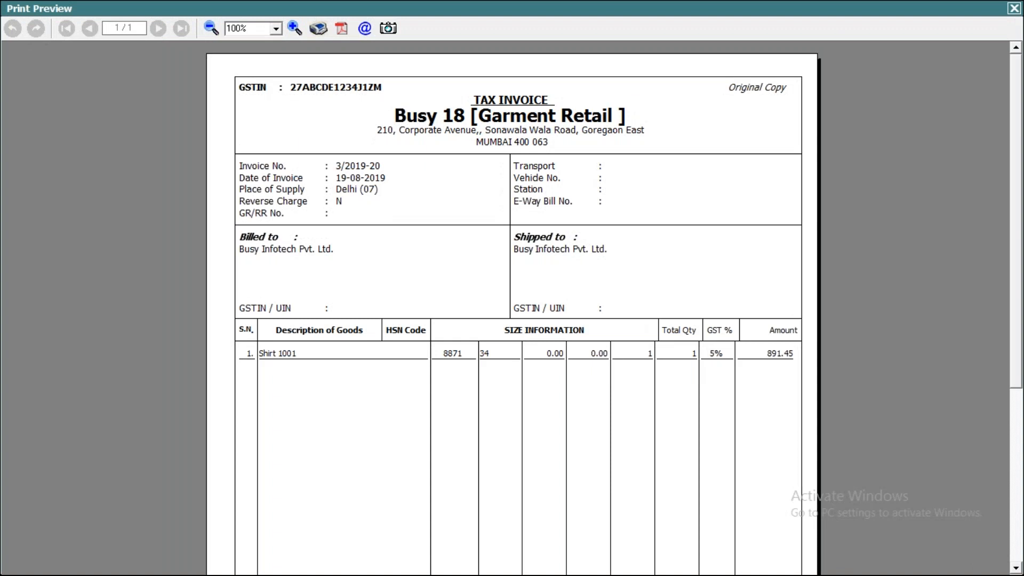
pyautogui.press('Escape')
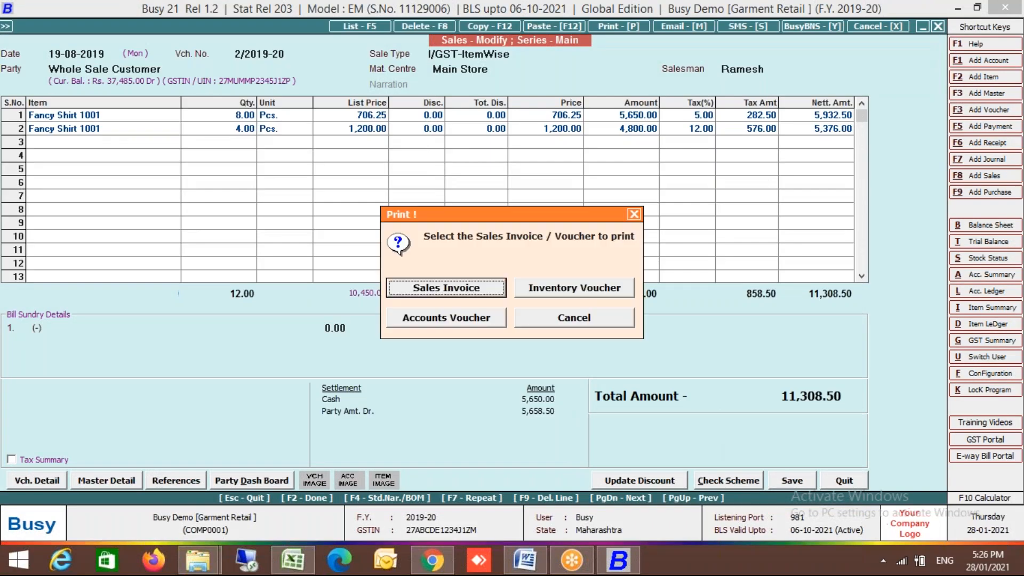
# - Preview the sales invoice of voucher 2/2019-20 in the Garment format and close the preview
pyautogui.press('Escape')
pyautogui.hotkey('alt', 'p')
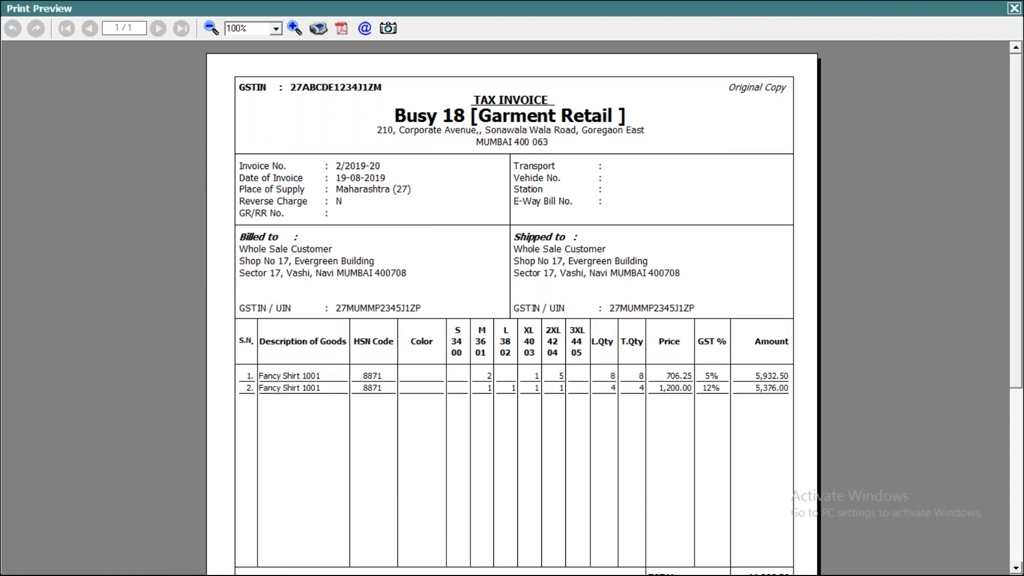
pyautogui.press('Escape')
# - Preview the sales invoice of voucher 2/2019-20 in the .MRP_Wise1 format, review its size information and close the preview
pyautogui.press('pageup')
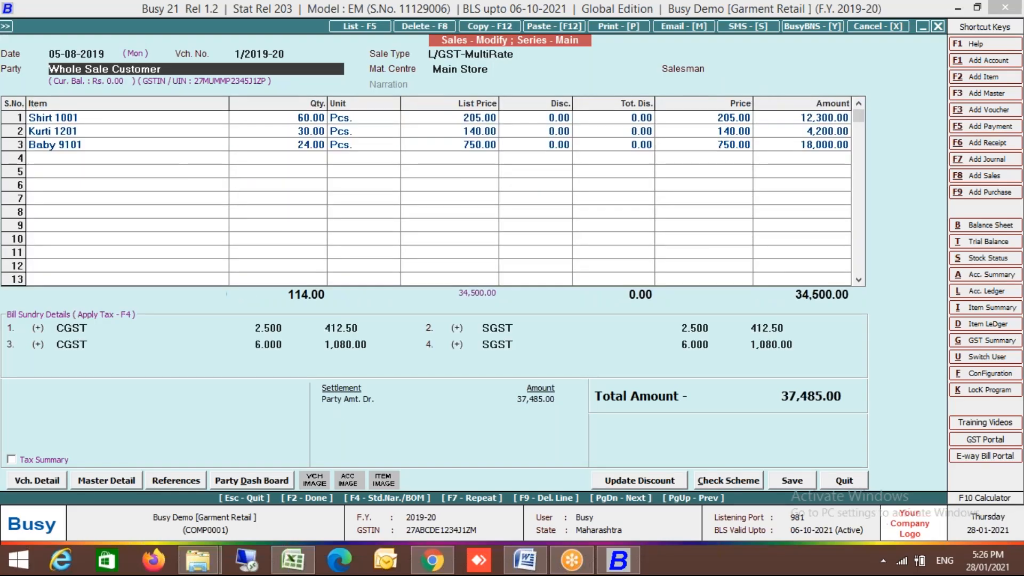
pyautogui.press('pagedown')
pyautogui.hotkey('alt', 'p')
pyautogui.press('Escape')
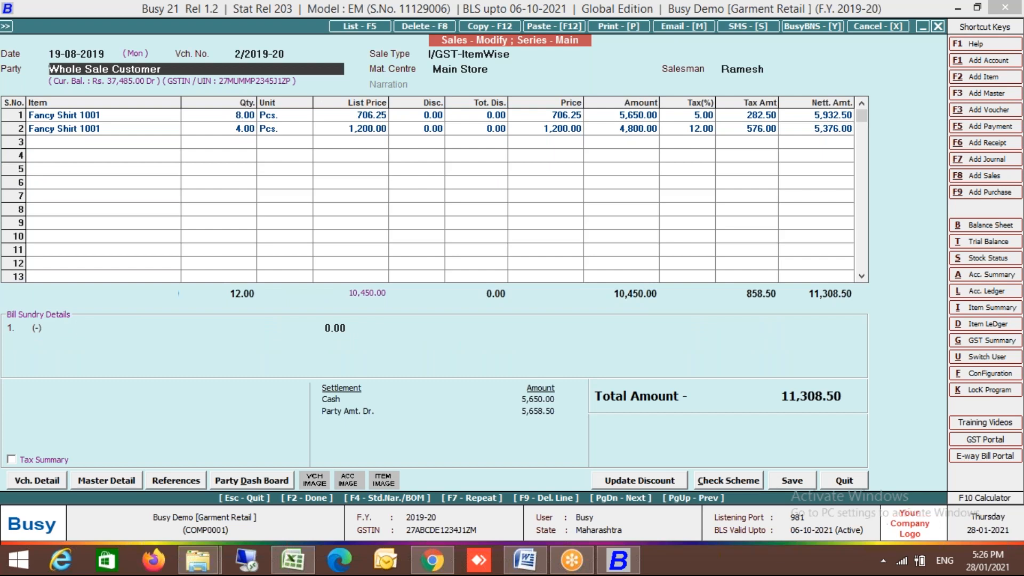
pyautogui.hotkey('alt', 'p')
pyautogui.press('Up')
pyautogui.press('Up')
pyautogui.press('Up')
pyautogui.press('Up')
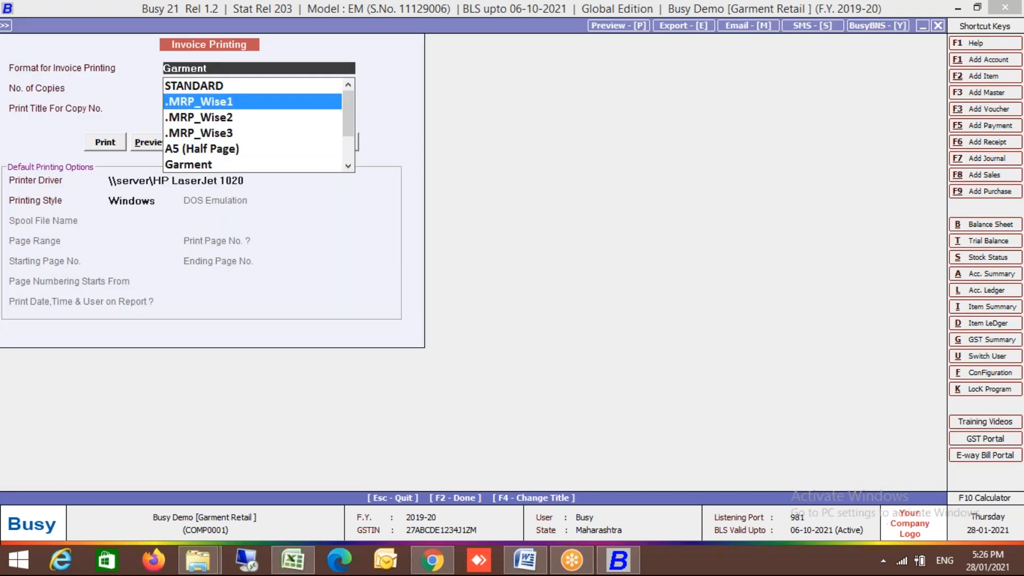
pyautogui.press('Return')
pyautogui.hotkey('alt', 'p')
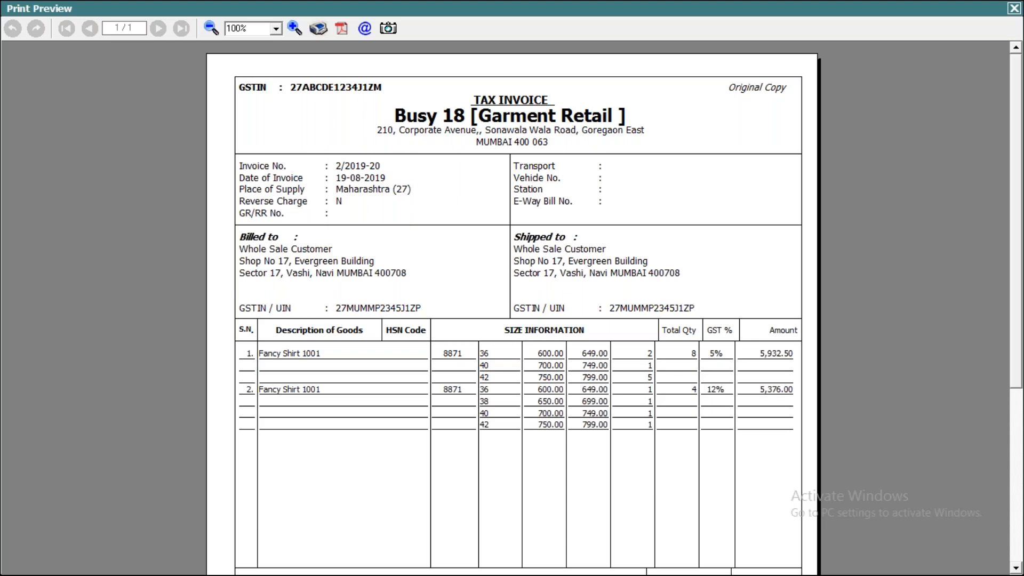
pyautogui.press('Escape')
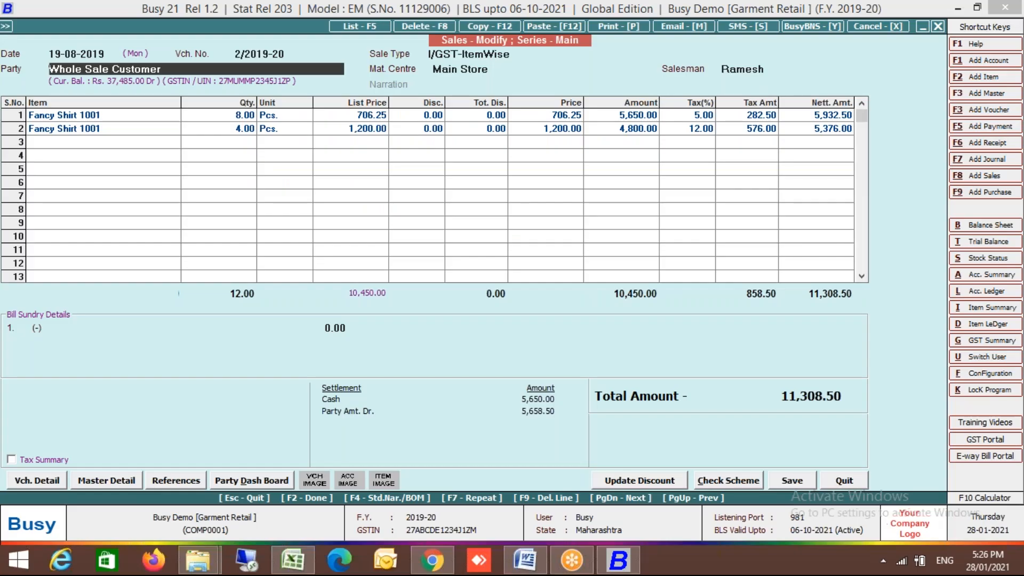
# - Preview the same invoice in the .MRP_Wise2 format, review the size-wise quantity, sale price and MRP rows, and close the preview
pyautogui.hotkey('alt', 'p')
pyautogui.press('Return')
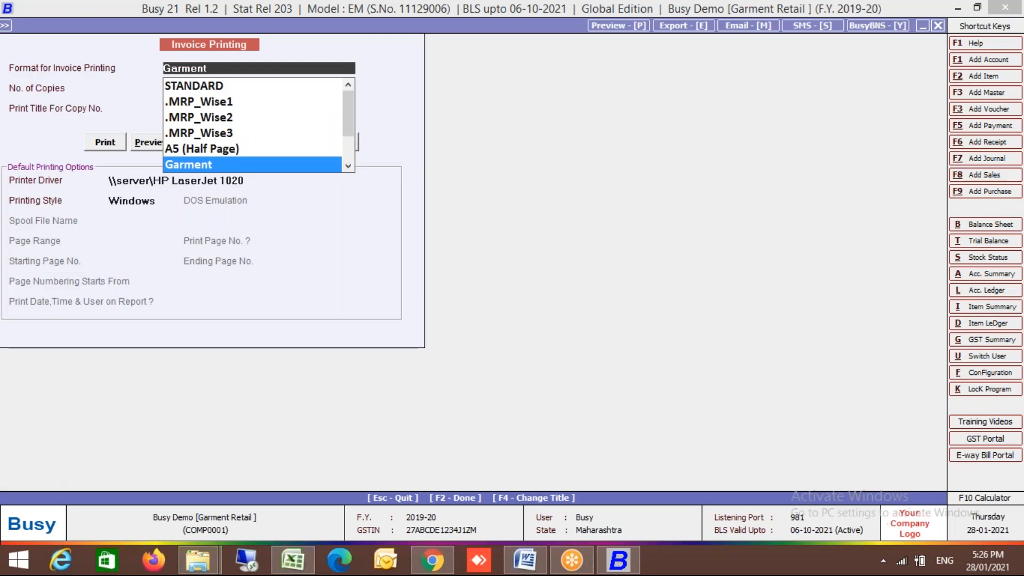
pyautogui.press('Up')
pyautogui.press('Up')
pyautogui.press('Up')
pyautogui.press('Return')
pyautogui.hotkey('alt', 'p')
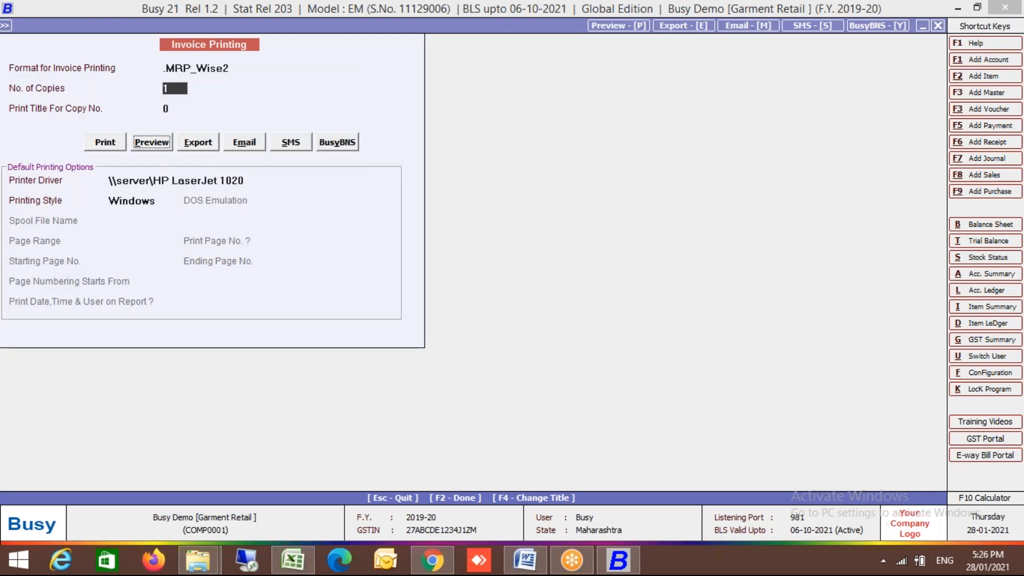
pyautogui.press('Return')
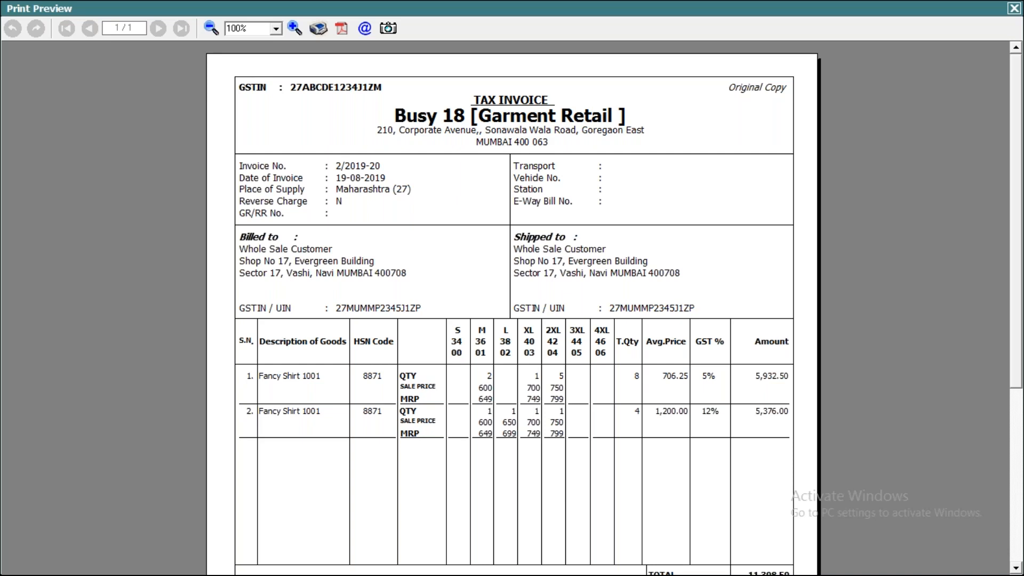
pyautogui.press('Escape')
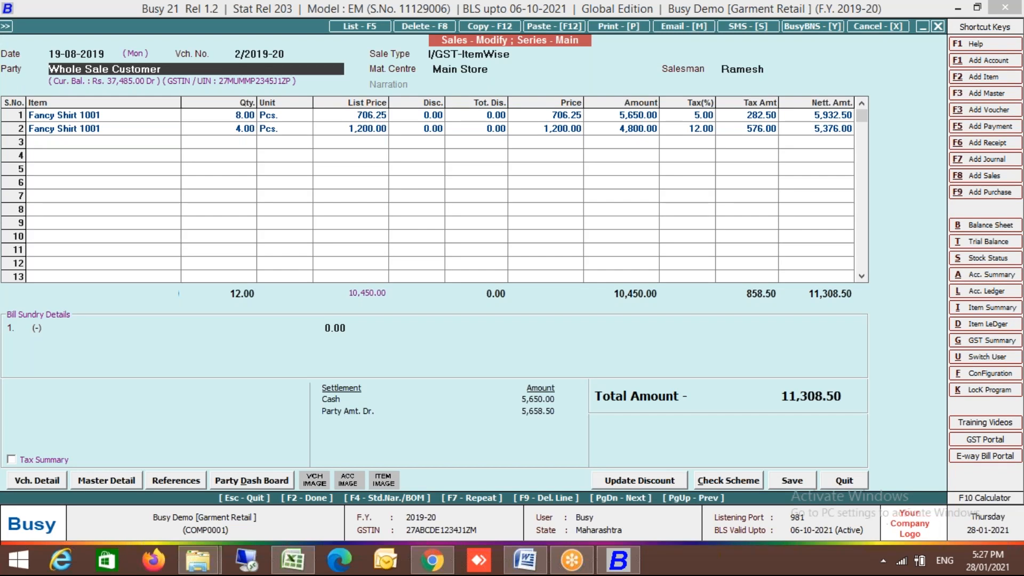
# - Preview the same invoice in the .MRP_Wise3 format, examine its size information layout and close the preview
pyautogui.hotkey('alt', 'p')
pyautogui.press('Return')
pyautogui.press('Return')
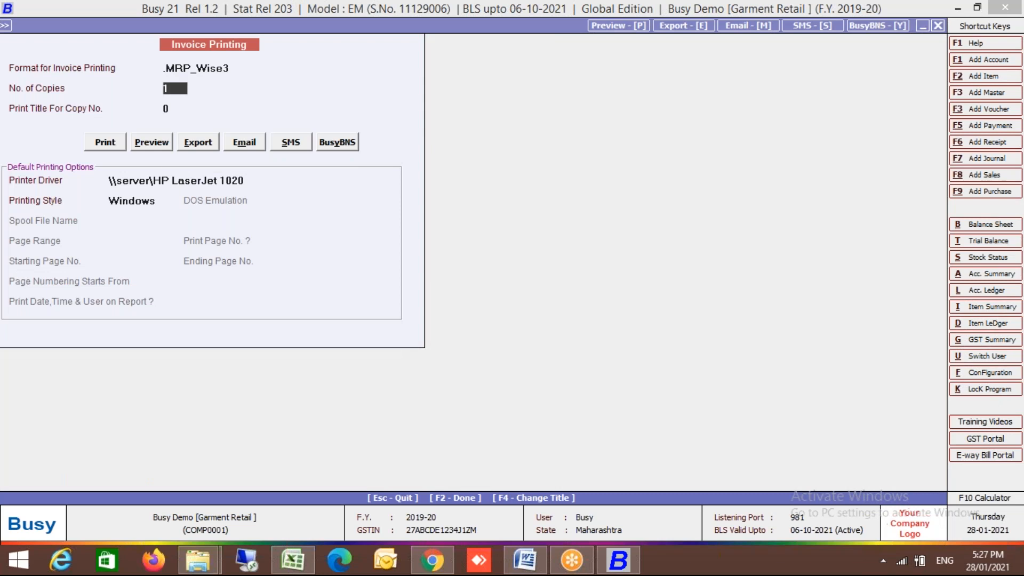
pyautogui.press('F2')
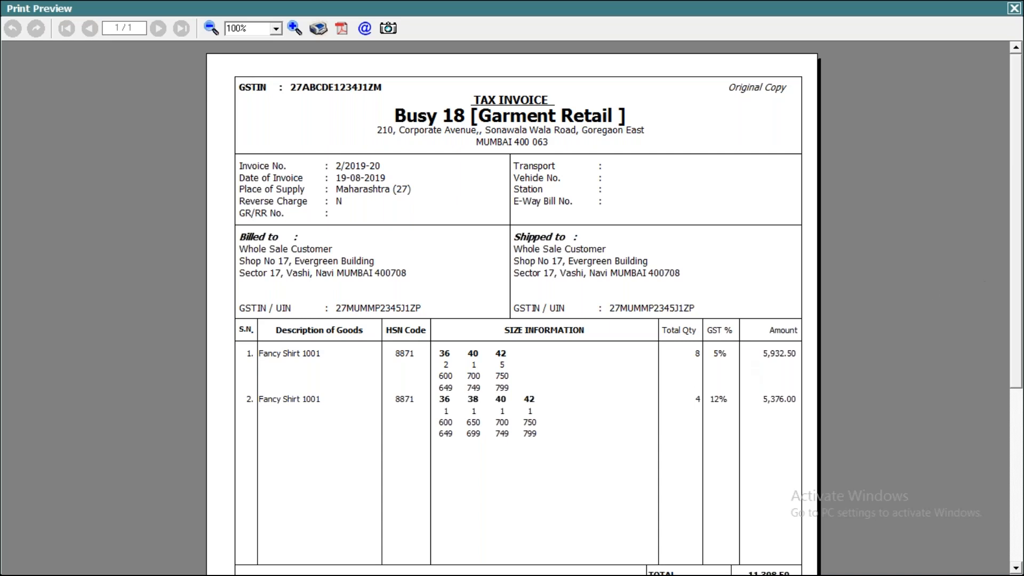
pyautogui.click(1013, 8)
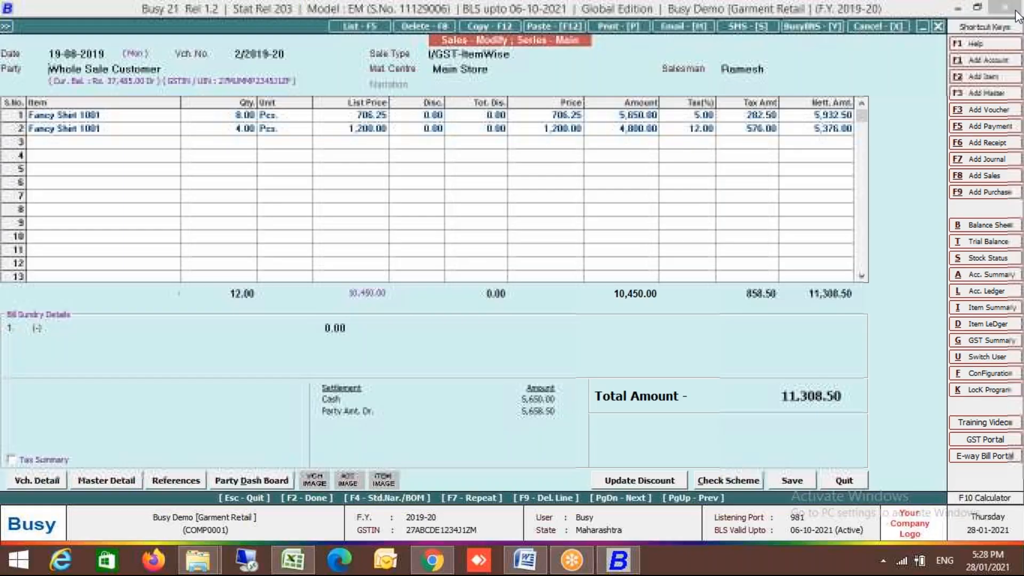
# - Continue past the GSTIN check and open the parameterized stock details of the first Fancy Shirt 1001 line
pyautogui.press('Return')
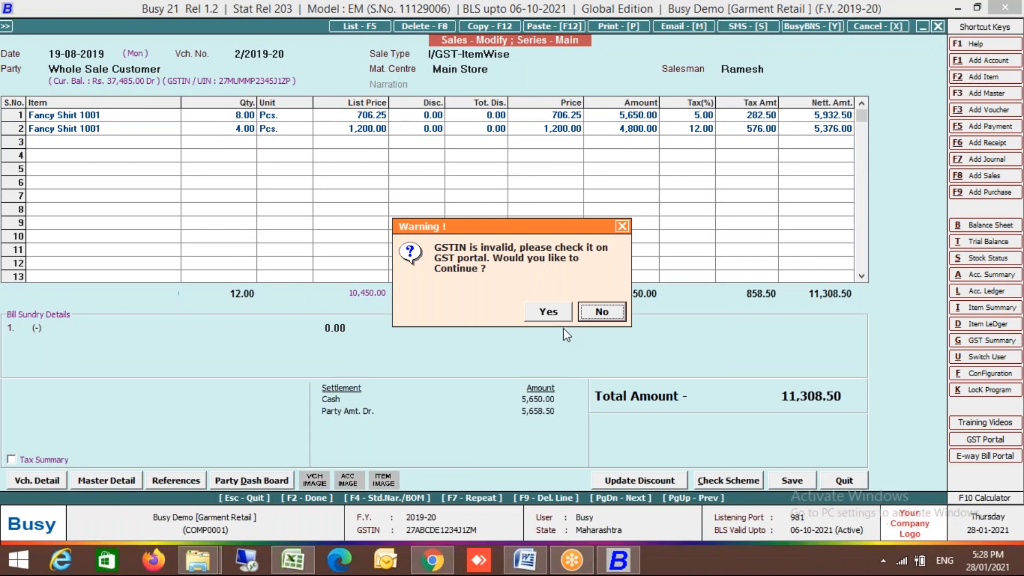
pyautogui.click(591, 316)
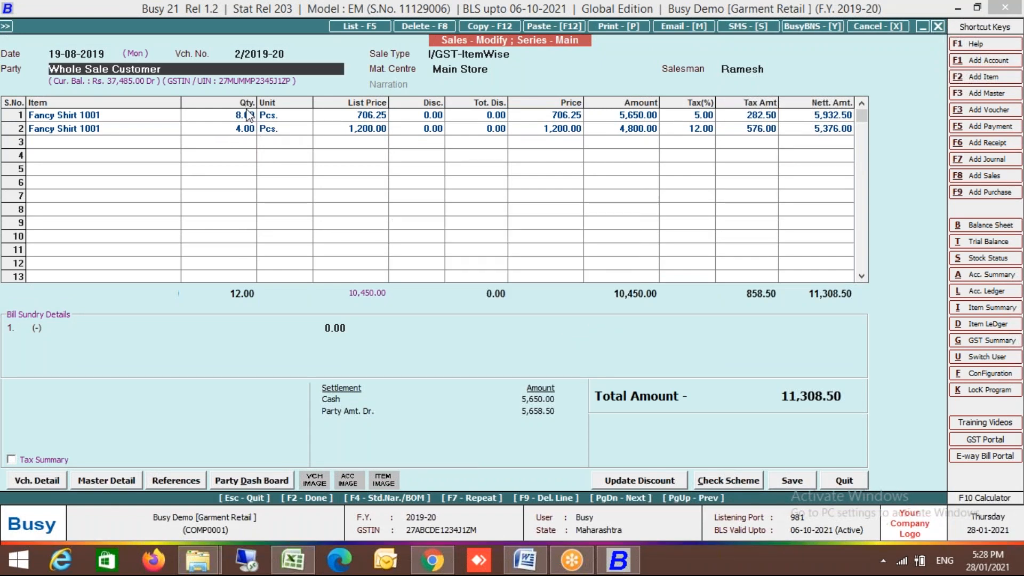
pyautogui.press('Return')
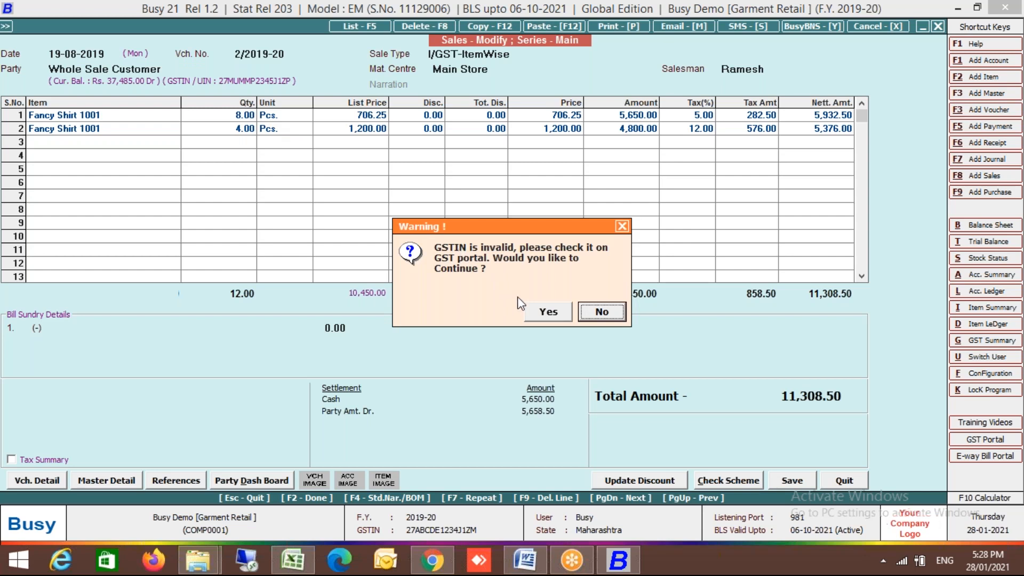
pyautogui.click(544, 318)
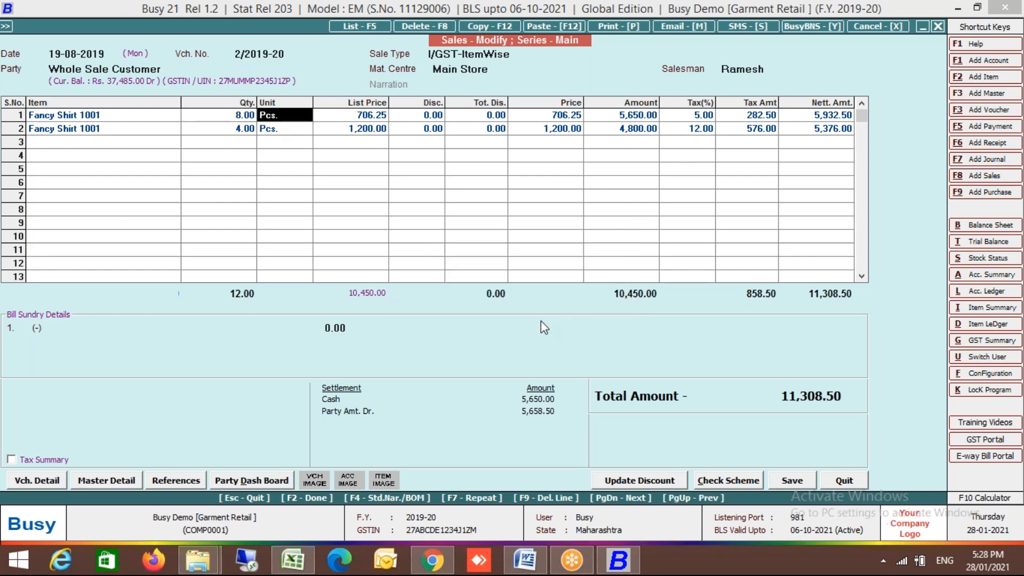
pyautogui.press('Return')
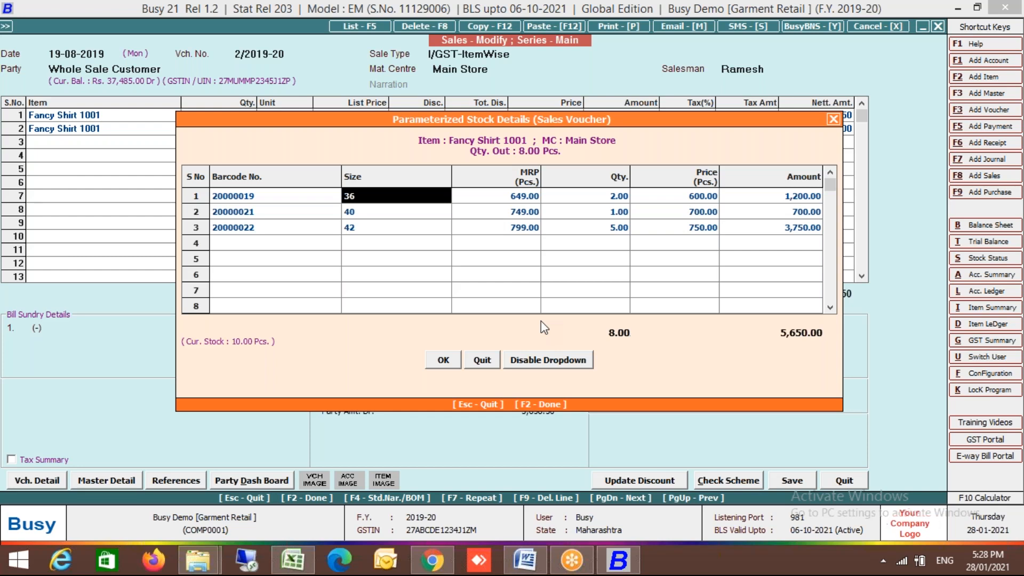
# - Examine the barcode, size, MRP, quantity and price rows in the first Fancy Shirt 1001 line's parameterized stock details
pyautogui.press('Return')
pyautogui.press('Down')
pyautogui.press('Down')
pyautogui.press('Up')
pyautogui.press('Up')
pyautogui.press('Return')
pyautogui.press('Down')
pyautogui.press('Down')
pyautogui.press('Up')
pyautogui.press('Return')
pyautogui.press('Return')
pyautogui.press('Up')
pyautogui.press('Left')
pyautogui.press('Return')
pyautogui.press('Down')
pyautogui.press('Down')
pyautogui.press('Left')
pyautogui.press('Left')
pyautogui.press('Left')
pyautogui.press('Up')
pyautogui.press('Up')
pyautogui.press('Return')
pyautogui.press('Return')
pyautogui.press('Left')
pyautogui.press('Left')
pyautogui.press('Left')
pyautogui.press('Left')
pyautogui.press('Down')
pyautogui.press('Down')
pyautogui.press('Return')
pyautogui.press('Down')
pyautogui.press('Left')
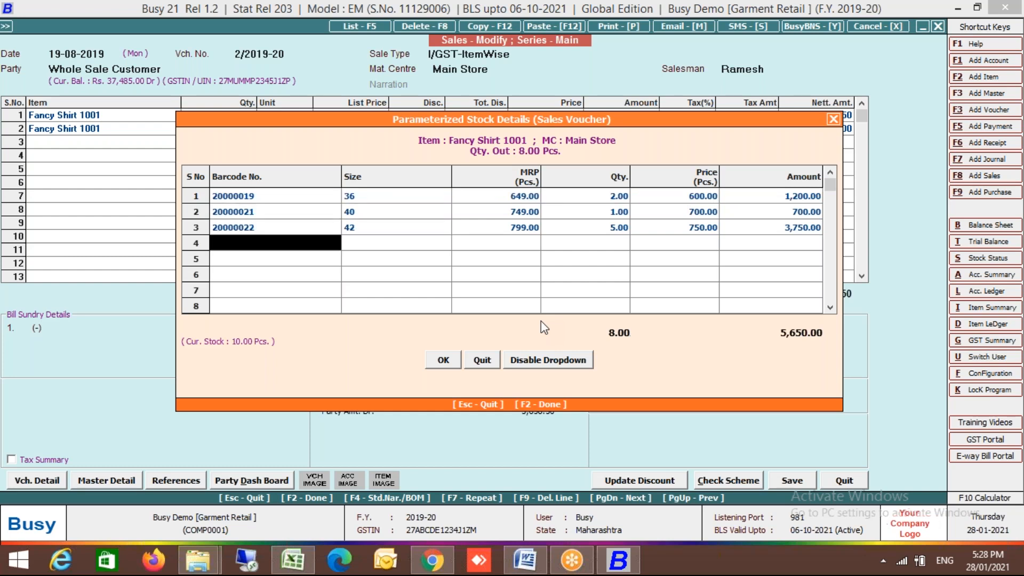
# - Accept the first line's stock details and examine the parameterized stock details of the second Fancy Shirt 1001 line
pyautogui.press('F2')
pyautogui.press('Up')
pyautogui.press('Return')
pyautogui.press('Left')
pyautogui.press('Left')
pyautogui.press('Down')
pyautogui.press('Right')
pyautogui.press('Return')
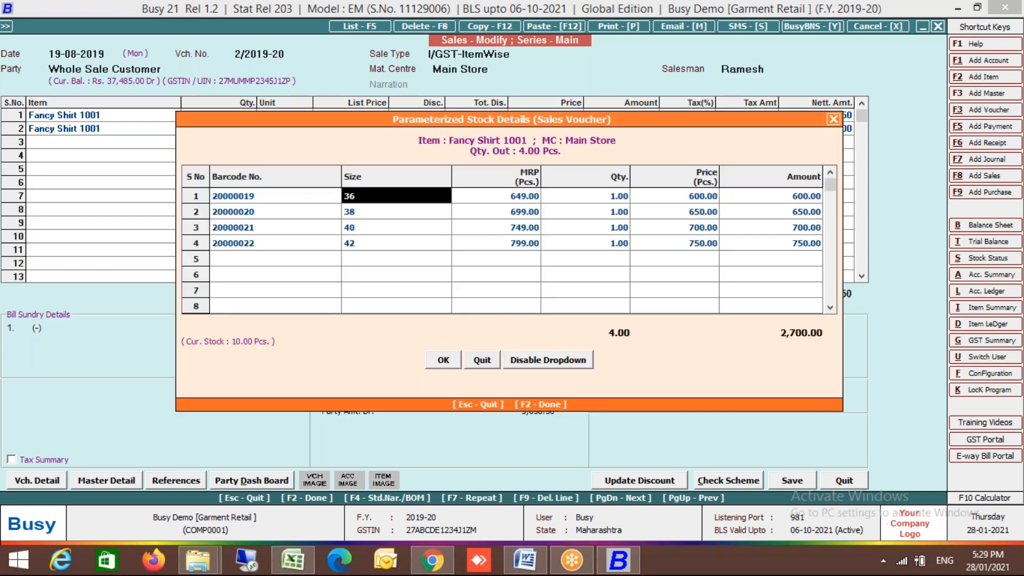
pyautogui.press('Down')
pyautogui.press('Down')
pyautogui.press('Down')
pyautogui.press('Down')
pyautogui.press('Left')
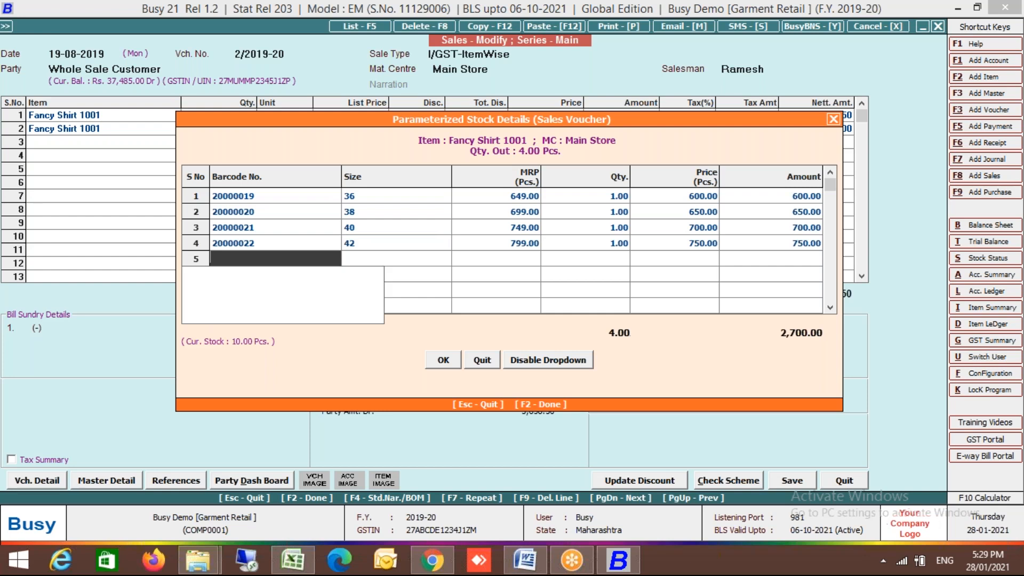
# - Leave the second line's details and reopen the parameterized stock details of the first Fancy Shirt 1001 line
pyautogui.press('Return')
pyautogui.press('Return')
pyautogui.press('Up')
pyautogui.press('Left')
pyautogui.press('Left')
pyautogui.press('Right')
pyautogui.press('Return')
pyautogui.press('Down')
pyautogui.press('Down')
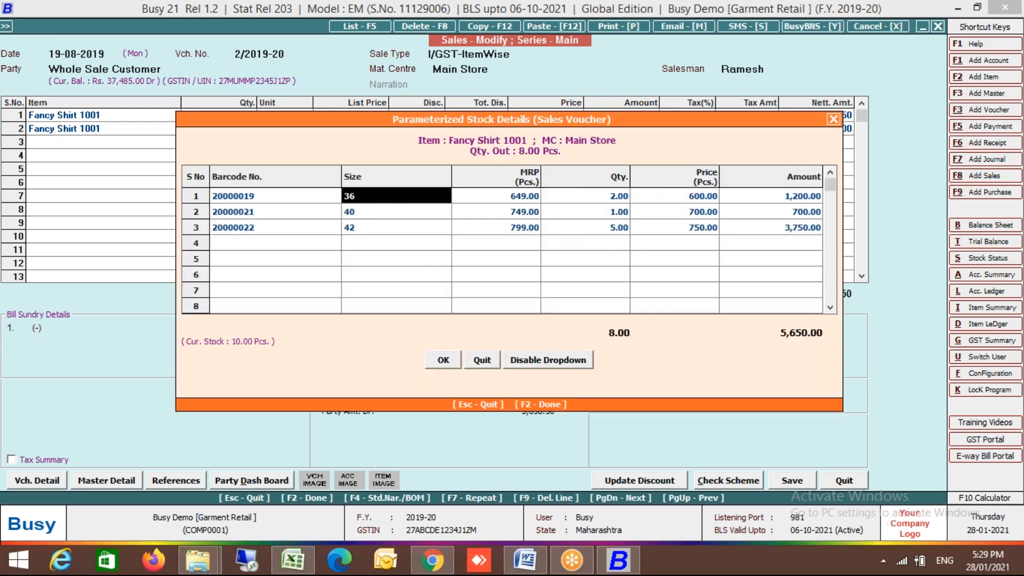
# - Add barcode 20000020, size 38, with quantity 1 as the fourth row of the stock details
pyautogui.press('Left')
pyautogui.press('Down')
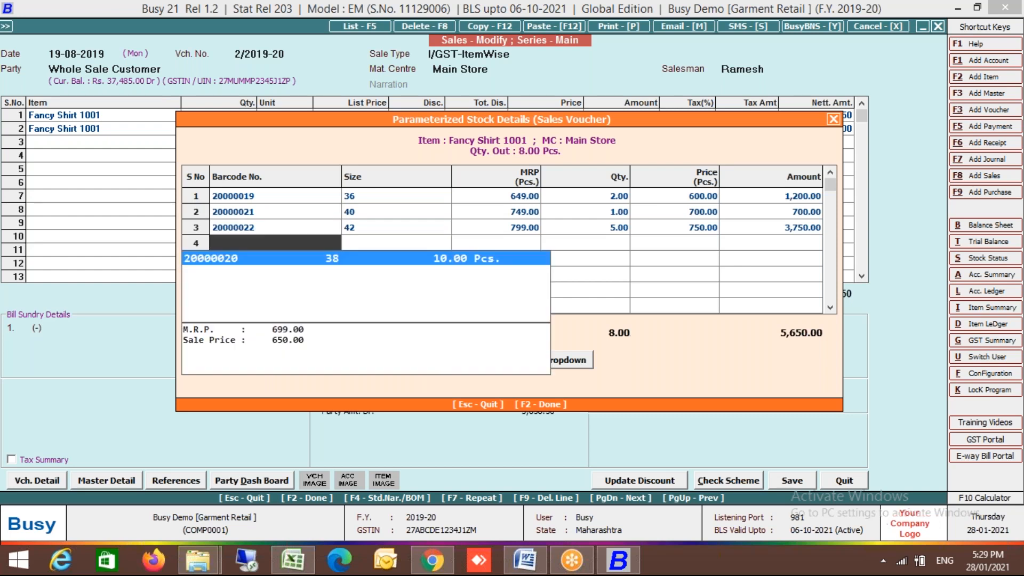
pyautogui.press('Return')
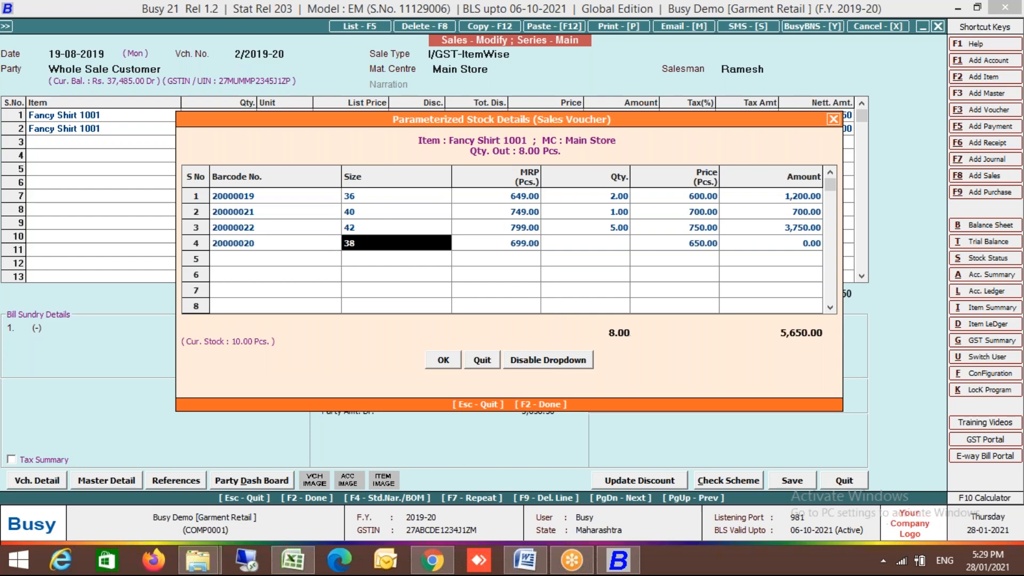
pyautogui.press('Return')
pyautogui.press('Return')
pyautogui.press('Return')
pyautogui.press('Left')
pyautogui.write('1')
pyautogui.press('Return')
pyautogui.press('Return')
pyautogui.press('Return')
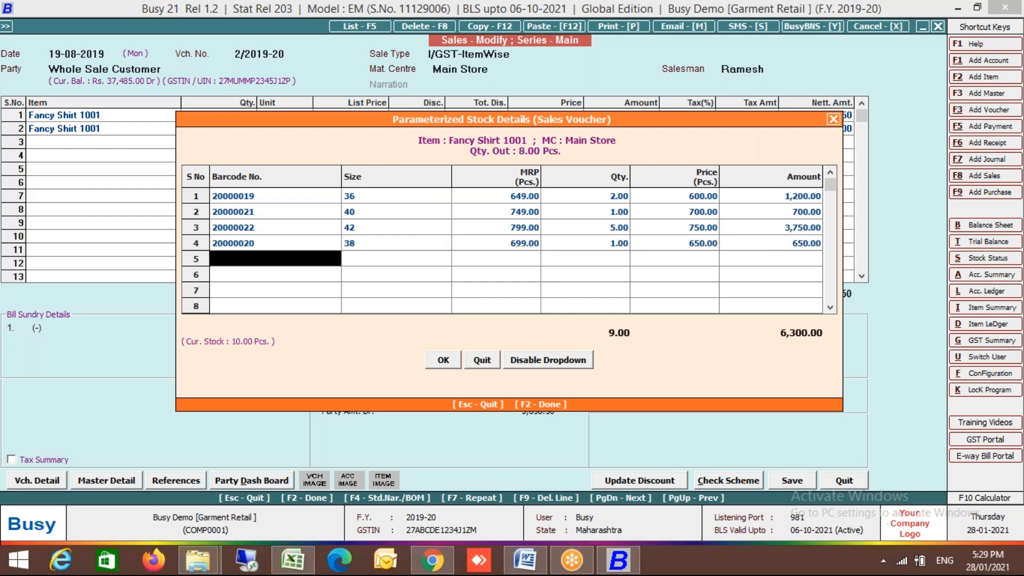
# - Try to accept the stock details and delete the added size 38 row
pyautogui.press('Return')
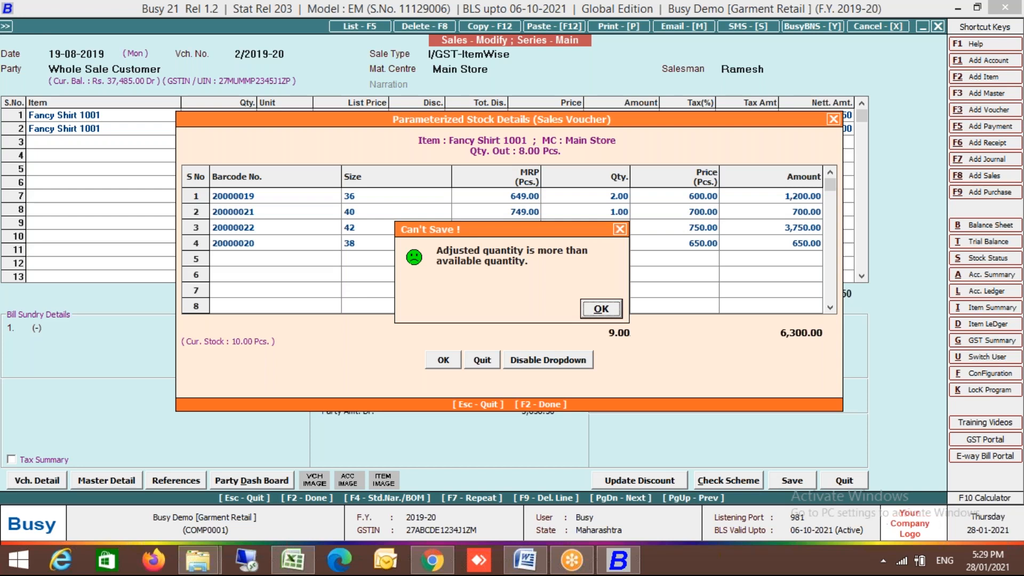
pyautogui.press('Return')
pyautogui.press('Up')
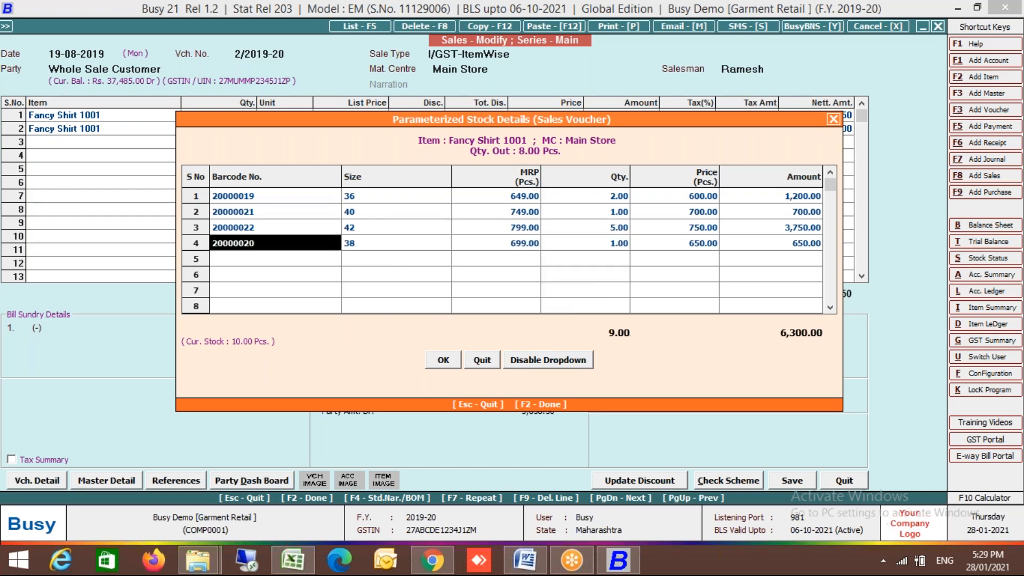
pyautogui.press('F9')
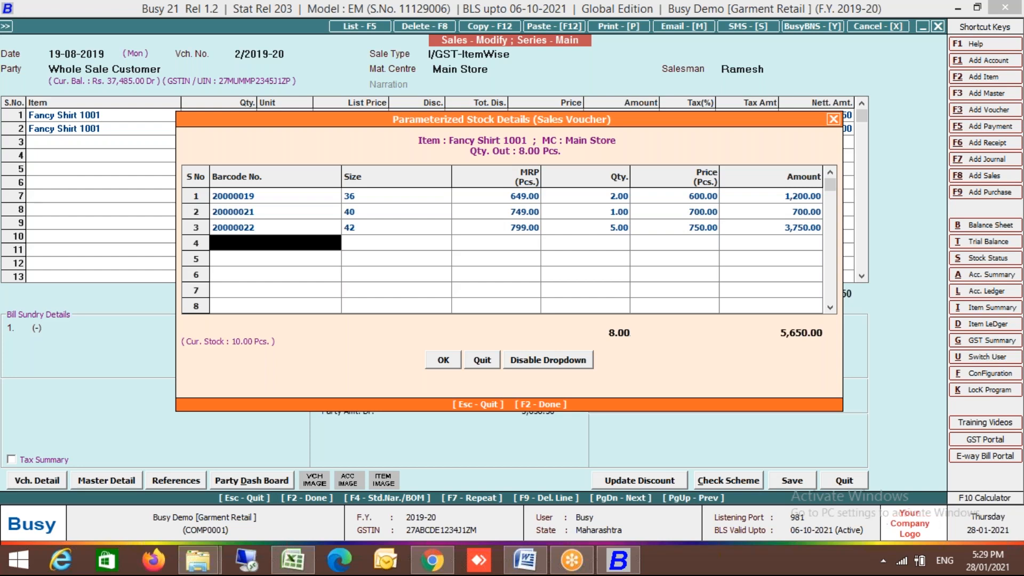
# - Quit voucher 2/2019-20 and open sales voucher 3/2019-20 for modification
pyautogui.press('Escape')
pyautogui.press('Escape')
pyautogui.press('Return')
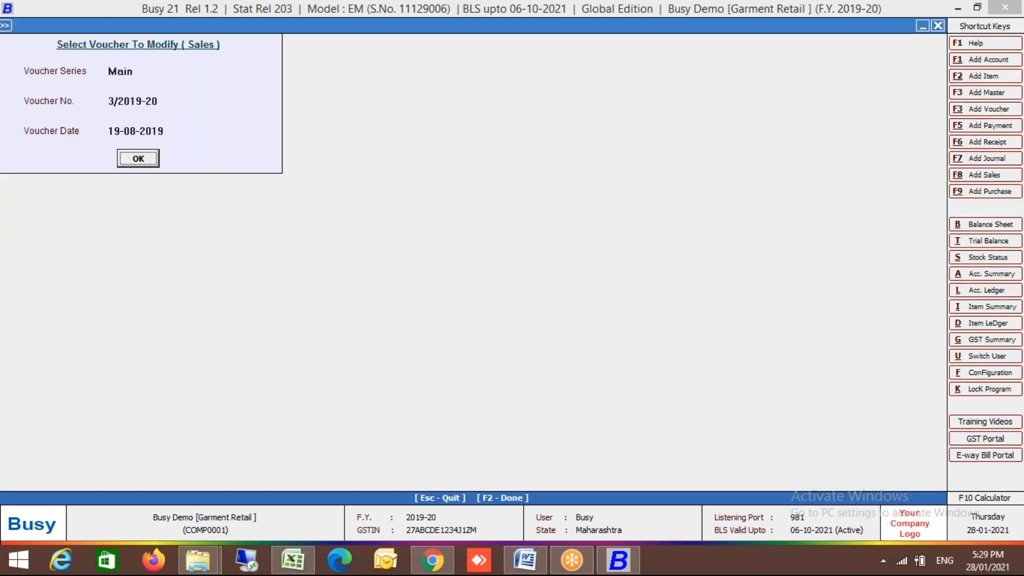
pyautogui.press('Return')
pyautogui.press('Return')
pyautogui.press('Return')
pyautogui.hotkey('alt', 'p')
pyautogui.press('Escape')
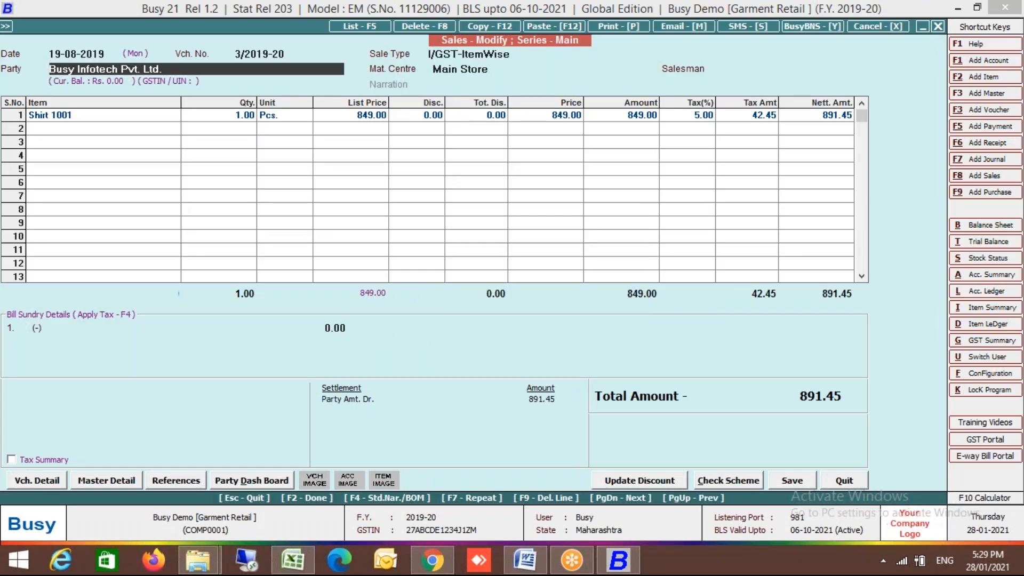
# - Go back to voucher 2/2019-20, preview its invoice, review the size information and exit the voucher, keeping the company open
pyautogui.press('pageup')
pyautogui.hotkey('alt', 'p')
pyautogui.press('Up')
pyautogui.press('Up')
pyautogui.press('Return')
pyautogui.hotkey('alt', 'p')
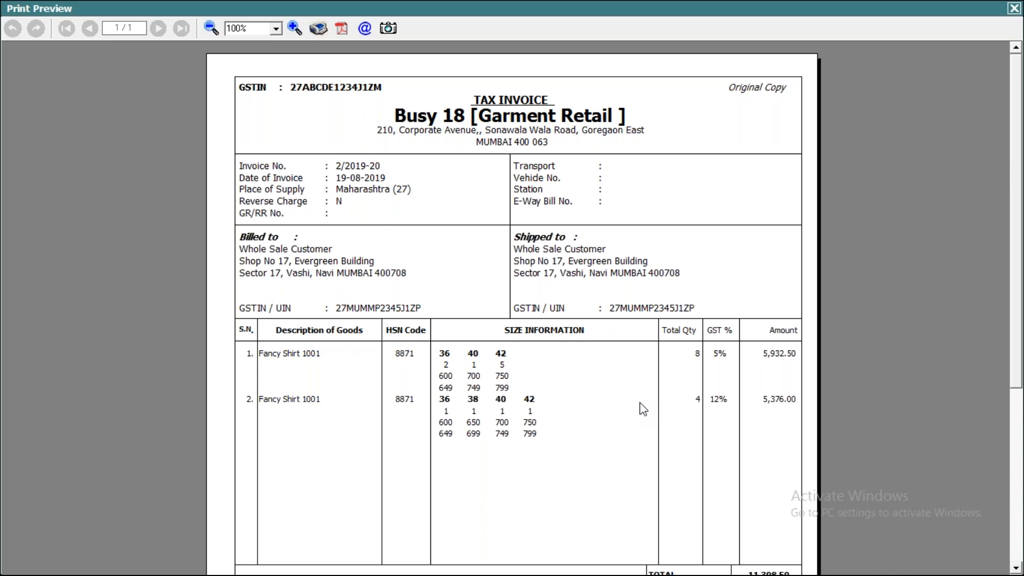
pyautogui.press('Escape')
pyautogui.press('Escape')
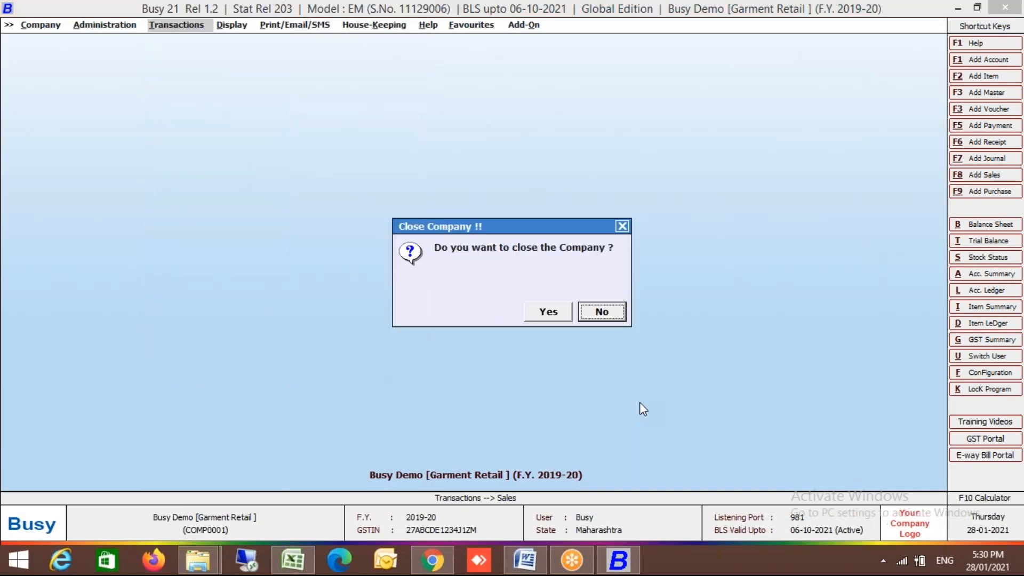
pyautogui.press('Escape')
# - Open the SQL Query Executor from the Query System and load query R0001
pyautogui.press('Right')
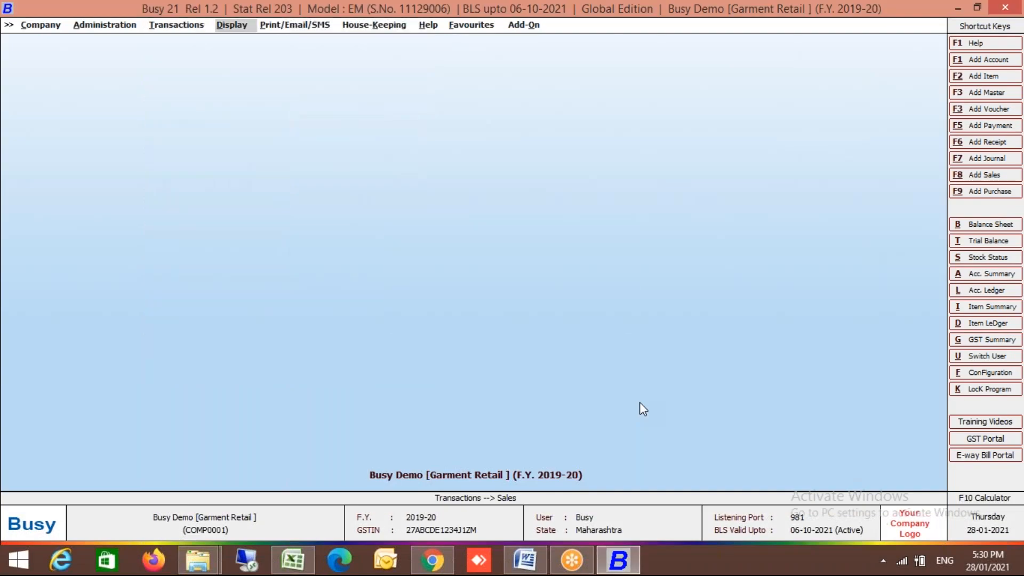
pyautogui.press('Down')
pyautogui.press('Up')
pyautogui.press('Return')
pyautogui.press('Down')
pyautogui.press('Down')
pyautogui.press('Down')
pyautogui.press('Down')
pyautogui.press('Down')
pyautogui.press('Down')
pyautogui.press('Down')
pyautogui.press('Down')
pyautogui.press('Down')
pyautogui.press('Down')
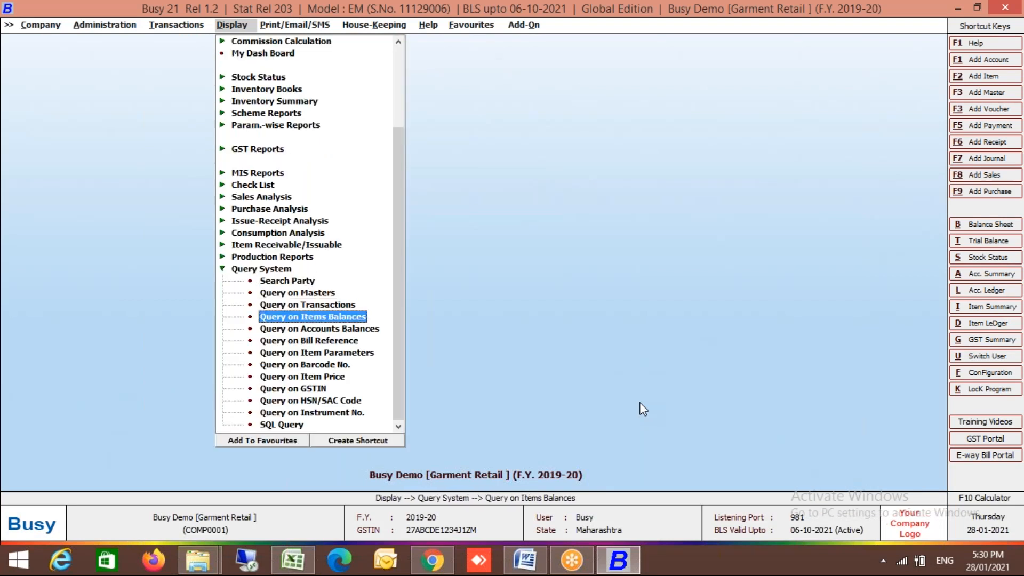
pyautogui.press('Down')
pyautogui.press('Down')
pyautogui.press('Return')
pyautogui.press('Down')
pyautogui.press('Down')
pyautogui.press('Down')
pyautogui.press('Return')
pyautogui.press('Return')
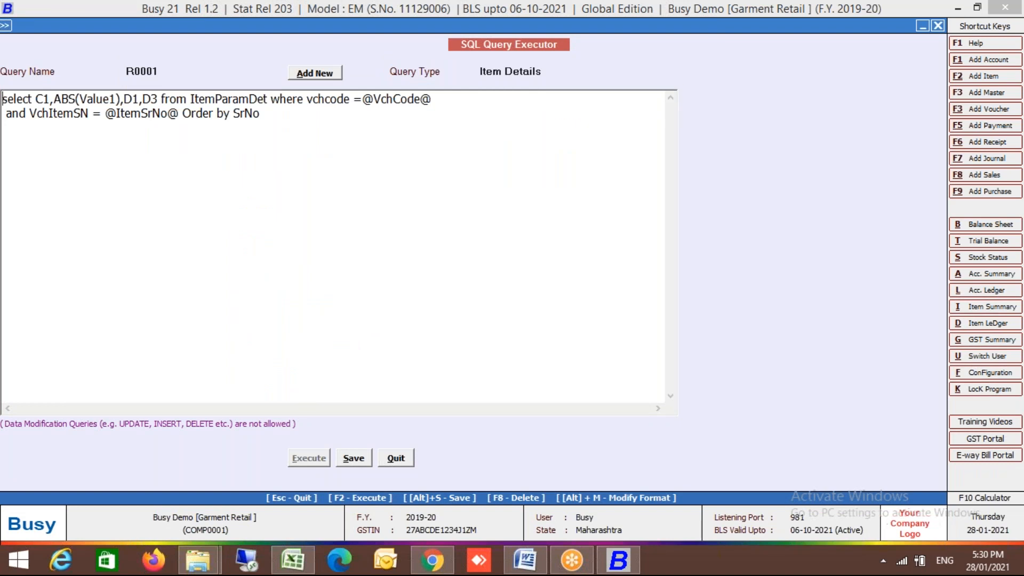
# - Load the Test query, execute it, review the C1, C2, Value1, D1 and D3 columns and close the result
pyautogui.click(145, 69)
pyautogui.press('Down')
pyautogui.press('Return')
pyautogui.press('Return')
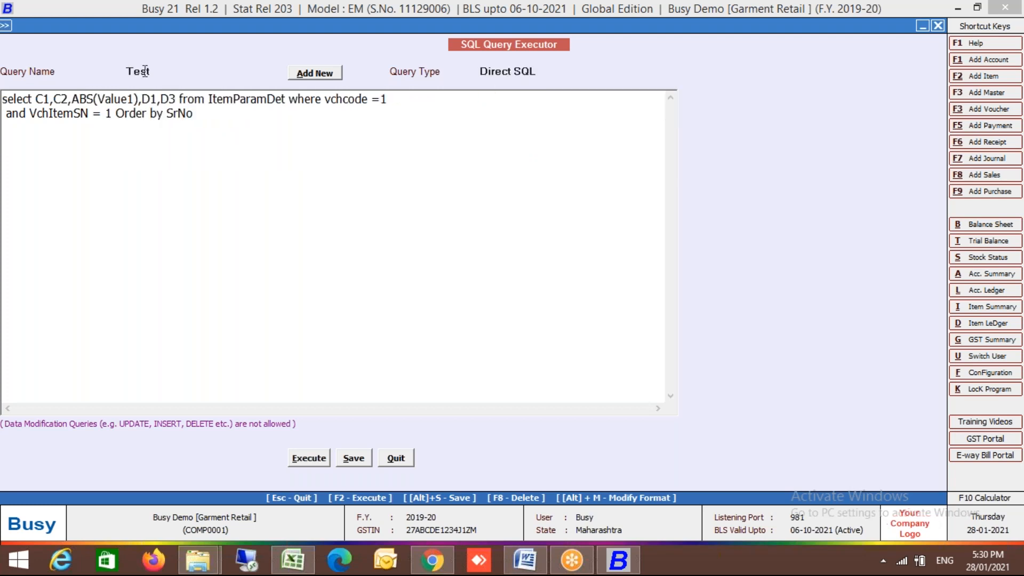
pyautogui.click(304, 461)
pyautogui.press('Return')
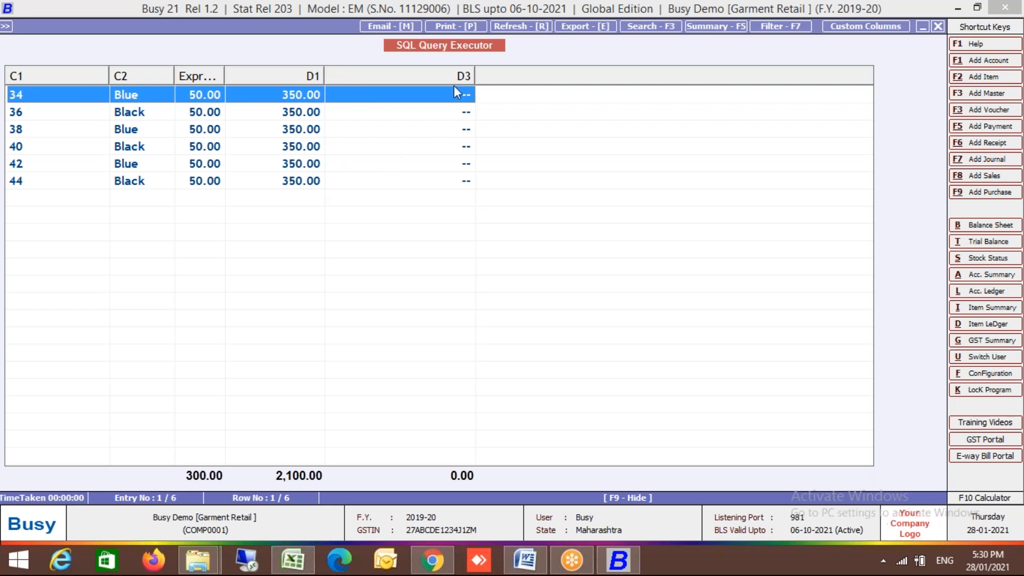
pyautogui.press('Escape')
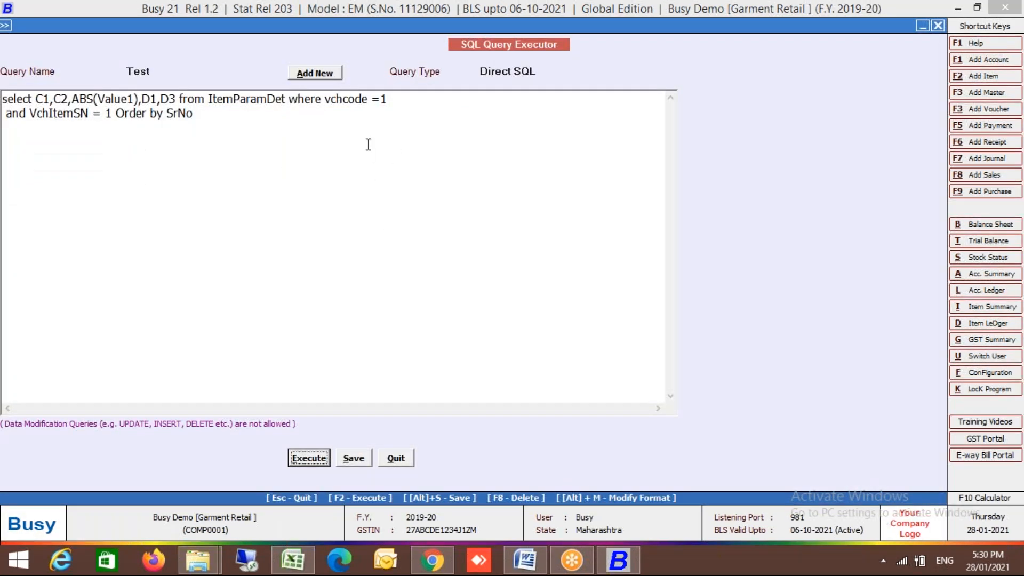
# - Change the Test query's vchcode to 2, save it and execute it
pyautogui.click(395, 100)
pyautogui.press('BackSpace')
pyautogui.write('2')
pyautogui.hotkey('alt', 's')
pyautogui.press('Return')
pyautogui.press('F2')
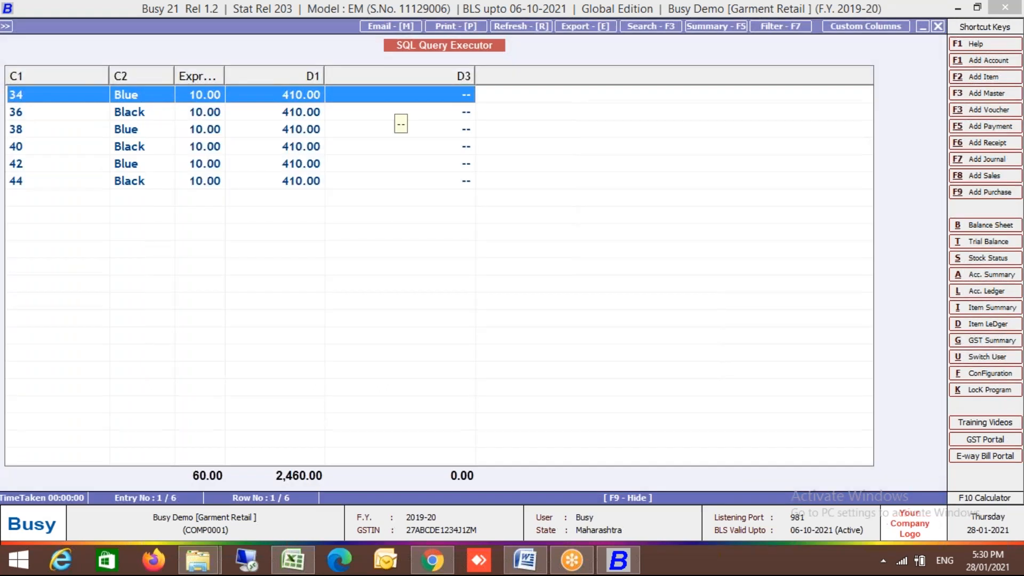
# - Change the query's vchcode to 3, execute it, review the size, quantity and MRP columns and close the query
pyautogui.press('Escape')
pyautogui.press('BackSpace')
pyautogui.write('3')
pyautogui.press('F2')
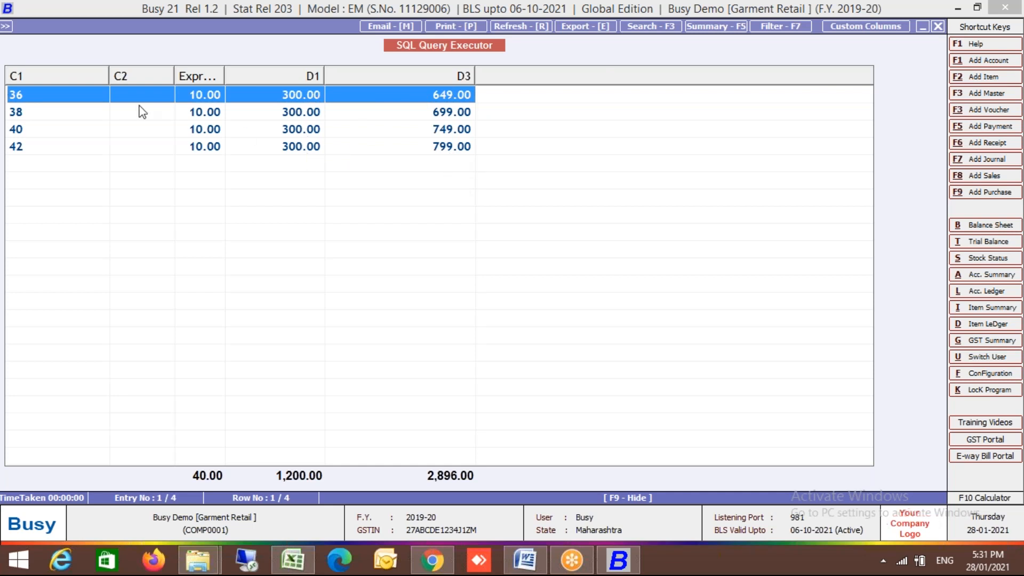
pyautogui.press('Escape')
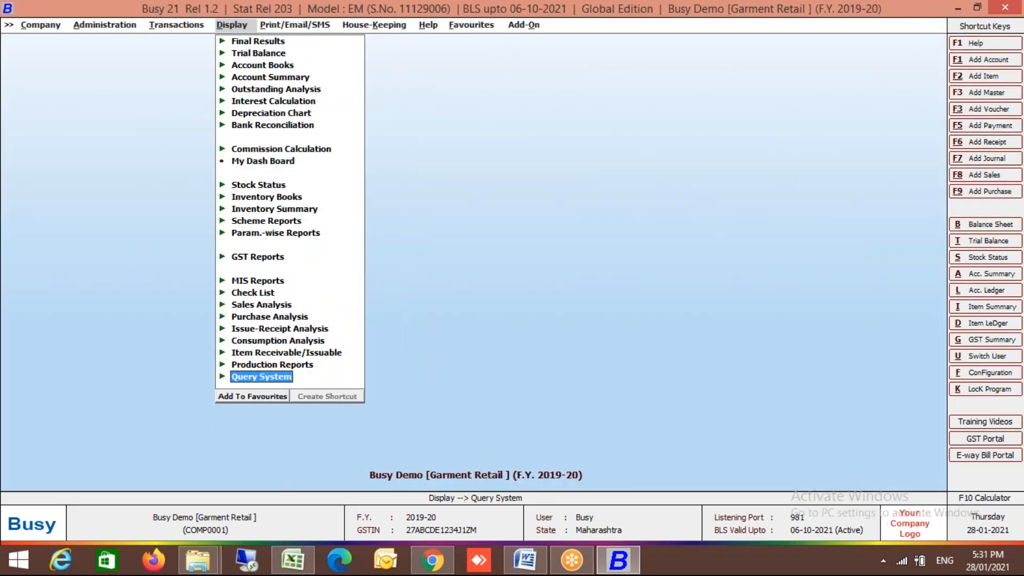
# - Open the advanced document configuration and bring up the body of the .MRP_Wise3 sales invoice format
pyautogui.press('Left')
pyautogui.press('Left')
pyautogui.press('Return')
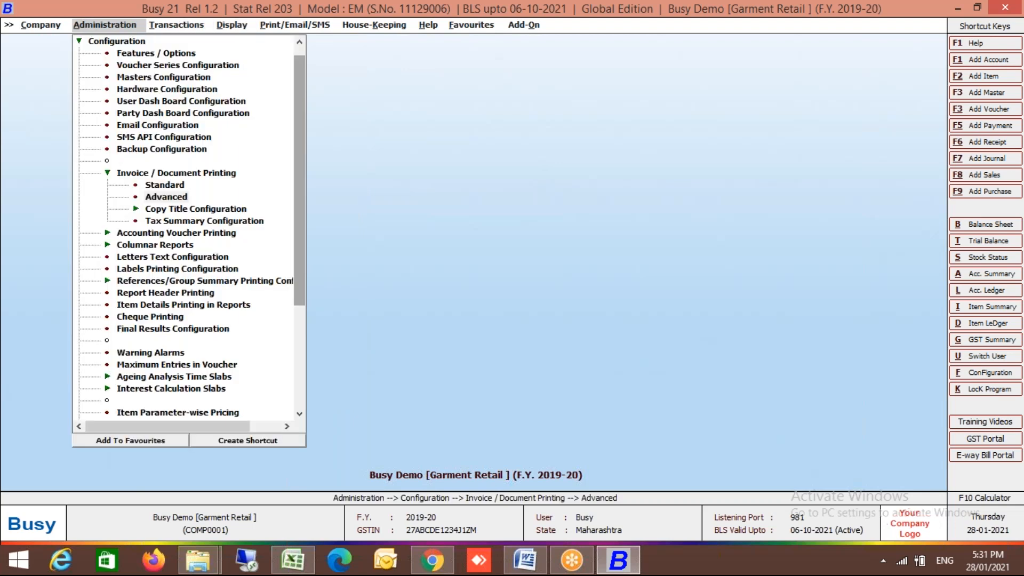
pyautogui.press('Down')
pyautogui.press('Up')
pyautogui.press('Right')
pyautogui.press('Down')
pyautogui.press('Down')
pyautogui.press('Down')
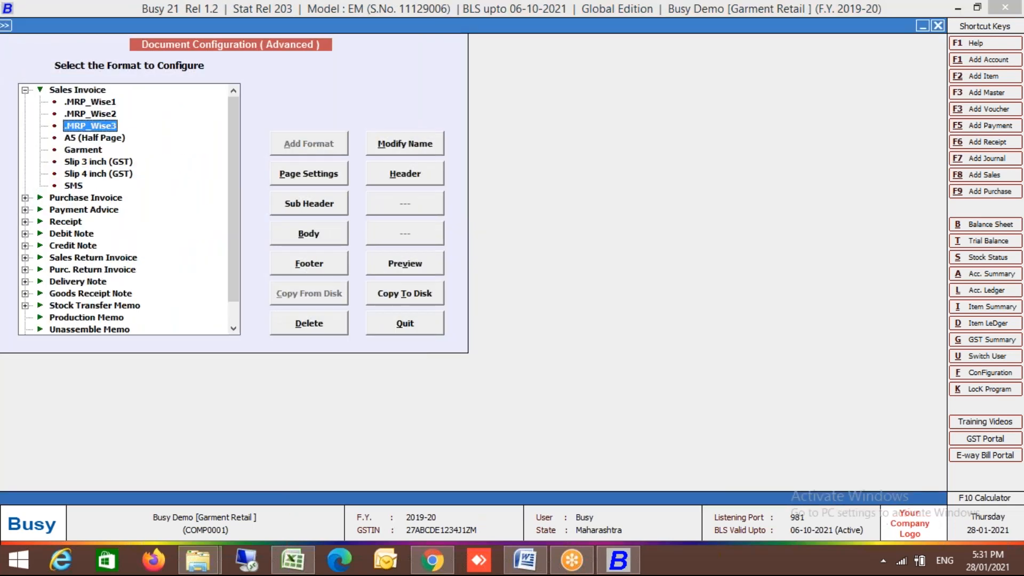
pyautogui.click(318, 232)
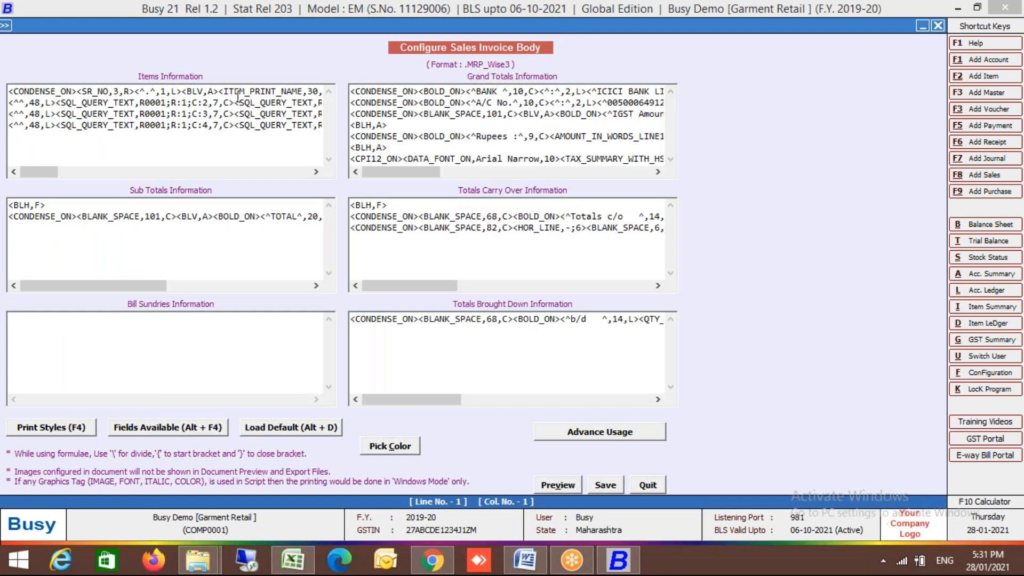
# - Examine the R0001;R:1;C:2 parameters of the first SQL_QUERY_TEXT field in the Items Information script
pyautogui.click(237, 98)
pyautogui.press('Left')
pyautogui.press('Left')
pyautogui.press('Left')
pyautogui.press('Left')
pyautogui.press('Left')
pyautogui.press('Left')
pyautogui.press('Down')
pyautogui.press('Down')
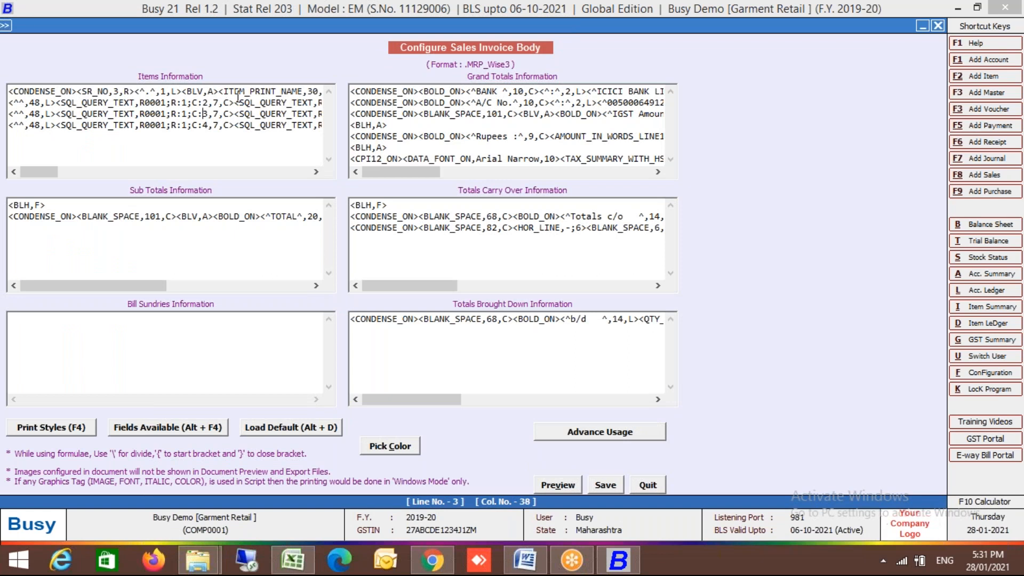
pyautogui.press('Up')
pyautogui.press('Left')
pyautogui.press('Left')
pyautogui.press('Left')
pyautogui.press('Left')
pyautogui.press('Left')
pyautogui.press('Left')
pyautogui.press('Left')
pyautogui.press('Left')
pyautogui.press('Left')
pyautogui.press('Left')
pyautogui.press('Left')
pyautogui.hotkey('shift', 'Right')
pyautogui.hotkey('shift', 'Right')
pyautogui.hotkey('shift', 'Right')
pyautogui.hotkey('shift', 'Right')
pyautogui.hotkey('shift', 'Right')
pyautogui.hotkey('shift', 'Right')
pyautogui.hotkey('shift', 'Right')
pyautogui.hotkey('shift', 'Right')
pyautogui.hotkey('shift', 'Right')
pyautogui.hotkey('shift', 'Right')
pyautogui.hotkey('shift', 'Right')
pyautogui.hotkey('shift', 'Right')
pyautogui.hotkey('shift', 'Right')
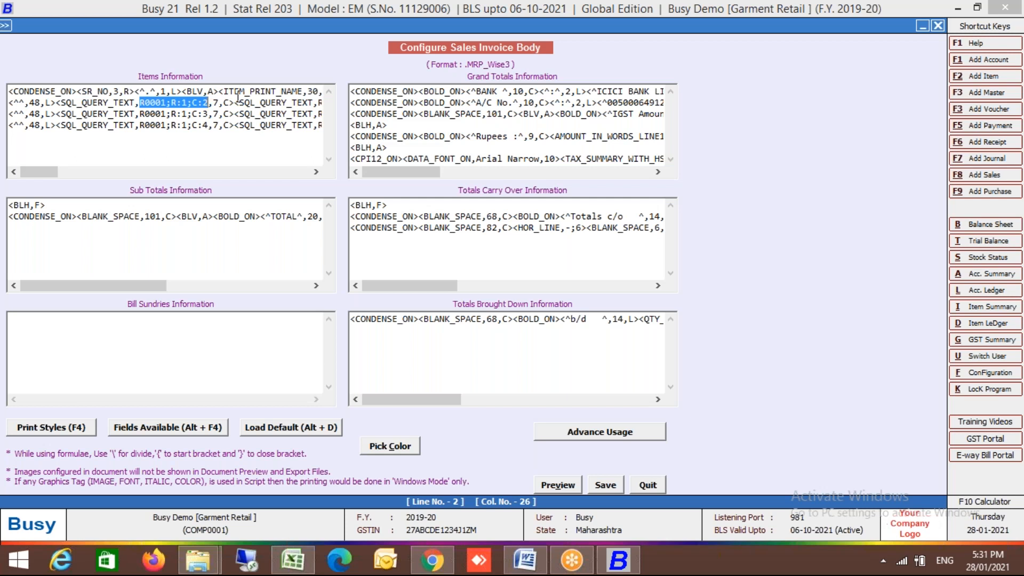
# - Close the sales invoice body configuration and load the saved Test query in the SQL query executor
pyautogui.press('Escape')
pyautogui.press('Return')
pyautogui.press('Right')
pyautogui.press('Right')
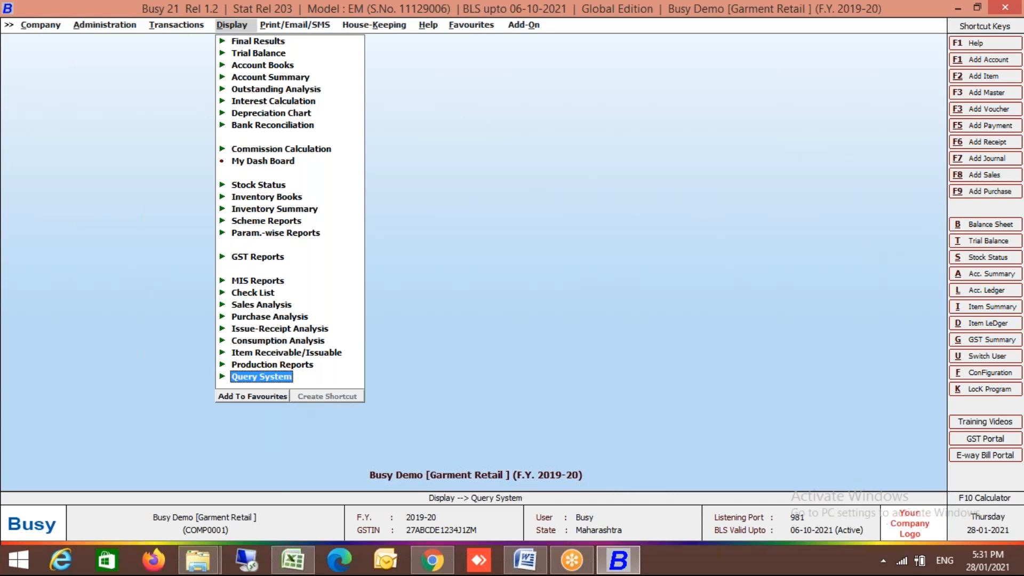
pyautogui.press('Right')
pyautogui.press('Down')
pyautogui.press('Down')
pyautogui.press('Down')
pyautogui.press('Down')
pyautogui.press('Down')
pyautogui.press('Down')
pyautogui.press('Down')
pyautogui.press('Down')
pyautogui.press('Down')
pyautogui.press('Down')
pyautogui.press('Down')
pyautogui.press('Down')
pyautogui.press('Down')
pyautogui.press('Return')
pyautogui.press('Down')
pyautogui.press('Down')
pyautogui.press('Down')
pyautogui.press('Down')
pyautogui.press('Return')
pyautogui.press('Return')
# - Replace the Test query's text with ItemParamDet, execute it and close the result
pyautogui.hotkey('shift', 'Down')
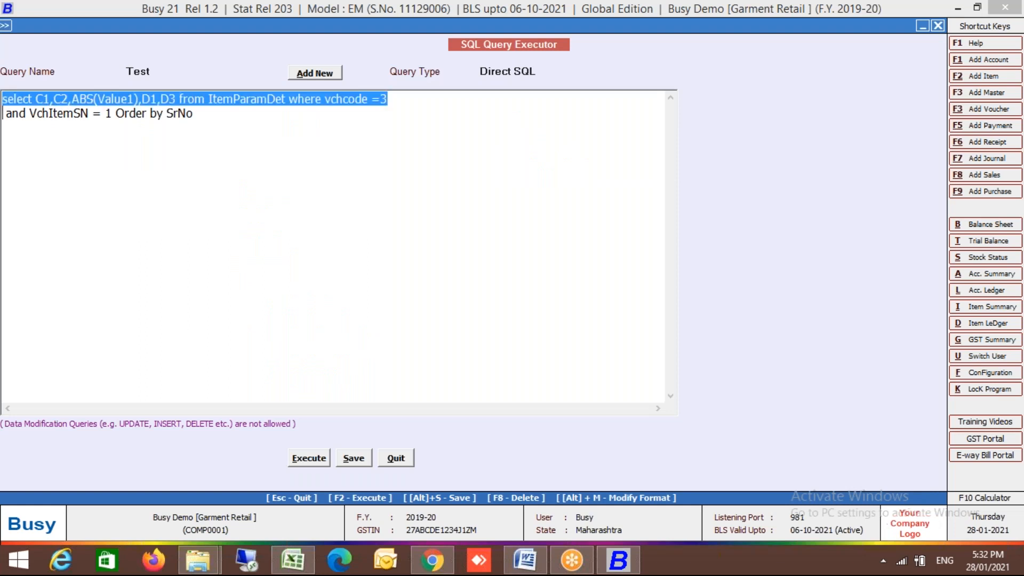
pyautogui.hotkey('shift', 'Down')
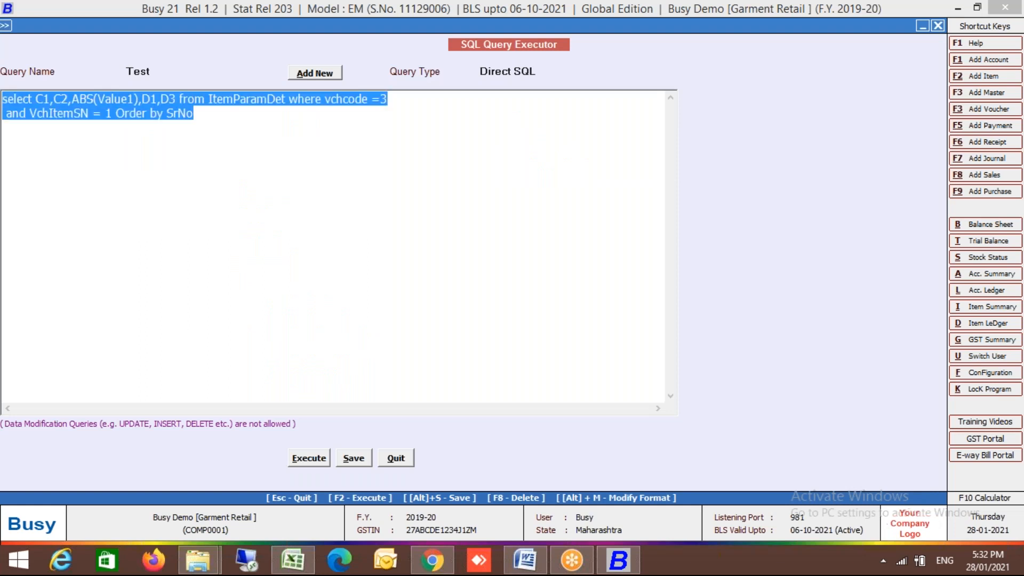
pyautogui.press('Delete')
pyautogui.write('Select')
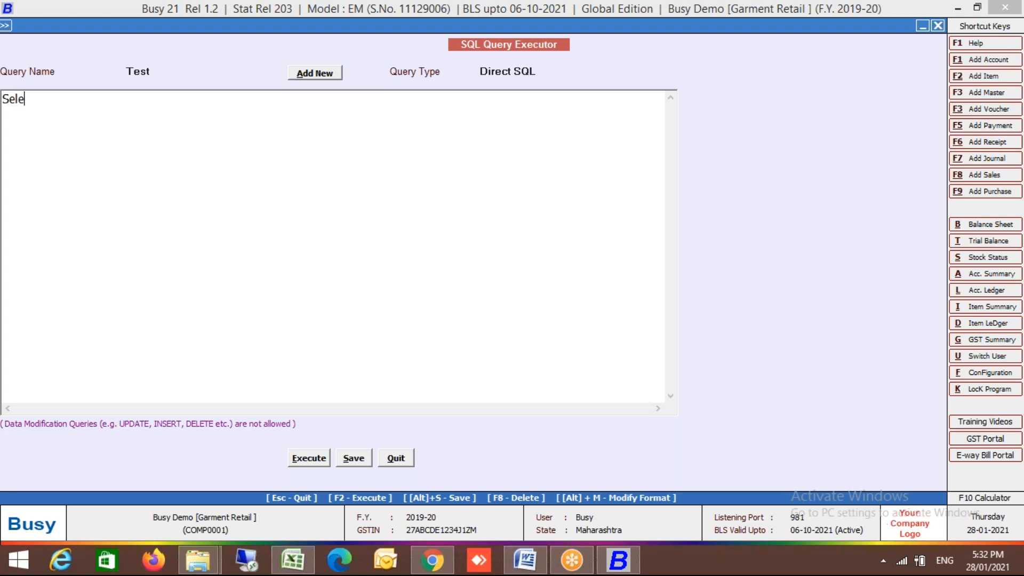
pyautogui.press('BackSpace')
pyautogui.press('BackSpace')
pyautogui.press('BackSpace')
pyautogui.press('BackSpace')
pyautogui.press('BackSpace')
pyautogui.press('BackSpace')
pyautogui.write('ItemParamDet')
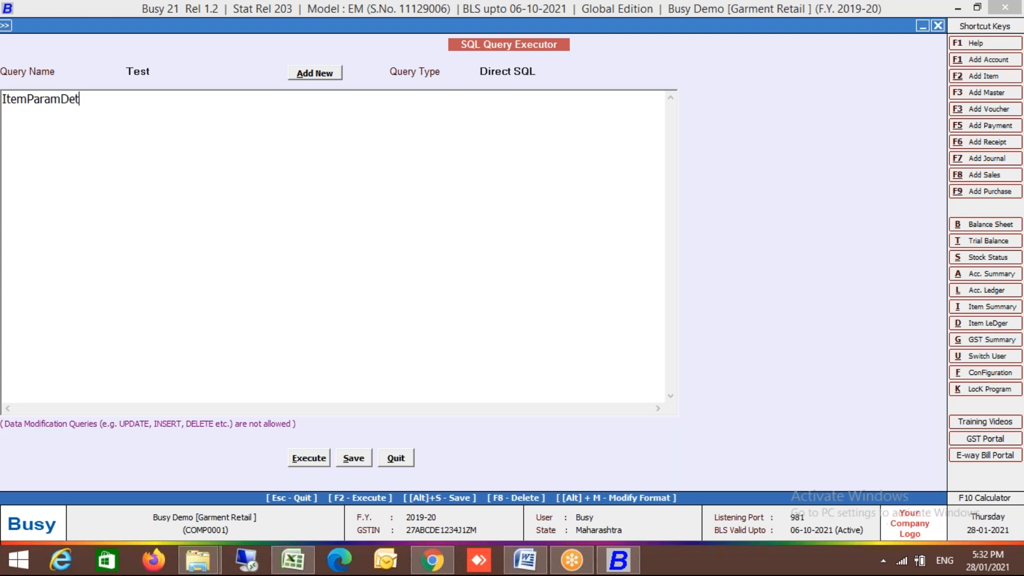
pyautogui.press('F2')
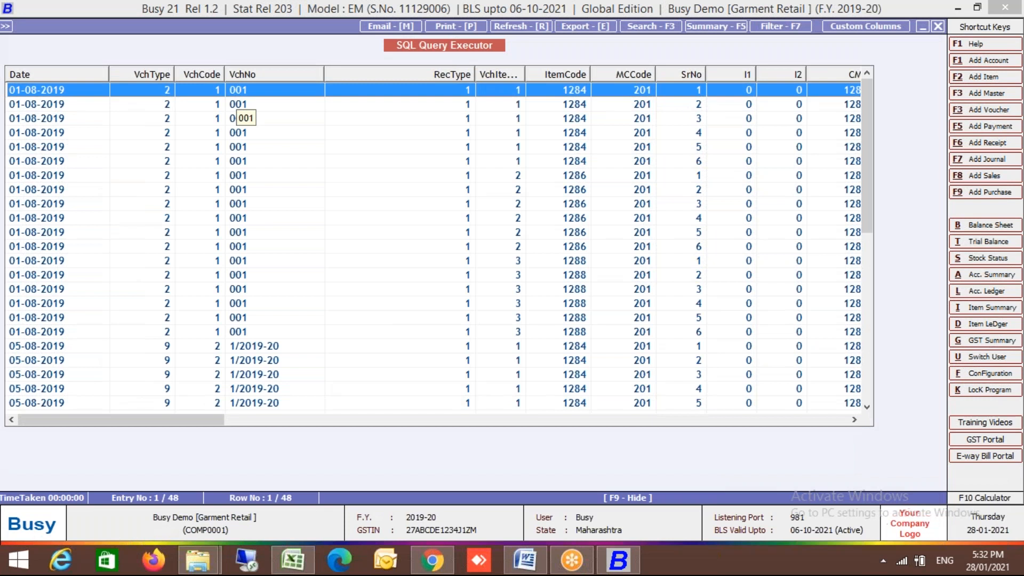
pyautogui.press('Escape')
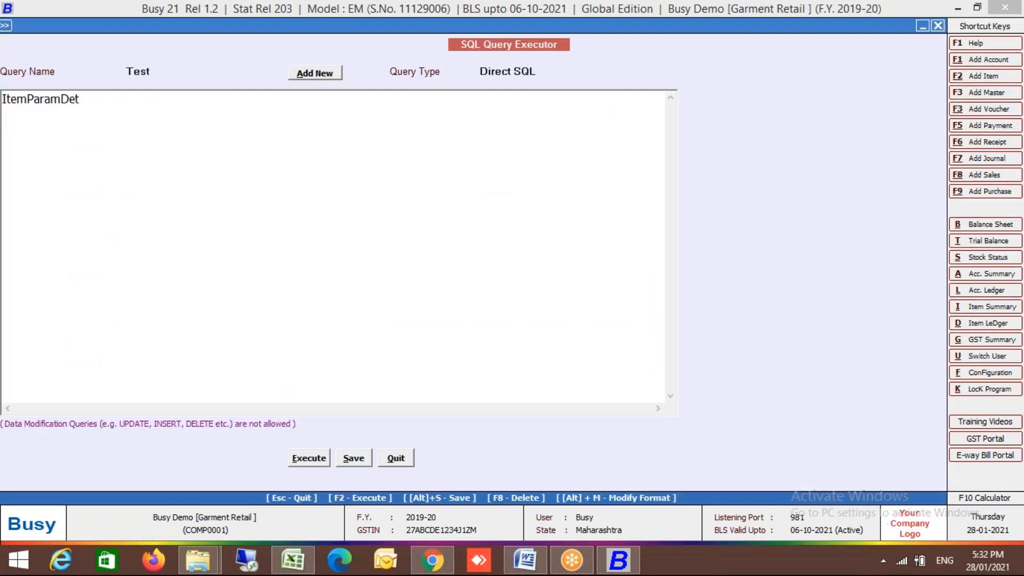
# - Complete the query as Select * from ItemParamDet, save and execute it, and review the C1 and C2 columns
pyautogui.write('Select ')
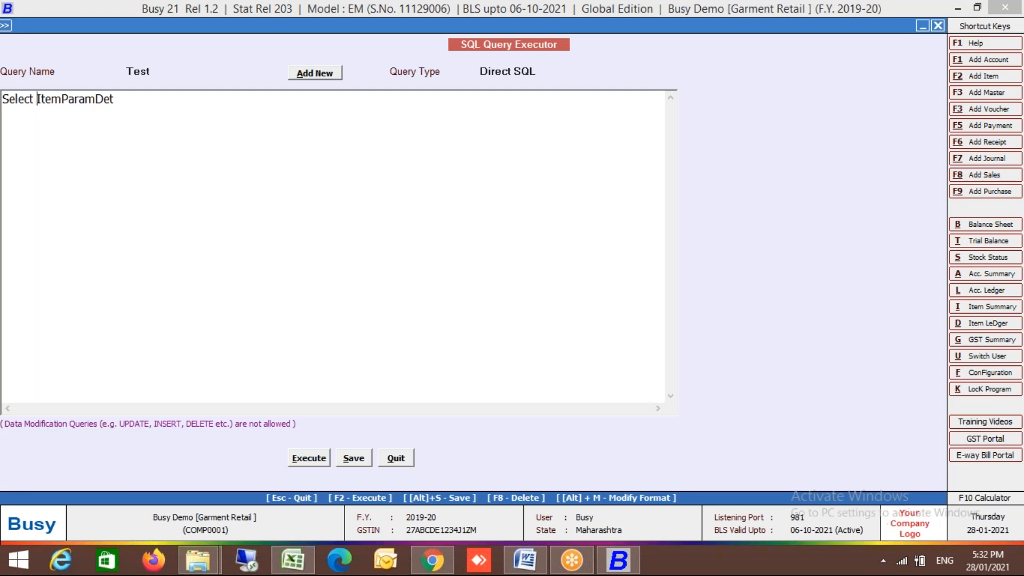
pyautogui.write('* from')
pyautogui.hotkey('alt', 's')
pyautogui.press('Return')
pyautogui.press('F2')
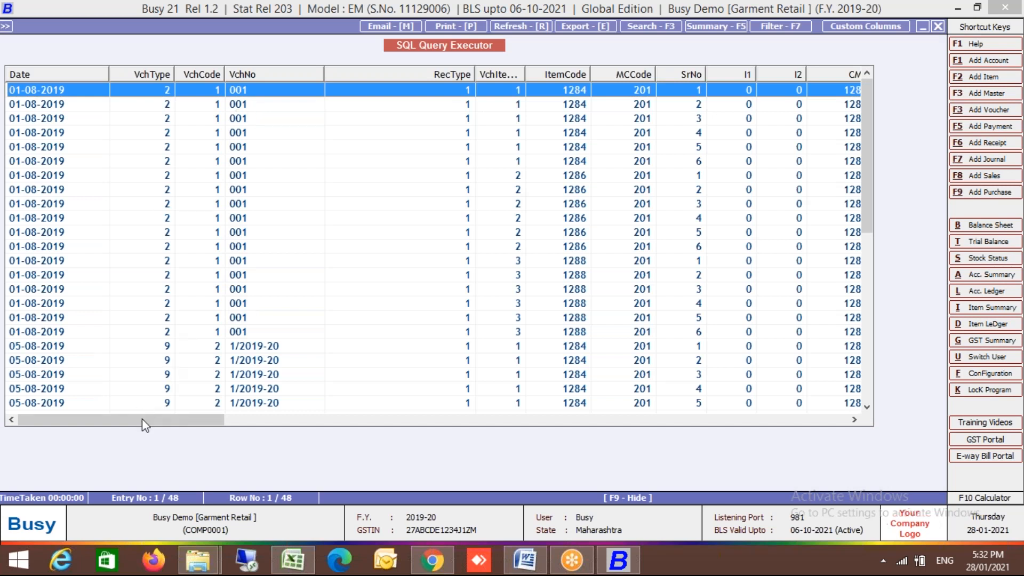
pyautogui.moveTo(155, 426); pyautogui.dragTo(291, 426)
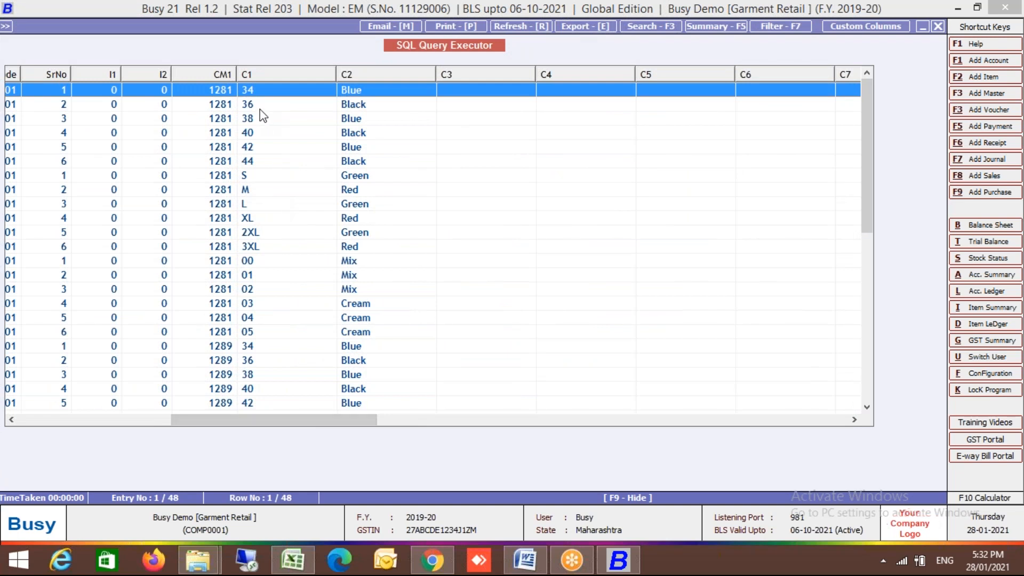
pyautogui.press('Escape')
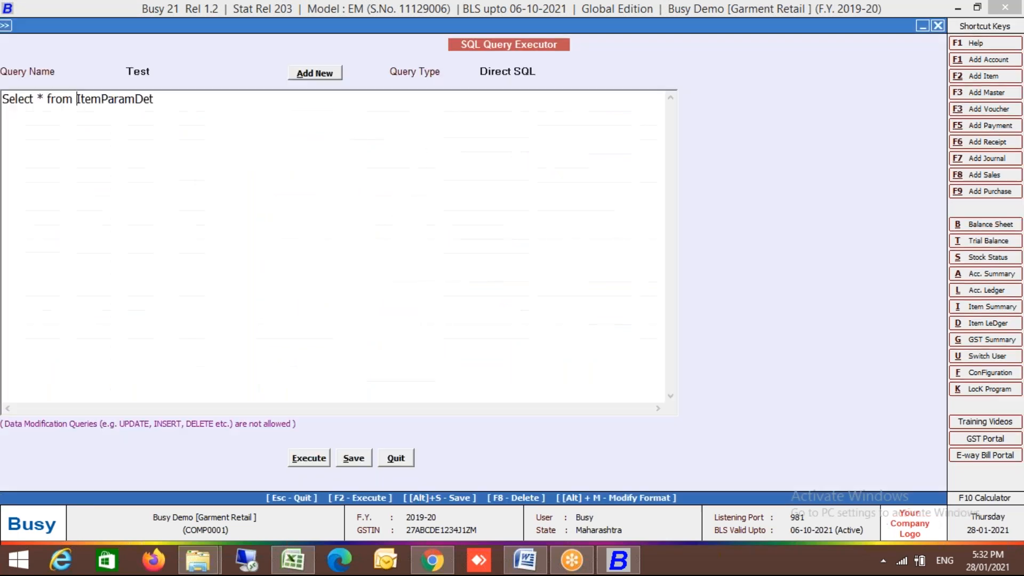
# - Add c1,c2, before the asterisk in the Test query, save and execute it, and close the result
pyautogui.press('Right')
pyautogui.press('Right')
pyautogui.press('Right')
pyautogui.press('Right')
pyautogui.press('Right')
pyautogui.press('Right')
pyautogui.press('Right')
pyautogui.write('c1,c2')
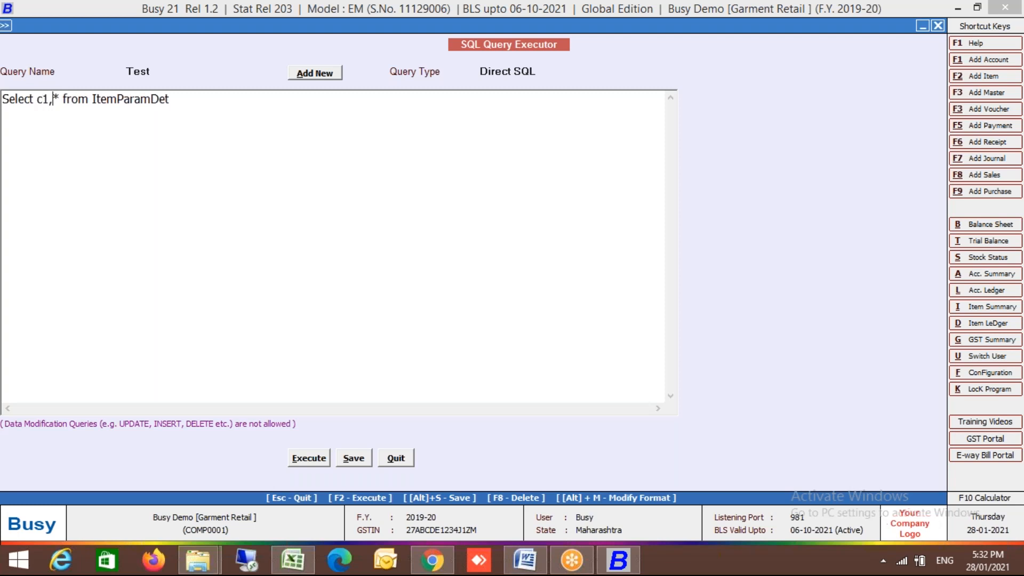
pyautogui.write(',')
pyautogui.hotkey('alt', 's')
pyautogui.press('Return')
pyautogui.press('F2')
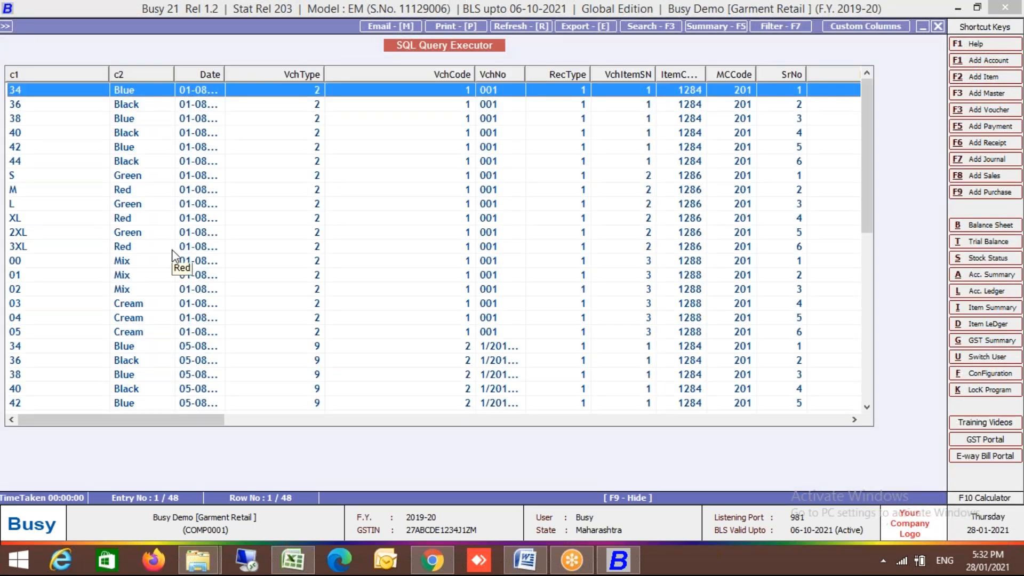
pyautogui.press('Escape')
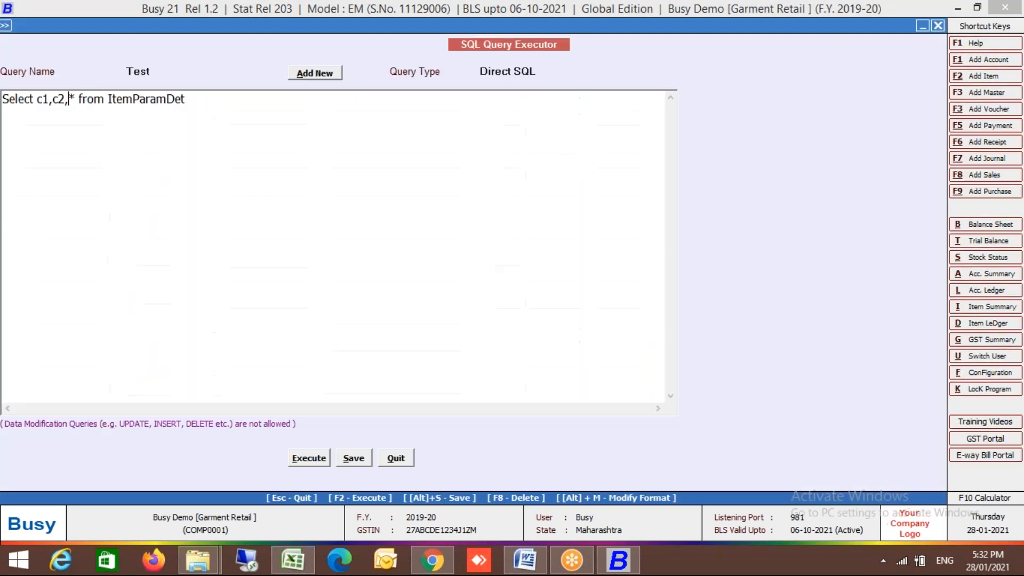
# - Open the Whole Sale Customer sales voucher dated 19-08-2019, look up its Vchcode in the voucher history and close the voucher
pyautogui.press('Escape')
pyautogui.press('Left')
pyautogui.press('Right')
pyautogui.press('Down')
pyautogui.press('Return')
pyautogui.press('Return')
pyautogui.press('Return')
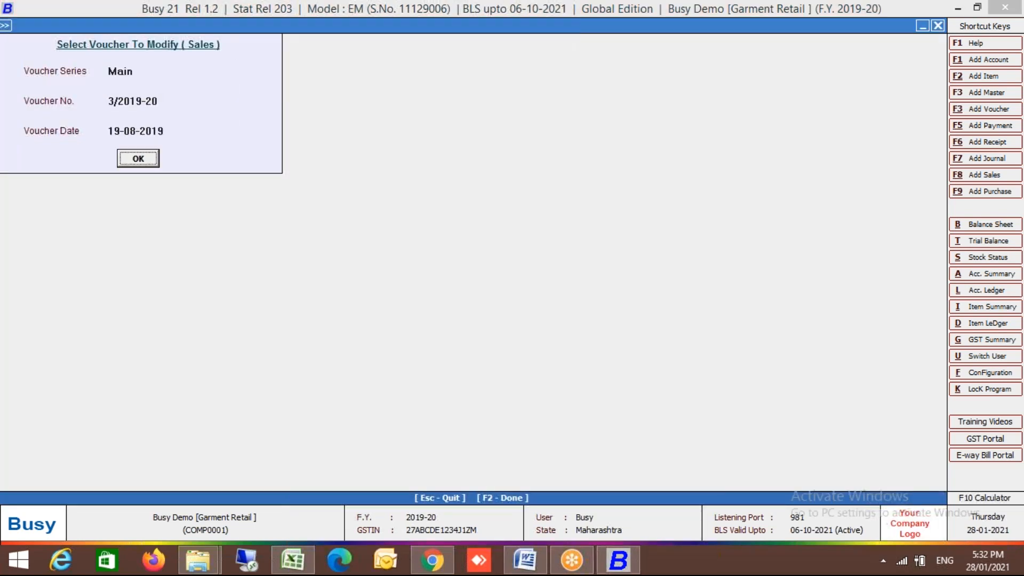
pyautogui.press('Return')
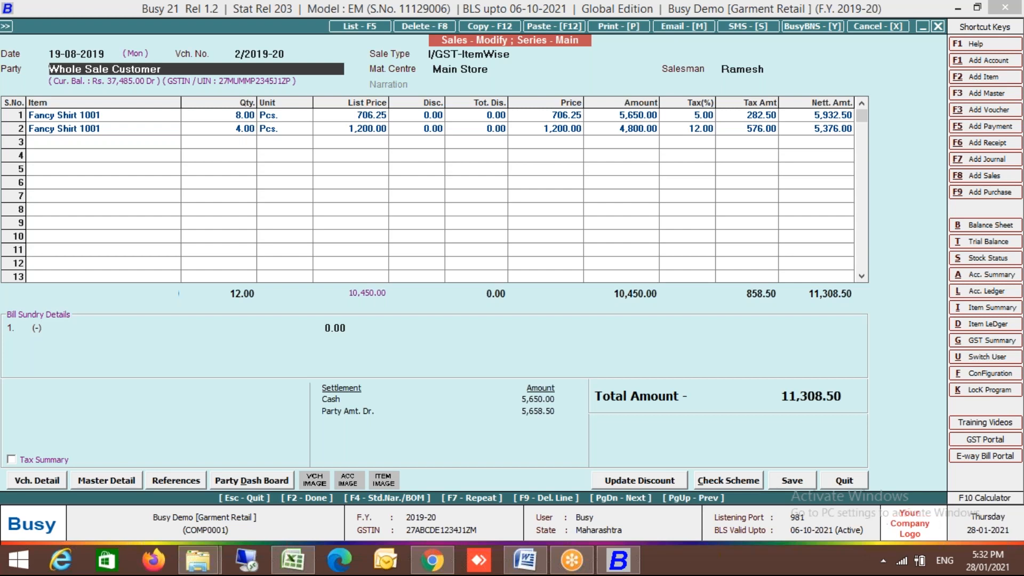
pyautogui.hotkey('ctrl', 'h')
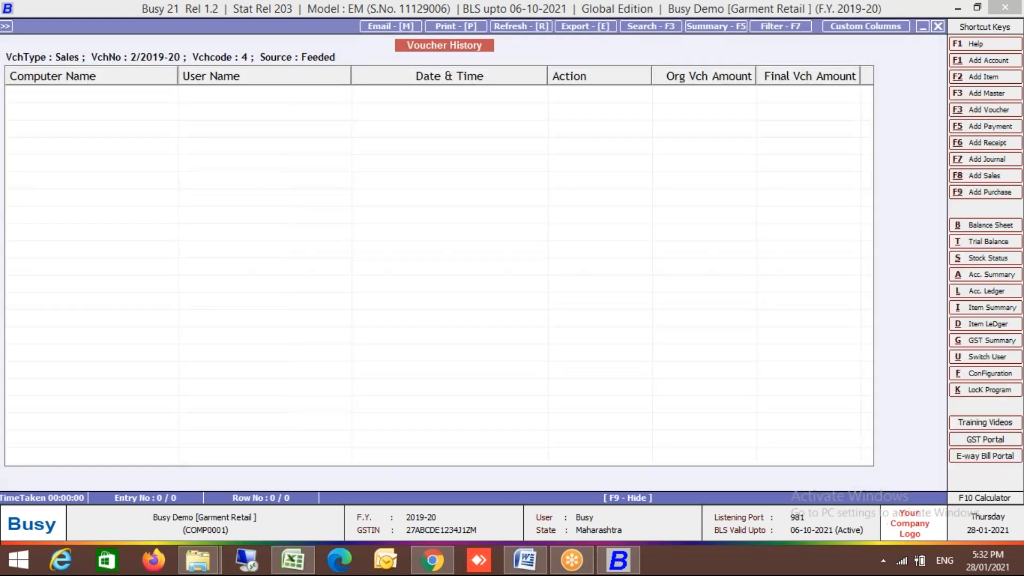
pyautogui.press('Escape')
pyautogui.press('Escape')
pyautogui.press('Return')
pyautogui.press('Escape')
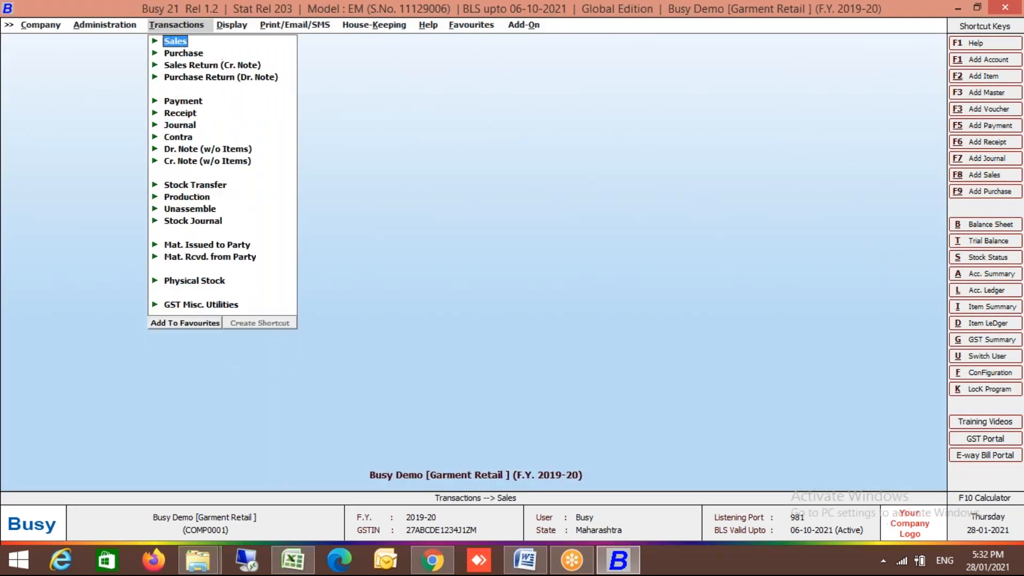
# - Reopen the SQL query executor from the query system and load the Test query for editing
pyautogui.press('Right')
pyautogui.press('Up')
pyautogui.press('Return')
pyautogui.press('Down')
pyautogui.press('Down')
pyautogui.press('Down')
pyautogui.press('Down')
pyautogui.press('Down')
pyautogui.press('Down')
pyautogui.press('Down')
pyautogui.press('Down')
pyautogui.press('Down')
pyautogui.press('Down')
pyautogui.press('Down')
pyautogui.press('Down')
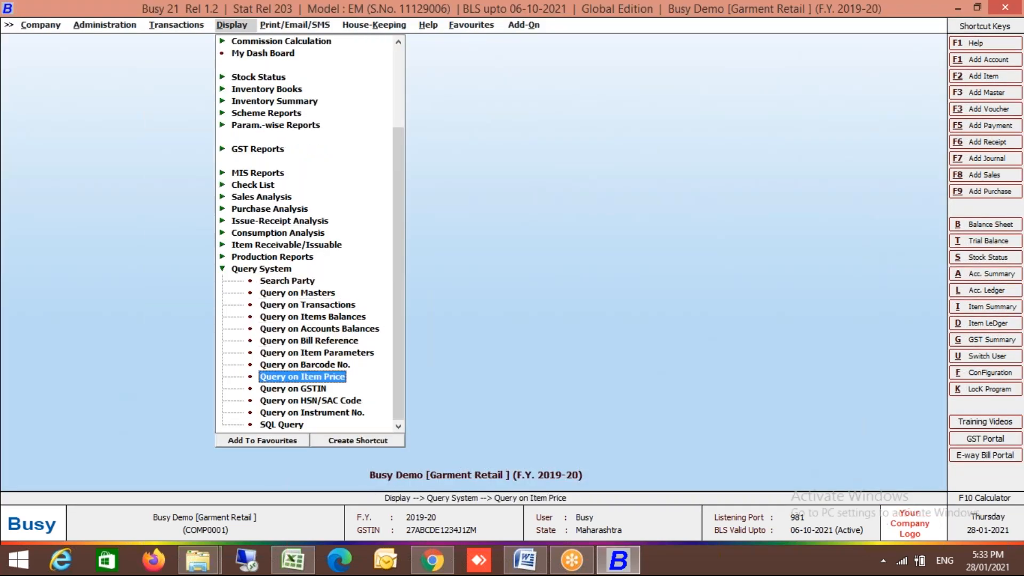
pyautogui.press('Return')
pyautogui.press('Down')
pyautogui.press('Down')
pyautogui.press('Down')
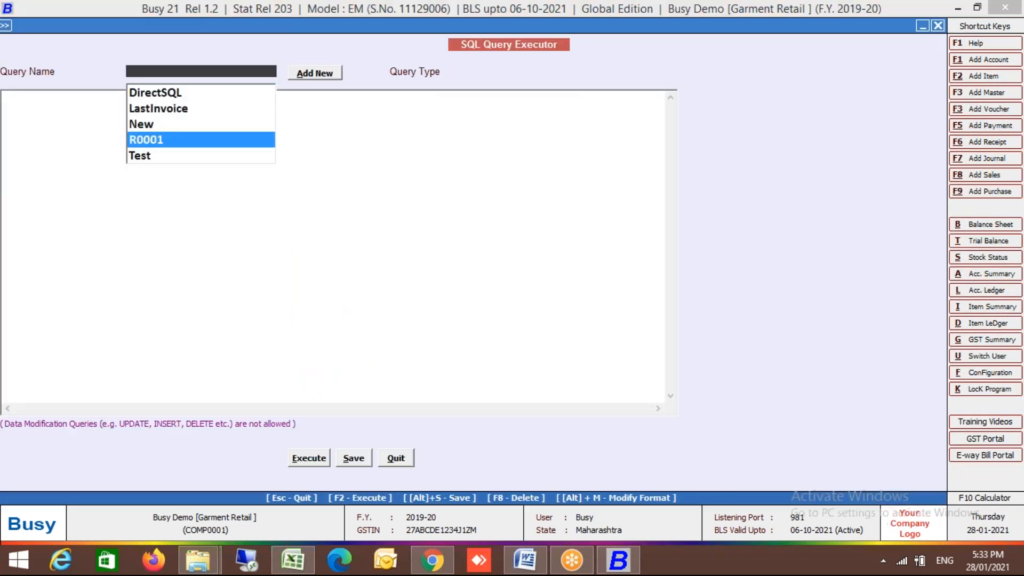
pyautogui.press('Down')
pyautogui.press('Return')
pyautogui.press('Return')
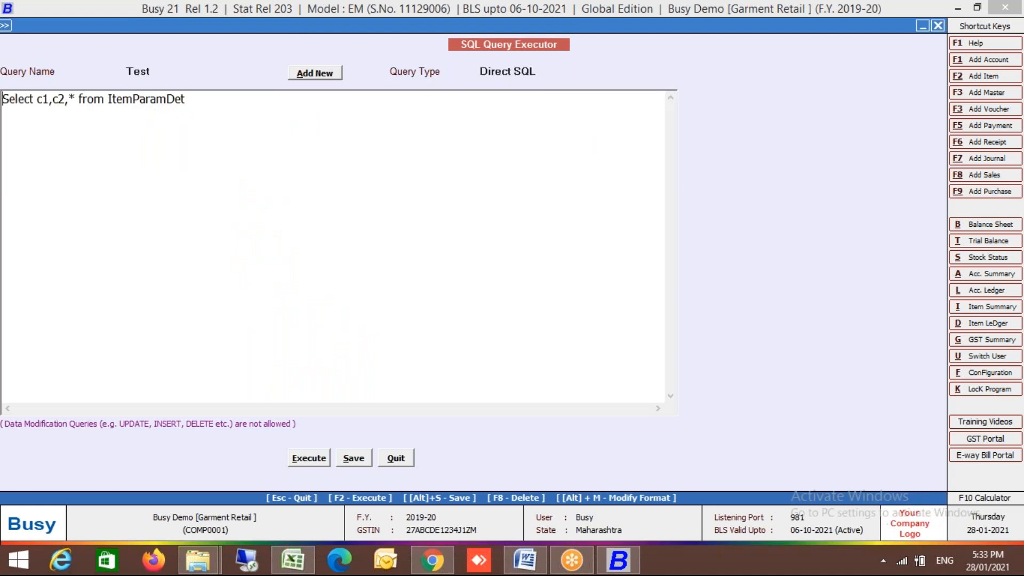
# - Append Where VchCode=4 to the Test query, execute it and review the result columns through BCN
pyautogui.click(253, 107)
pyautogui.write('Where VchCode=4')
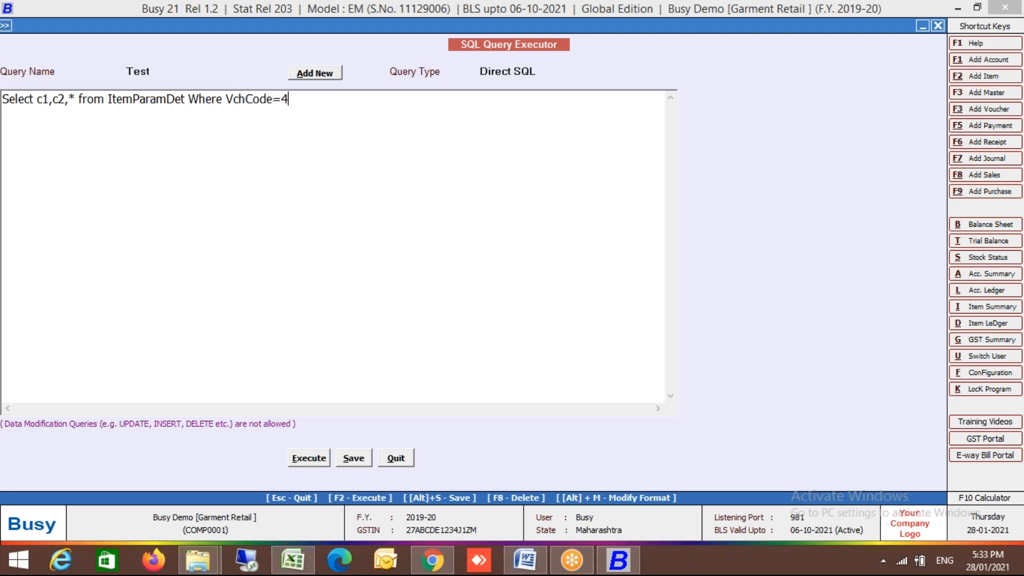
pyautogui.press('F2')
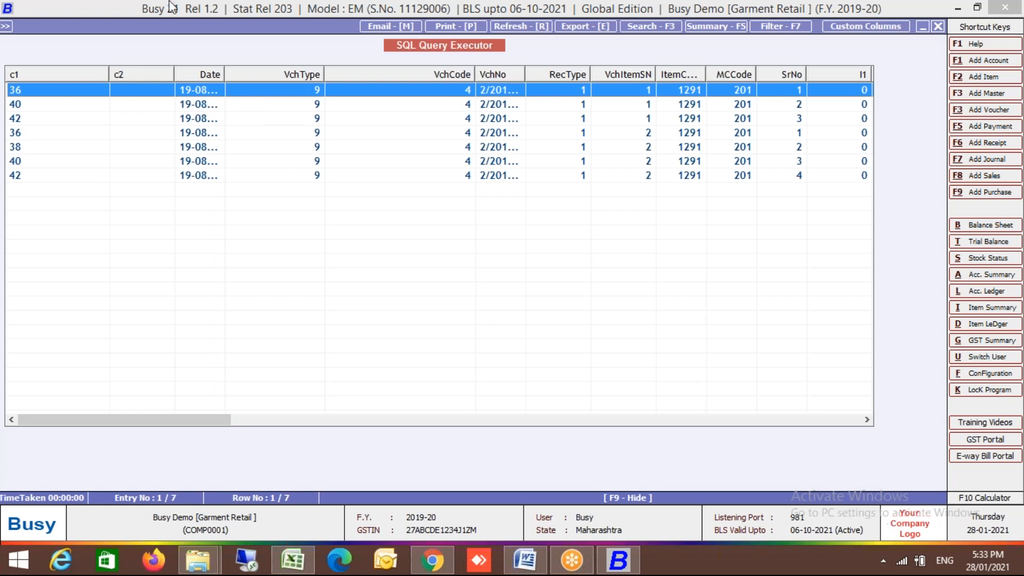
pyautogui.moveTo(228, 70); pyautogui.dragTo(265, 73)
pyautogui.moveTo(206, 420); pyautogui.dragTo(415, 433)
pyautogui.moveTo(318, 427); pyautogui.dragTo(821, 432)
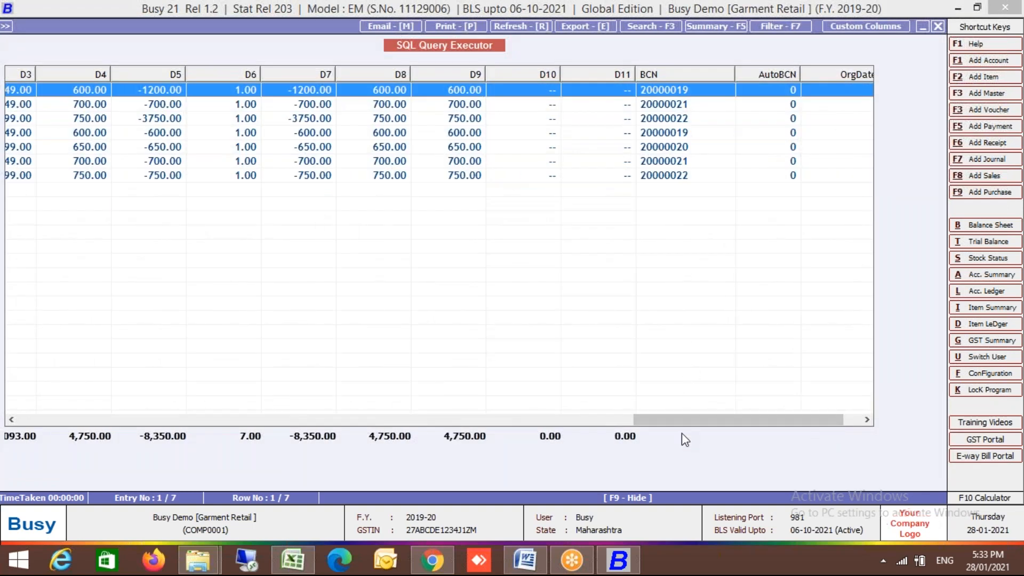
pyautogui.moveTo(686, 424); pyautogui.dragTo(37, 483)
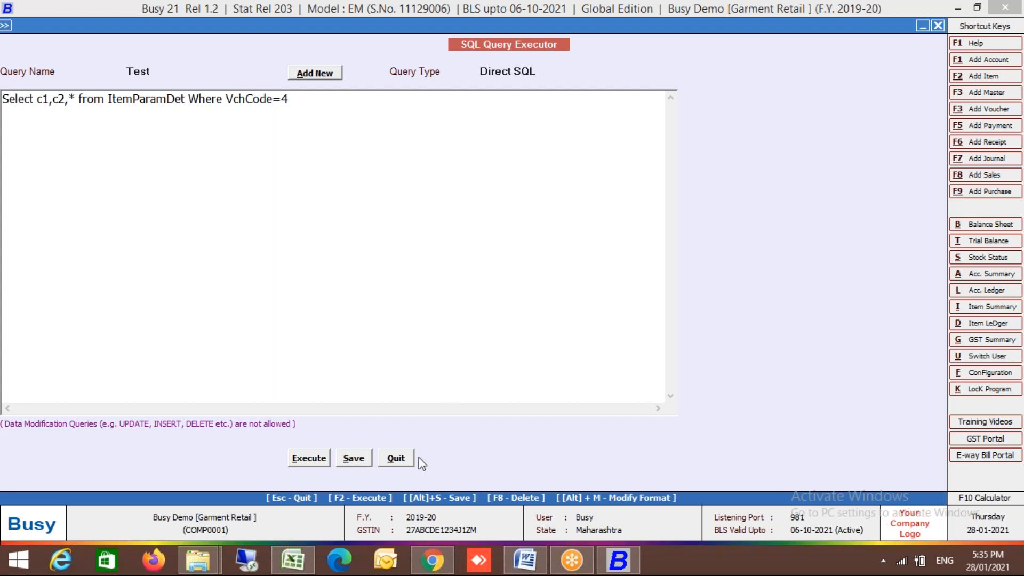
# - Quit the query, close the current company and select the company Busy Demo Training 28 jan 2021
pyautogui.click(396, 458)
pyautogui.press('Left')
pyautogui.press('Left')
pyautogui.press('Left')
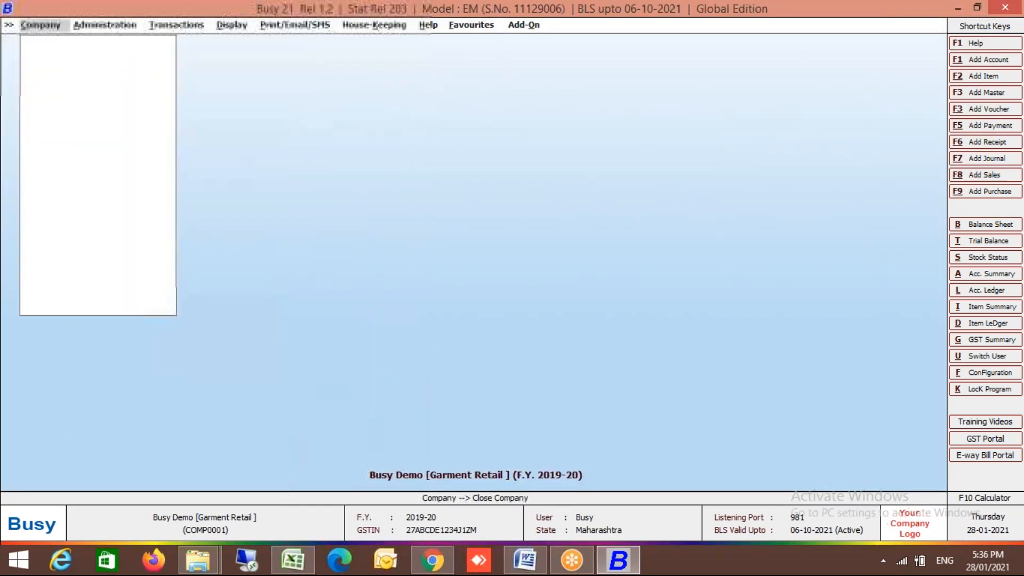
pyautogui.press('Return')
pyautogui.press('Down')
pyautogui.press('Down')
pyautogui.press('Down')
pyautogui.press('Down')
pyautogui.press('Down')
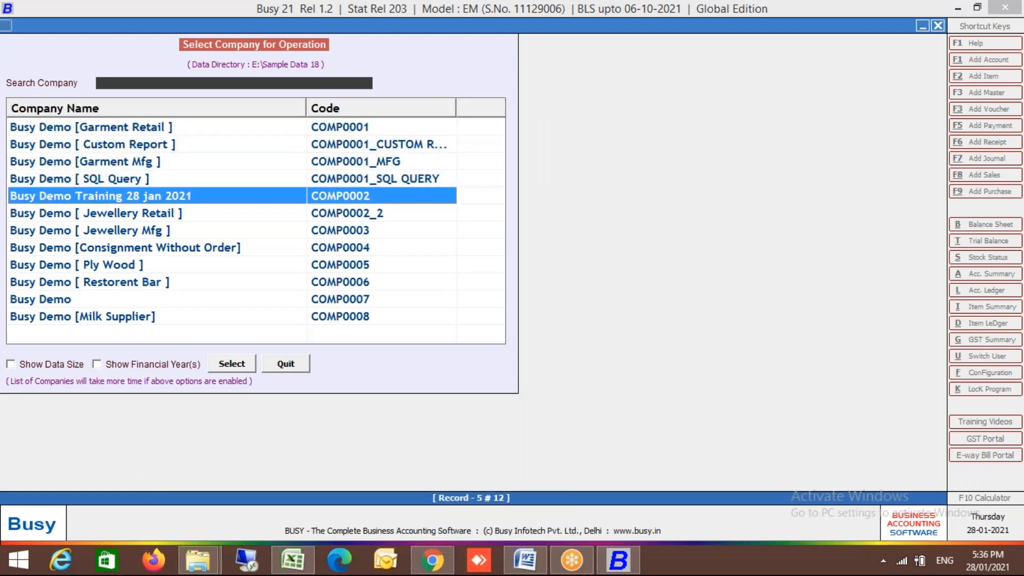
pyautogui.press('Up')
pyautogui.press('Return')
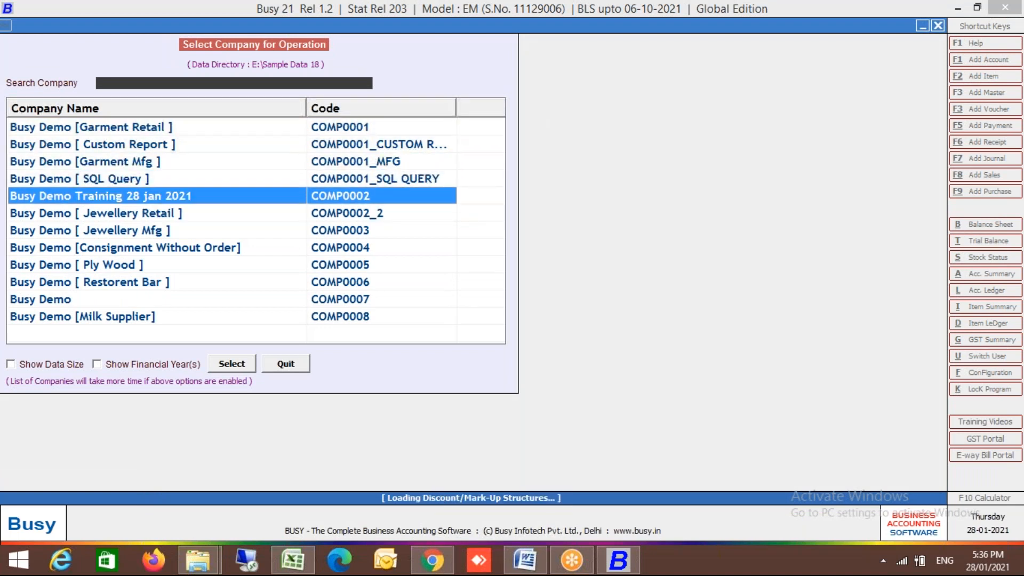
# - Log in to the training company with the user name and account password
pyautogui.write('Busy')
pyautogui.press('Return')
pyautogui.write('****')
pyautogui.press('Return')
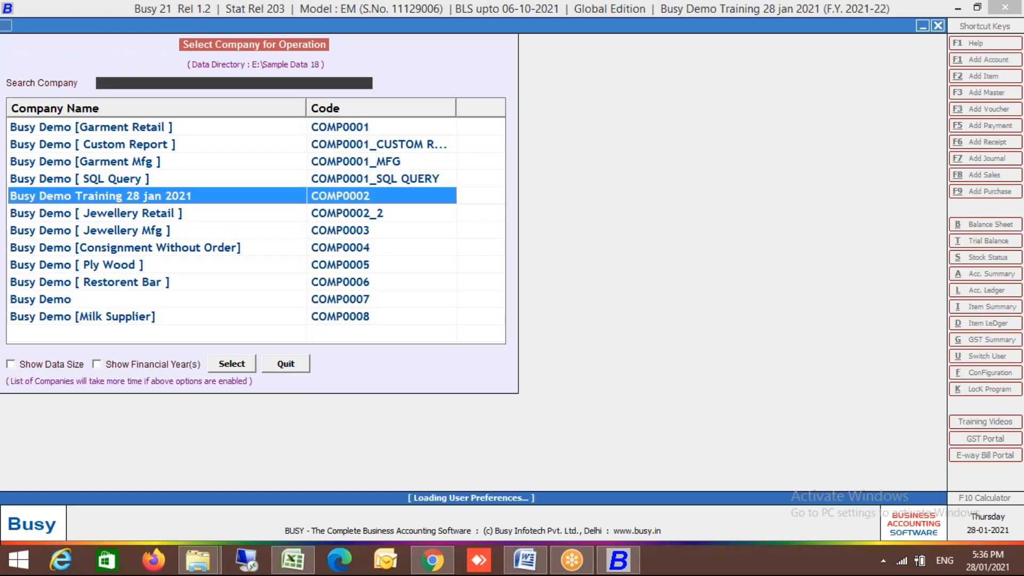
# - Start a new purchase voucher in the Main series with voucher number 4234
pyautogui.press('Right')
pyautogui.press('Down')
pyautogui.press('Return')
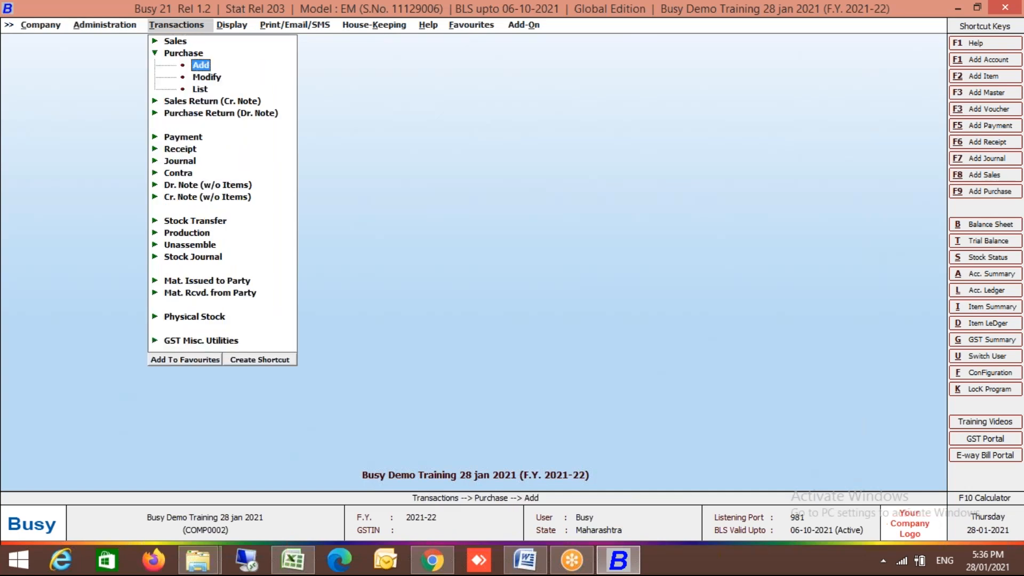
pyautogui.press('Return')
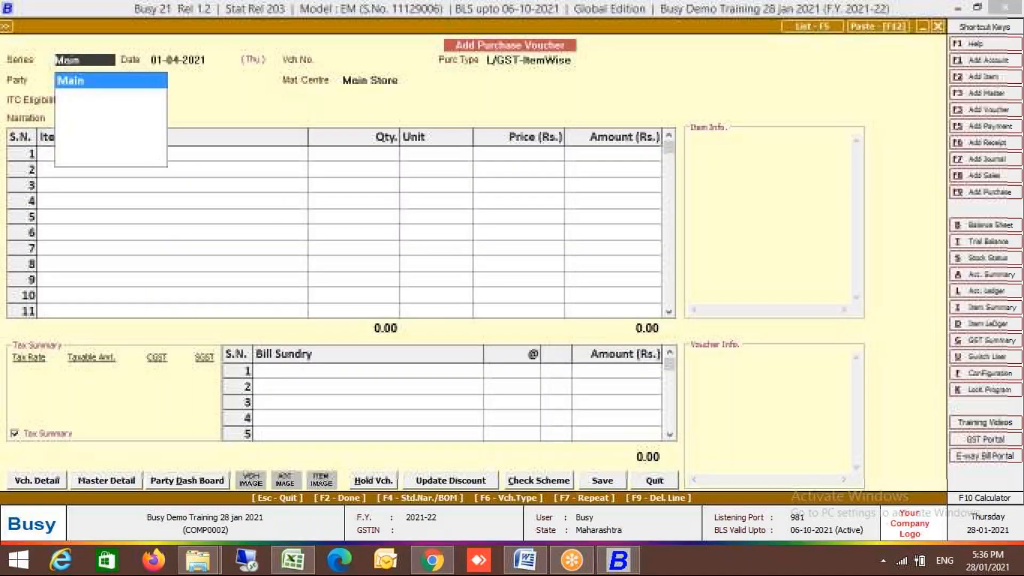
pyautogui.press('Return')
pyautogui.write('4')
pyautogui.press('Return')
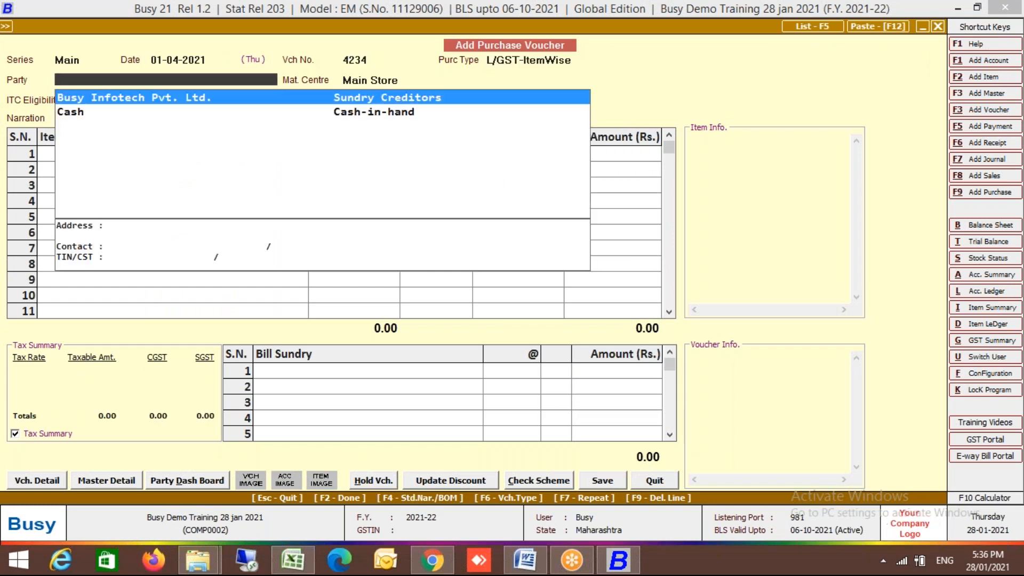
# - Set the purchase voucher's party to Cash, with Main Store as material centre and Input Goods/Services as ITC eligibility, leaving the narration blank
pyautogui.press('Return')
pyautogui.press('Return')
pyautogui.press('Down')
pyautogui.press('Return')
pyautogui.press('Left')
pyautogui.press('Return')
pyautogui.press('Return')
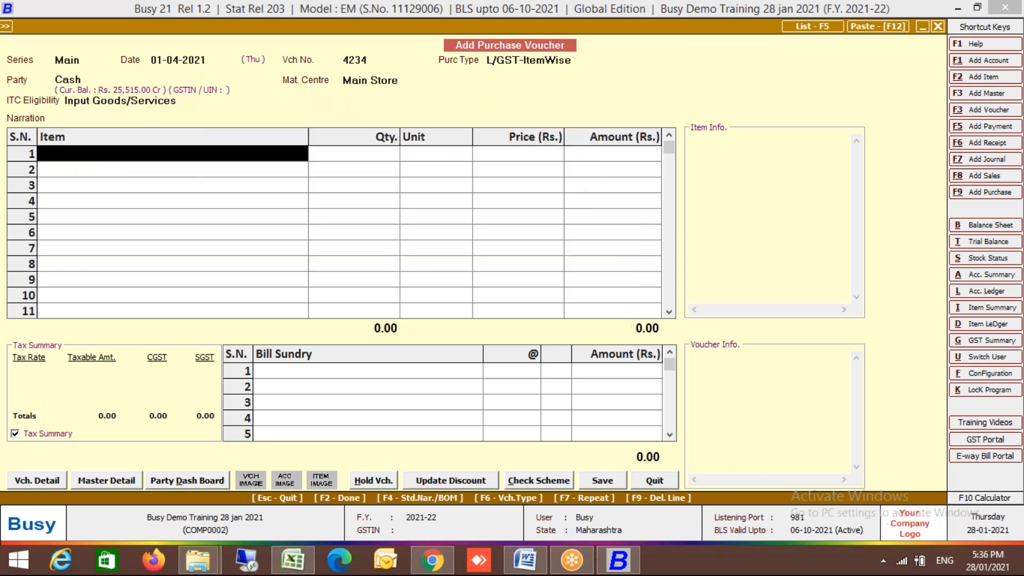
# - Create and save a new item master named Item One in the General group from the voucher's first item row
pyautogui.press('F3')
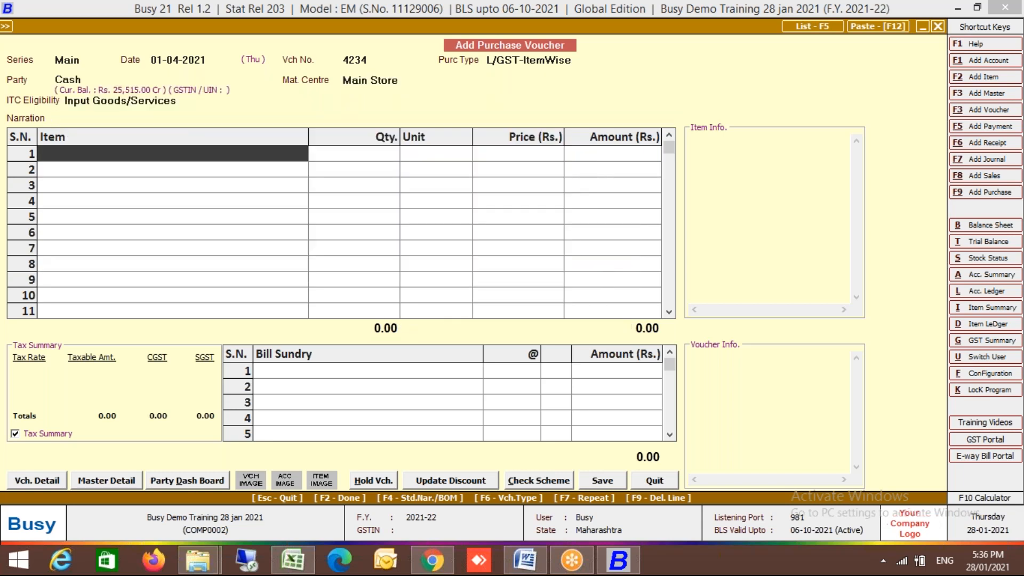
pyautogui.write('Item one')
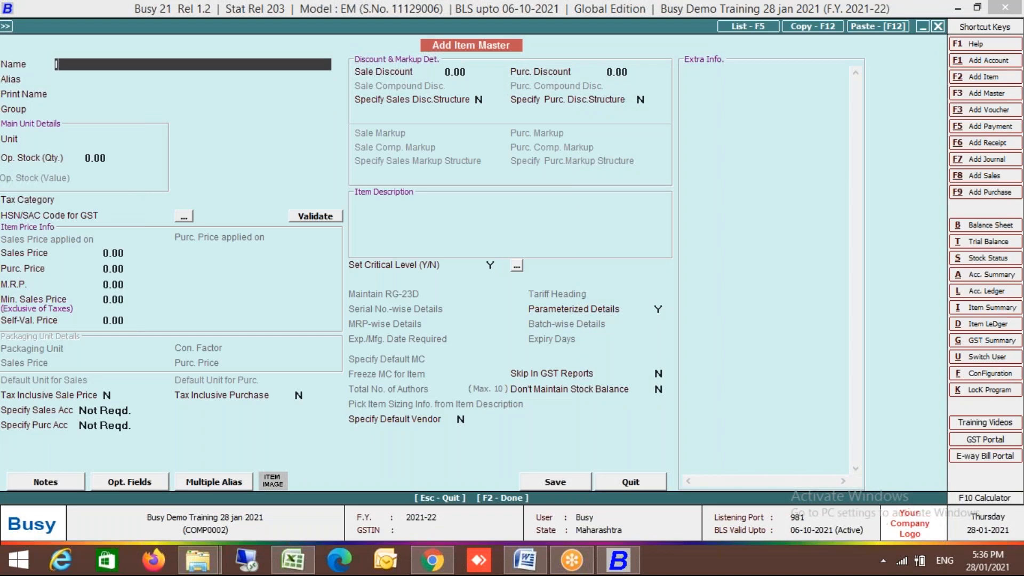
pyautogui.press('Return')
pyautogui.press('Return')
pyautogui.press('F2')
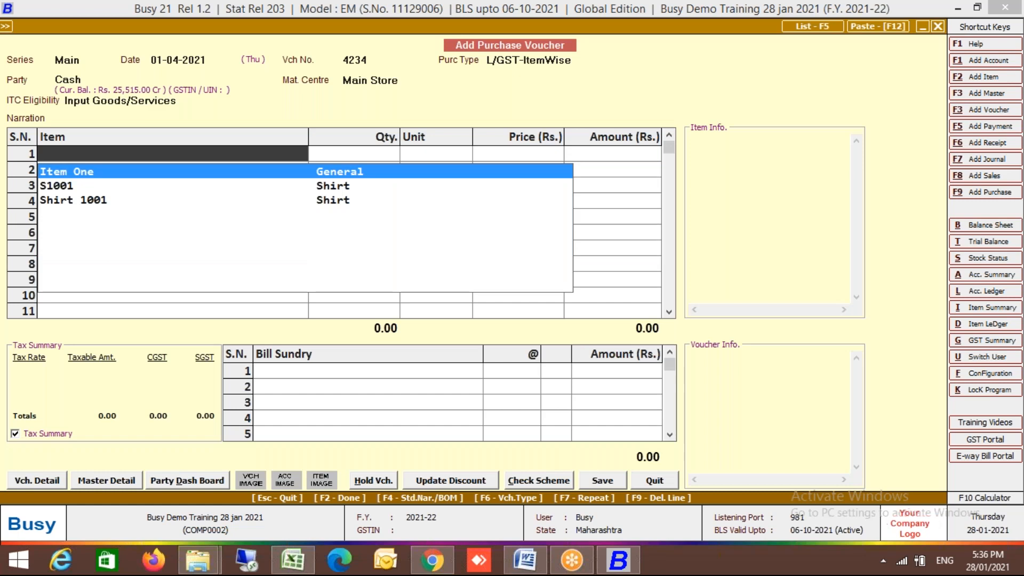